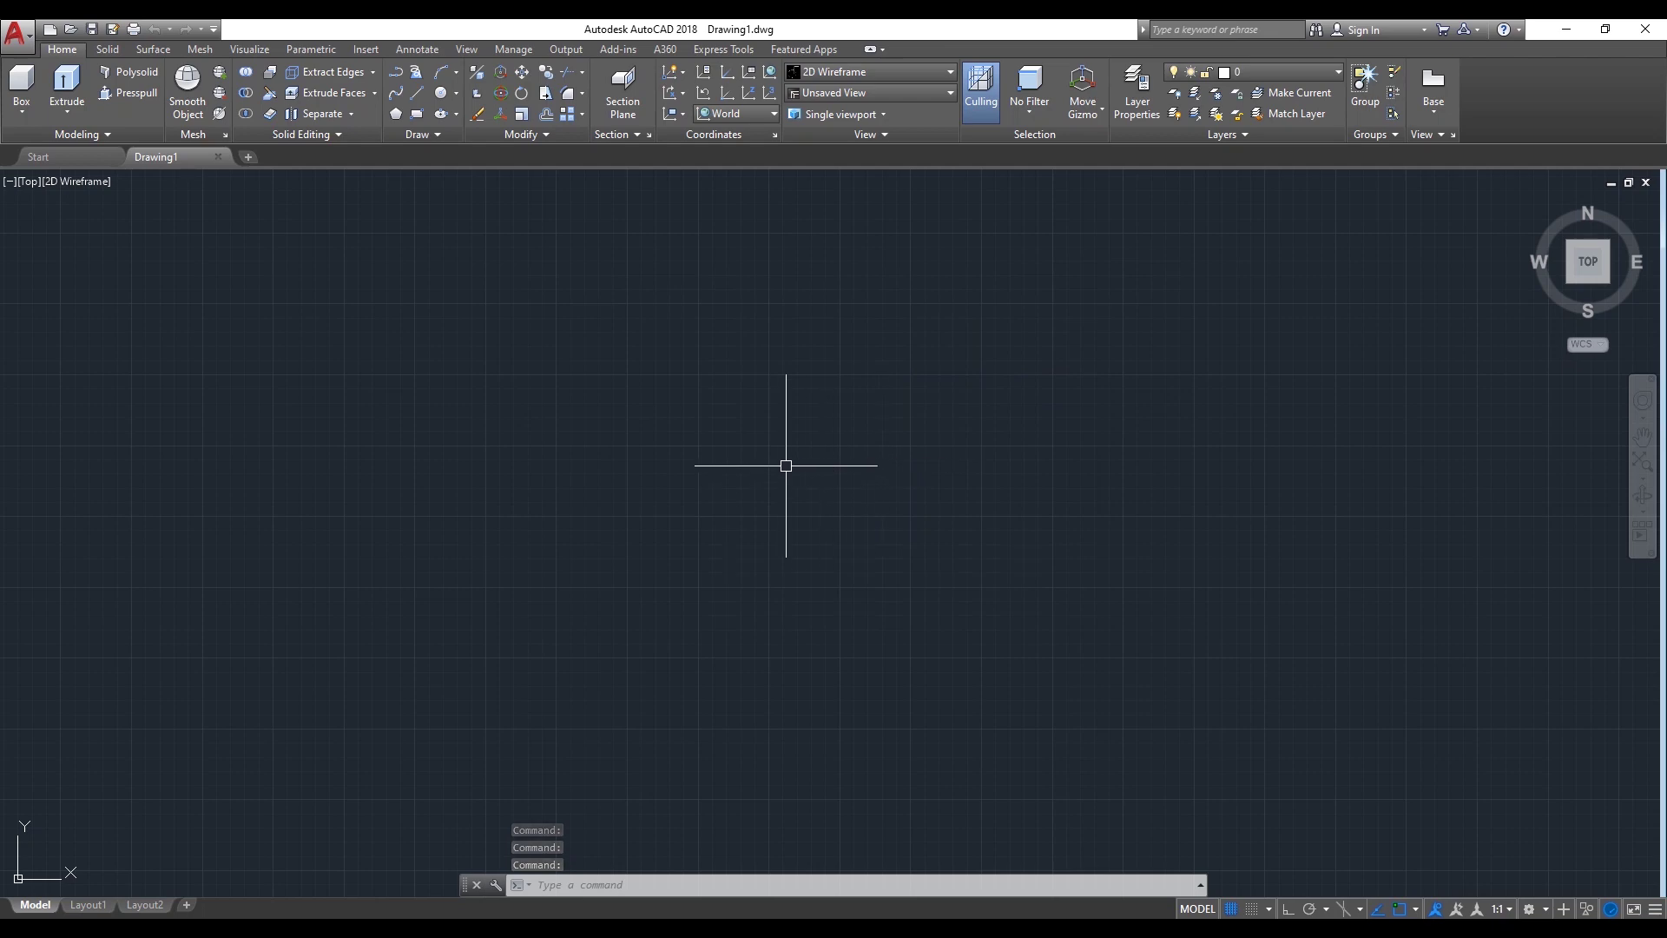
# Draw a 35 by 19.5 rectangle and zoom in to centre it in the view
pyautogui.write('rec')
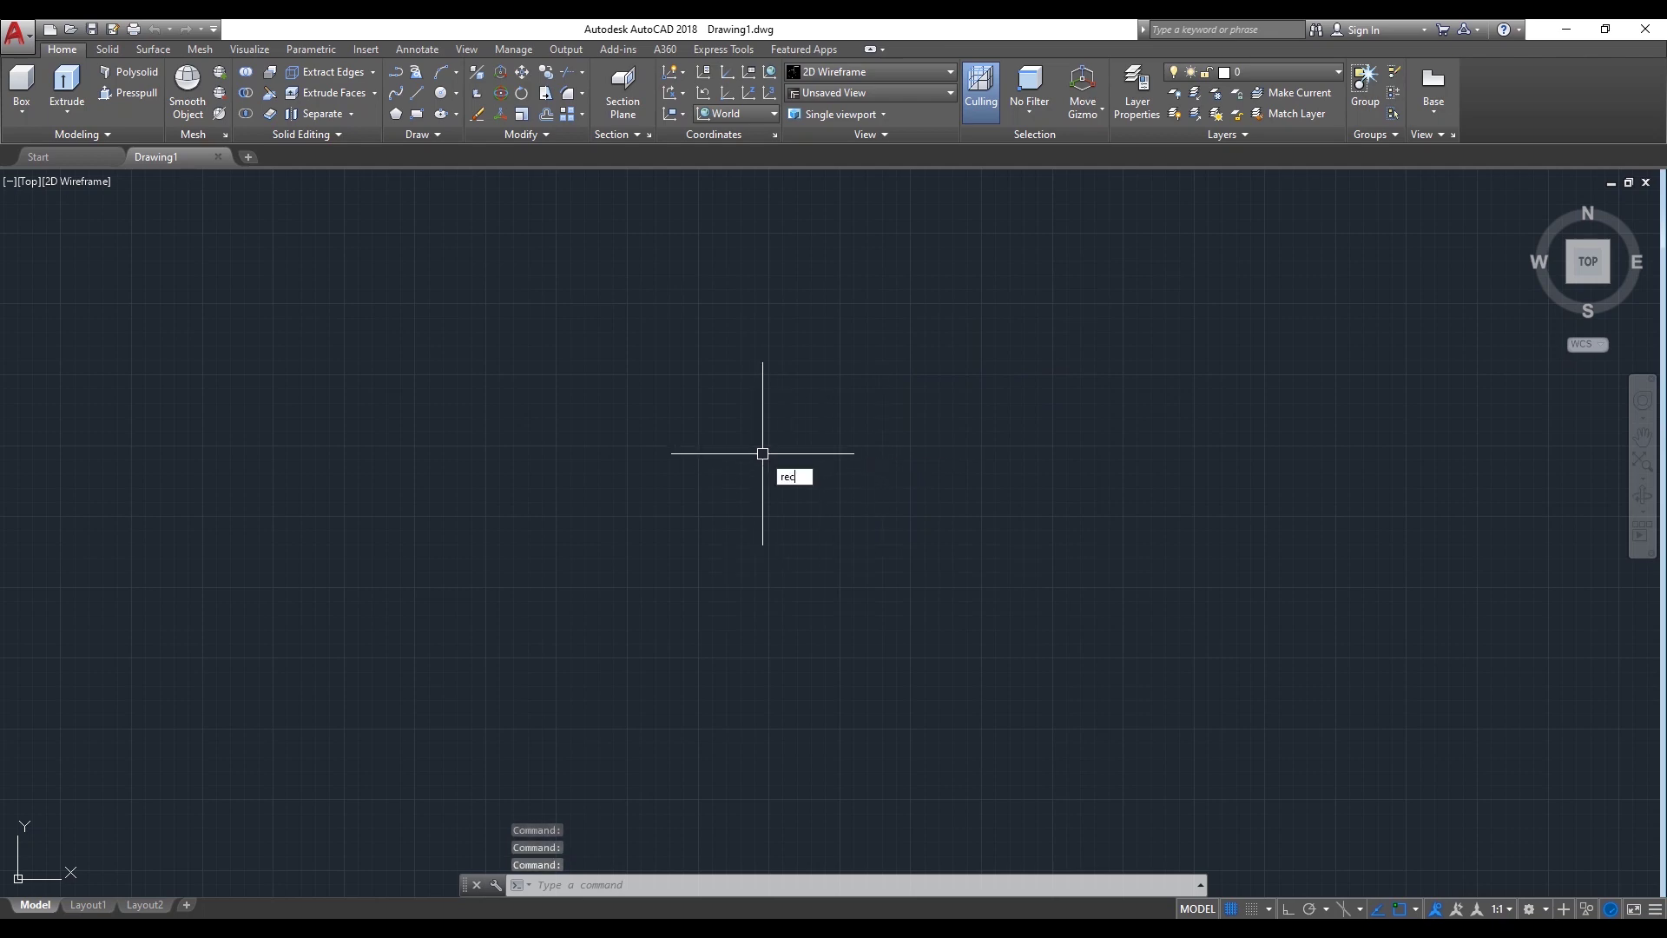
pyautogui.press('Escape')
pyautogui.click(417, 114)
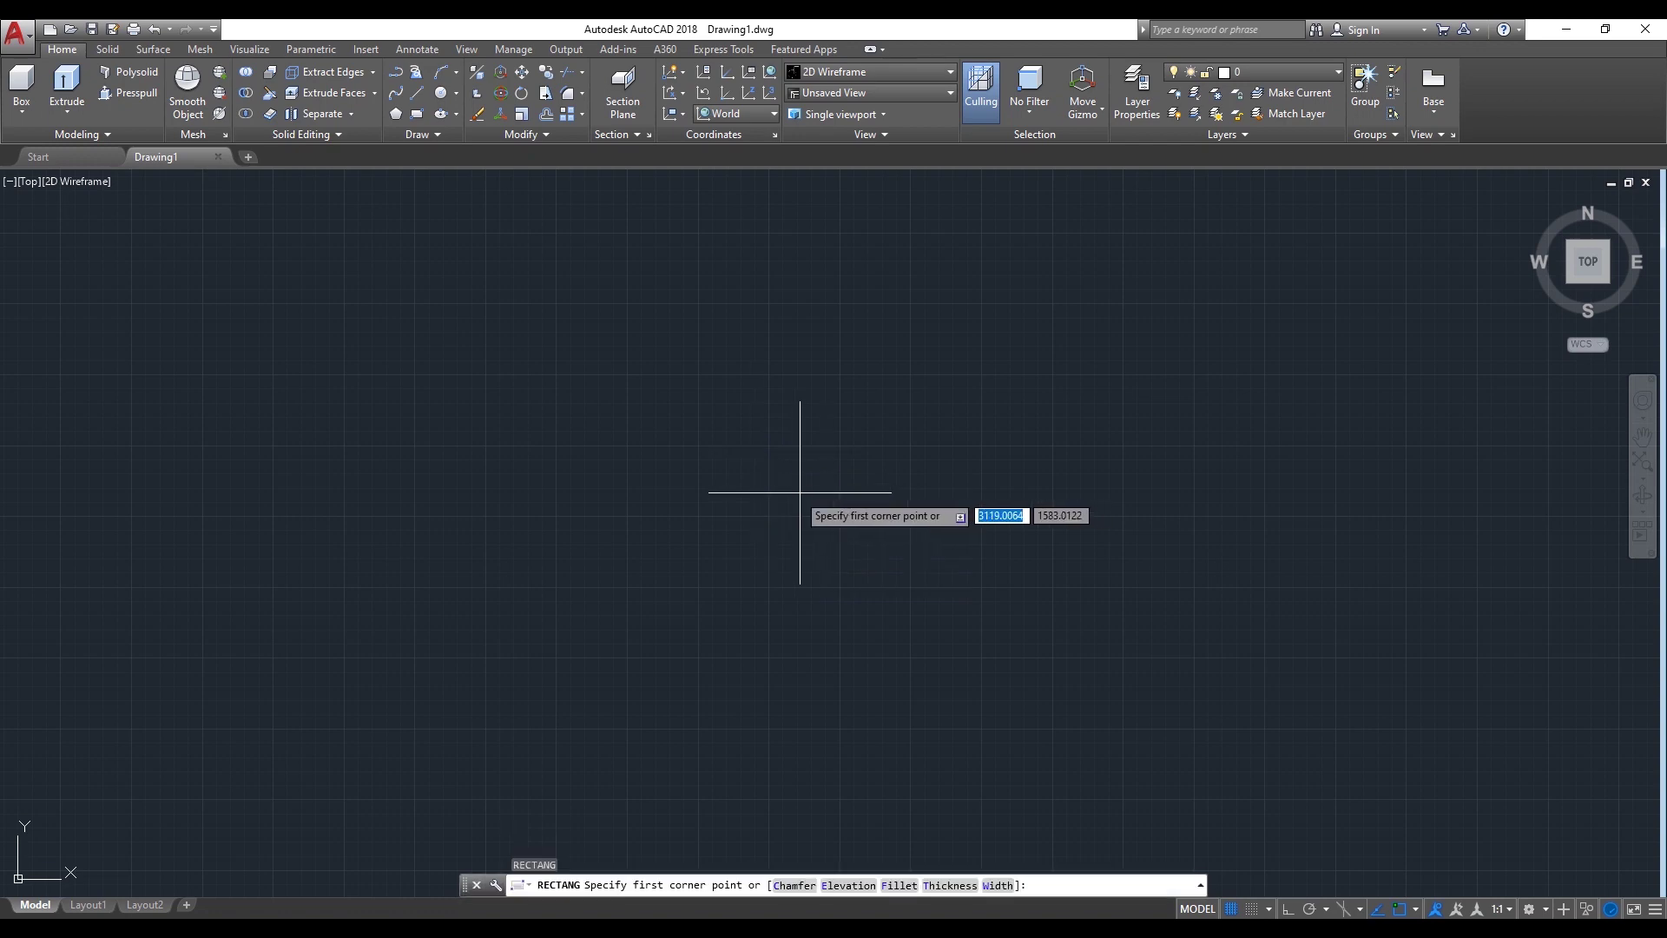
pyautogui.click(624, 517)
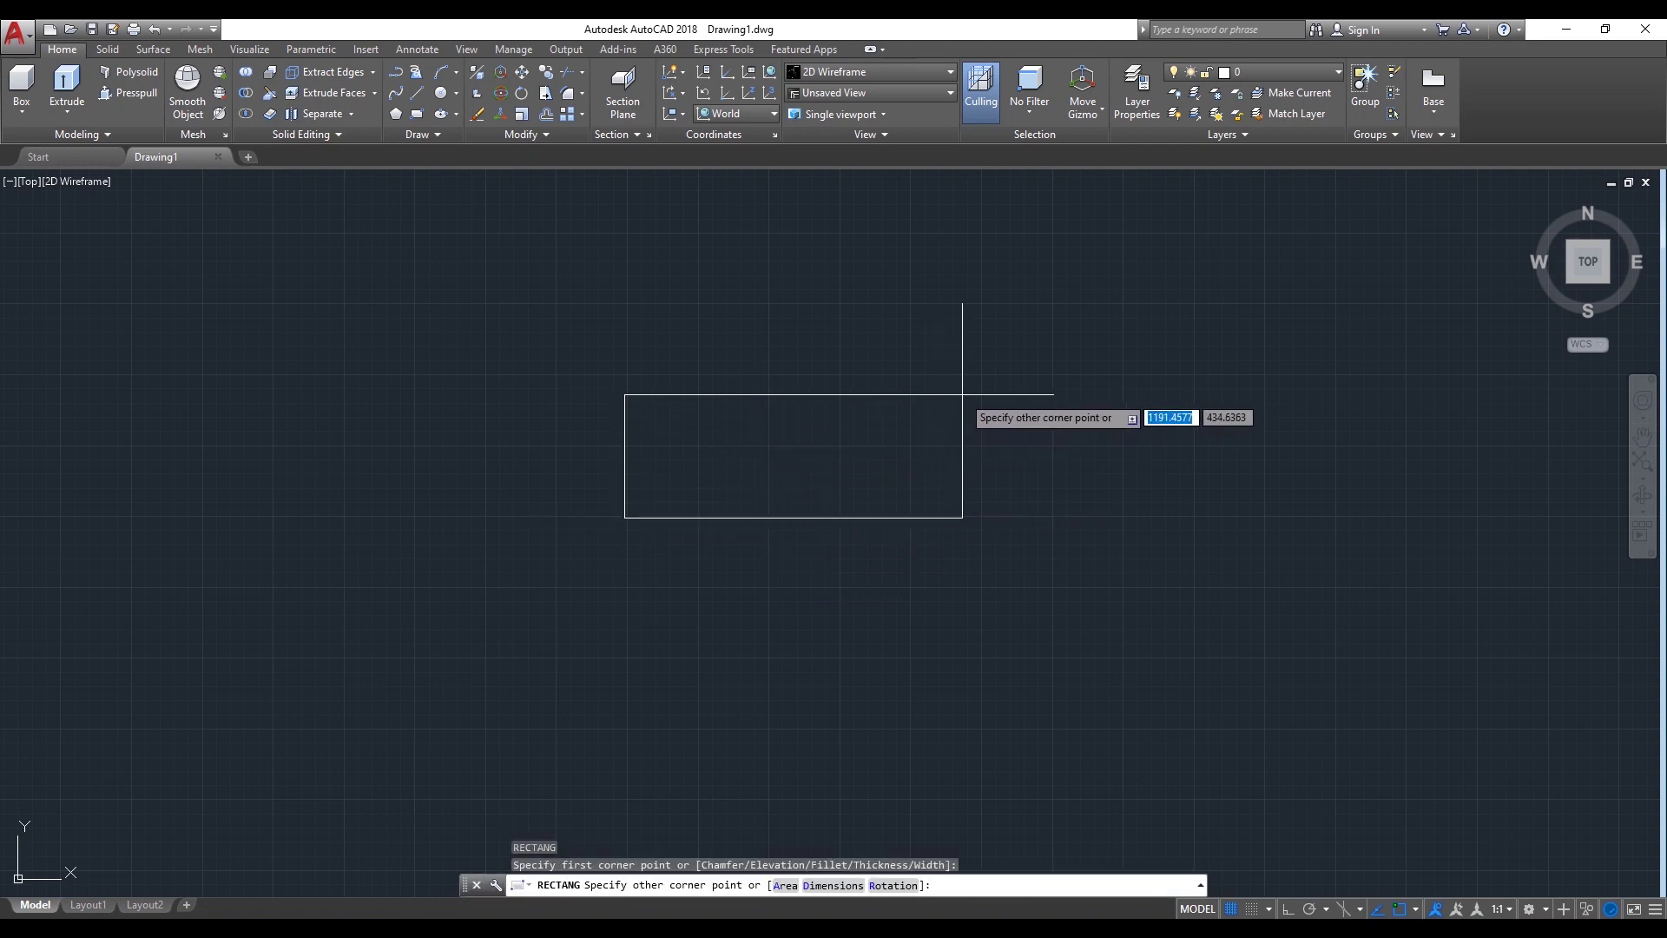
pyautogui.write('5')
pyautogui.press('Tab')
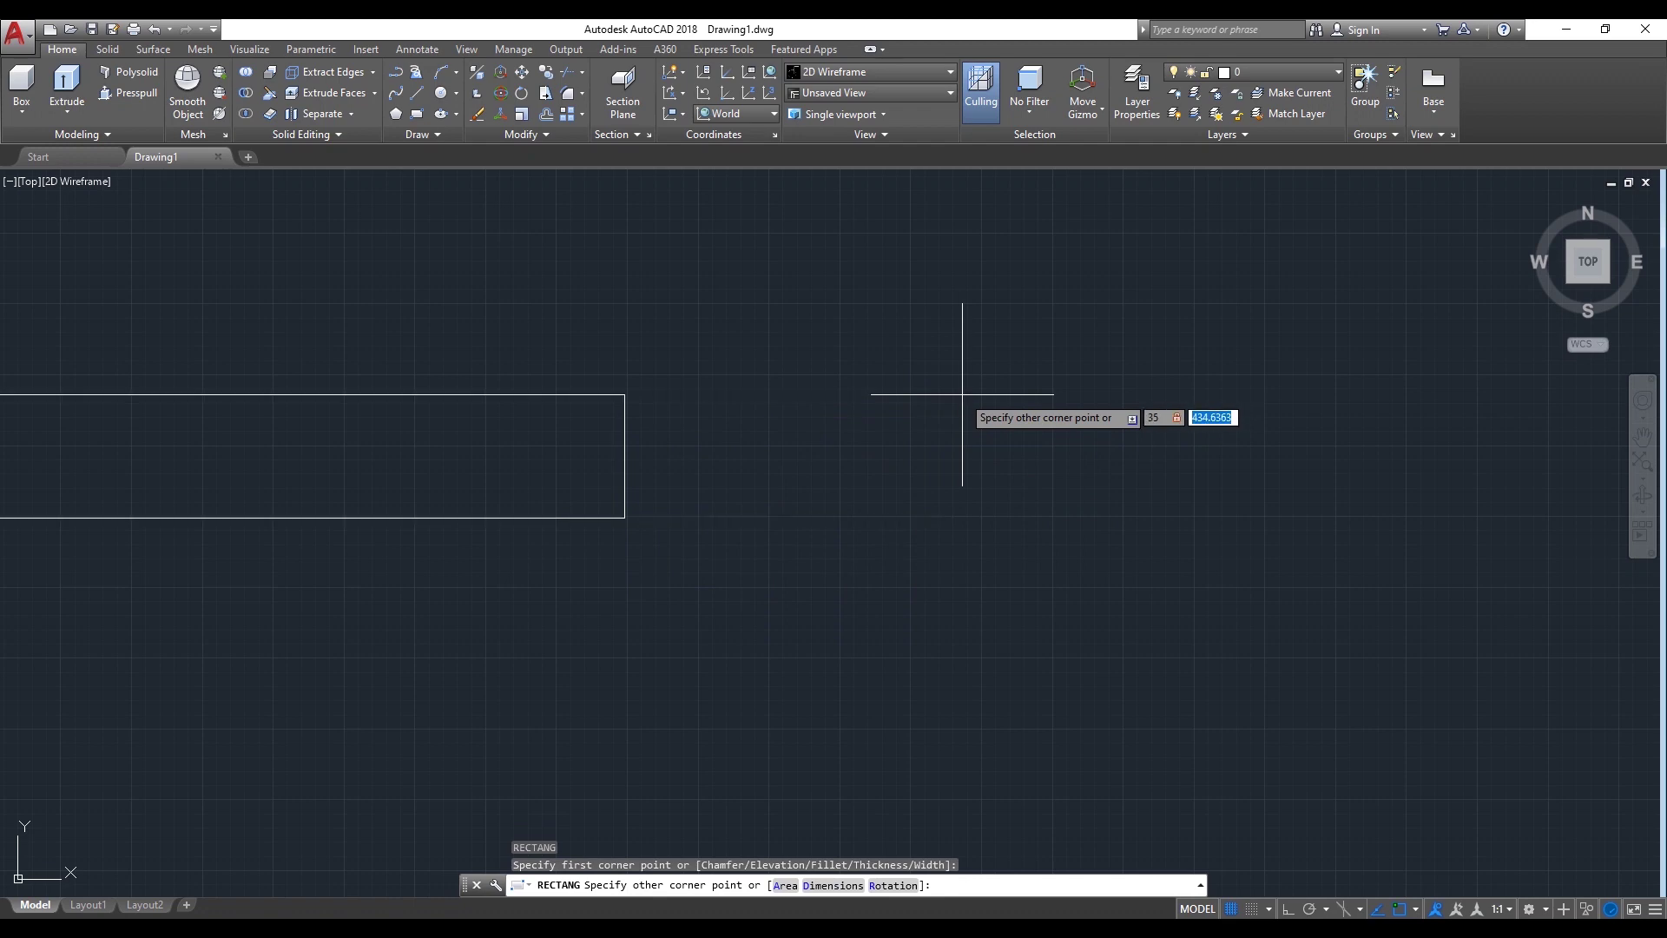
pyautogui.write('19.5')
pyautogui.press('Return')
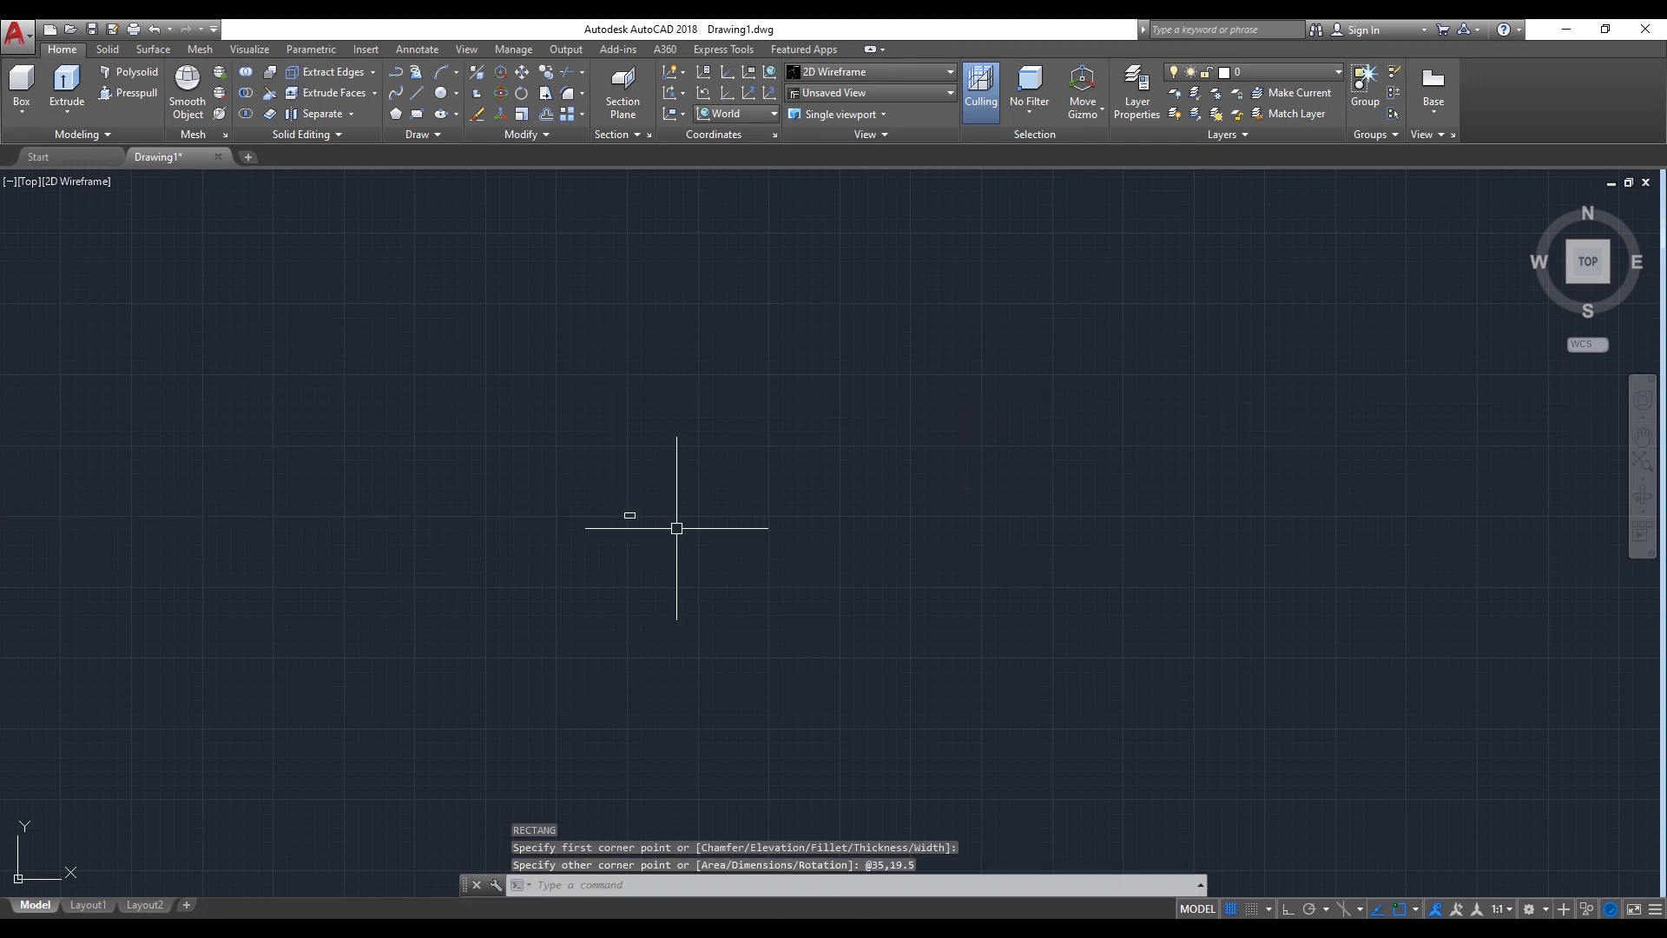
pyautogui.scroll(2, 628, 518)
pyautogui.scroll(6, 629, 518)
pyautogui.scroll(2, 629, 518)
pyautogui.moveTo(626, 423); pyautogui.dragTo(640, 461, button='middle')
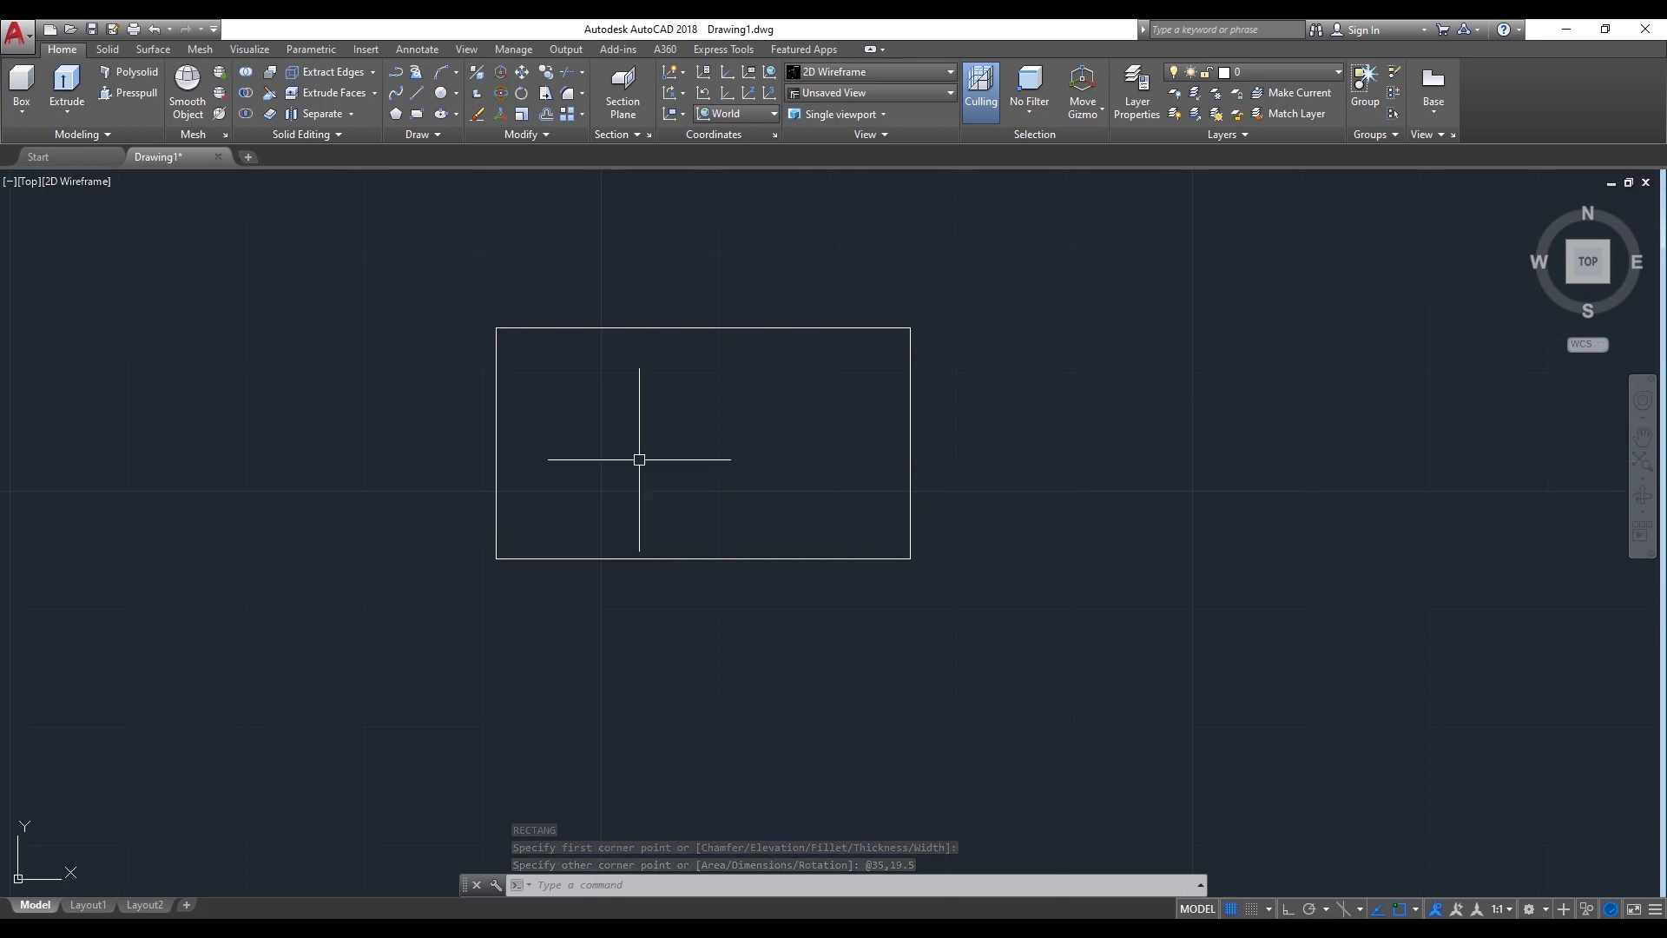
# Set the fillet radius to 9.75 and round the rectangle's top-left corner
pyautogui.write('f')
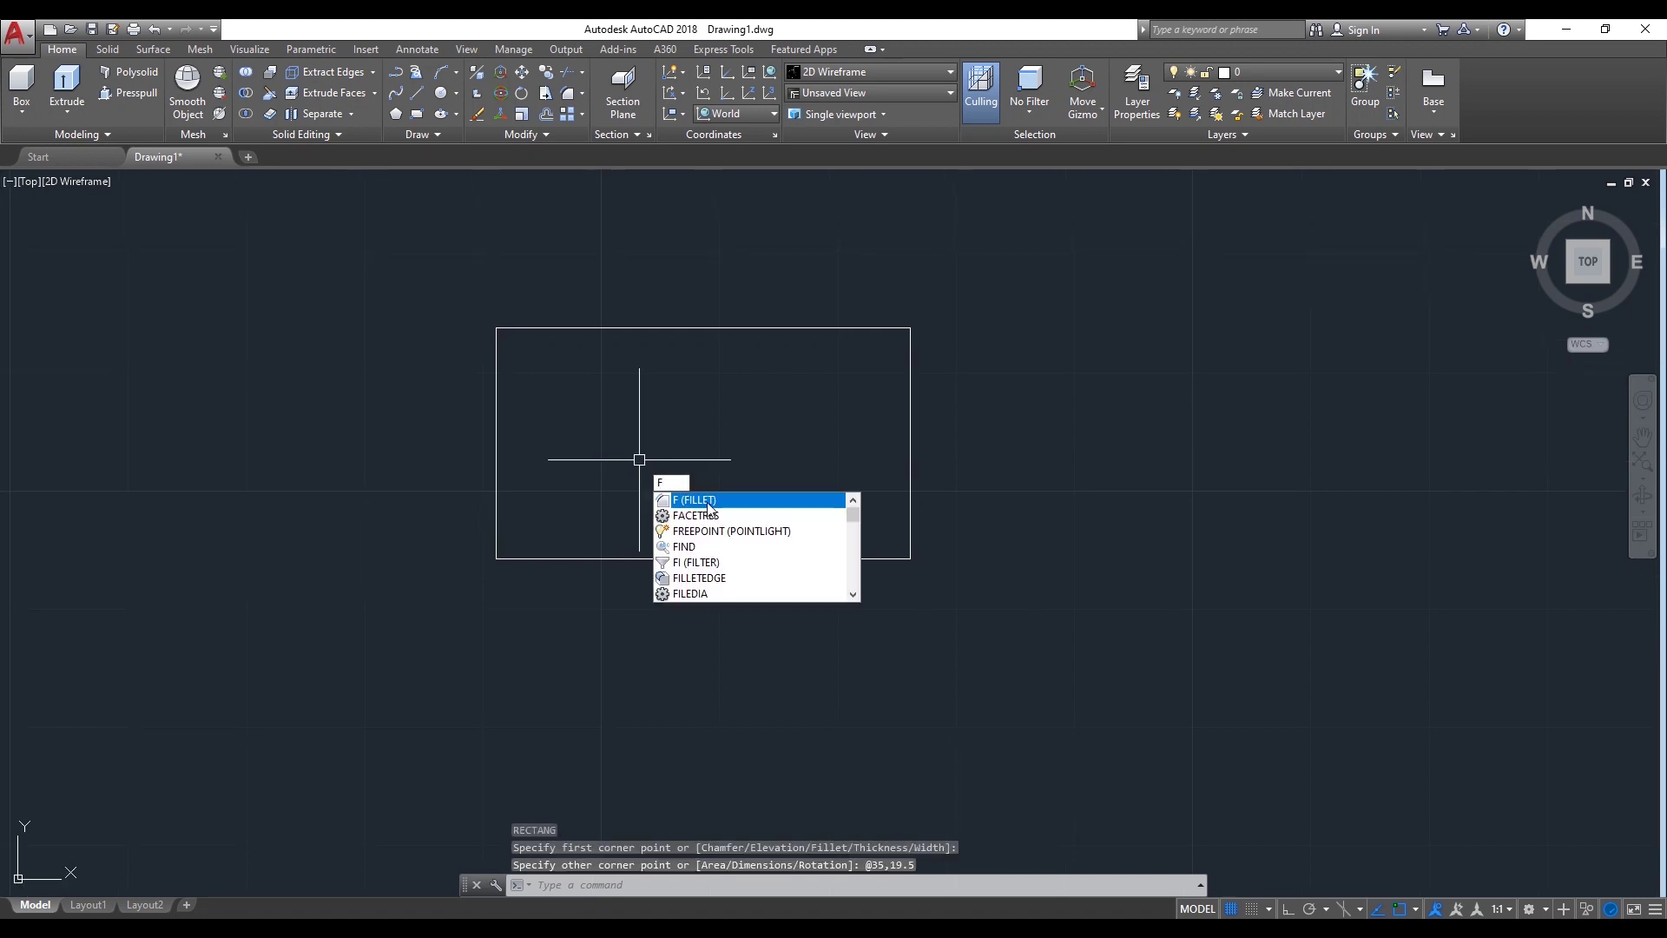
pyautogui.click(709, 503)
pyautogui.write('r')
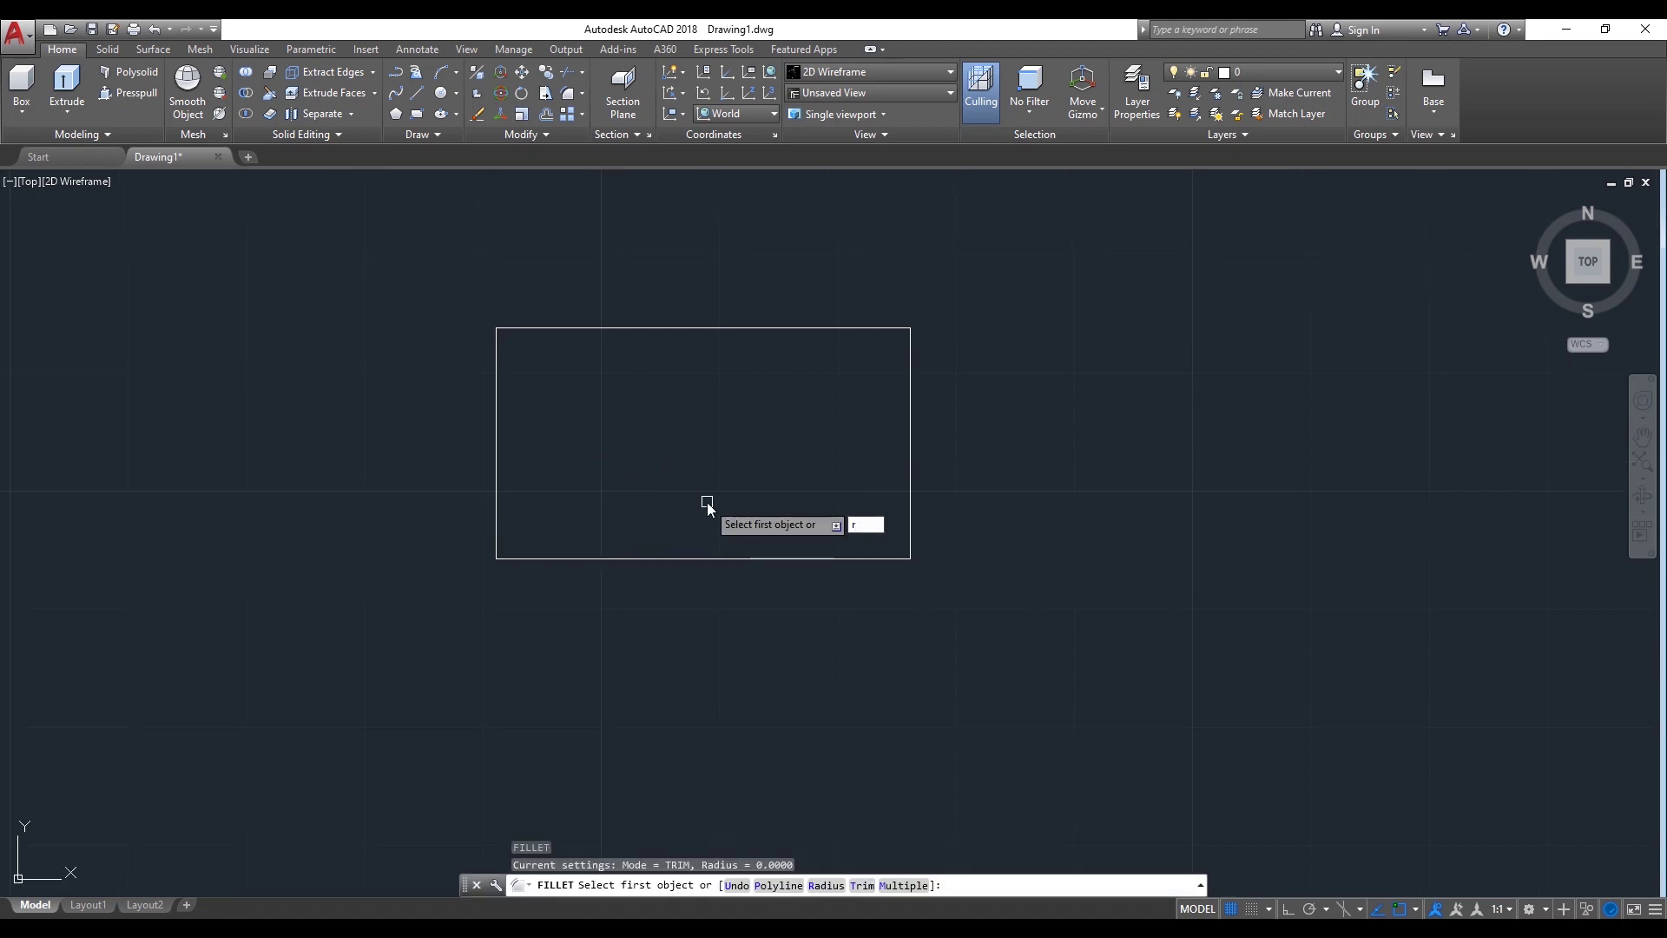
pyautogui.press('Return')
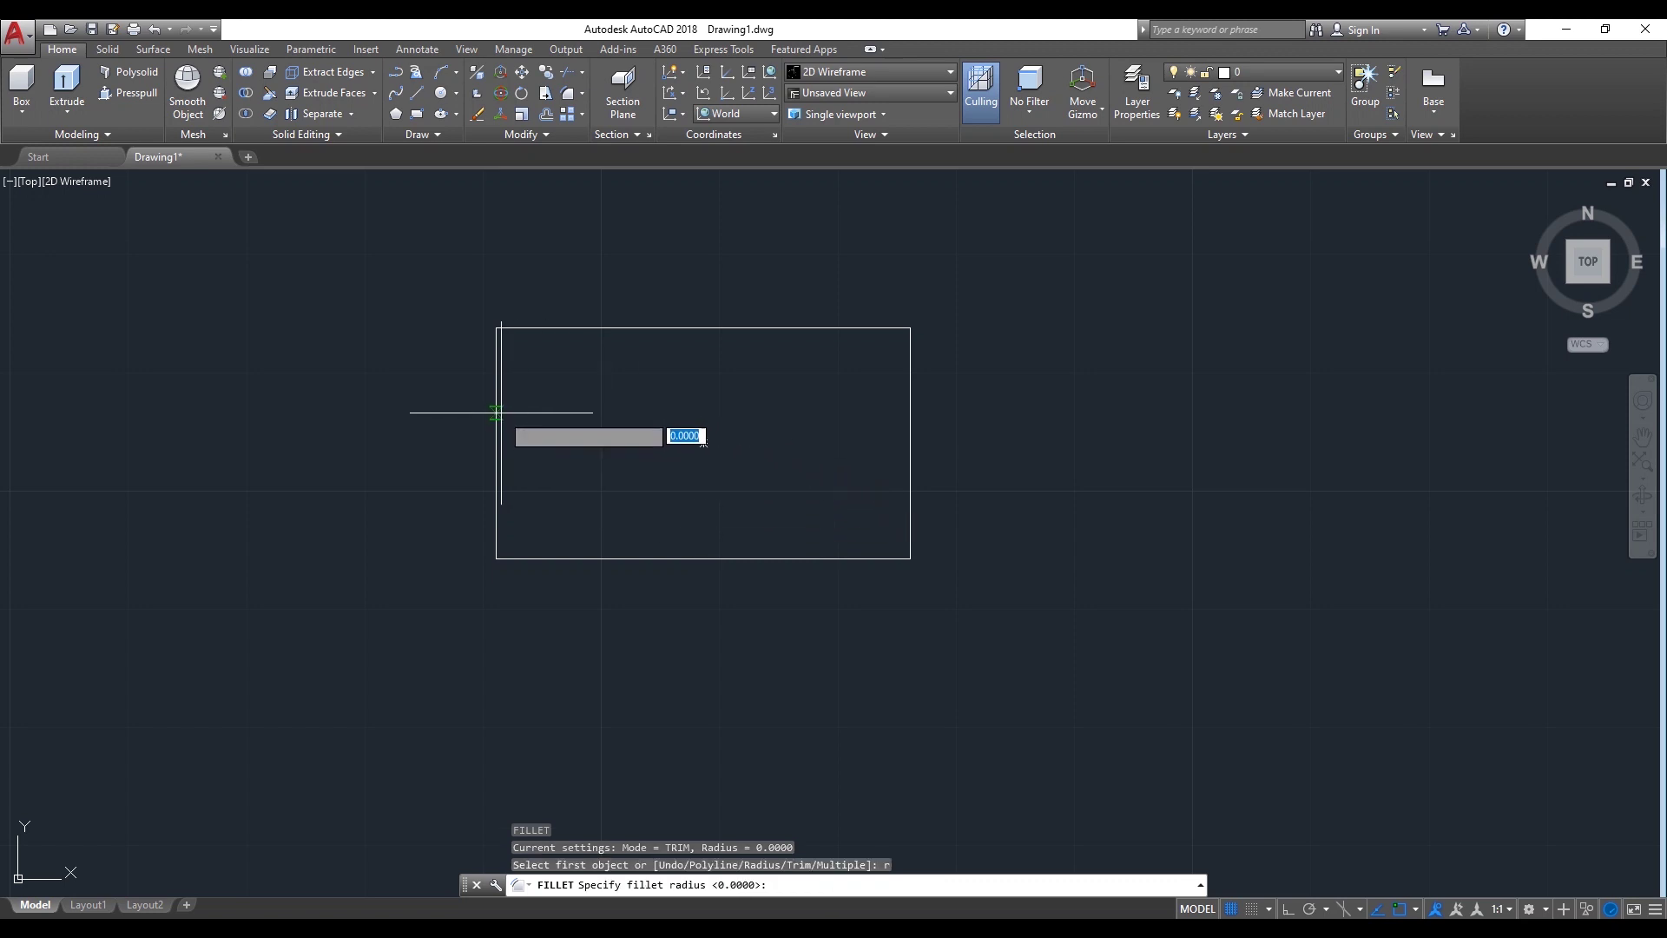
pyautogui.click(495, 444)
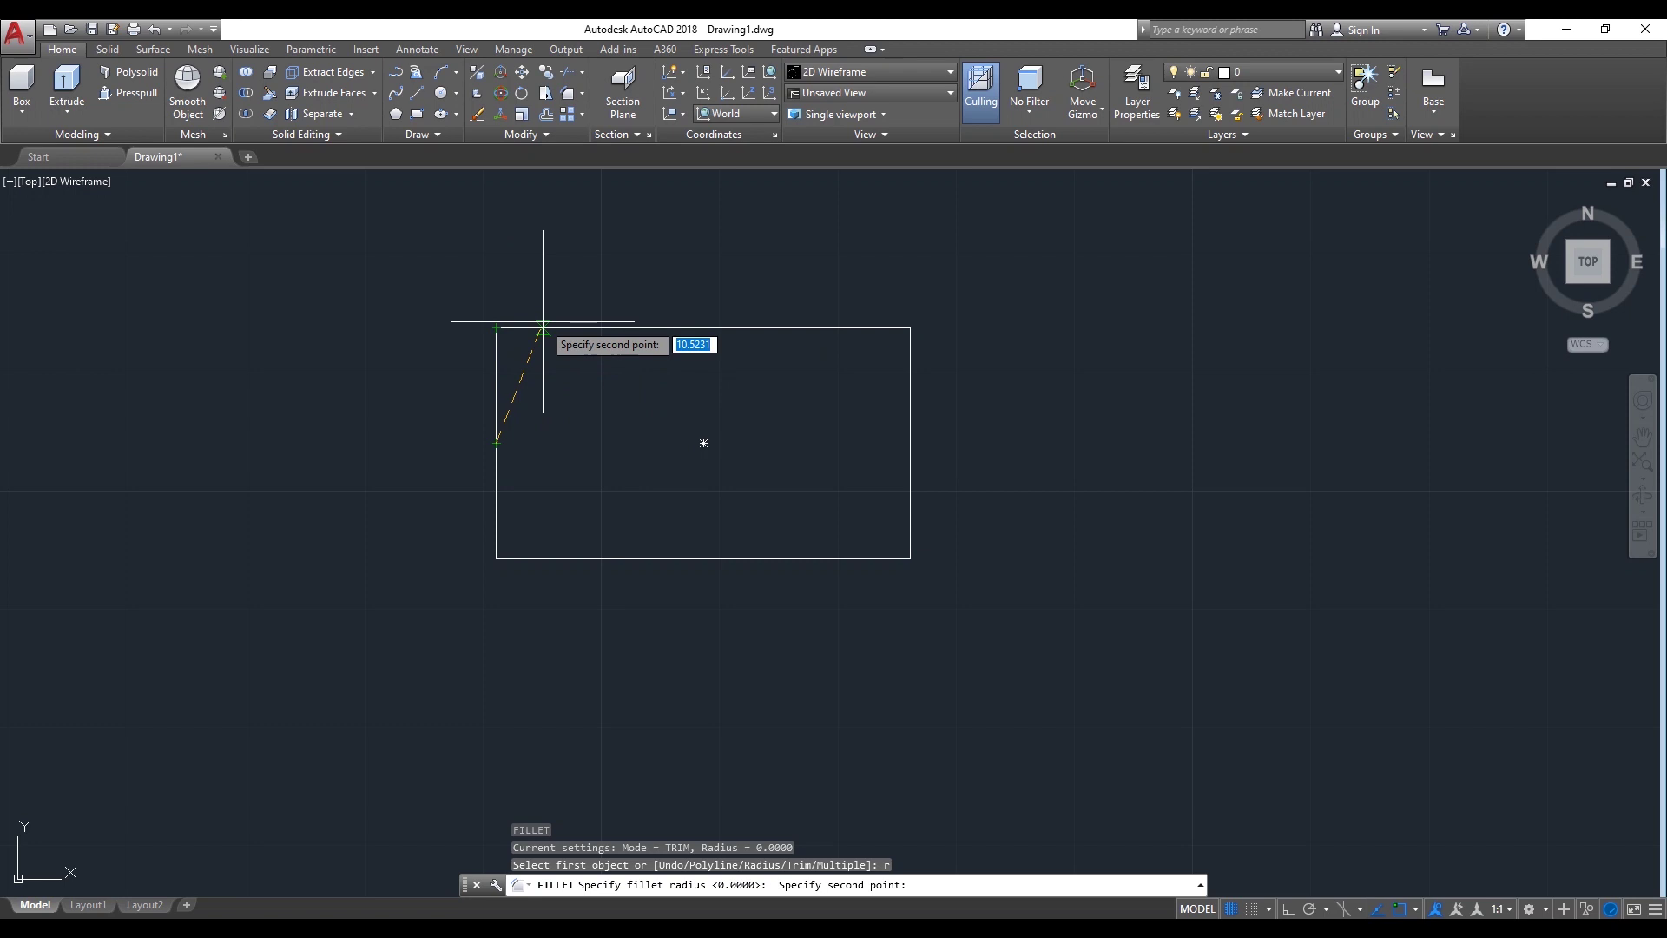
pyautogui.press('F8')
pyautogui.click(496, 327)
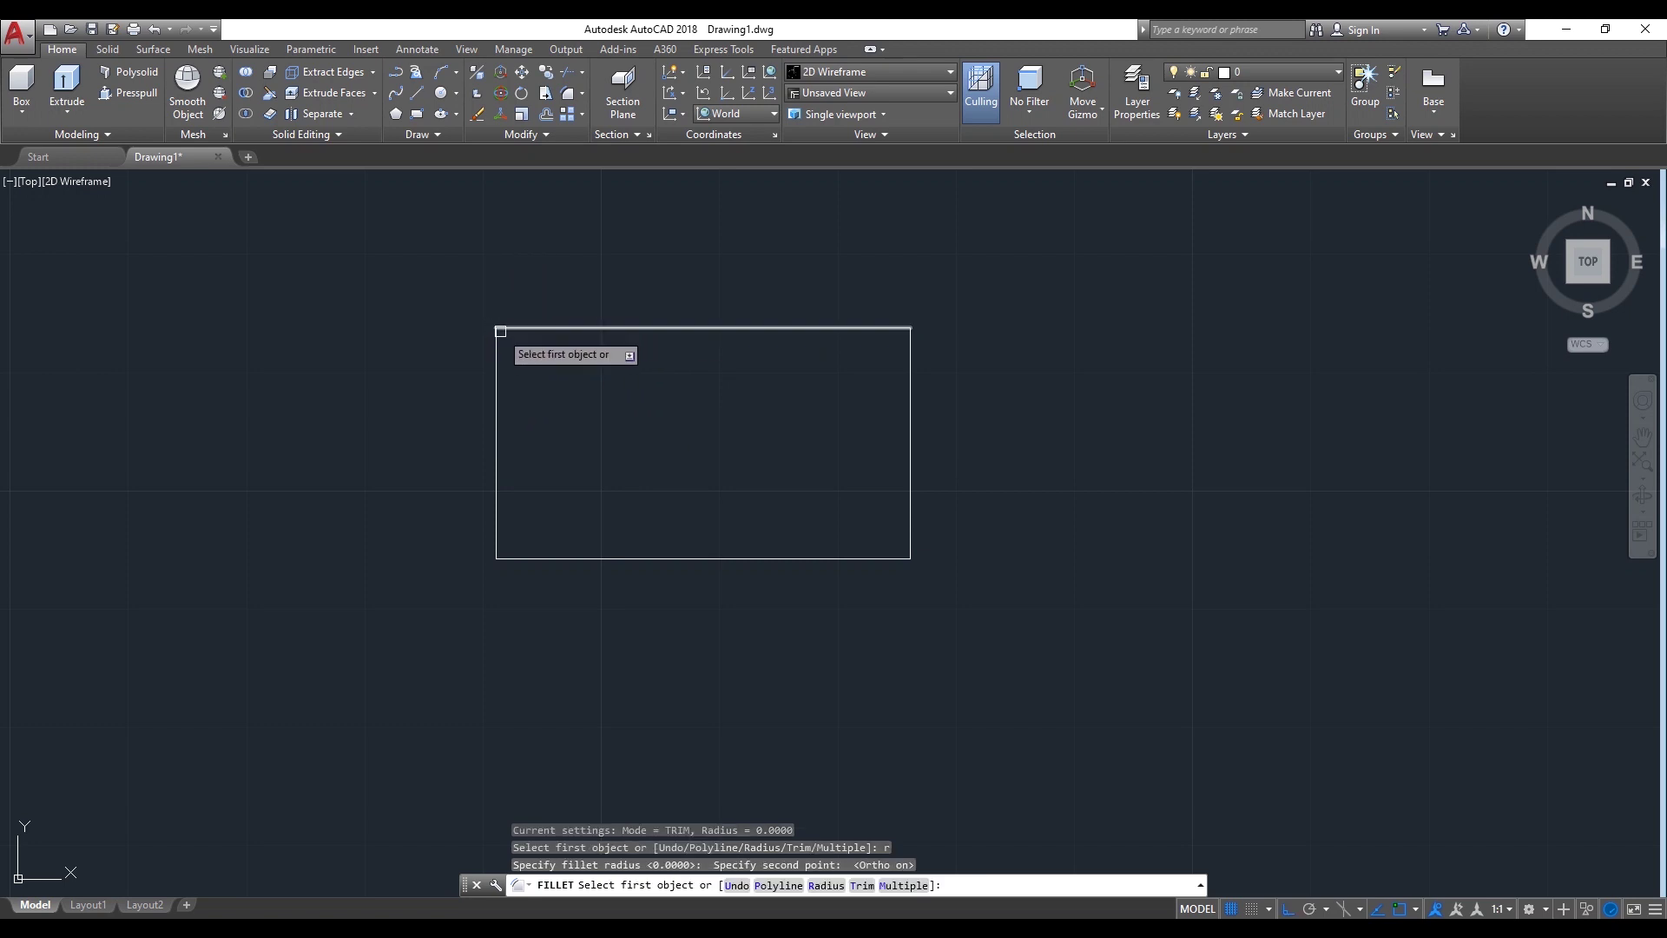
pyautogui.click(496, 348)
pyautogui.click(535, 327)
# Round the bottom-left corner with the same 9.75 fillet
pyautogui.rightClick(396, 310)
pyautogui.click(409, 323)
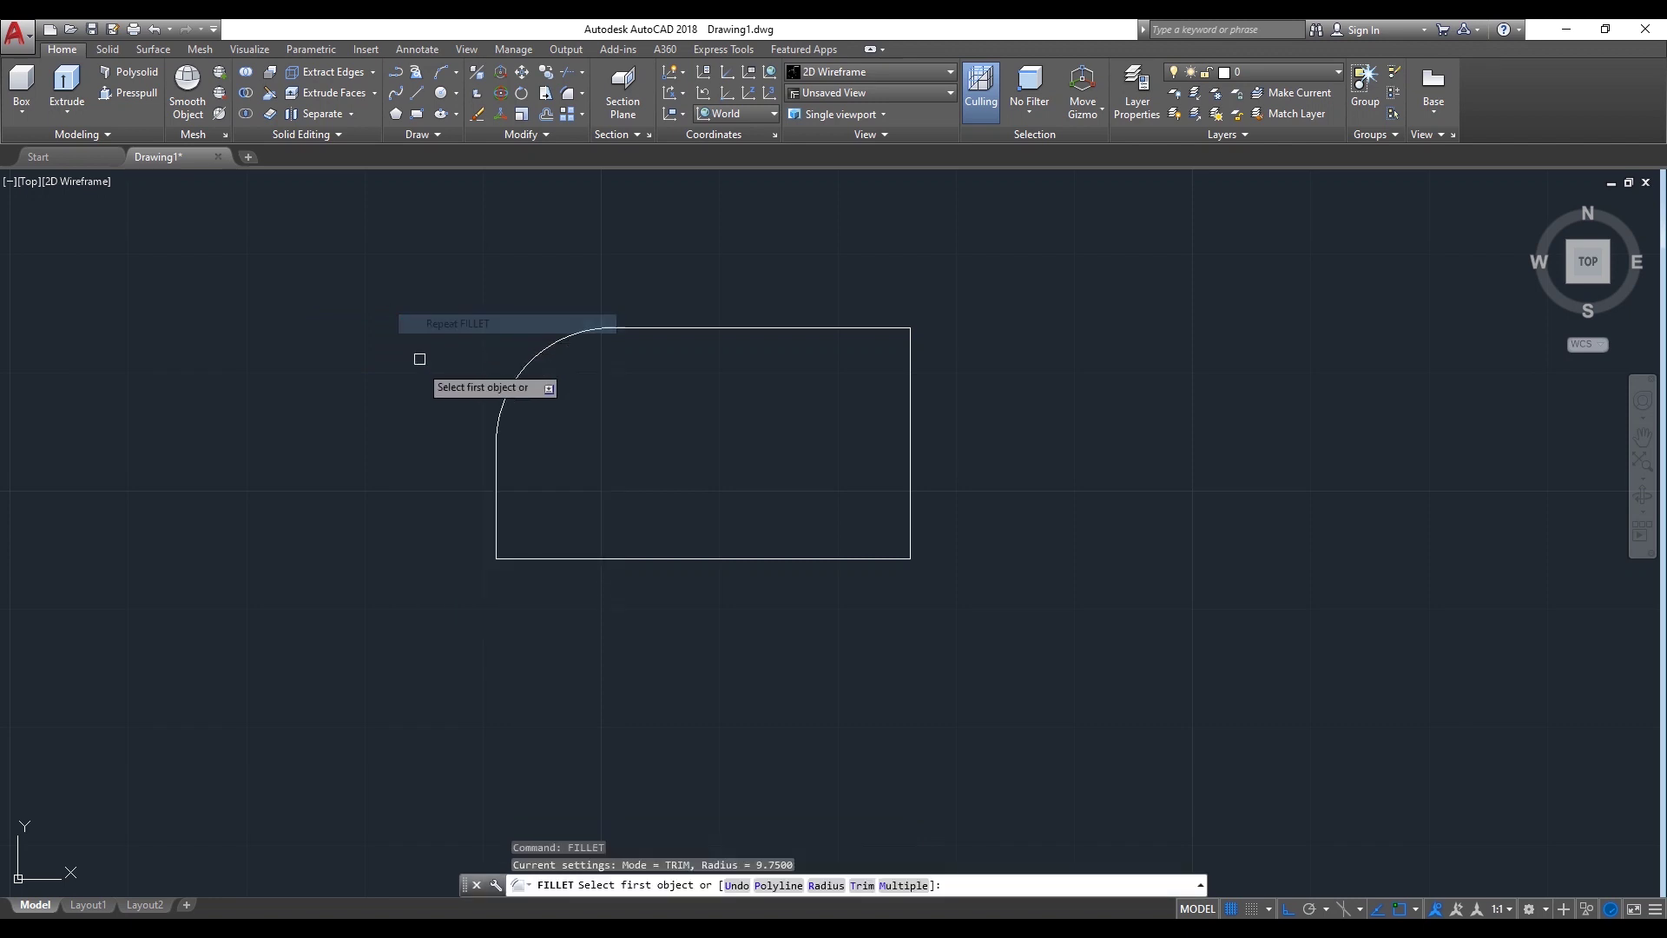
pyautogui.click(494, 503)
pyautogui.click(545, 558)
pyautogui.write('PL')
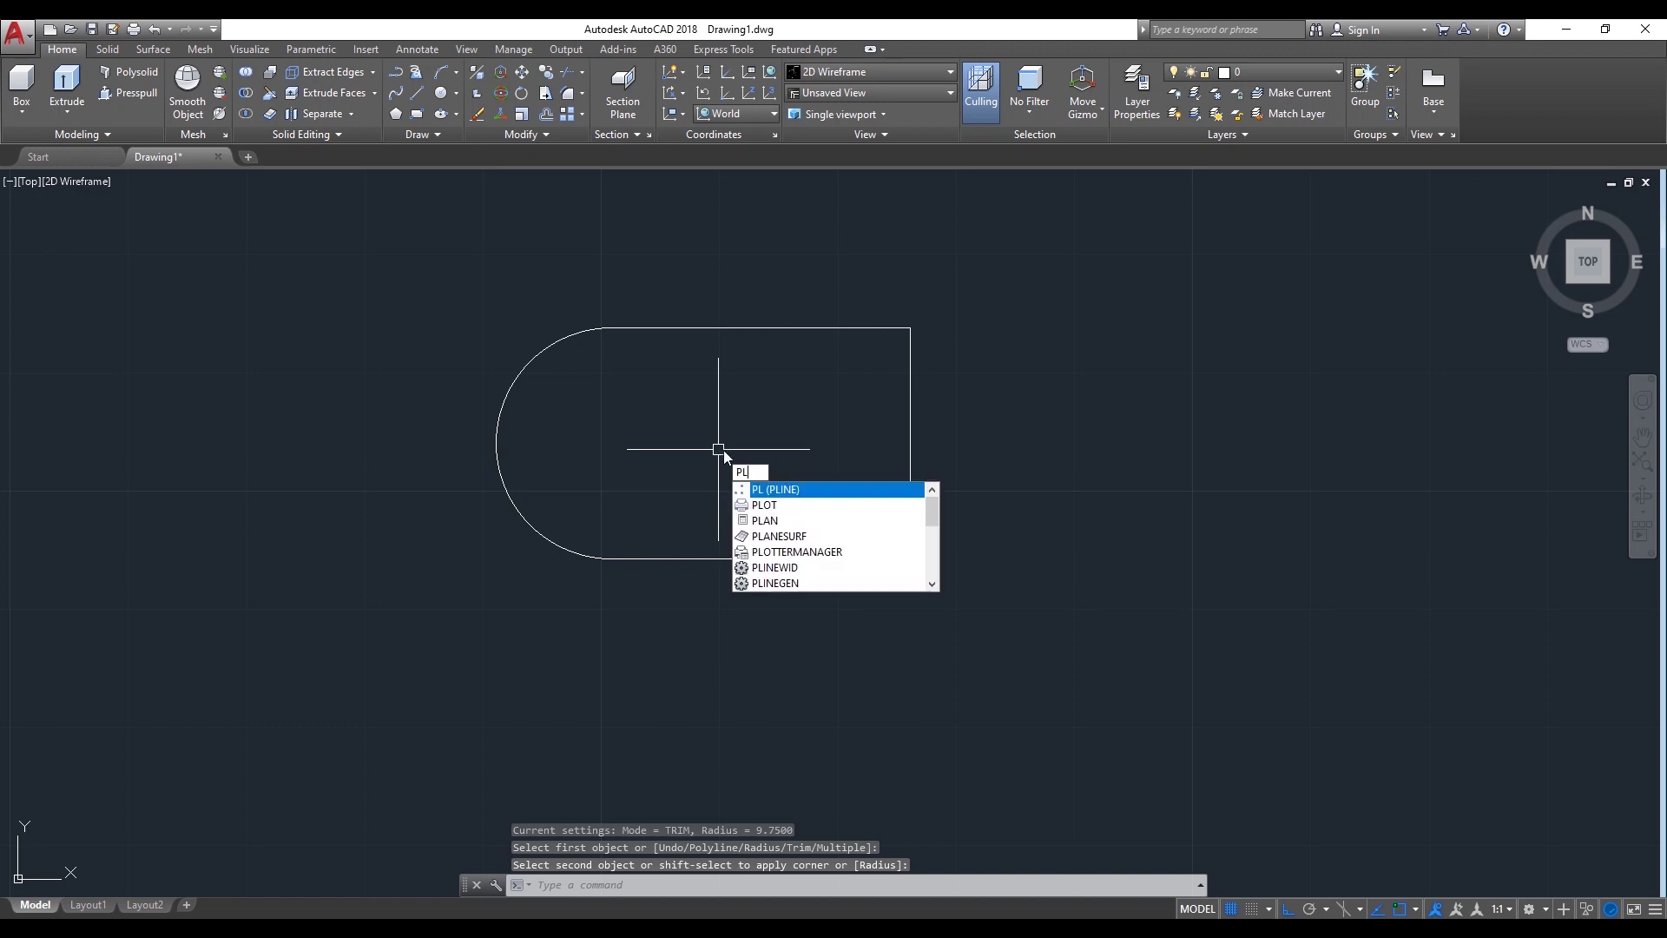
# Draw a 4.5-long polyline inward from the rounded end's leftmost point
pyautogui.press('Return')
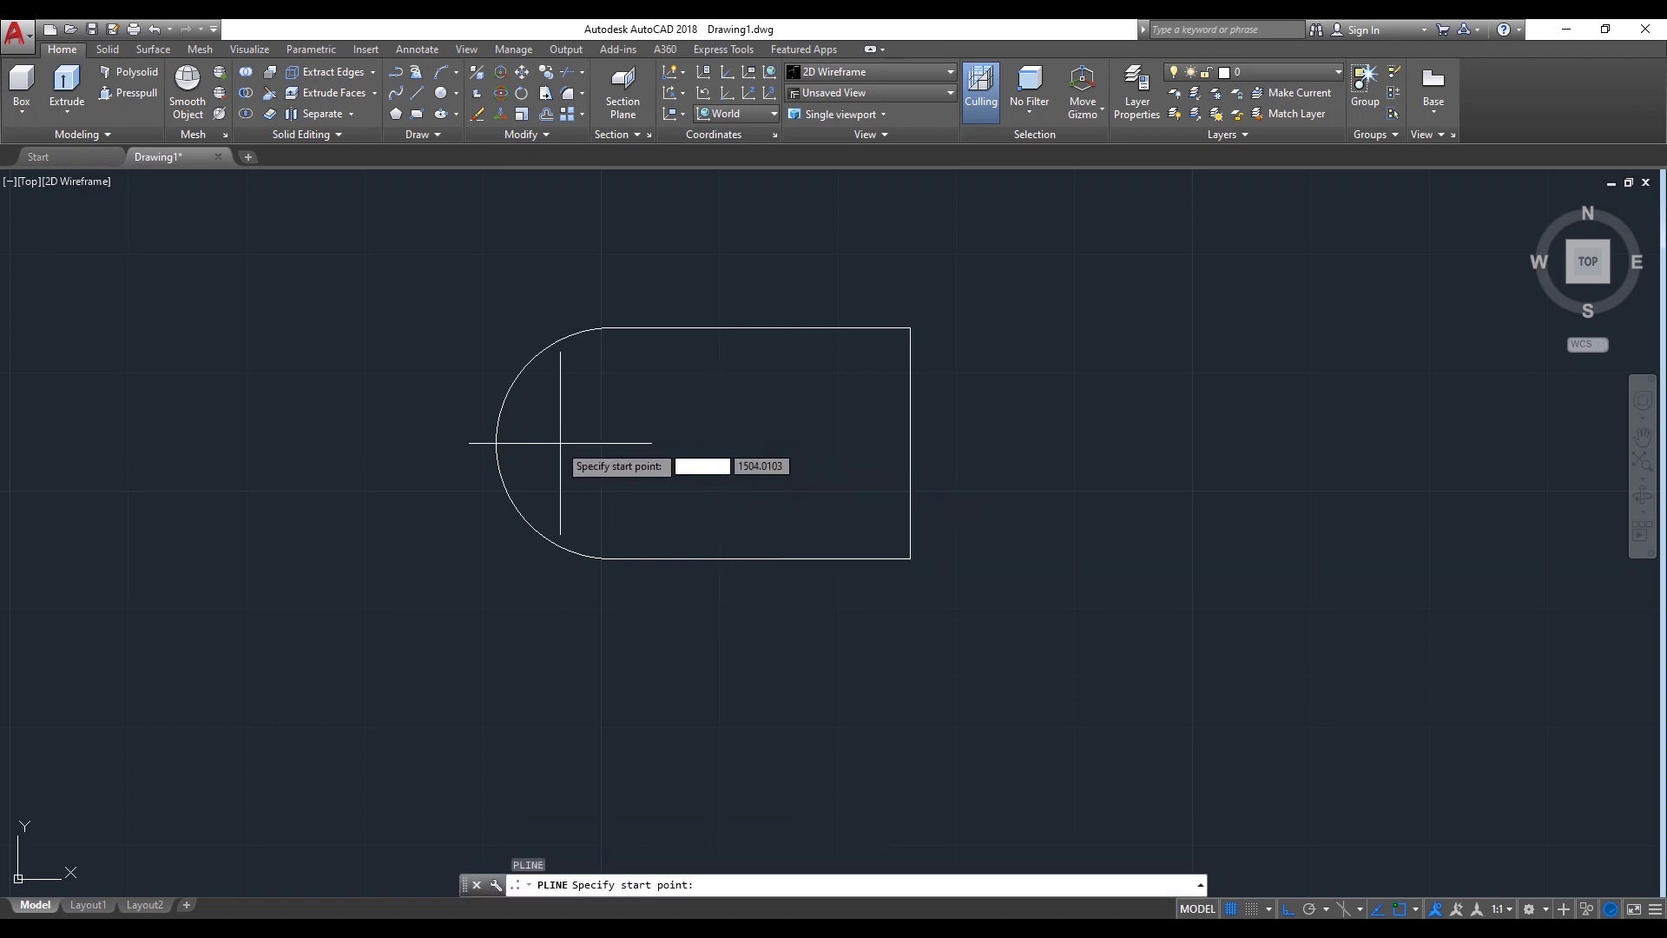
pyautogui.click(497, 443)
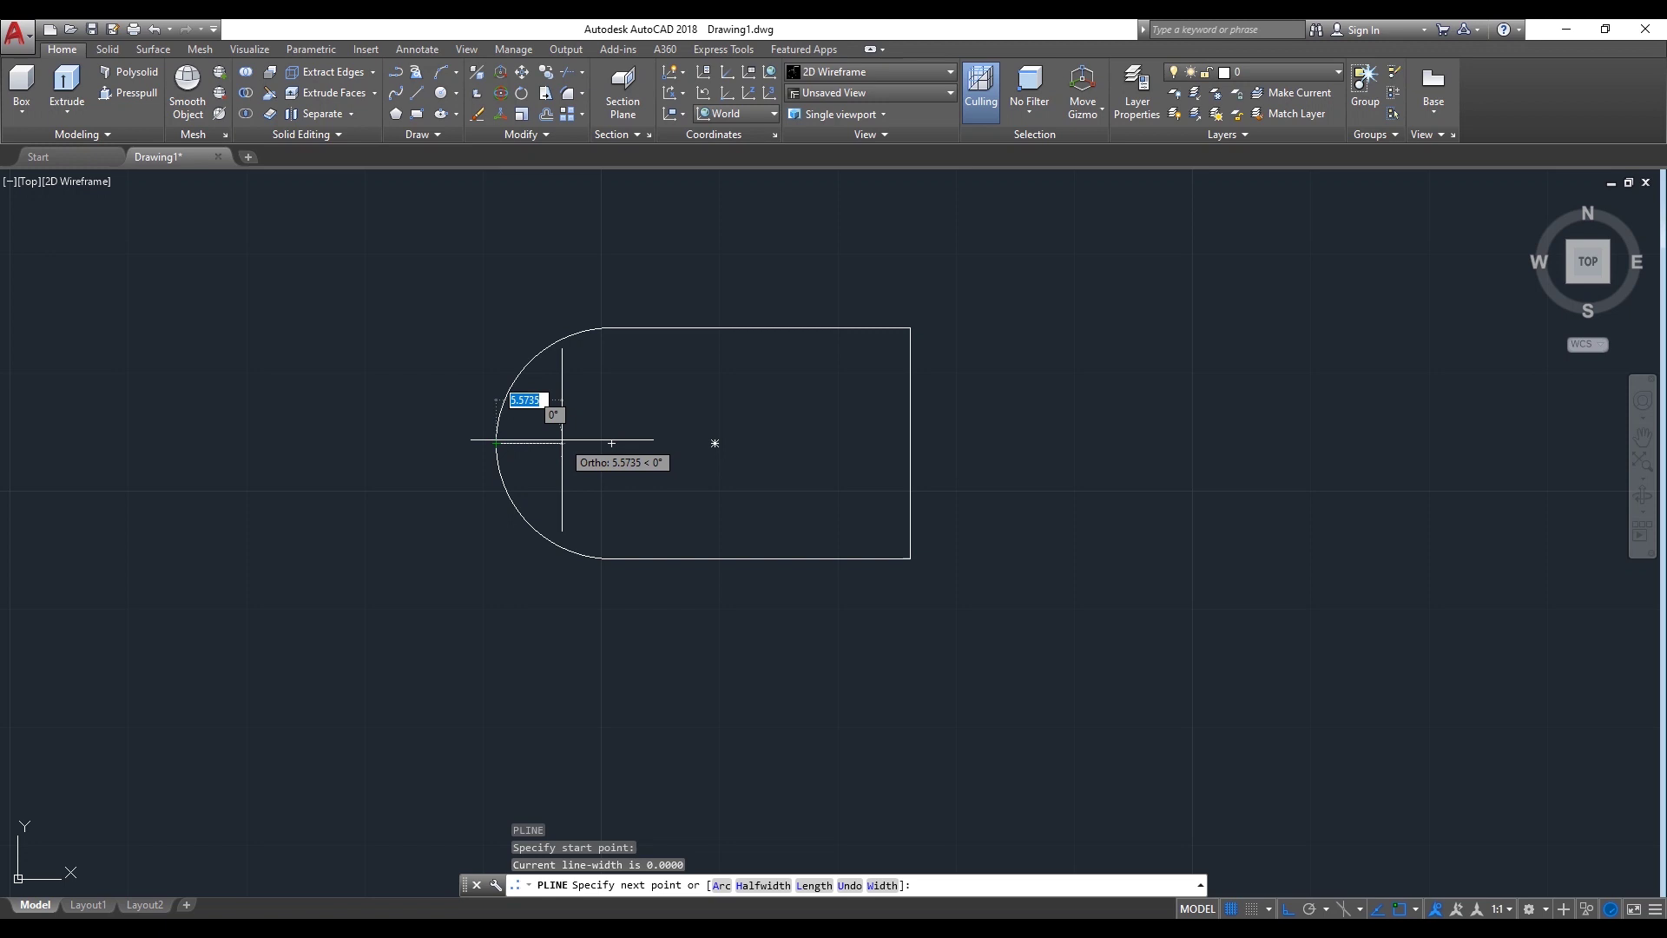
pyautogui.write('4.5')
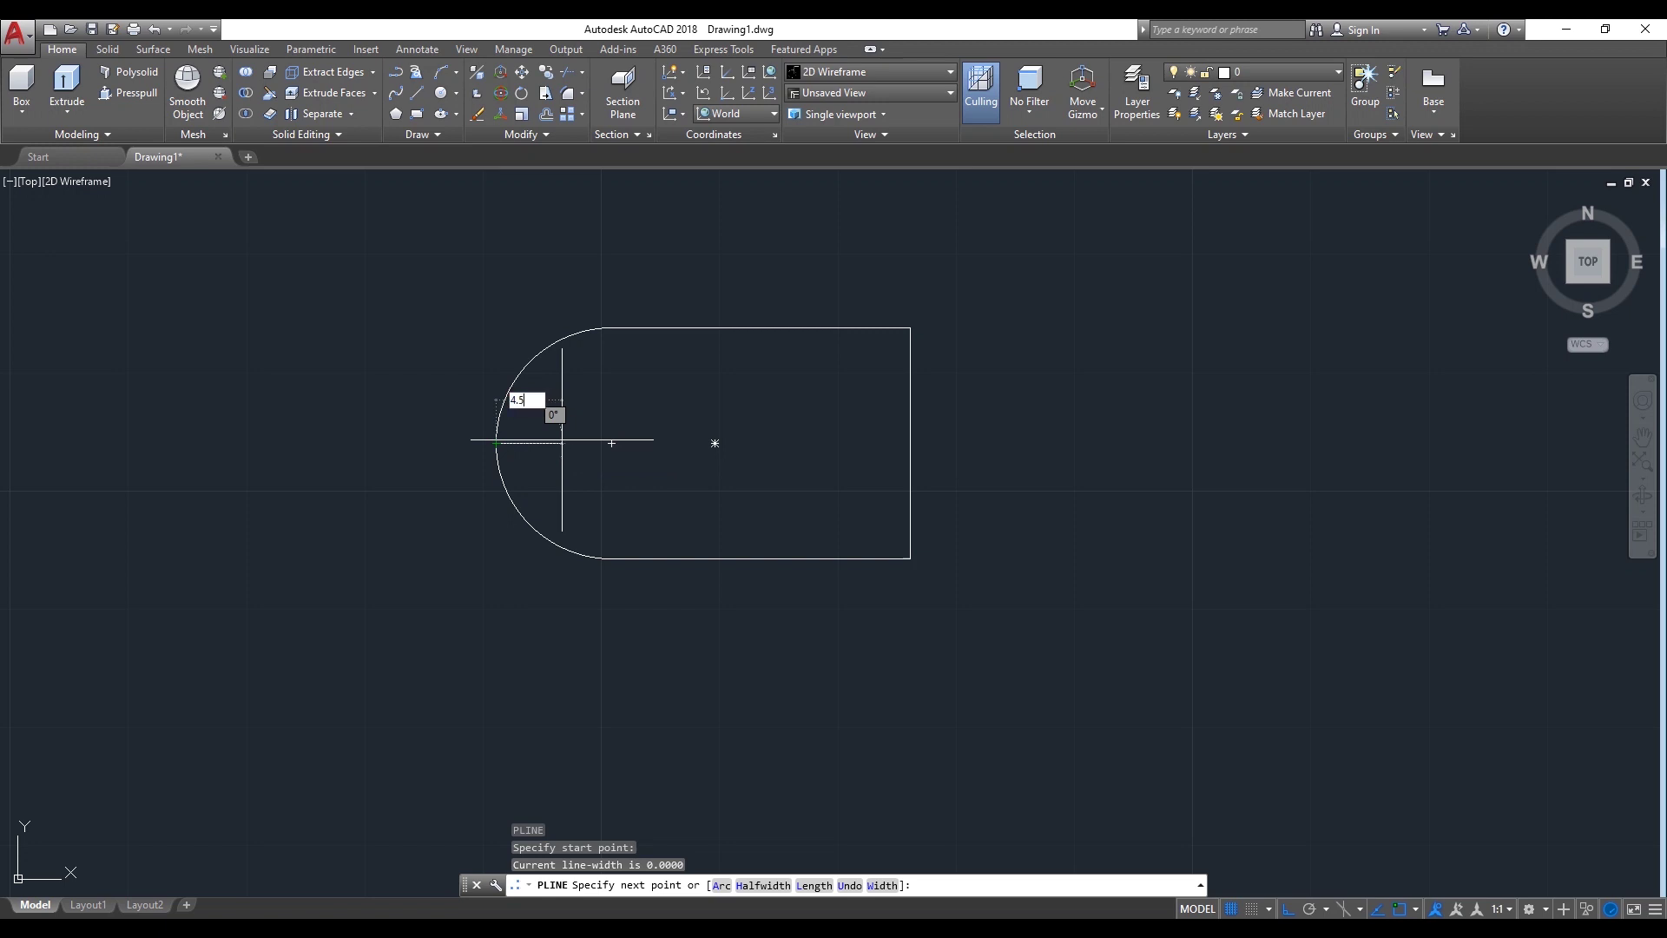
pyautogui.press('Return')
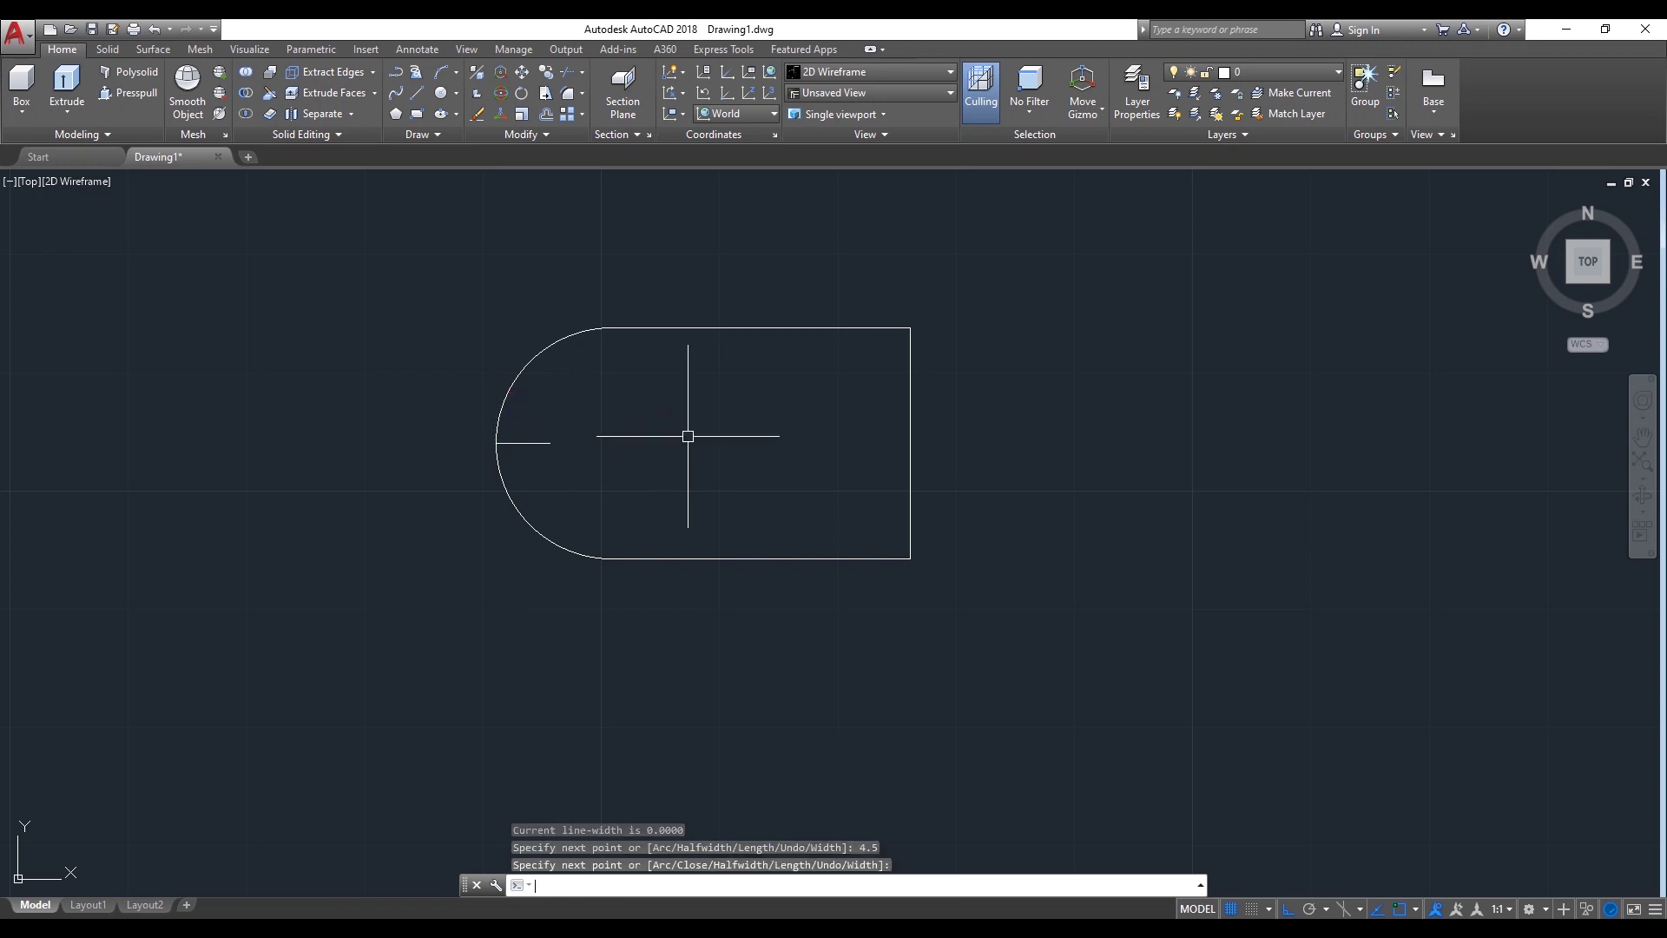
pyautogui.press('Return')
# Draw a 10-diameter two-point circle starting at the line's inner end
pyautogui.write('c')
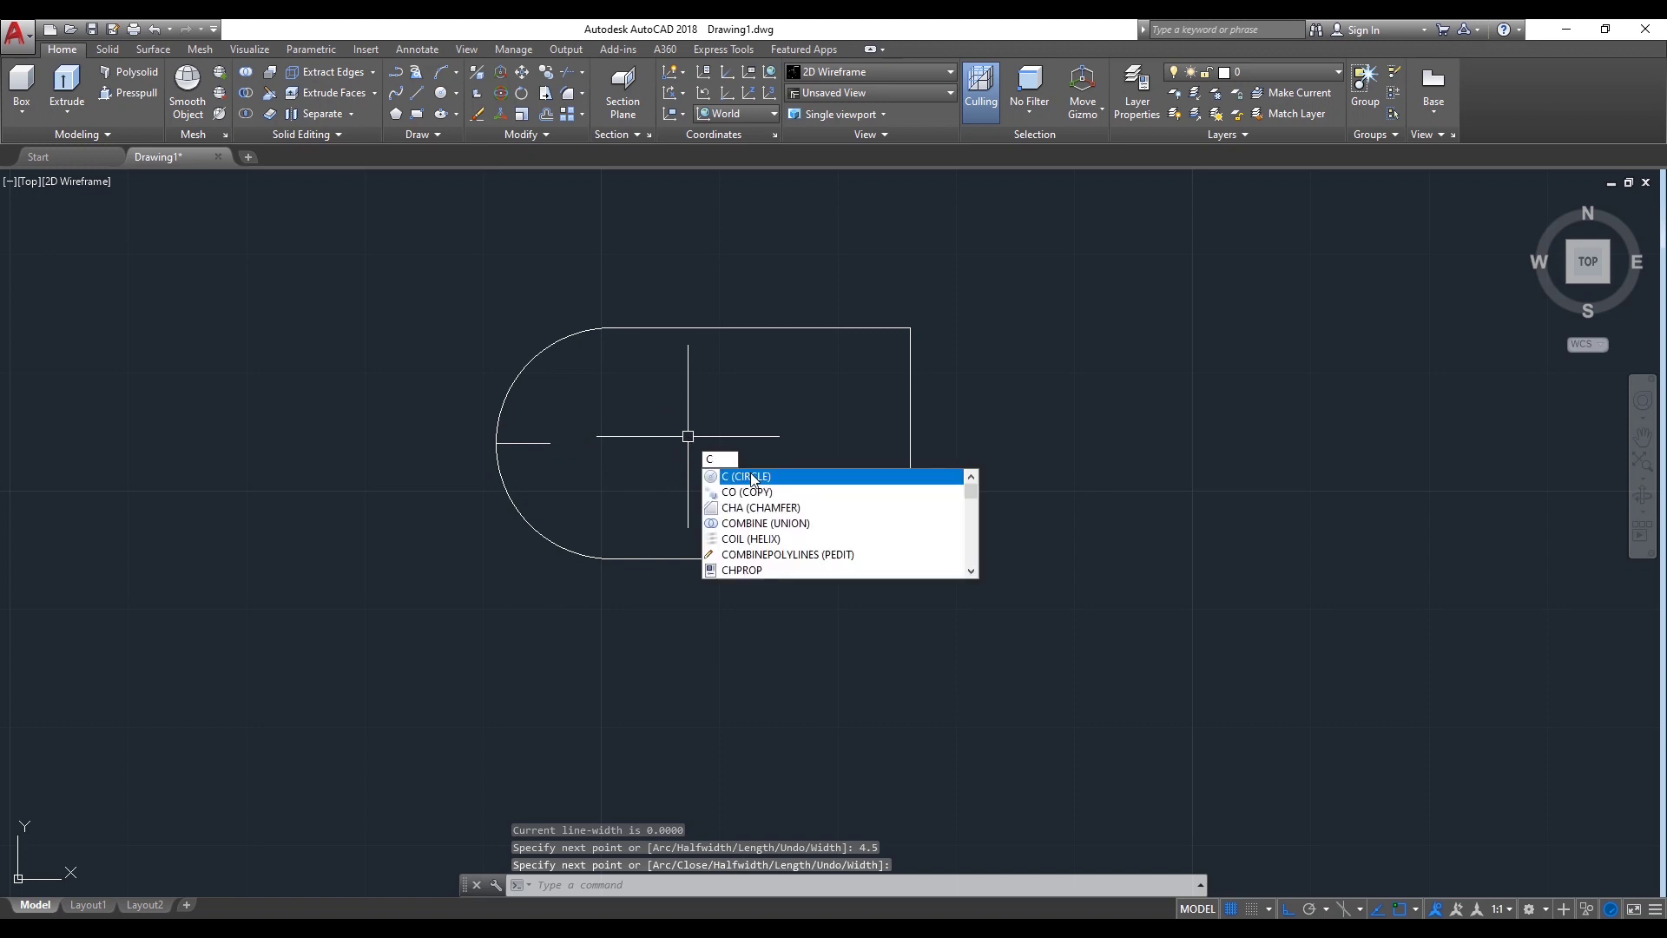
pyautogui.click(752, 477)
pyautogui.write('2p')
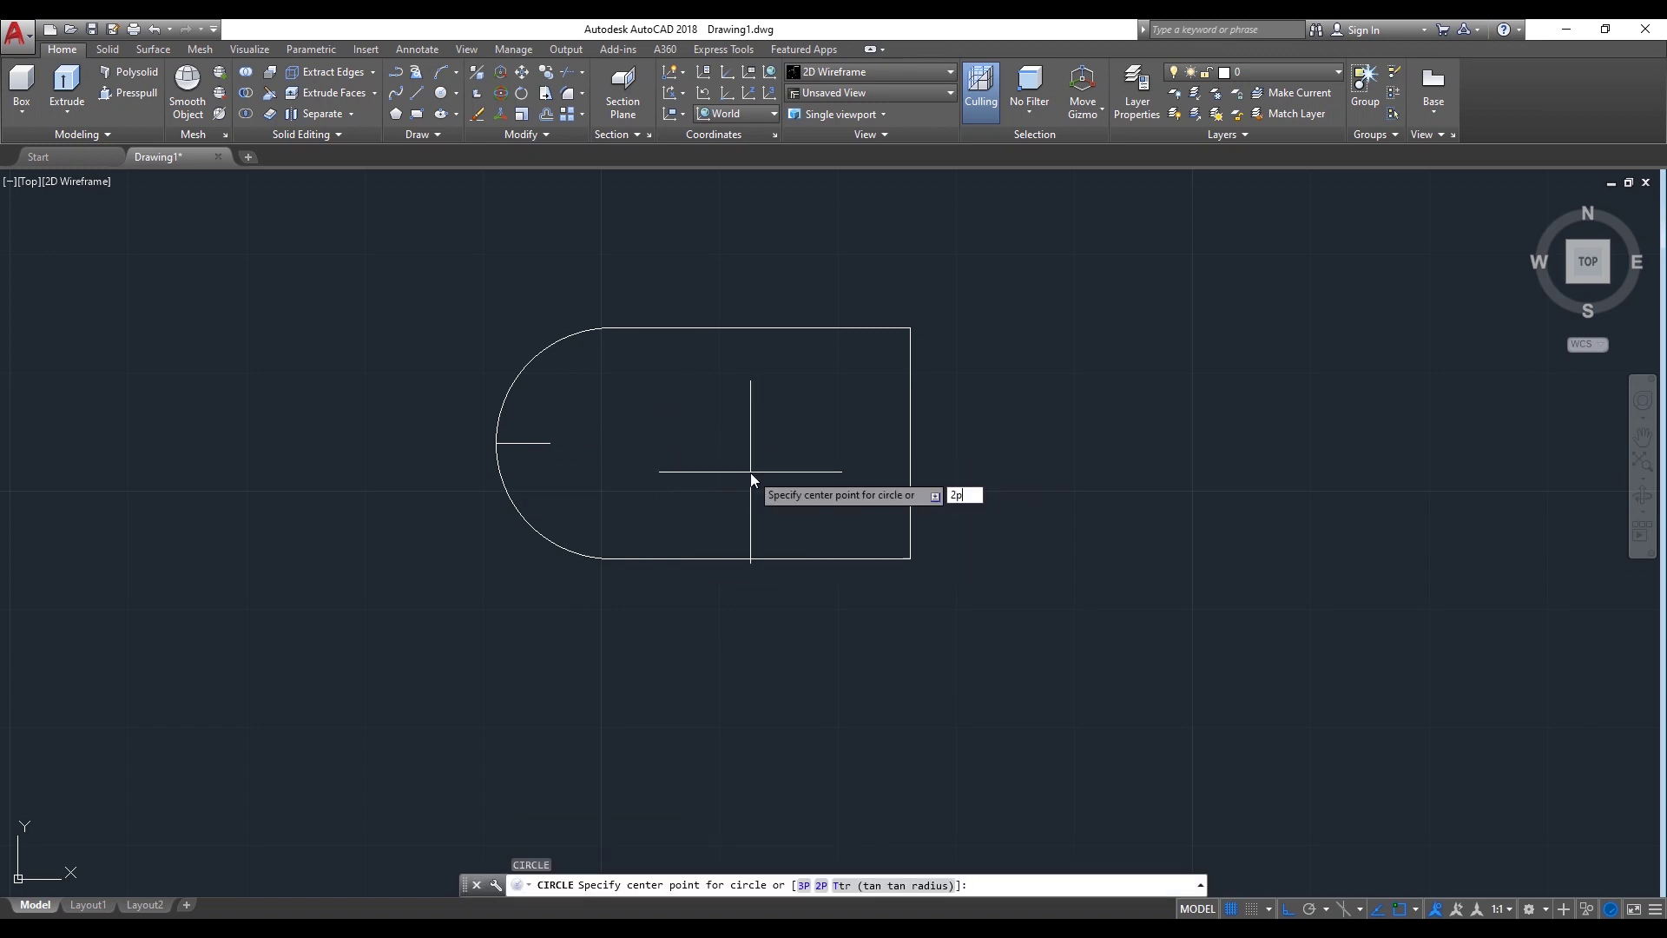
pyautogui.press('Return')
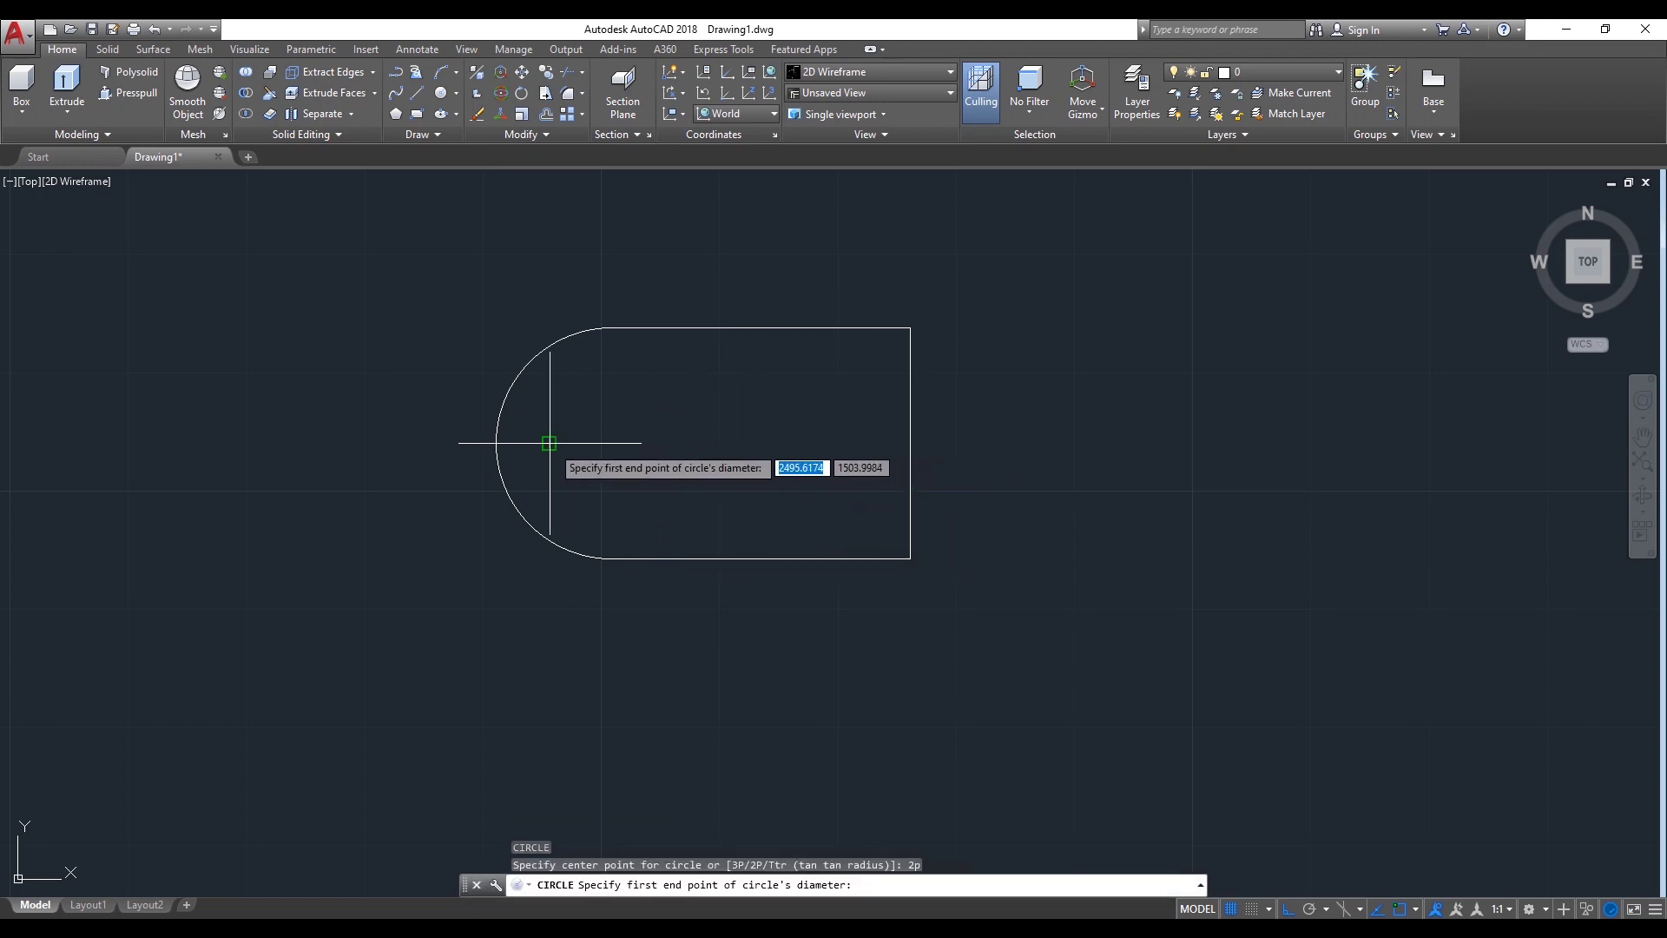
pyautogui.click(549, 443)
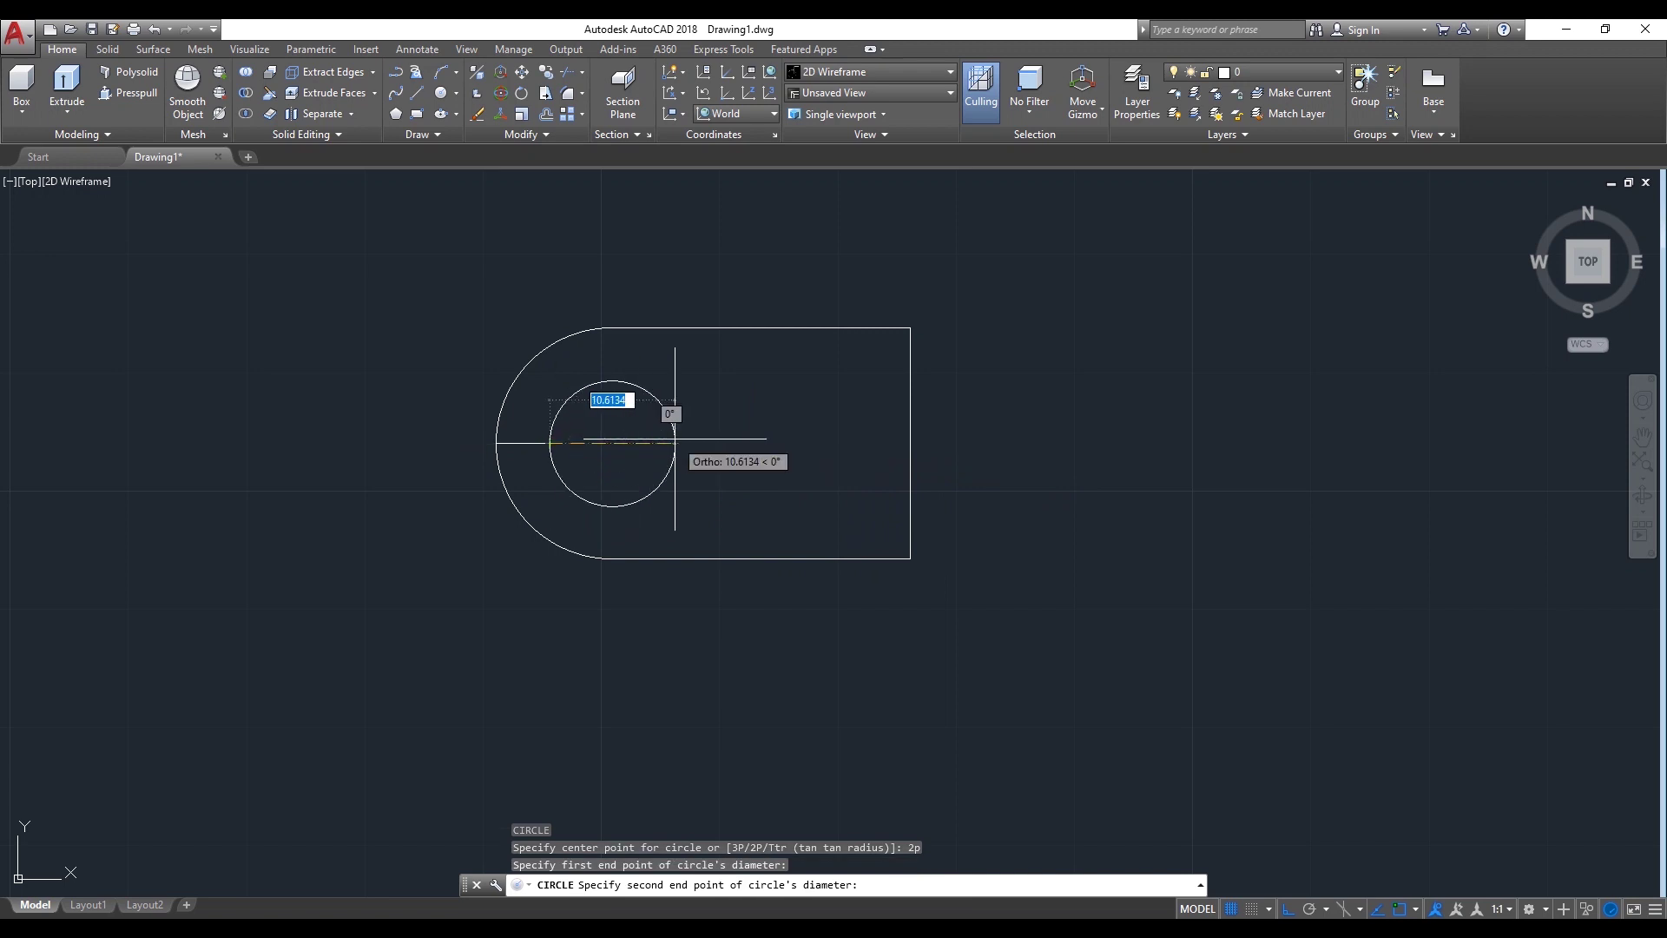
pyautogui.write('10')
pyautogui.press('Return')
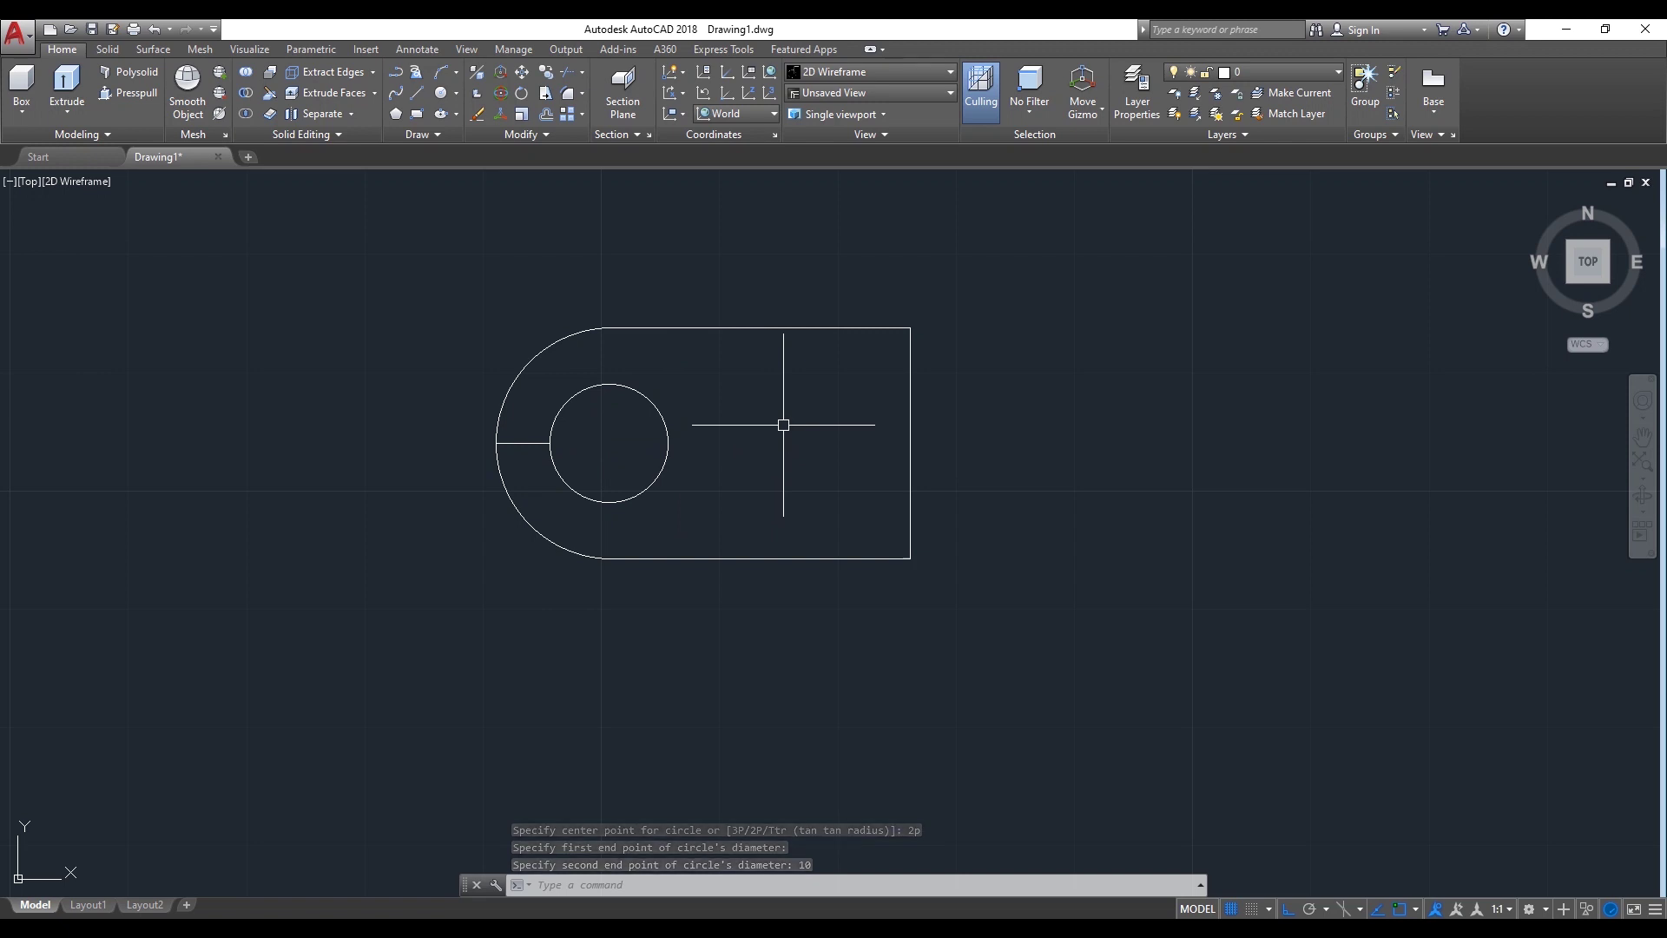
pyautogui.moveTo(783, 425); pyautogui.dragTo(584, 428, button='middle')
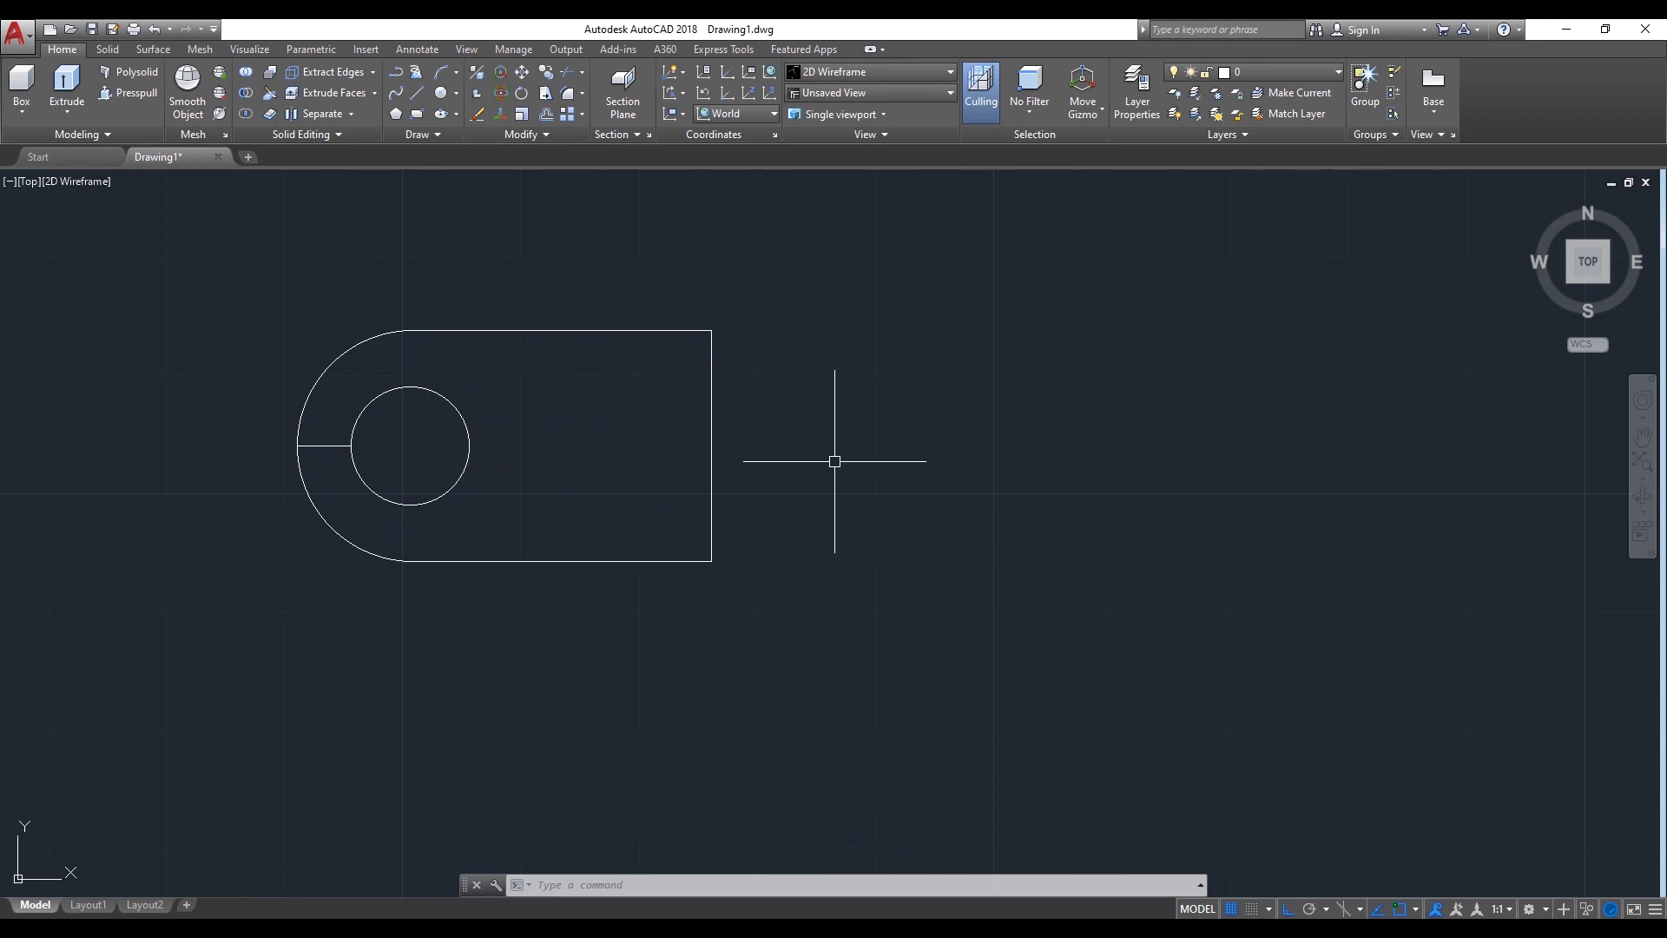
# Draw a 50 by 14 rectangle from the plate's lower-right corner
pyautogui.write('et')
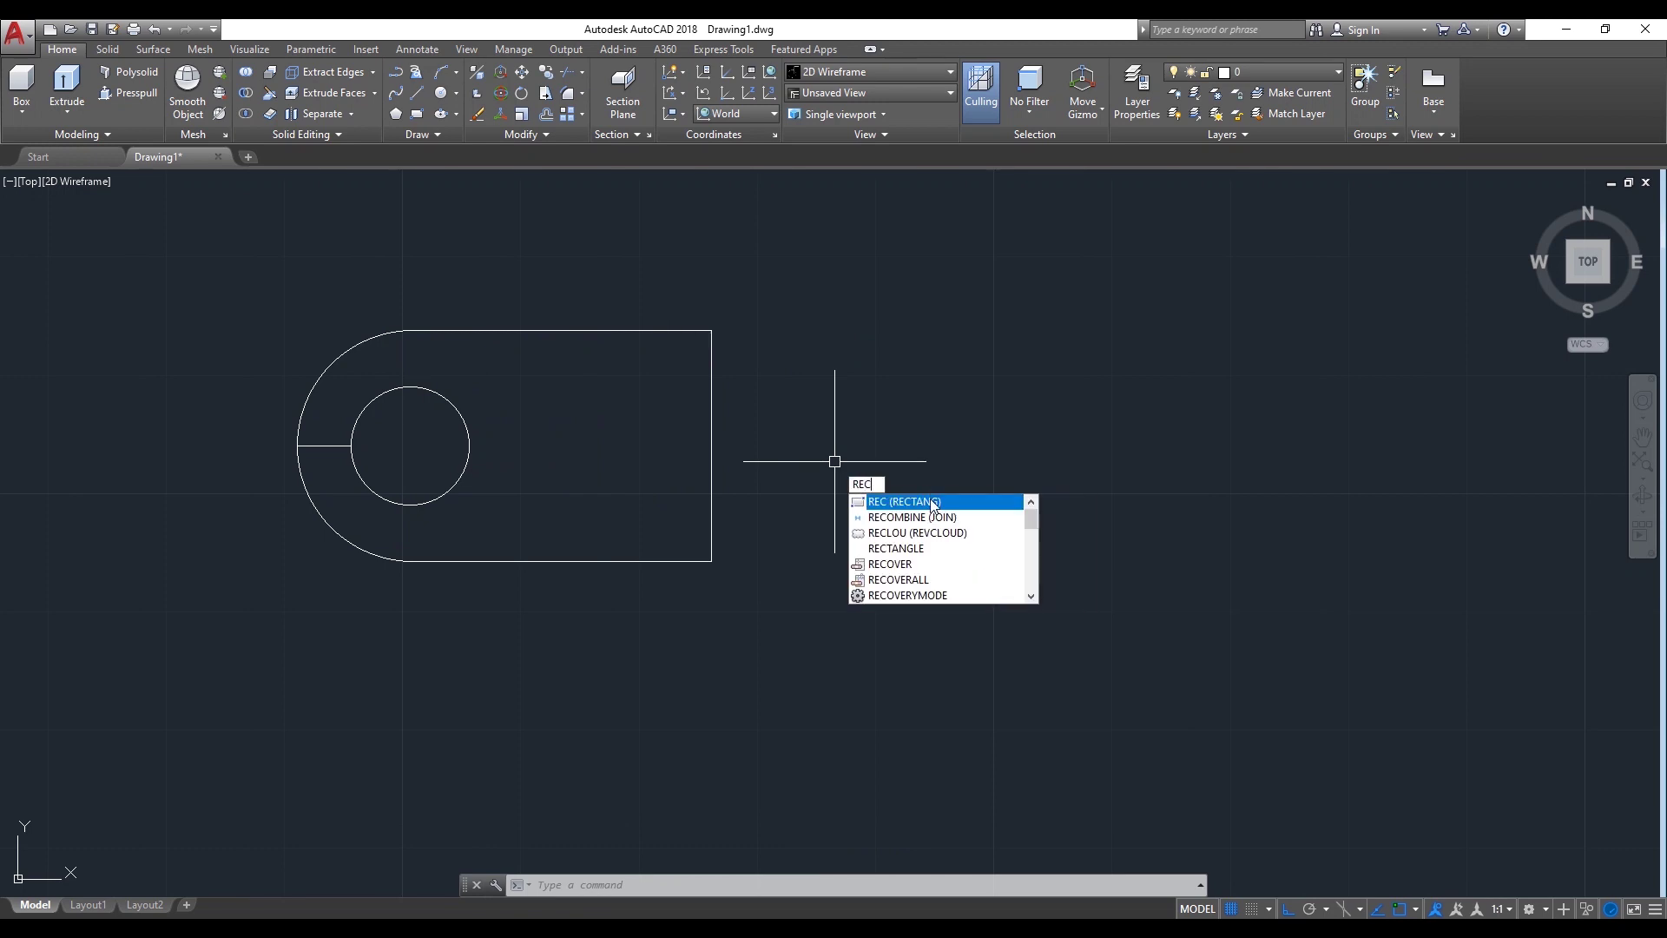
pyautogui.press('Return')
pyautogui.click(711, 561)
pyautogui.write('5')
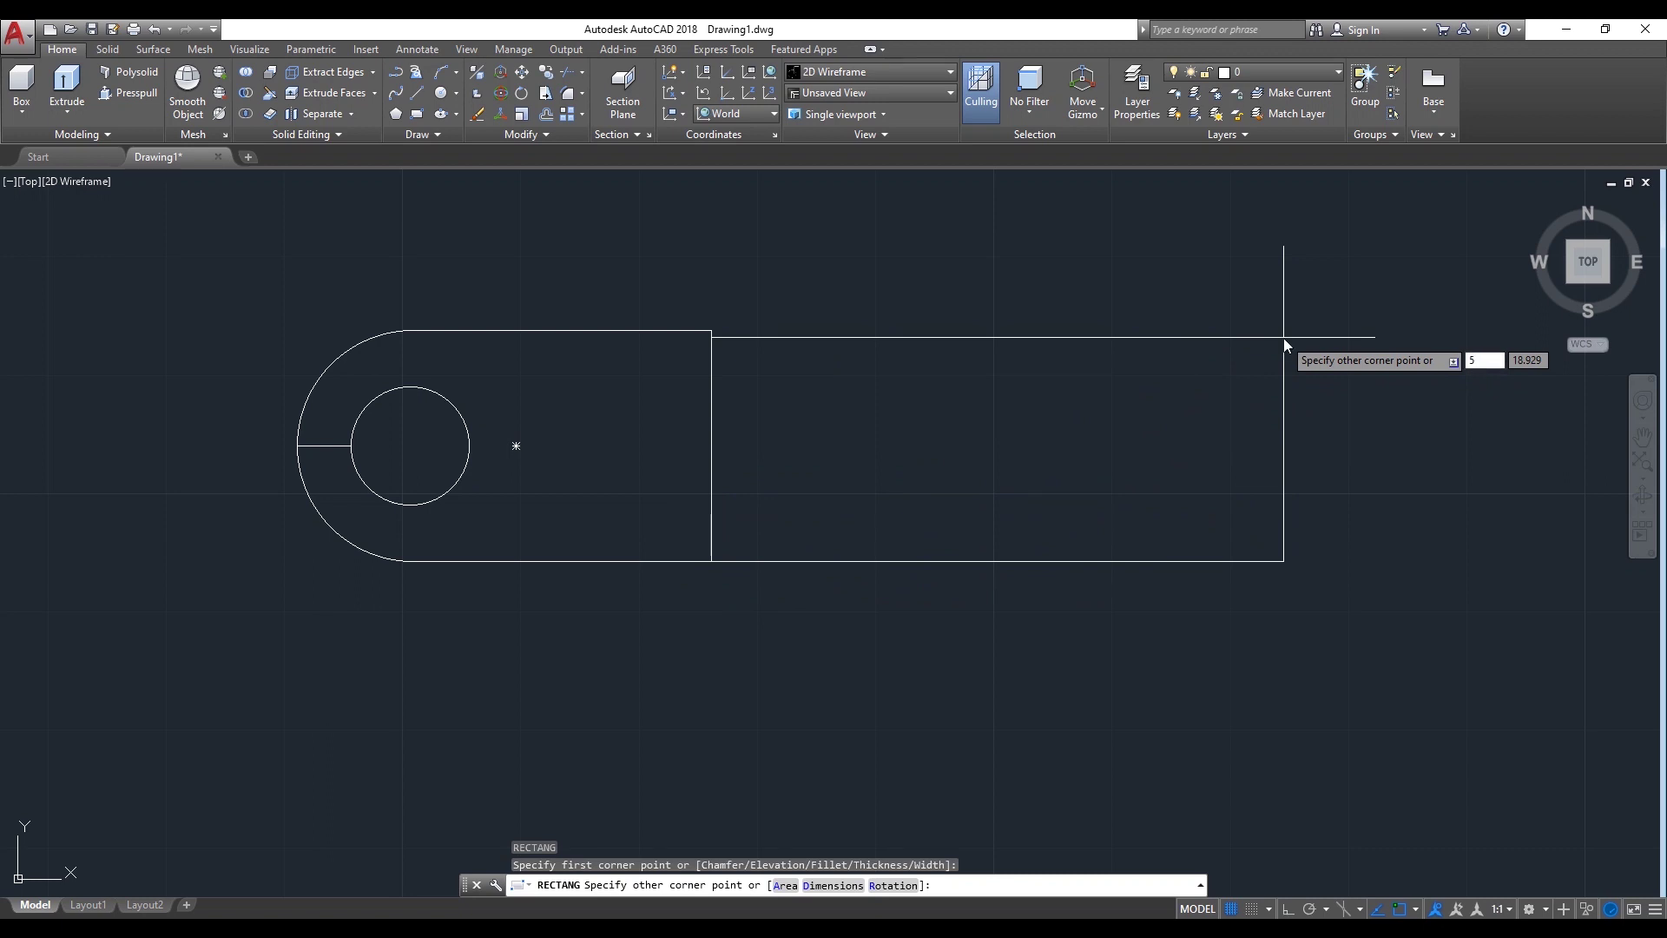
pyautogui.write('0')
pyautogui.press('Tab')
pyautogui.write('1')
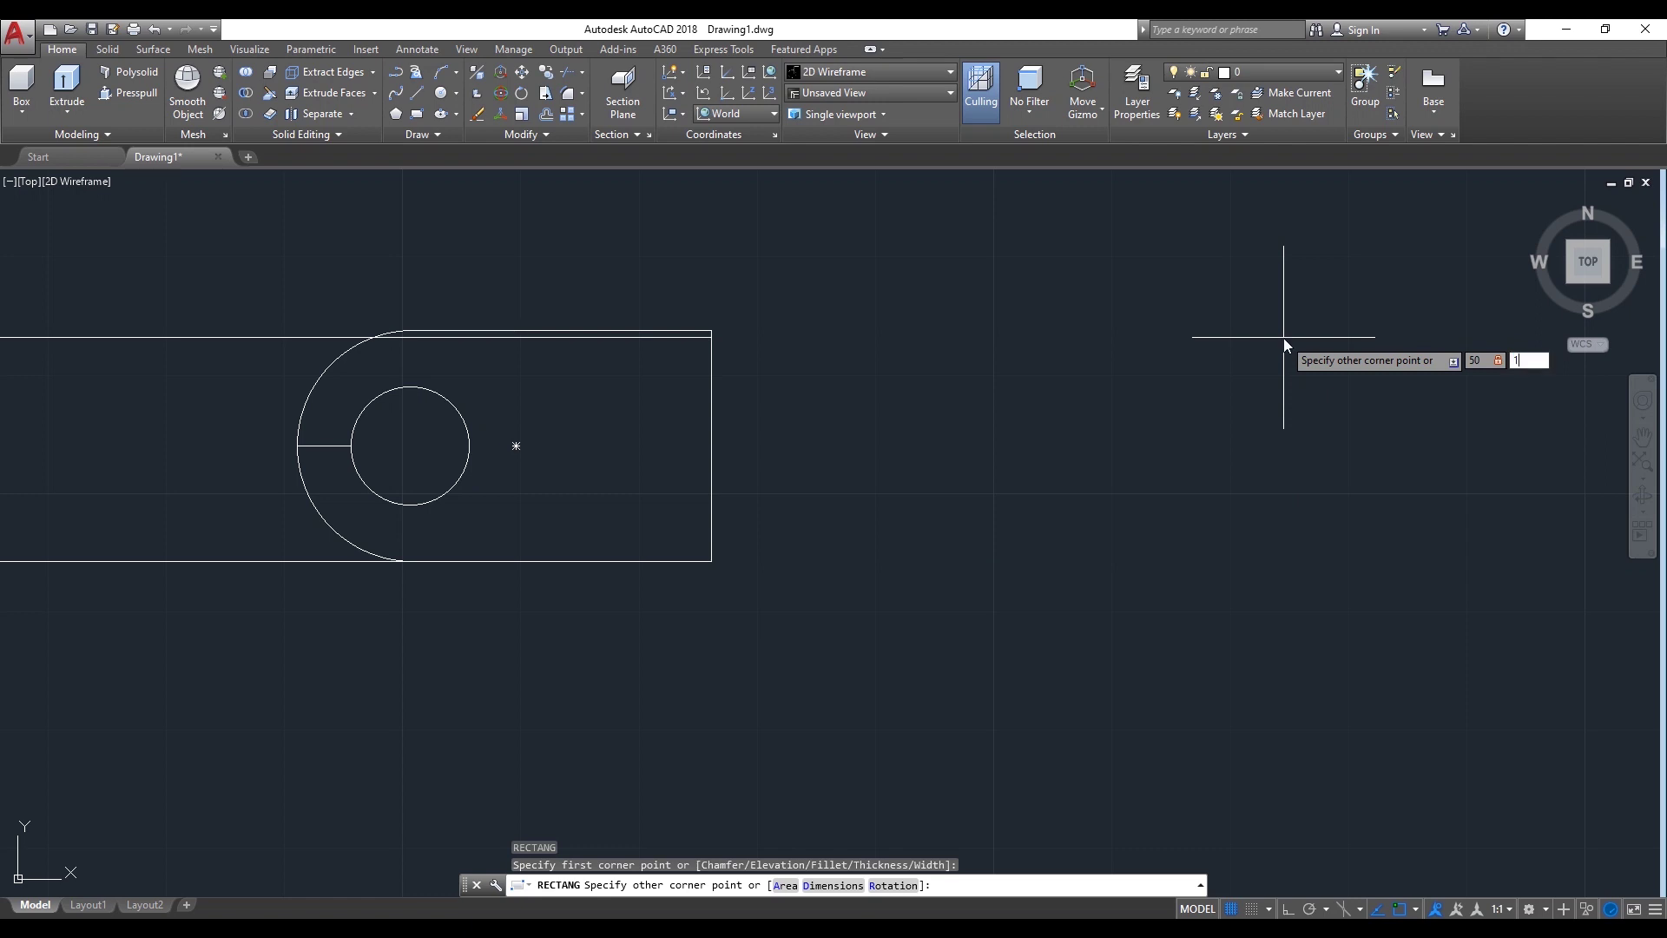
pyautogui.write('4')
pyautogui.press('Return')
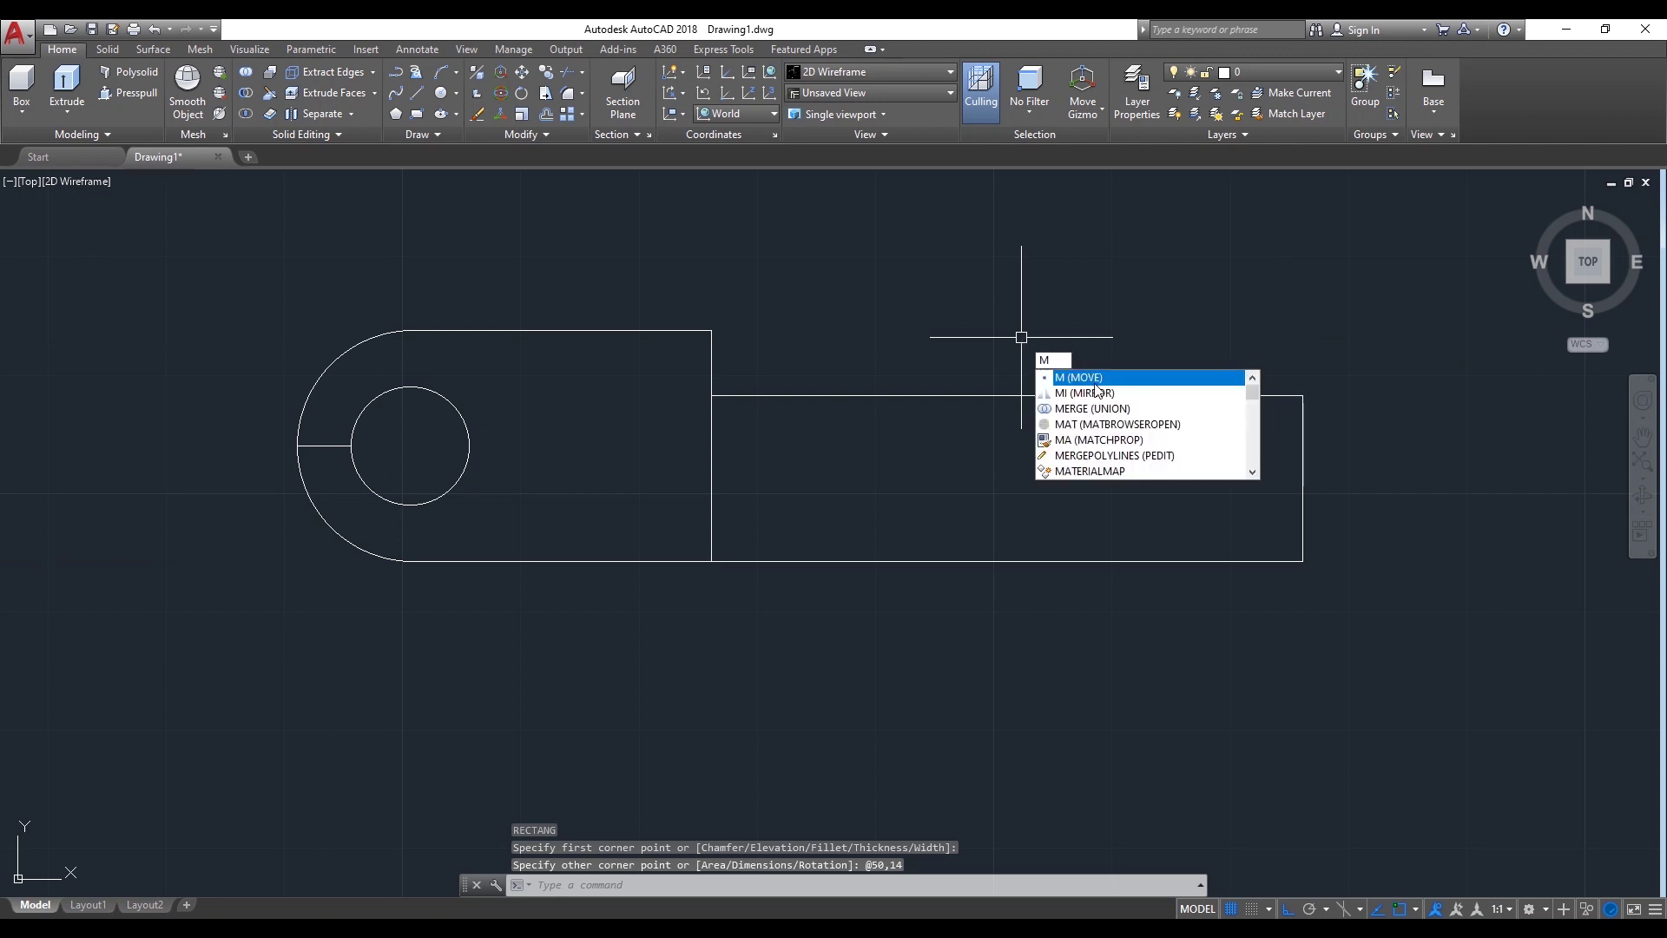
# Move the 50 by 14 rectangle so it centres on the plate's right edge
pyautogui.press('Return')
pyautogui.click(1129, 395)
pyautogui.press('Return')
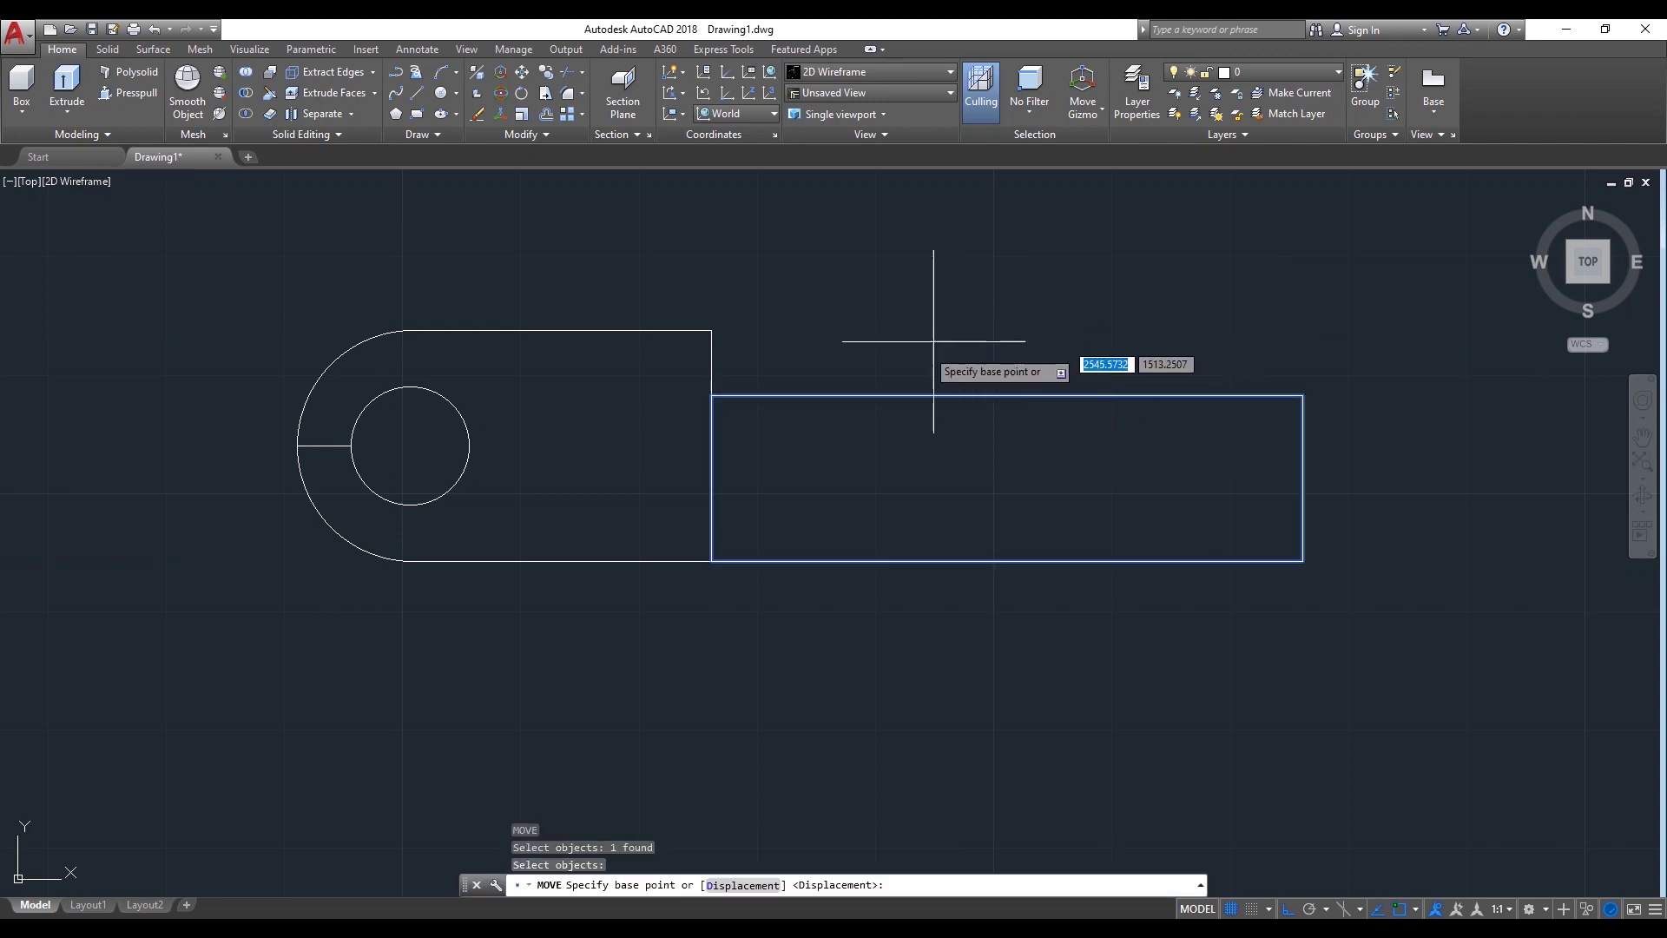
pyautogui.click(712, 478)
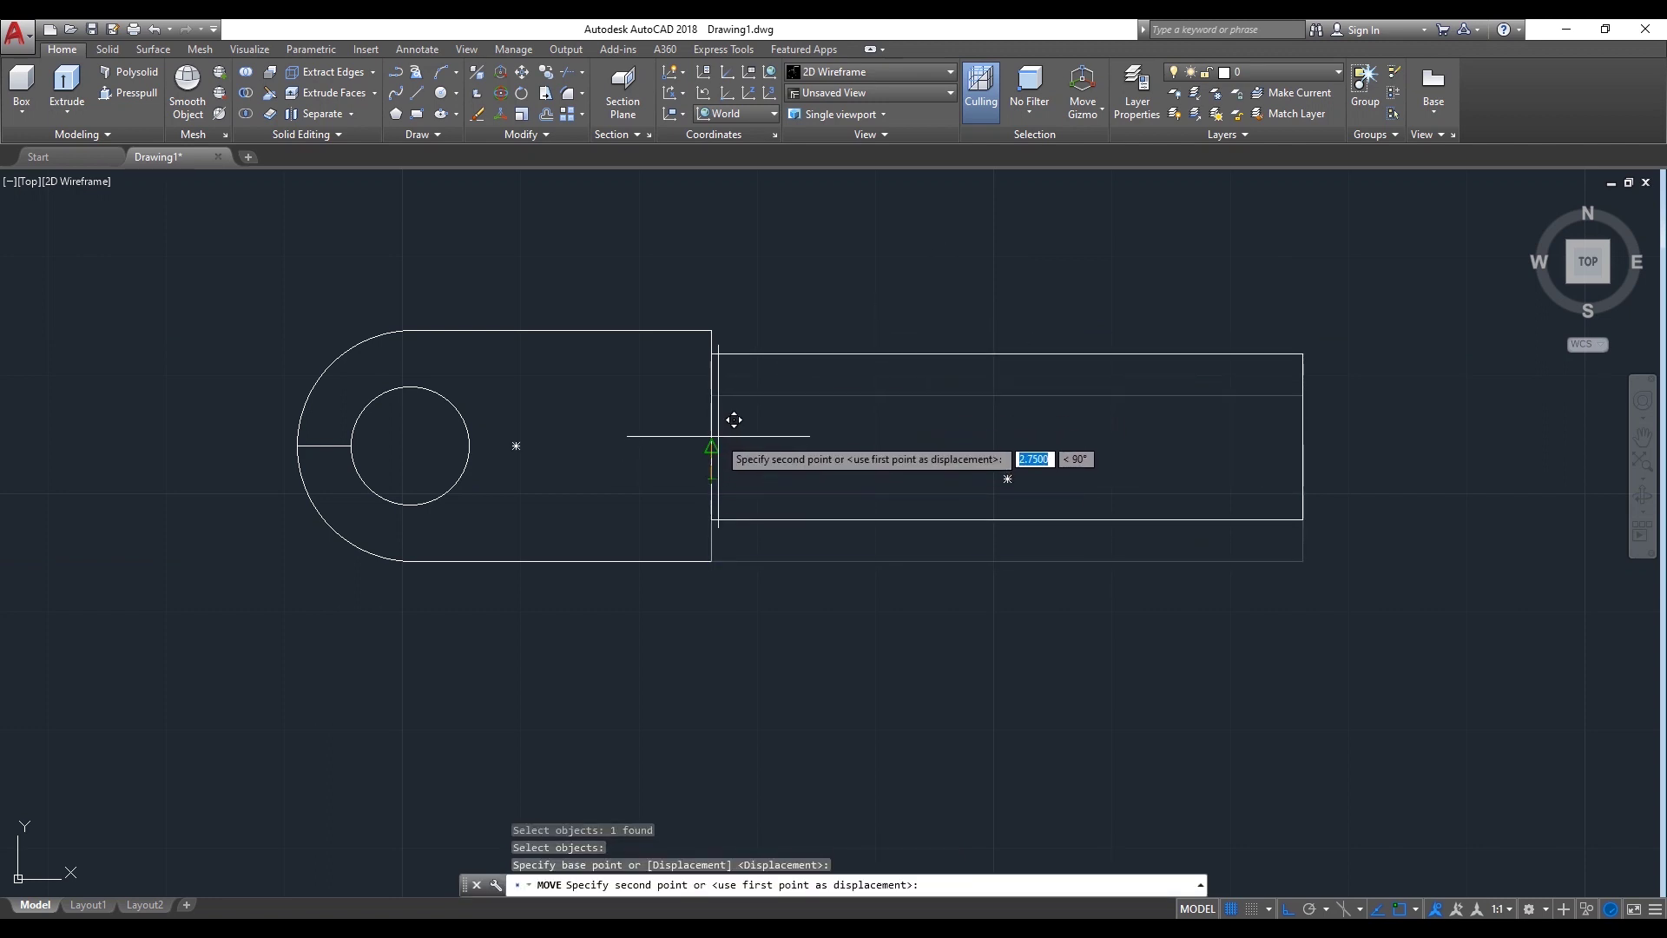
pyautogui.click(723, 441)
pyautogui.write('PL')
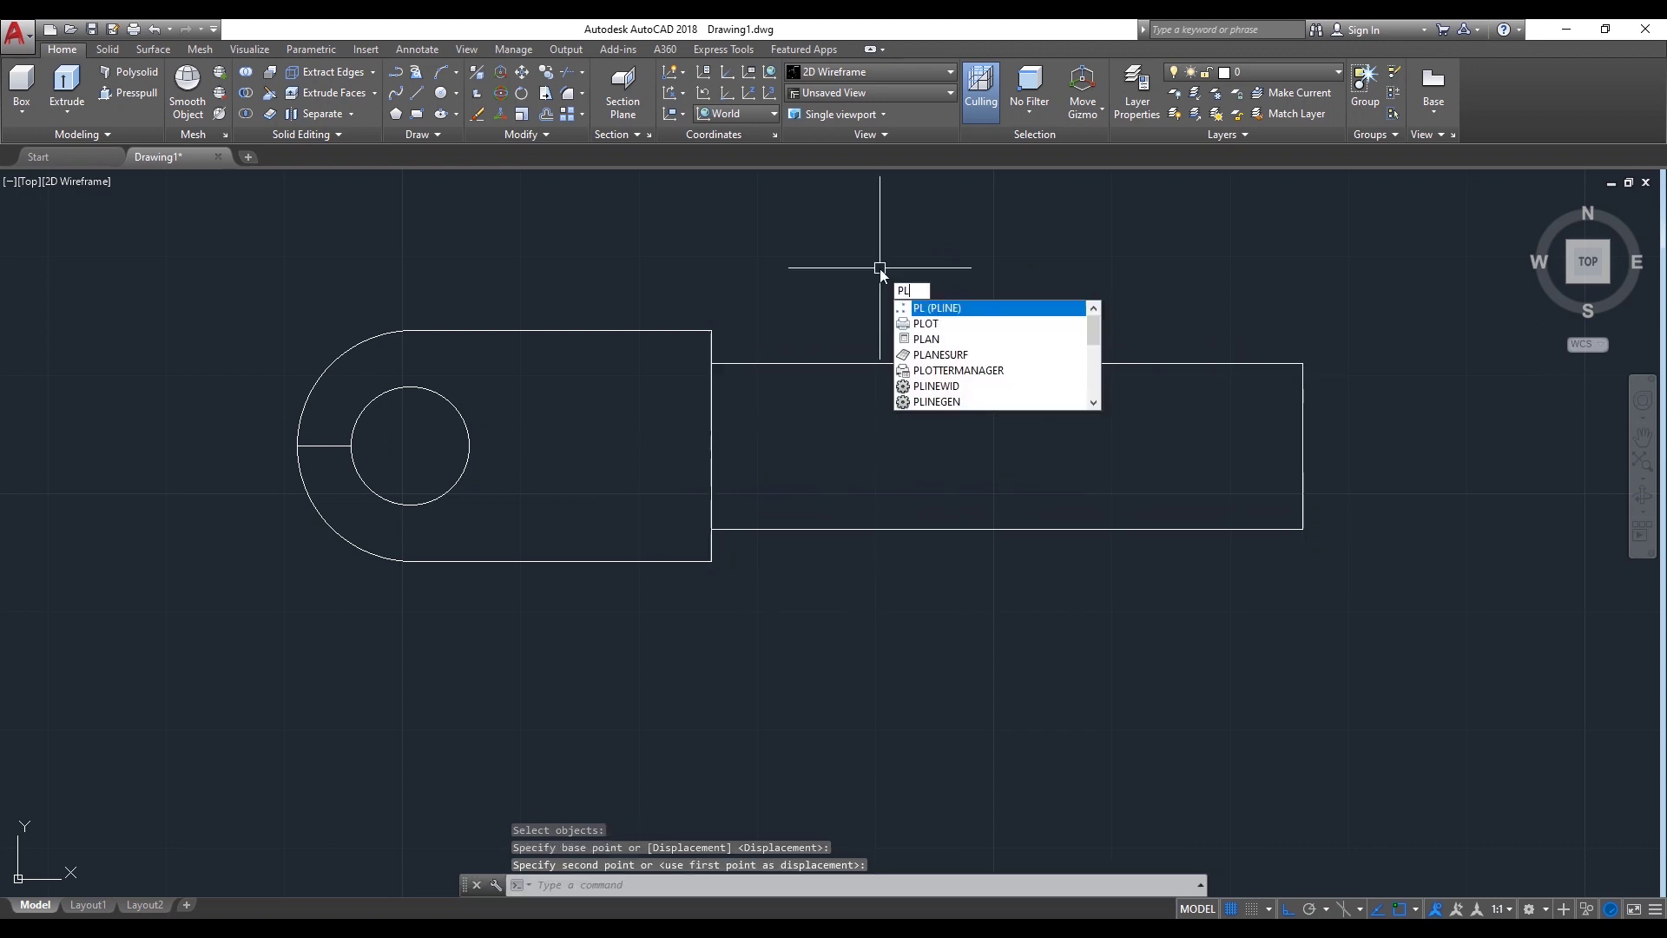
pyautogui.press('Return')
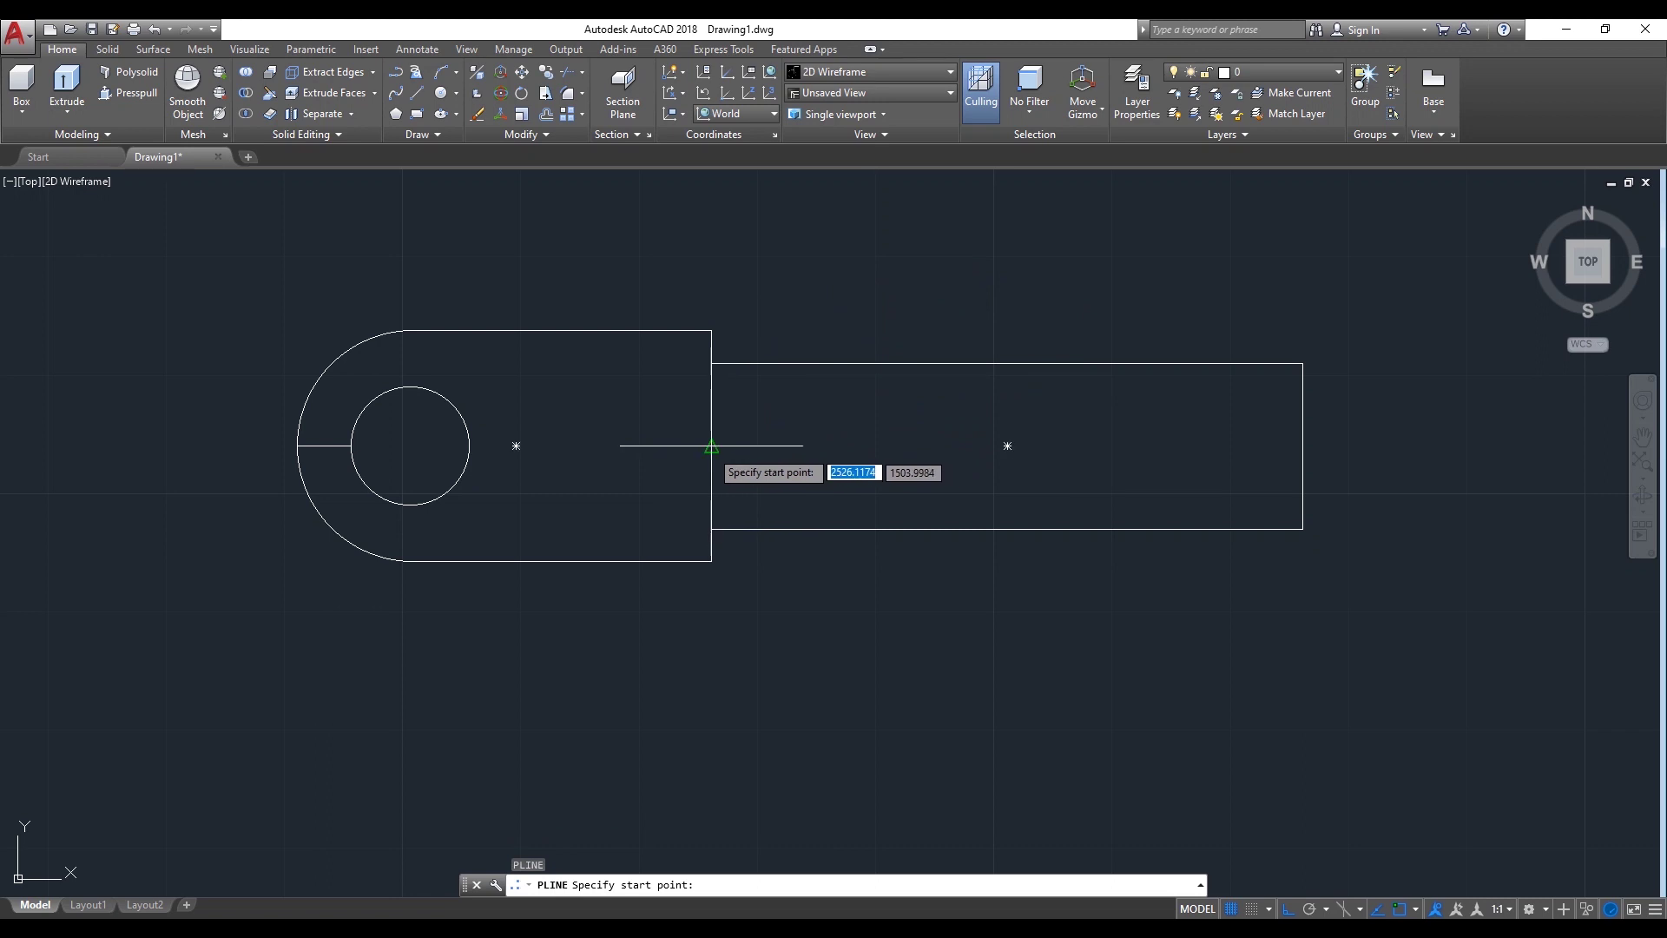
# Draw a guide line and a V-notch polyline from top-right to bottom-right corners
pyautogui.click(711, 445)
pyautogui.write('10')
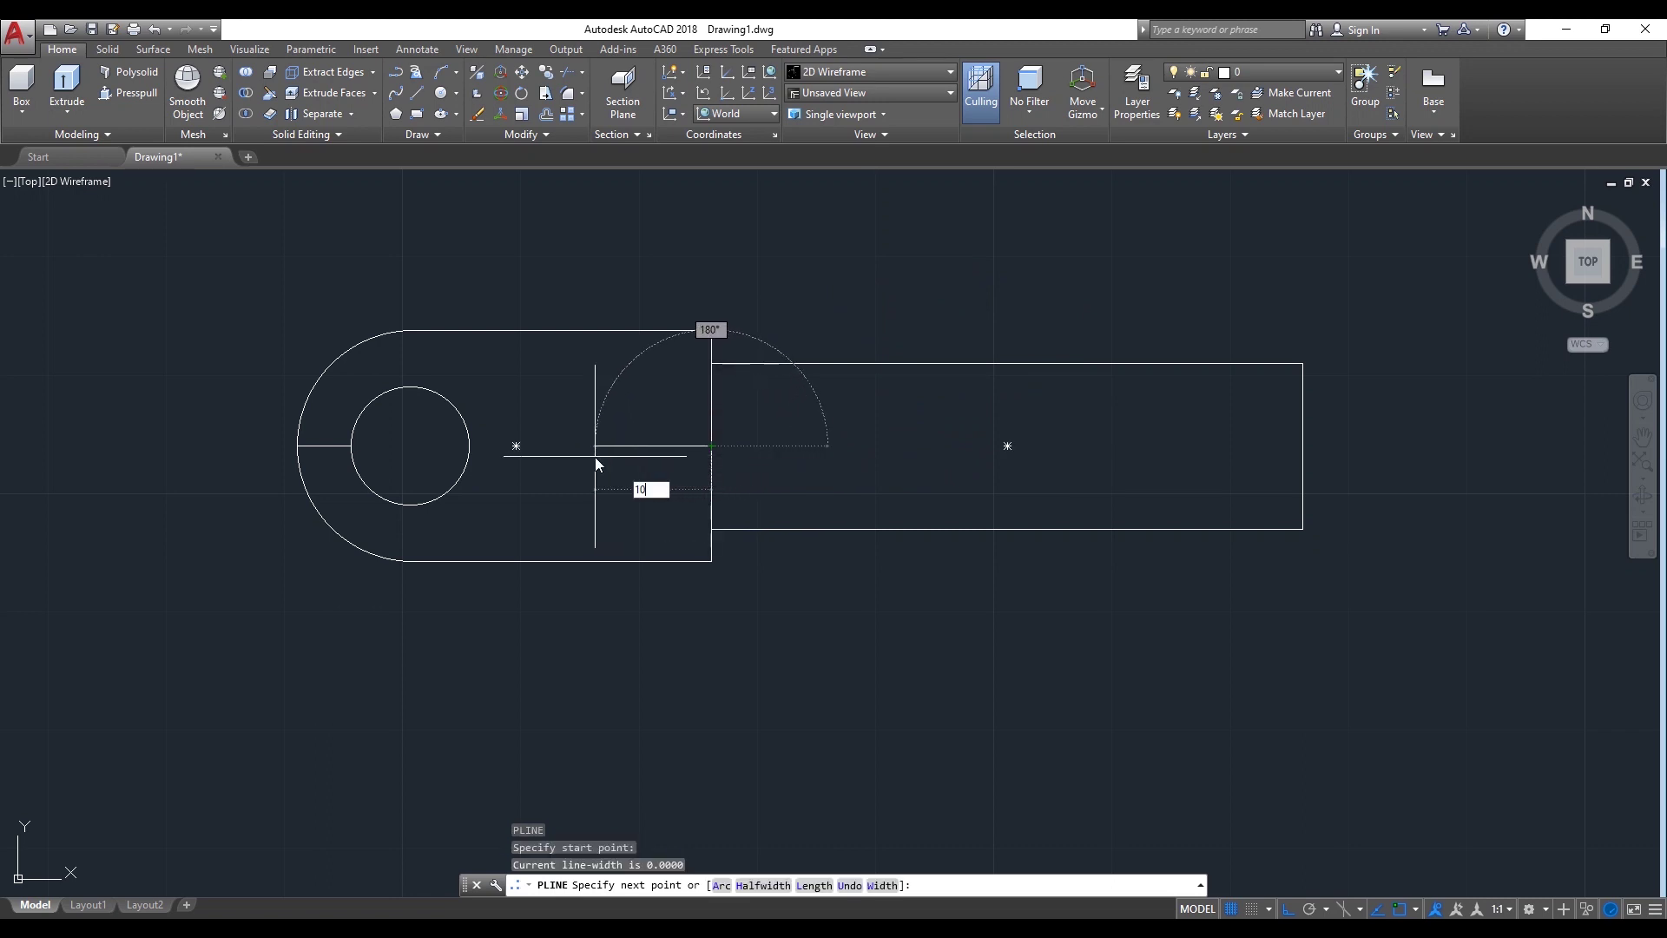
pyautogui.press('Return')
pyautogui.press('Return')
pyautogui.click(396, 79)
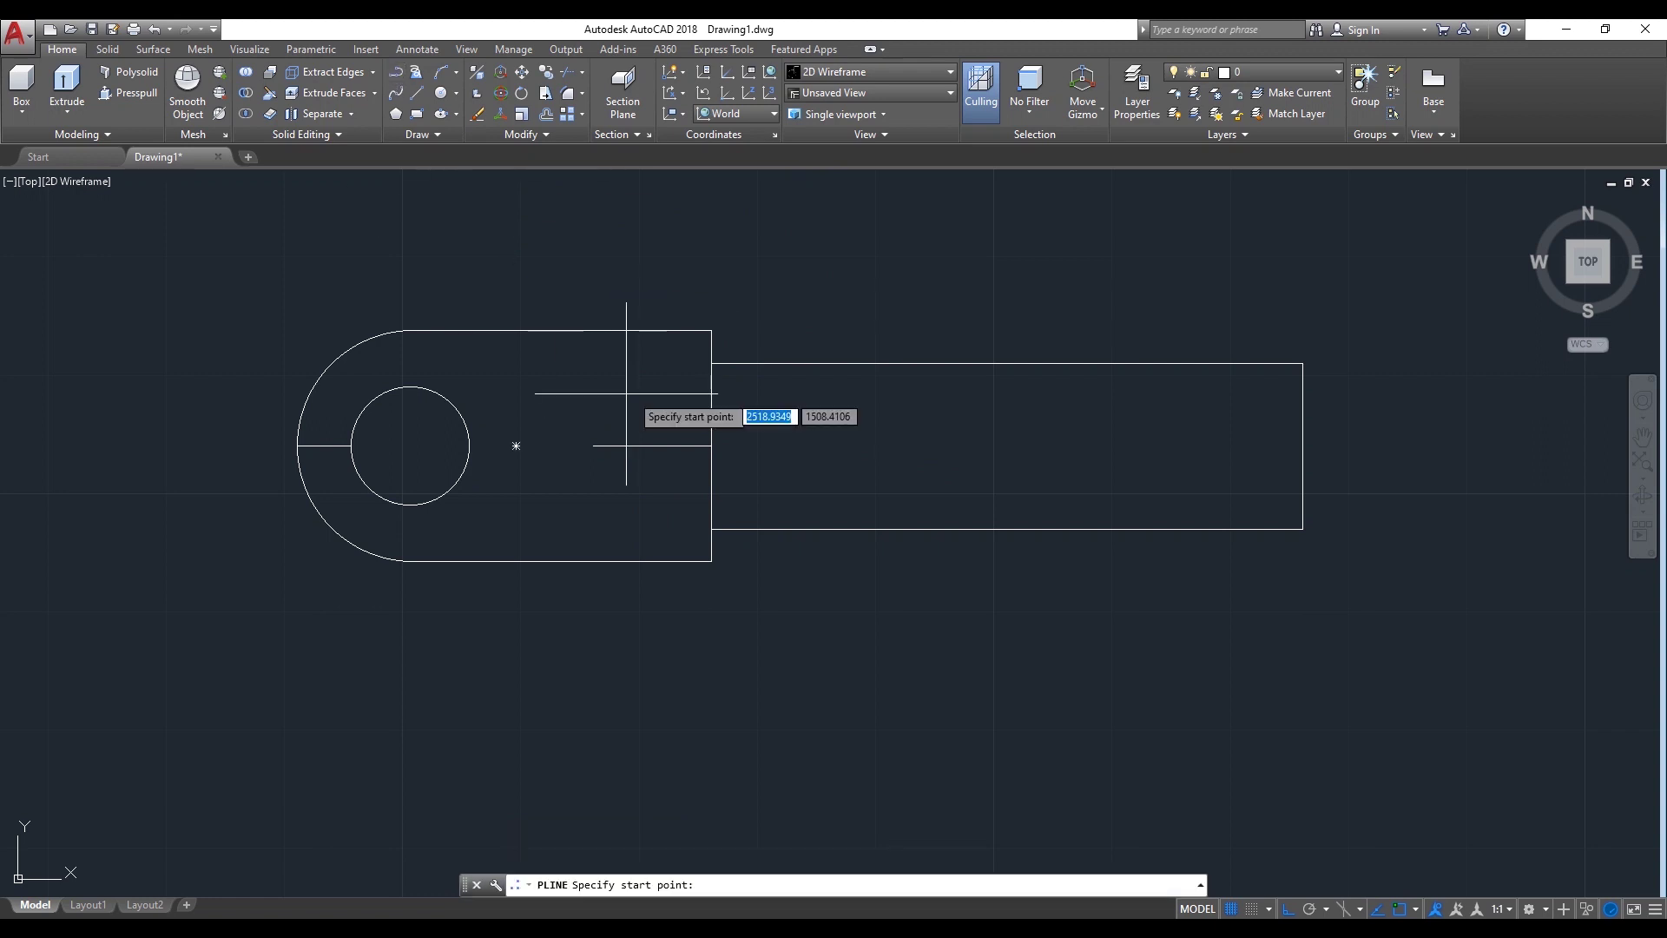
pyautogui.click(711, 329)
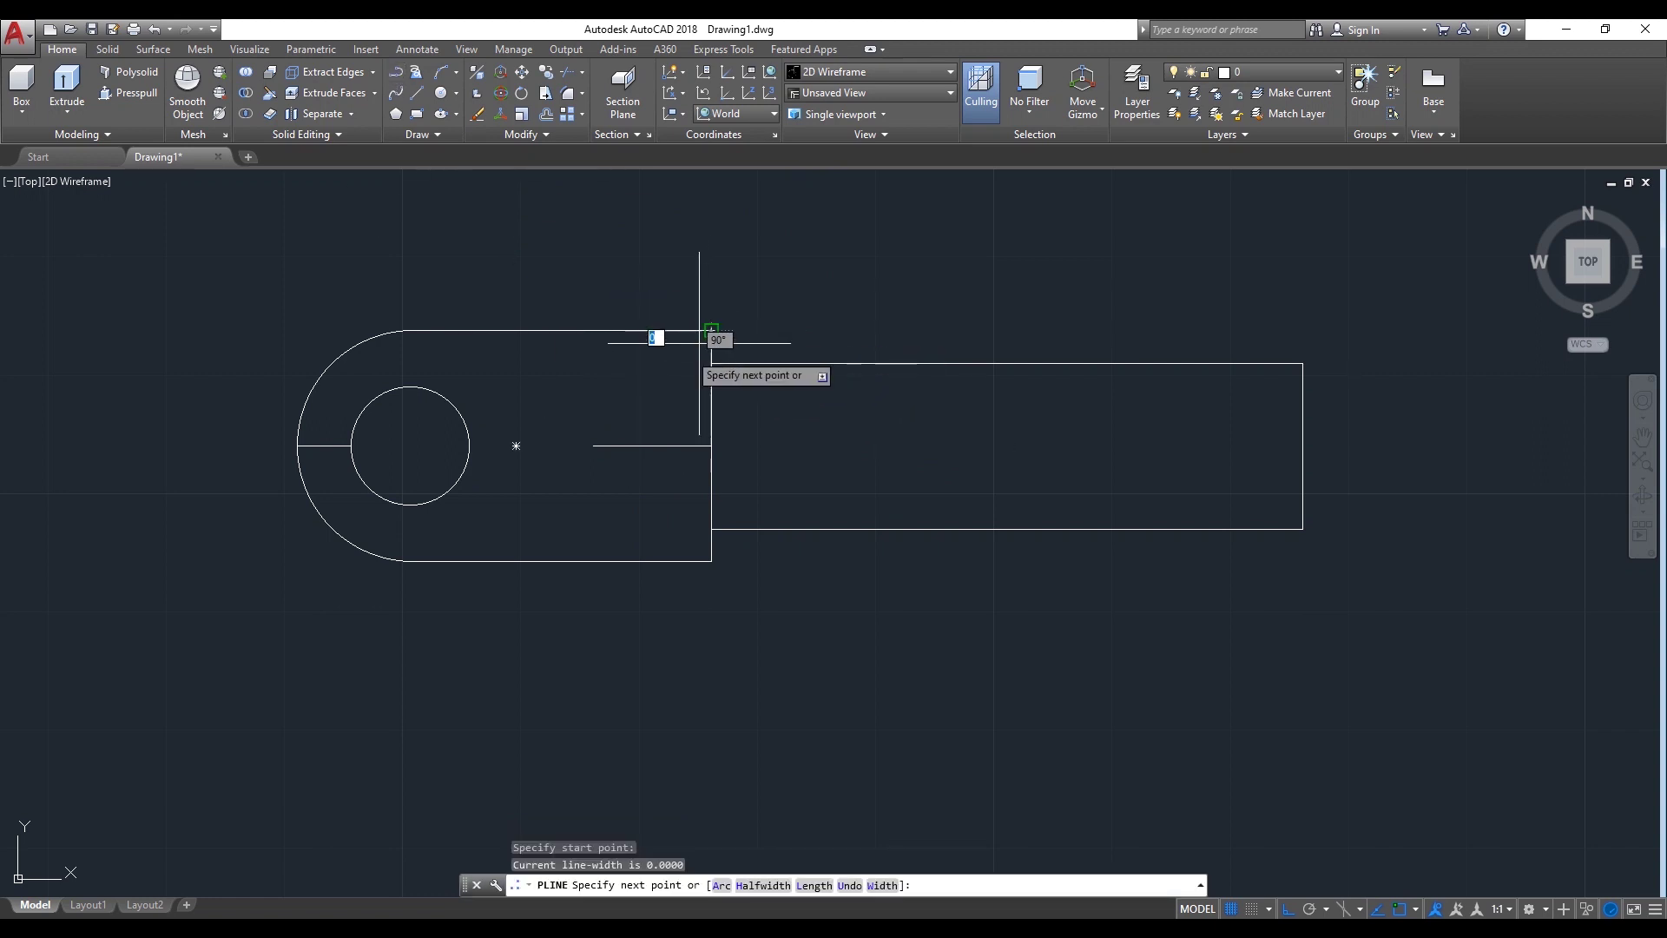
pyautogui.click(594, 446)
pyautogui.click(711, 560)
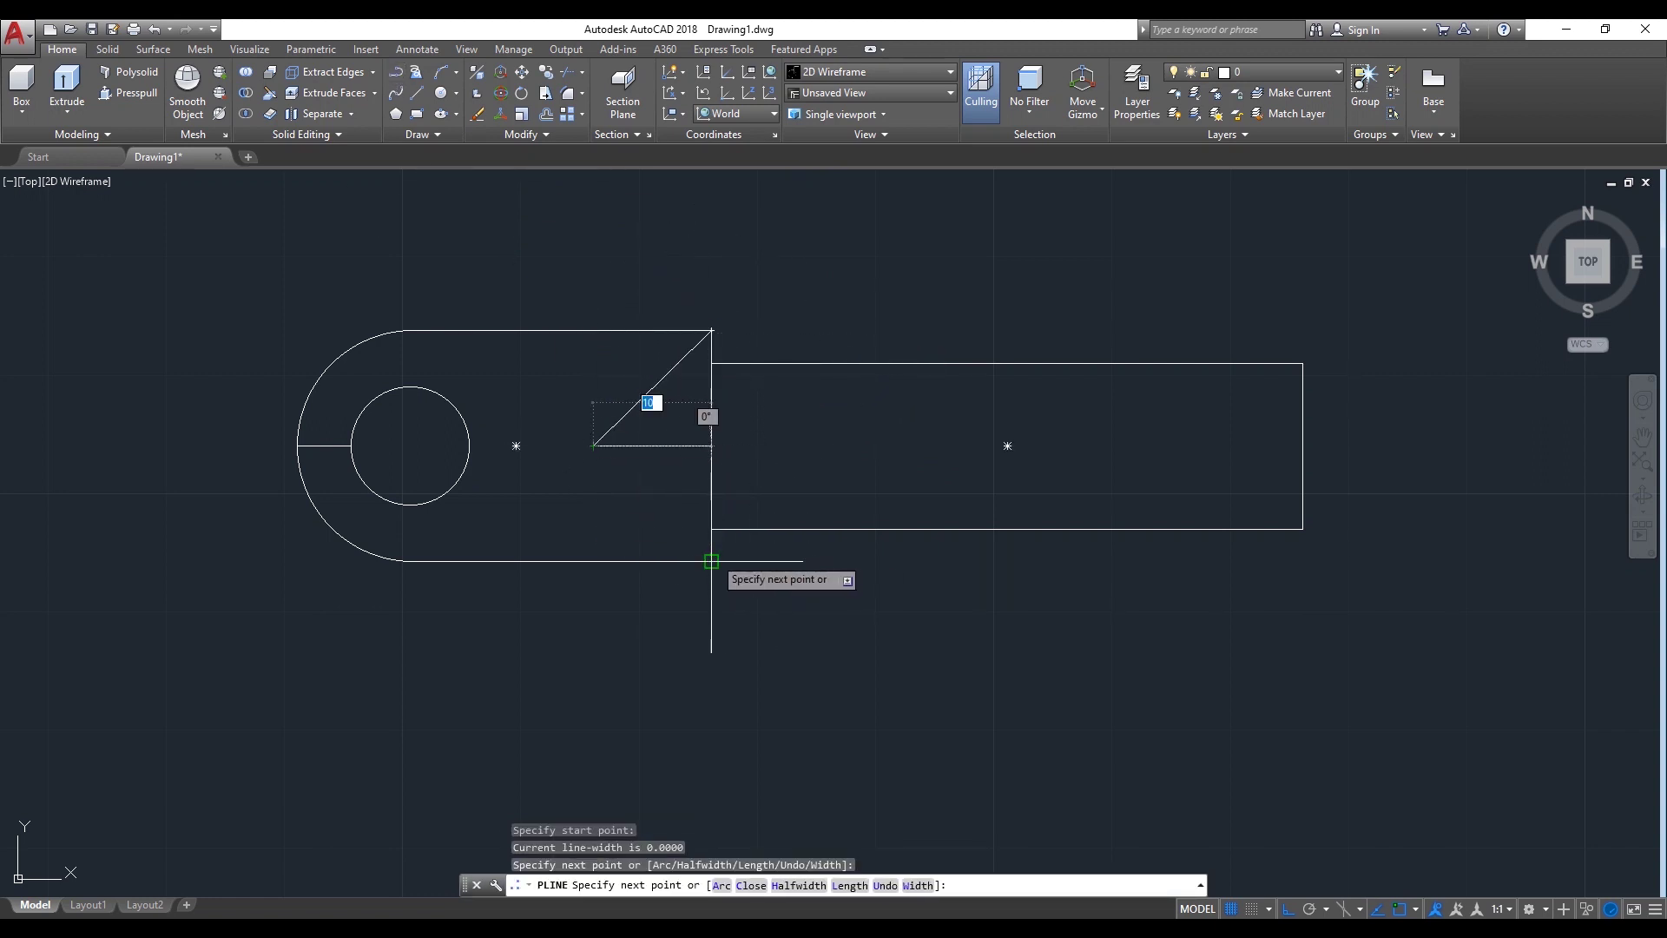
pyautogui.press('Return')
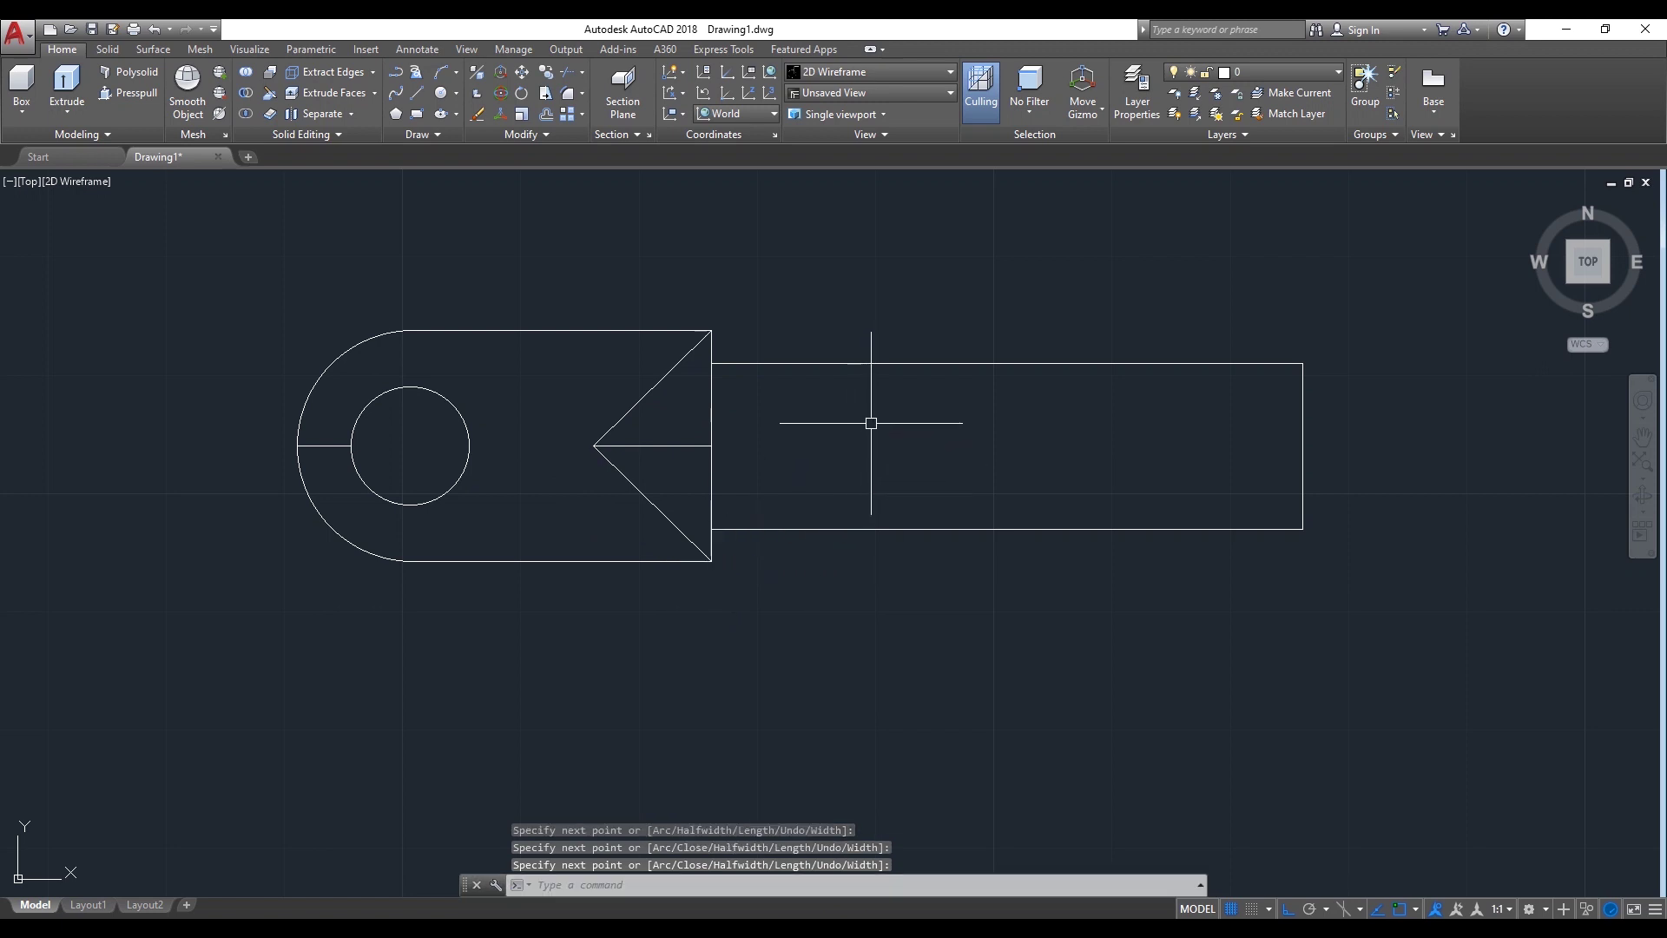
# Erase the notch guide line and the short line beside the hole
pyautogui.click(668, 445)
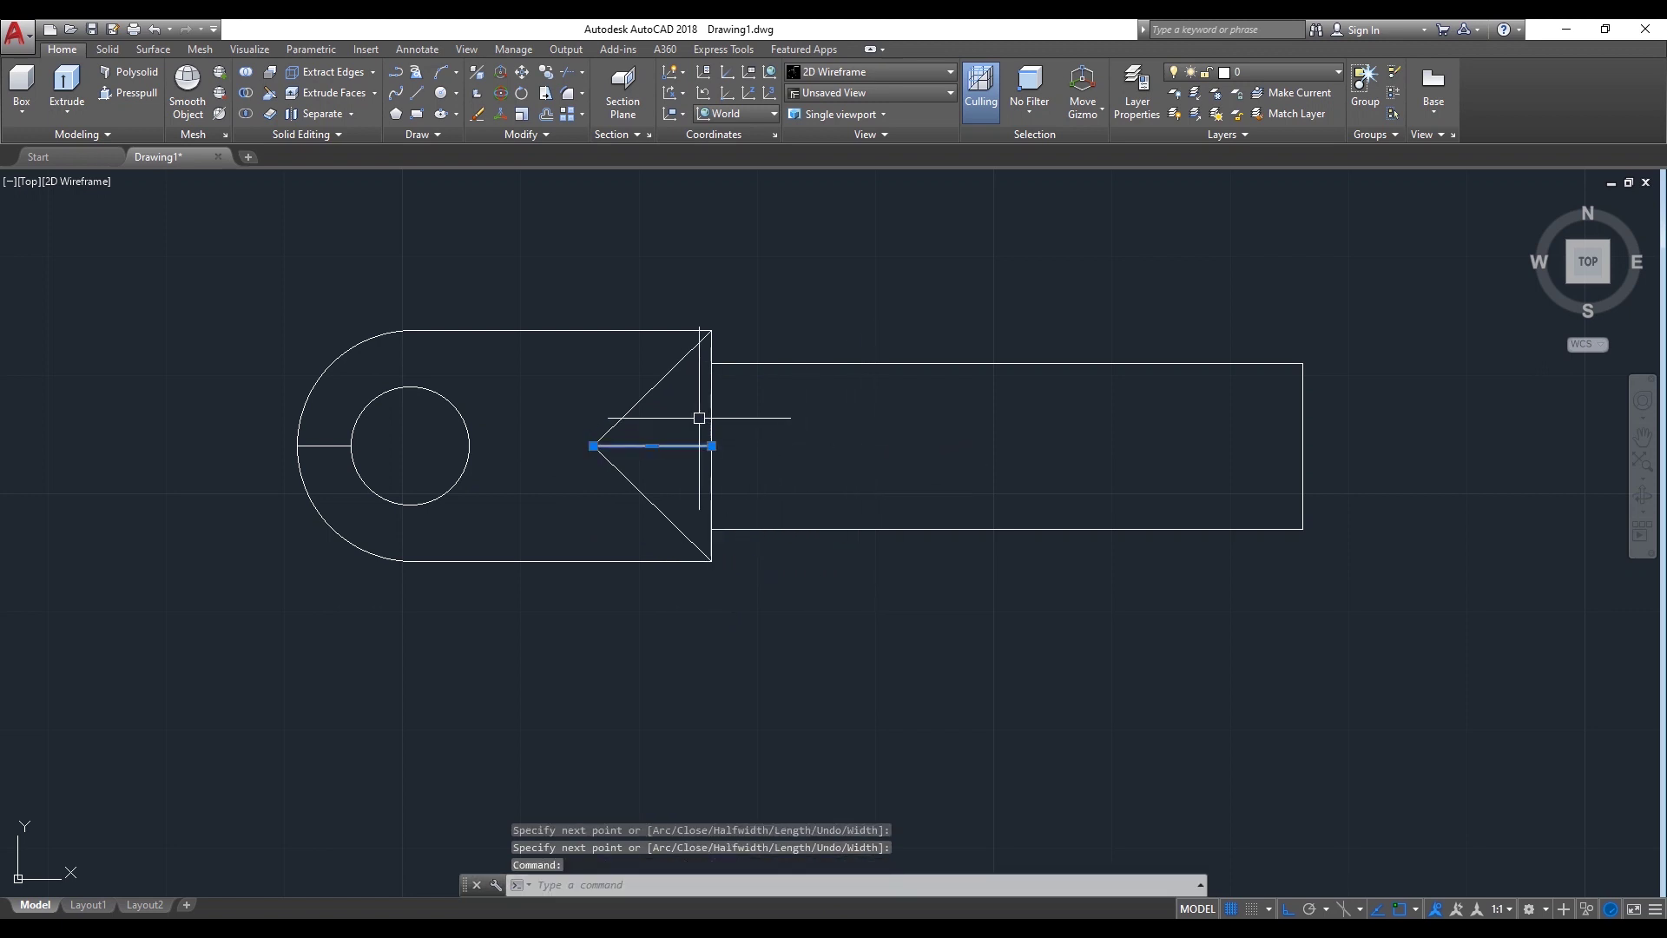
pyautogui.write('e')
pyautogui.press('Return')
pyautogui.click(328, 445)
pyautogui.write('e')
pyautogui.press('Return')
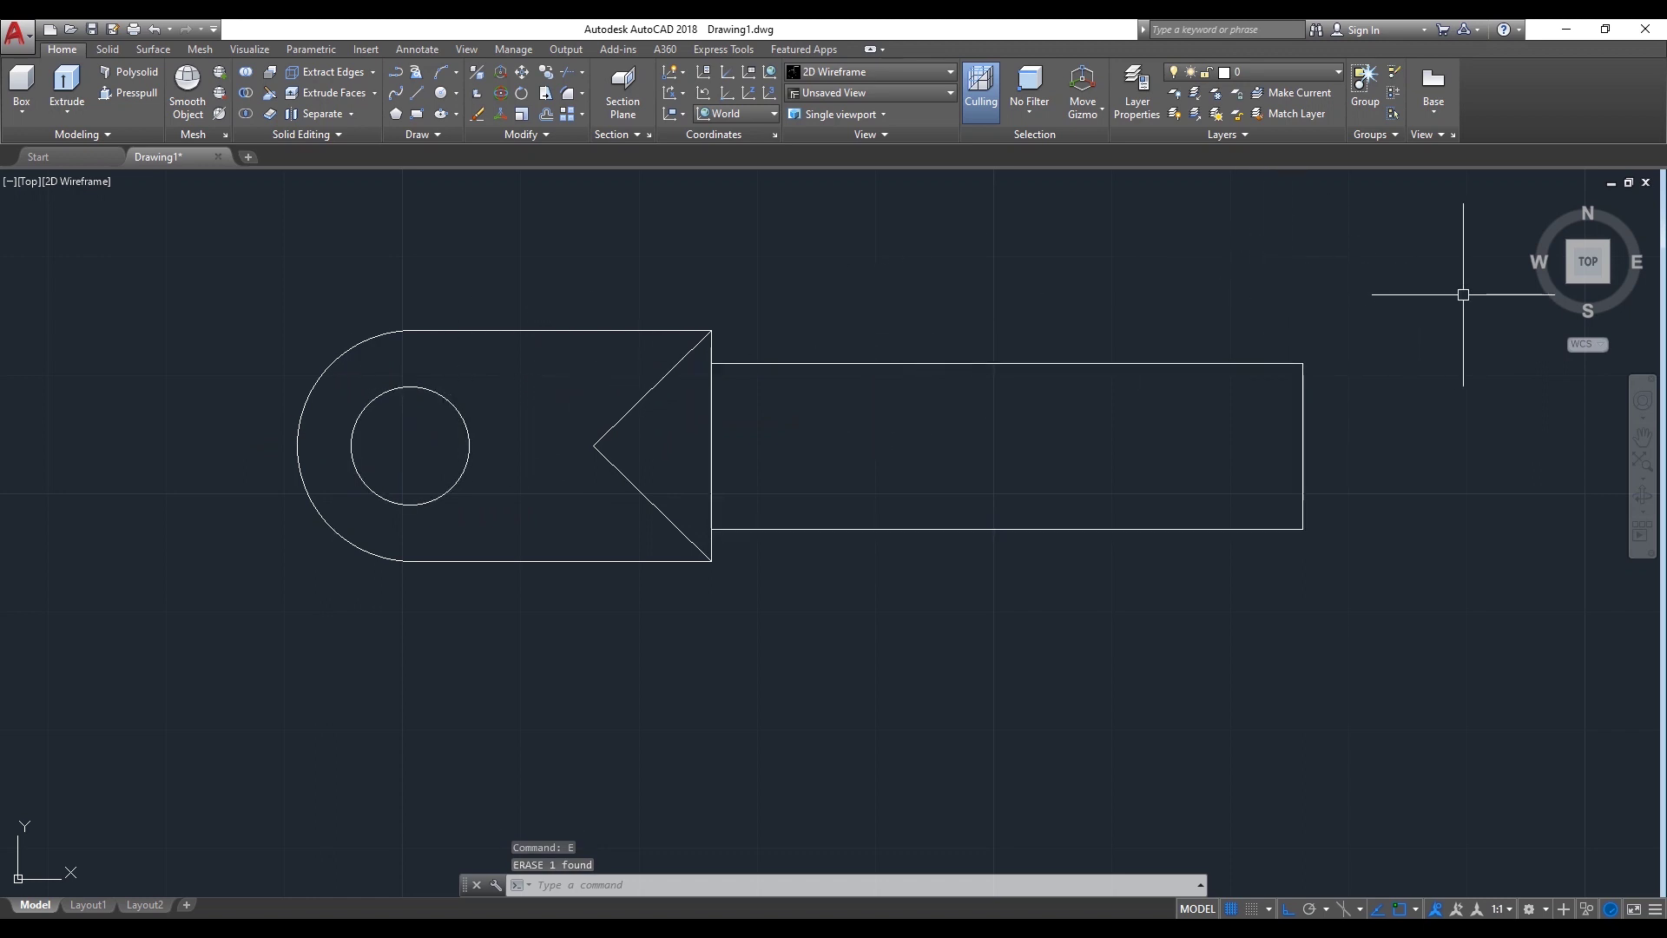
pyautogui.moveTo(1587, 262)
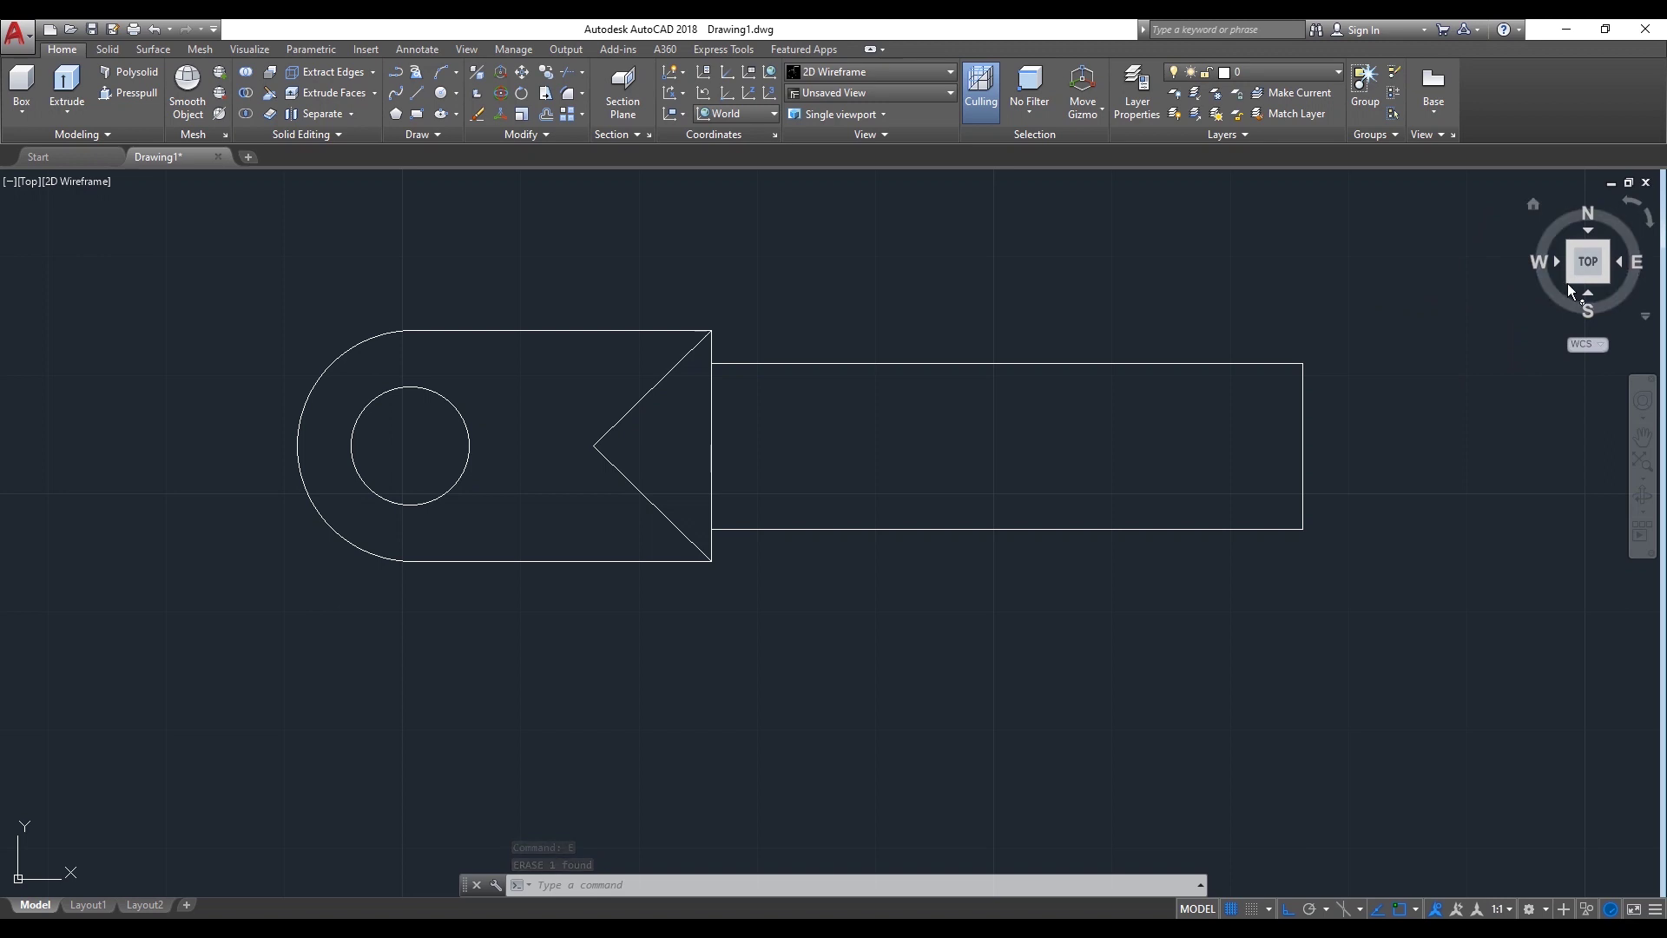
pyautogui.click(1568, 281)
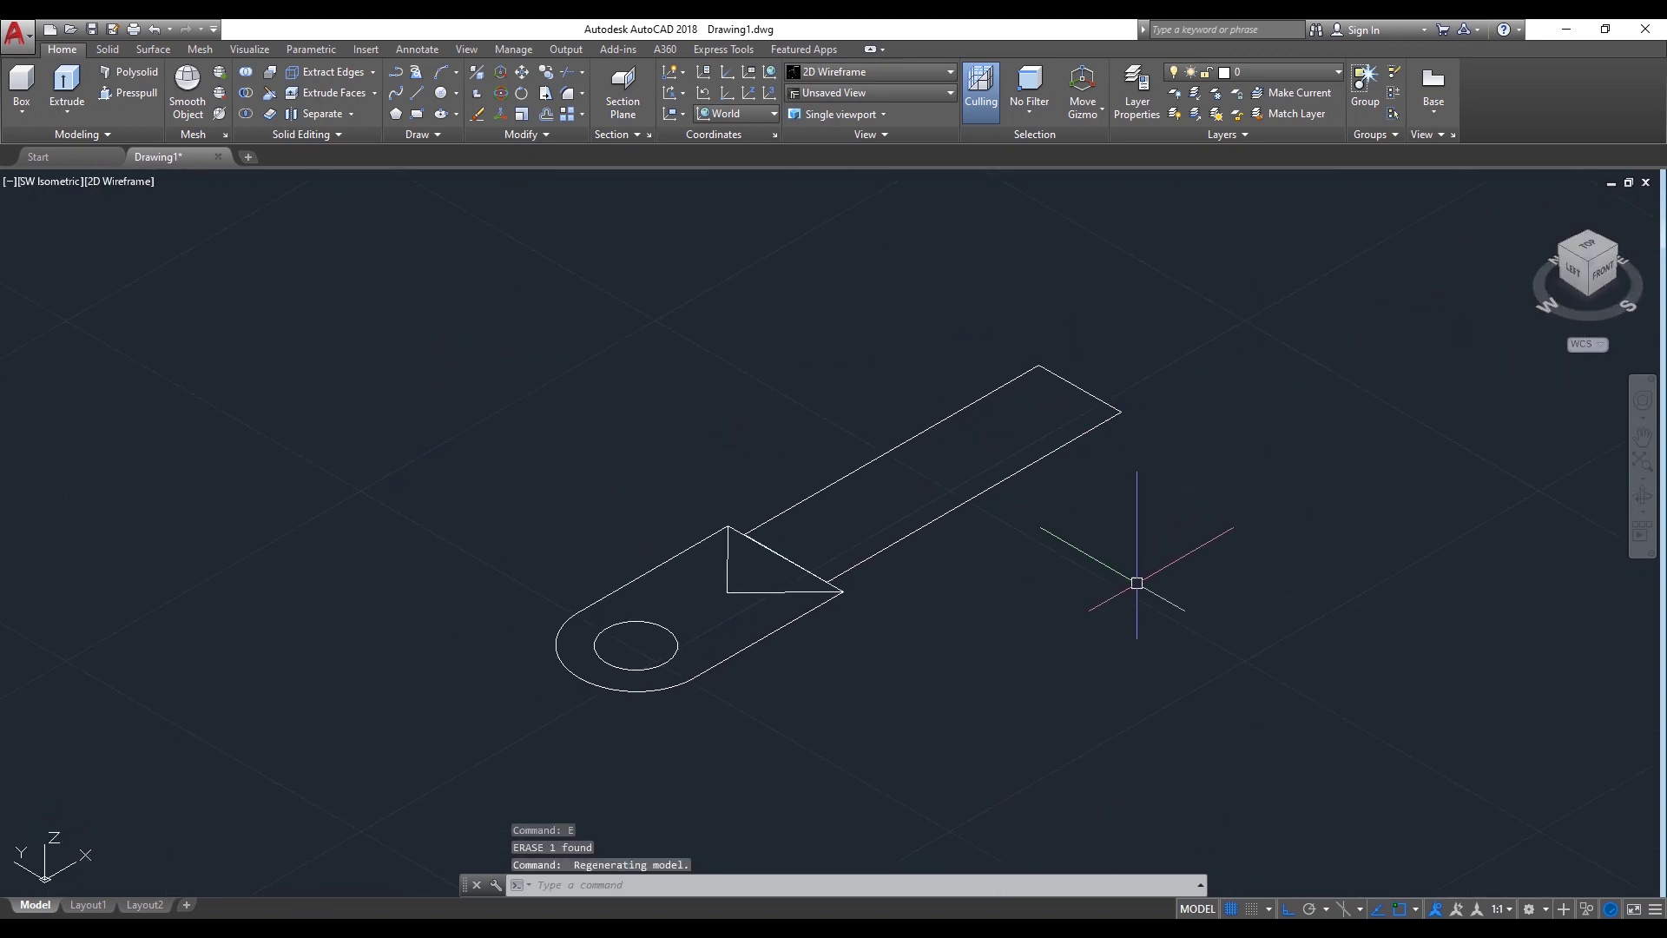
# Extrude the rounded plate outline and hole circle 2.5 units into solids
pyautogui.scroll(2, 1120, 555)
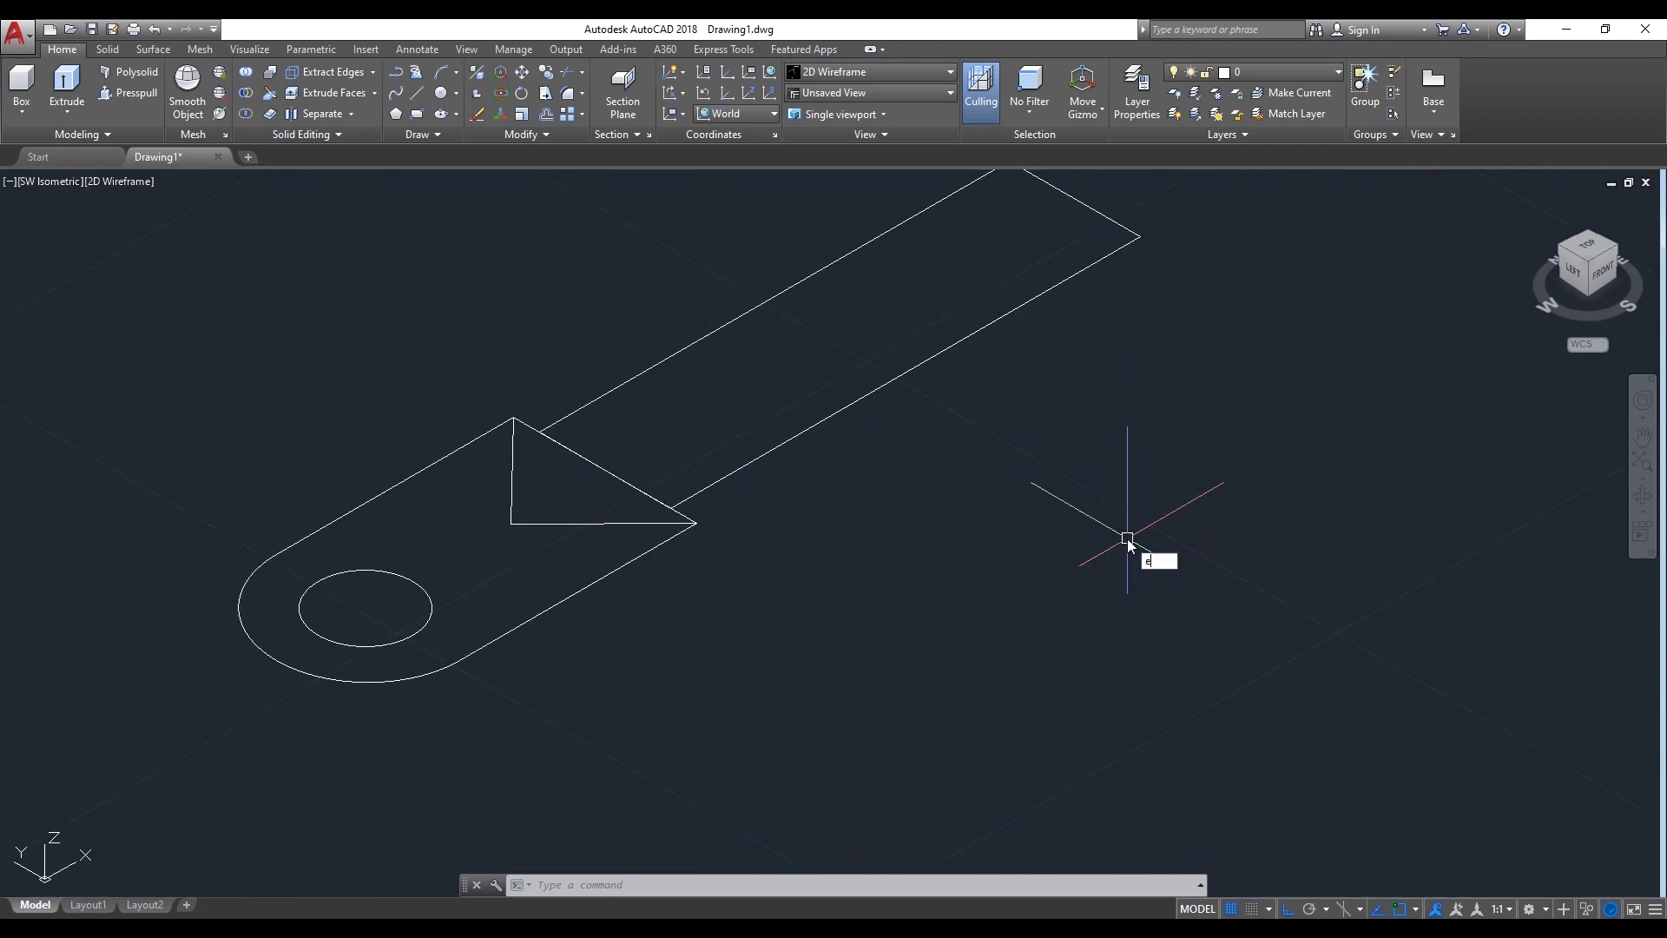
pyautogui.write('xt')
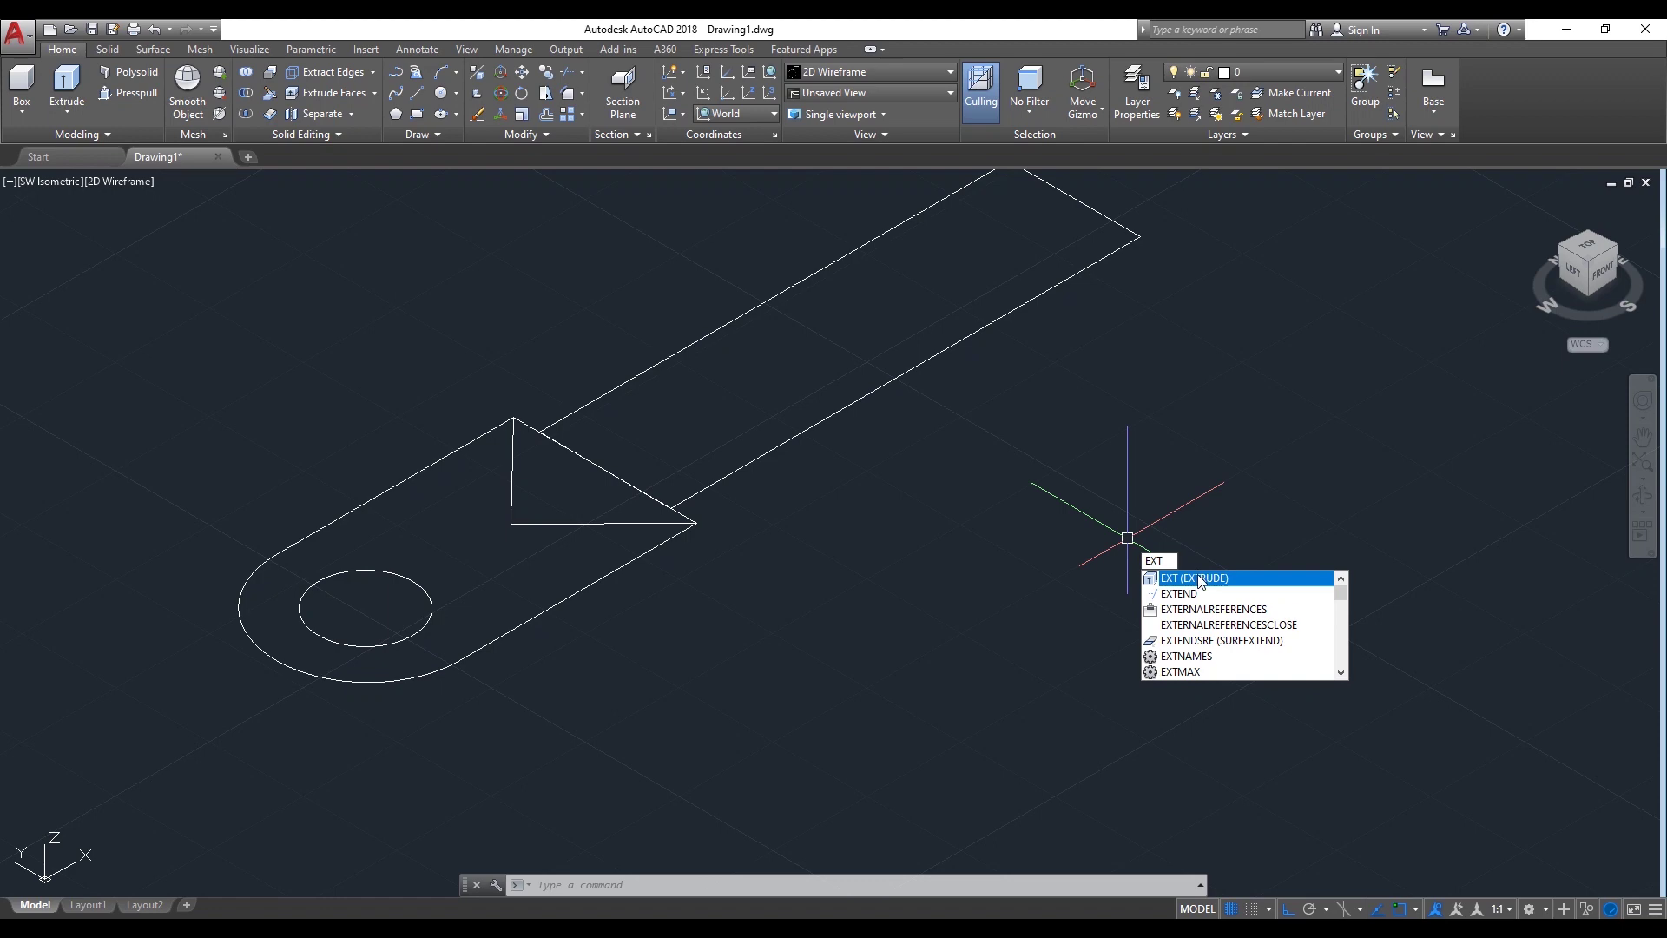
pyautogui.click(1200, 579)
pyautogui.click(548, 609)
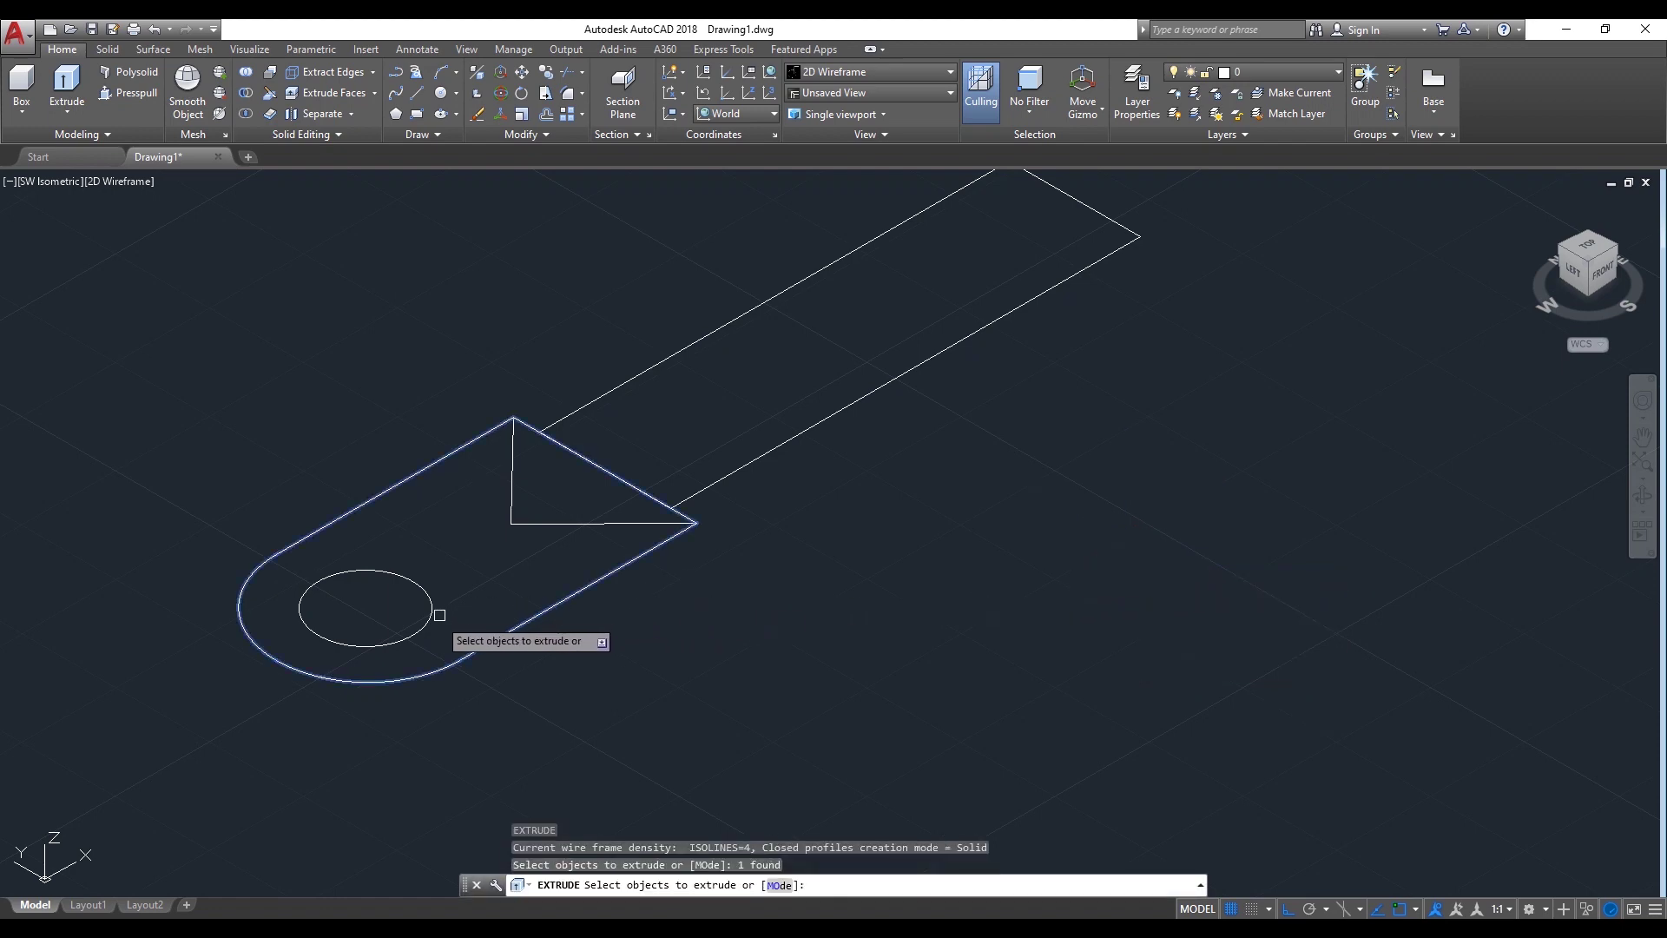
pyautogui.click(433, 616)
pyautogui.press('Return')
pyautogui.write('2.5')
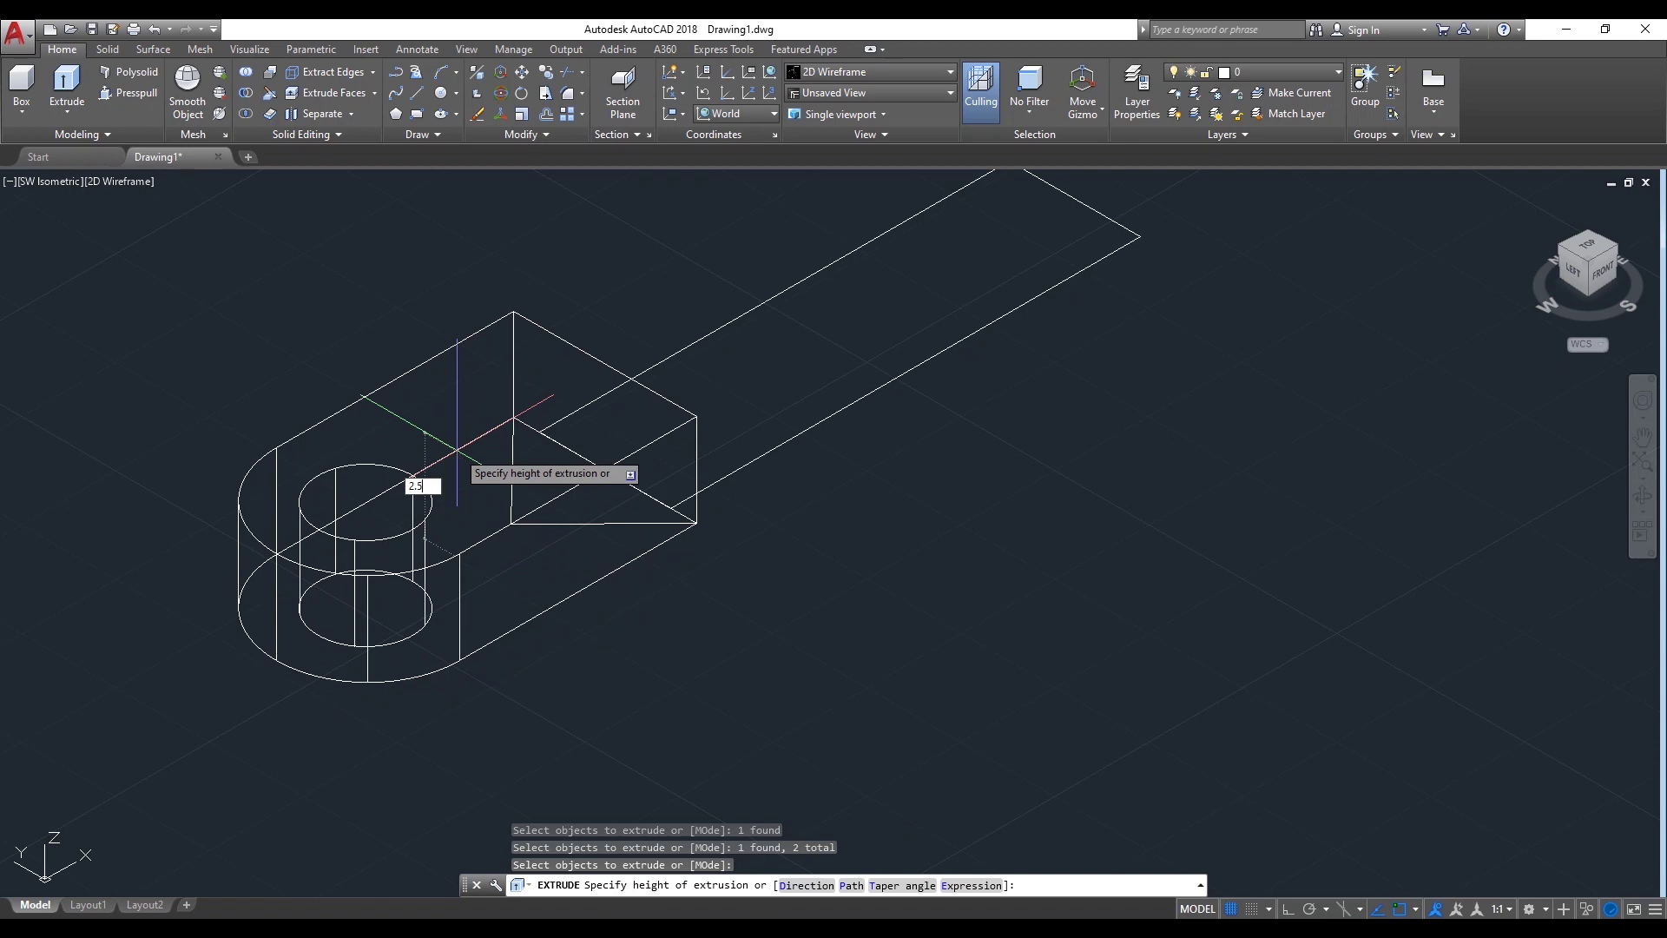
pyautogui.press('Return')
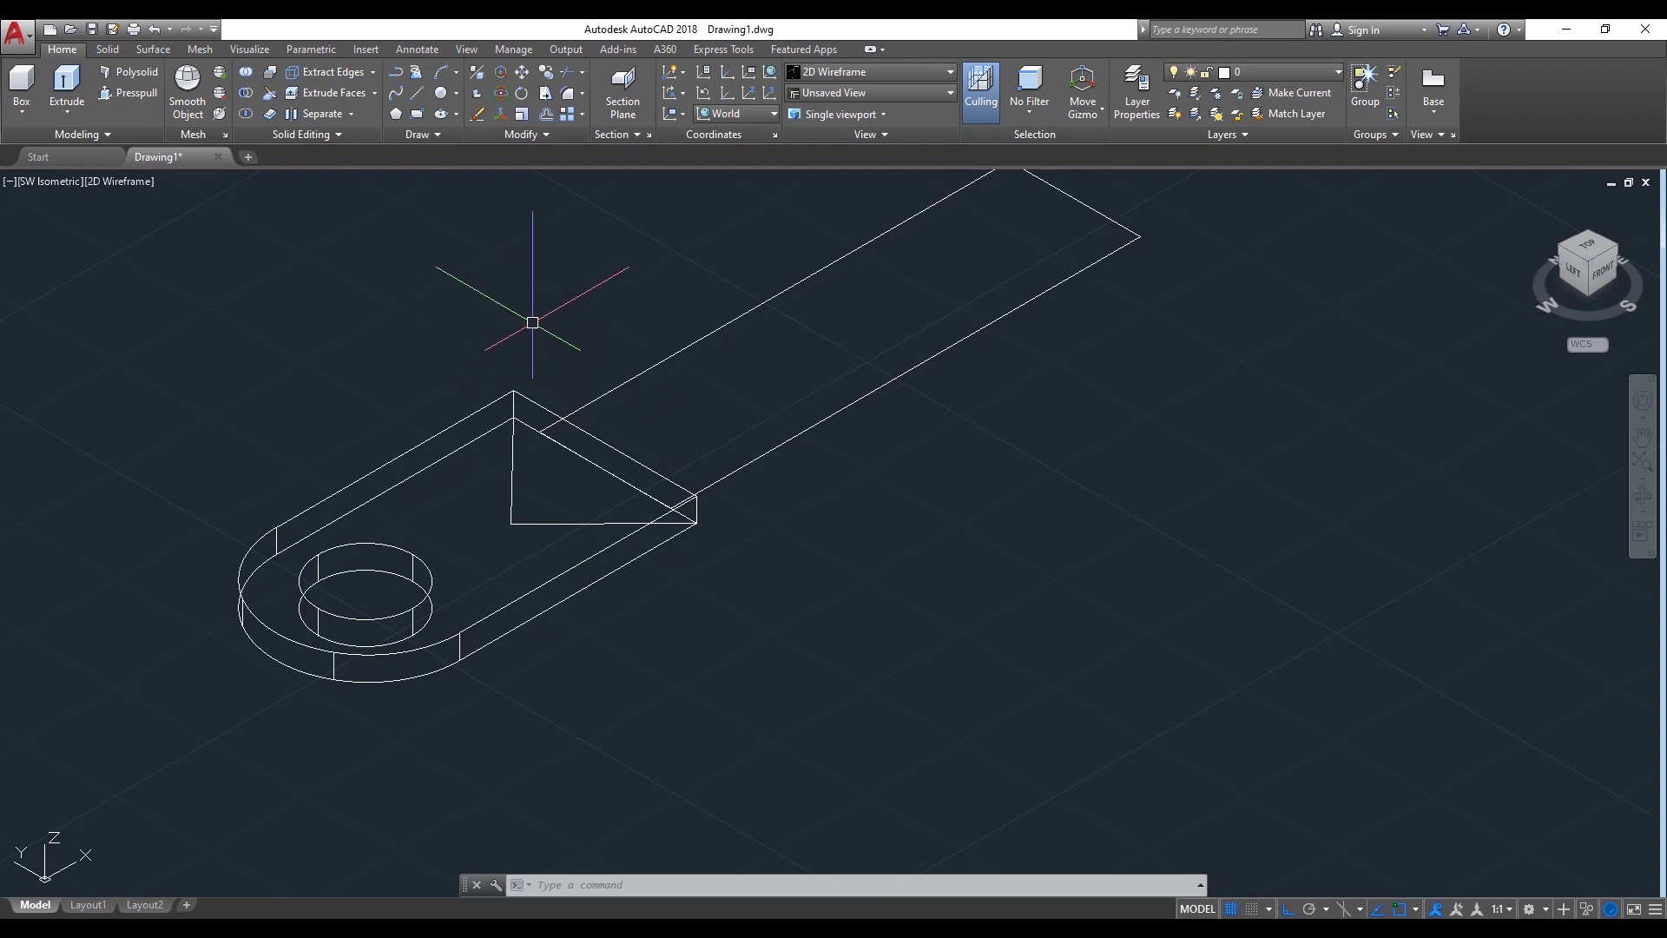
# Align the UCS to Left and draw a 14-diameter circle at the notch apex
pyautogui.click(740, 115)
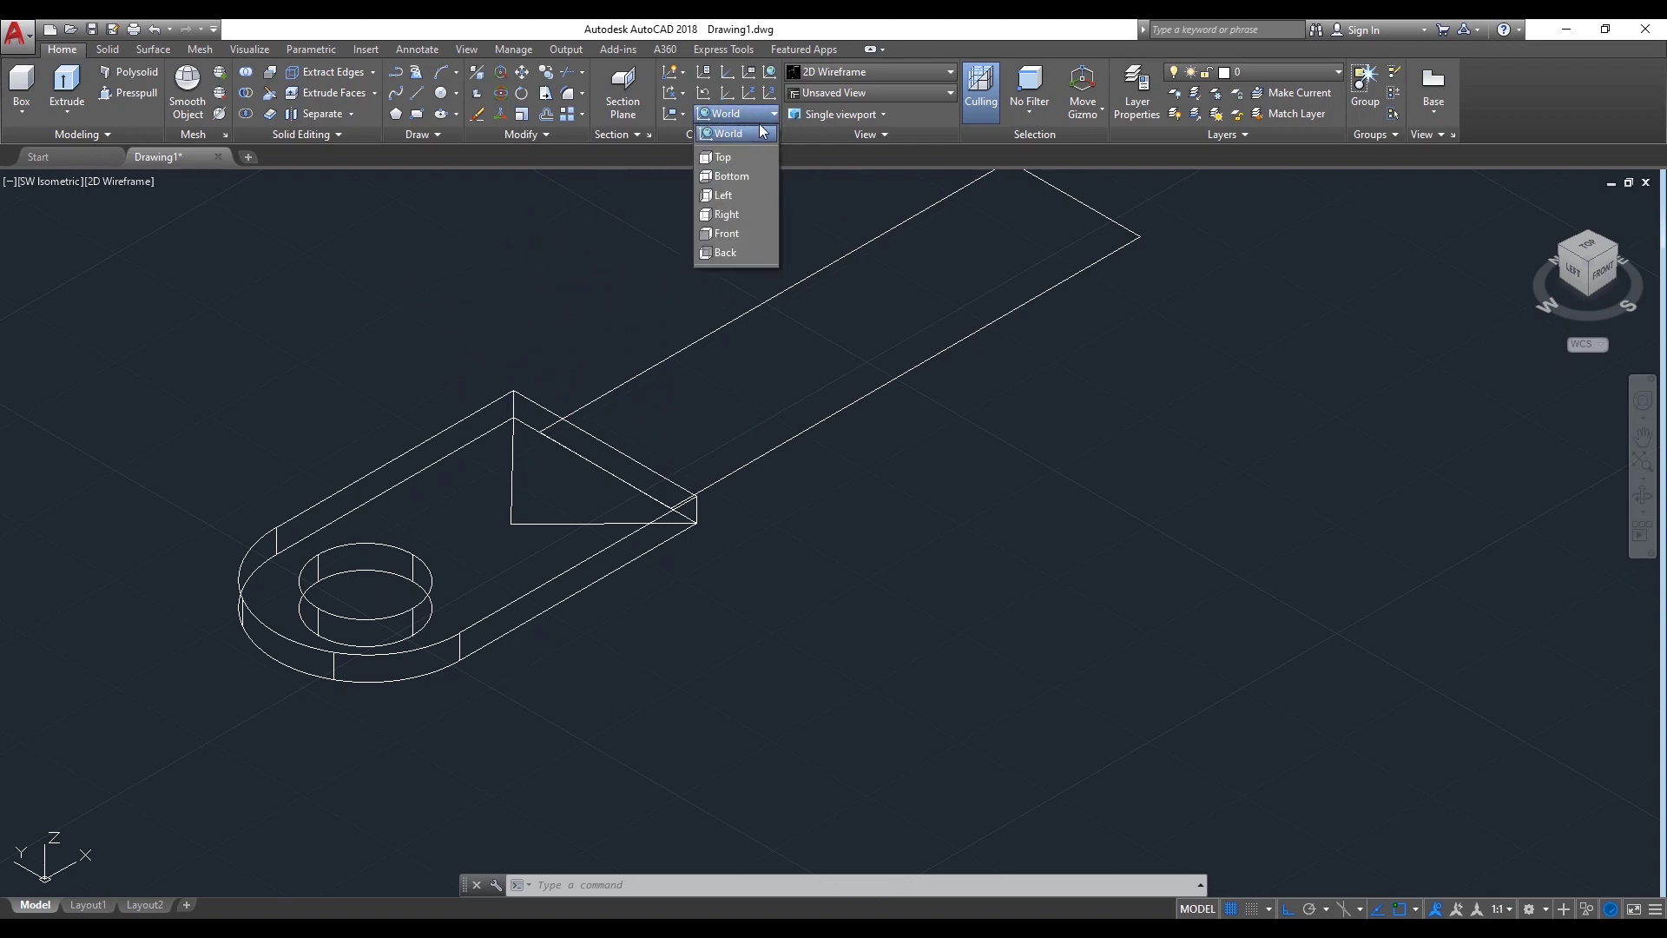
pyautogui.click(743, 199)
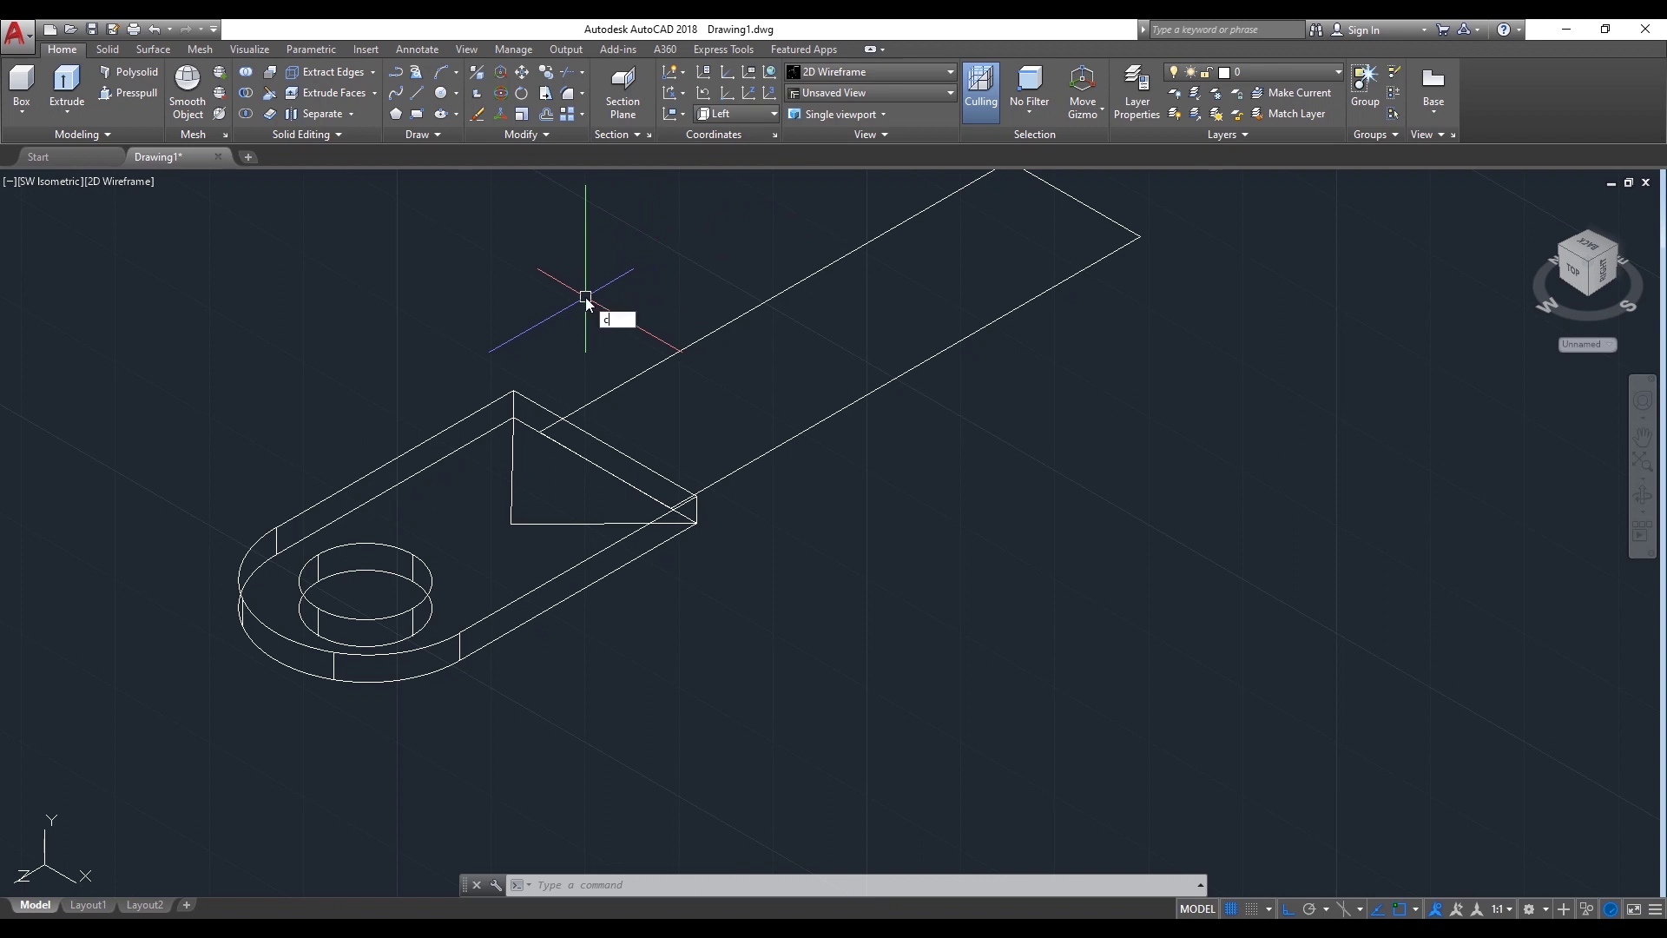
pyautogui.press('Return')
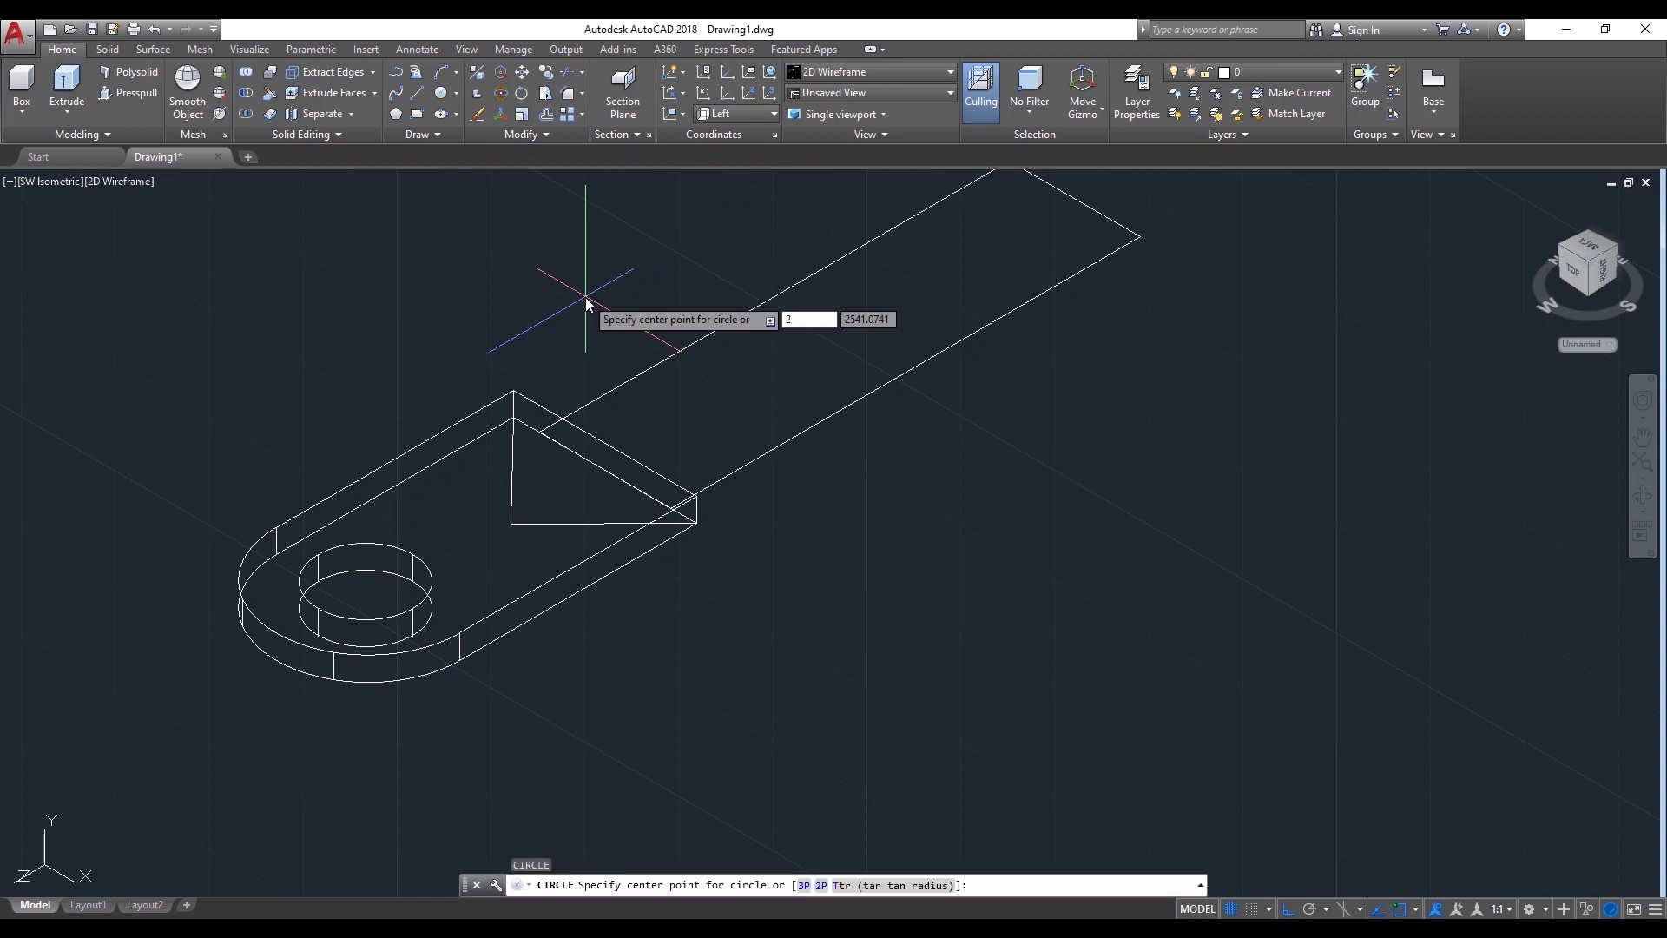
pyautogui.write('p')
pyautogui.press('Return')
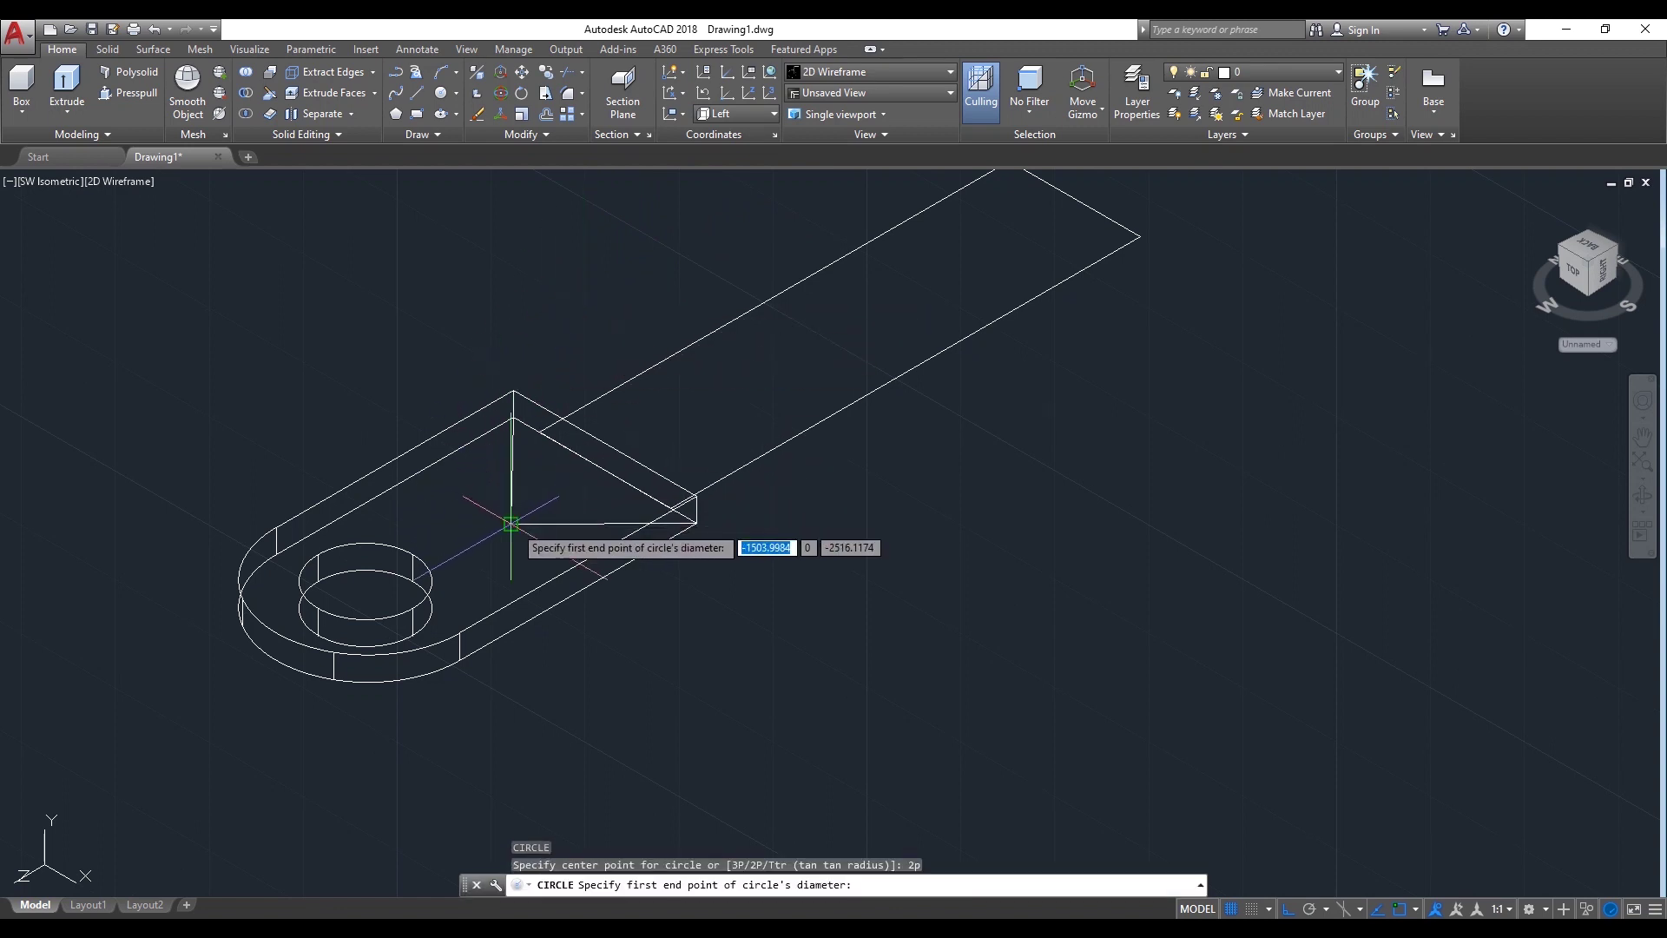
pyautogui.click(510, 523)
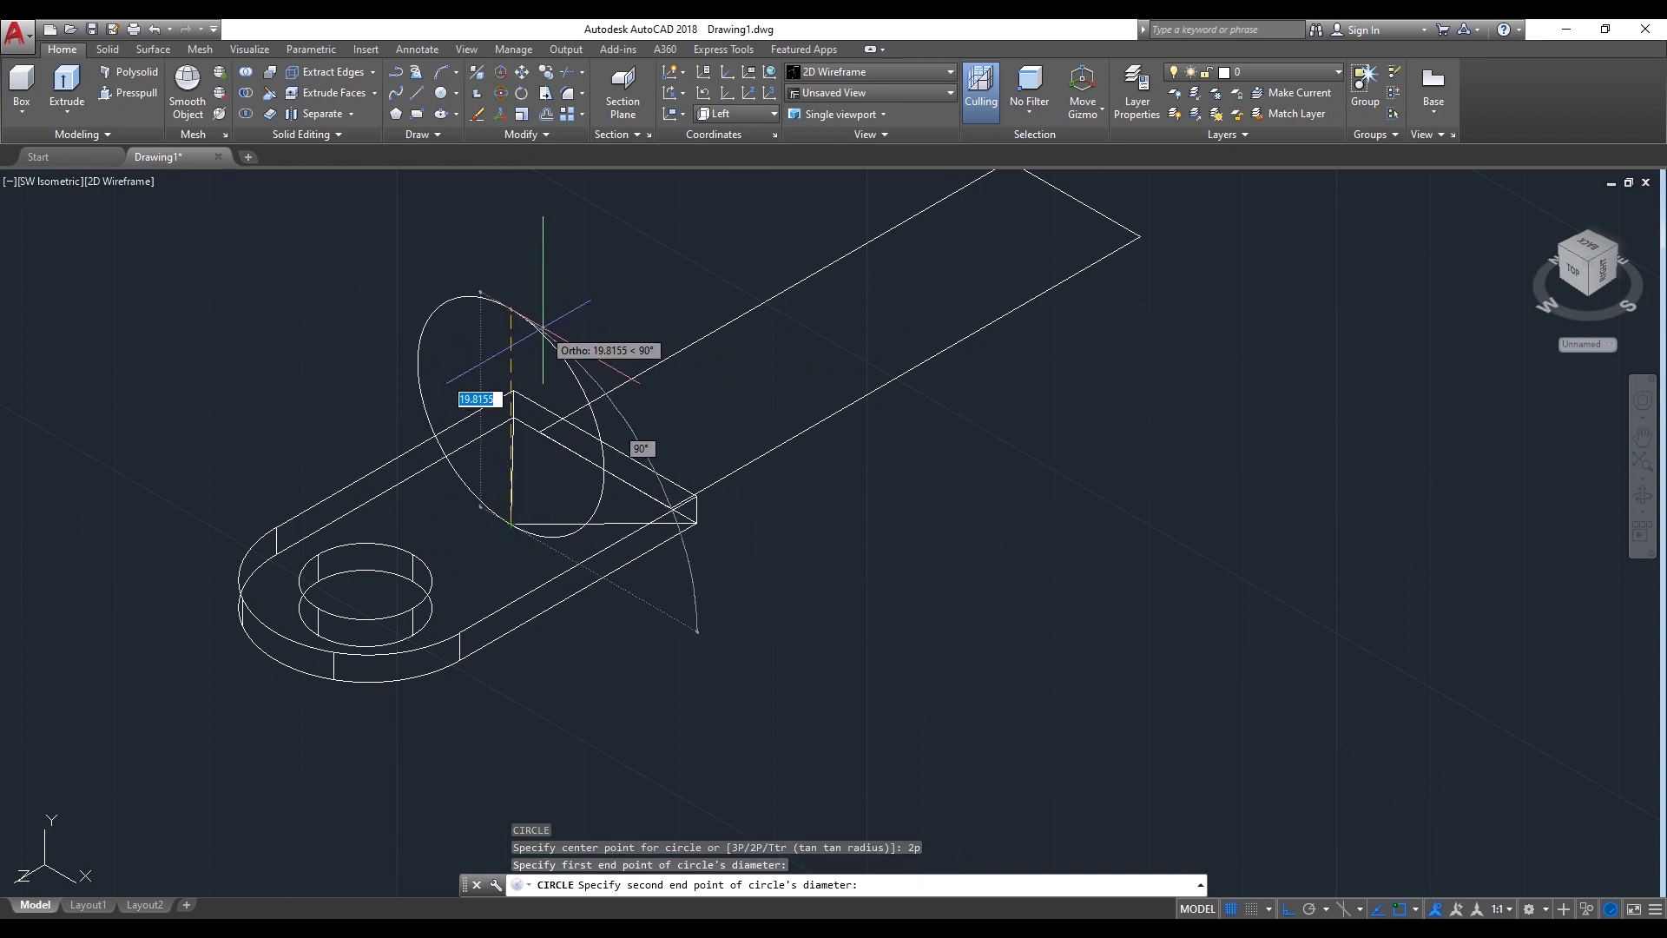
pyautogui.write('14')
pyautogui.press('Return')
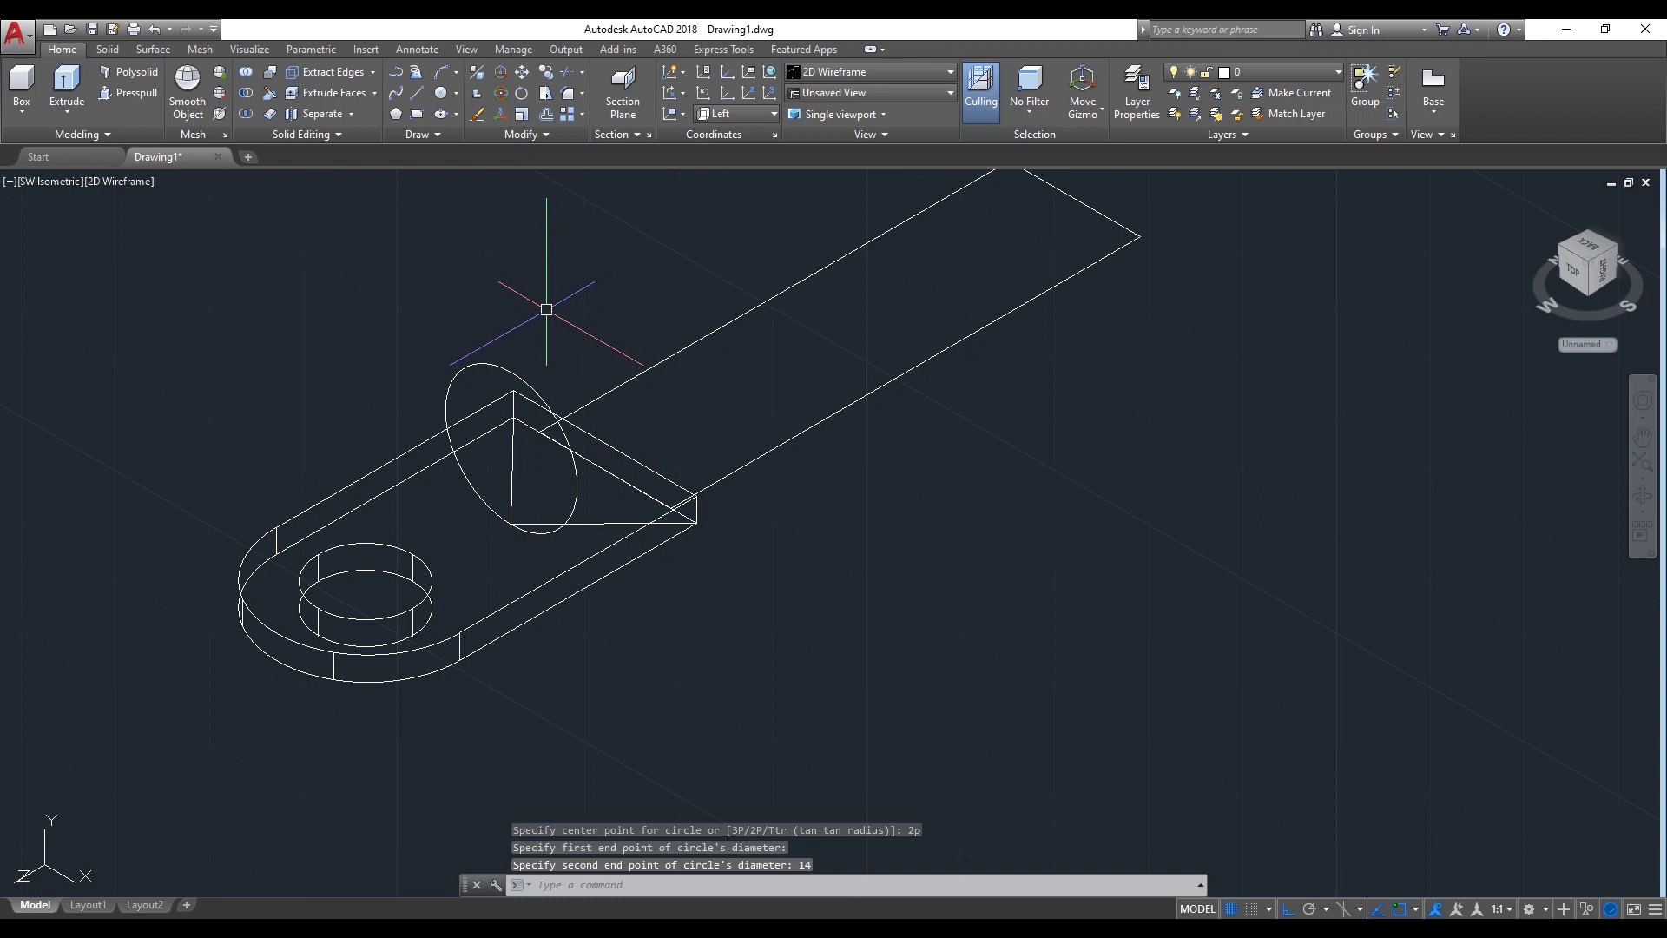
# Extrude the upright circle 60 units into the barrel cylinder
pyautogui.write('ext')
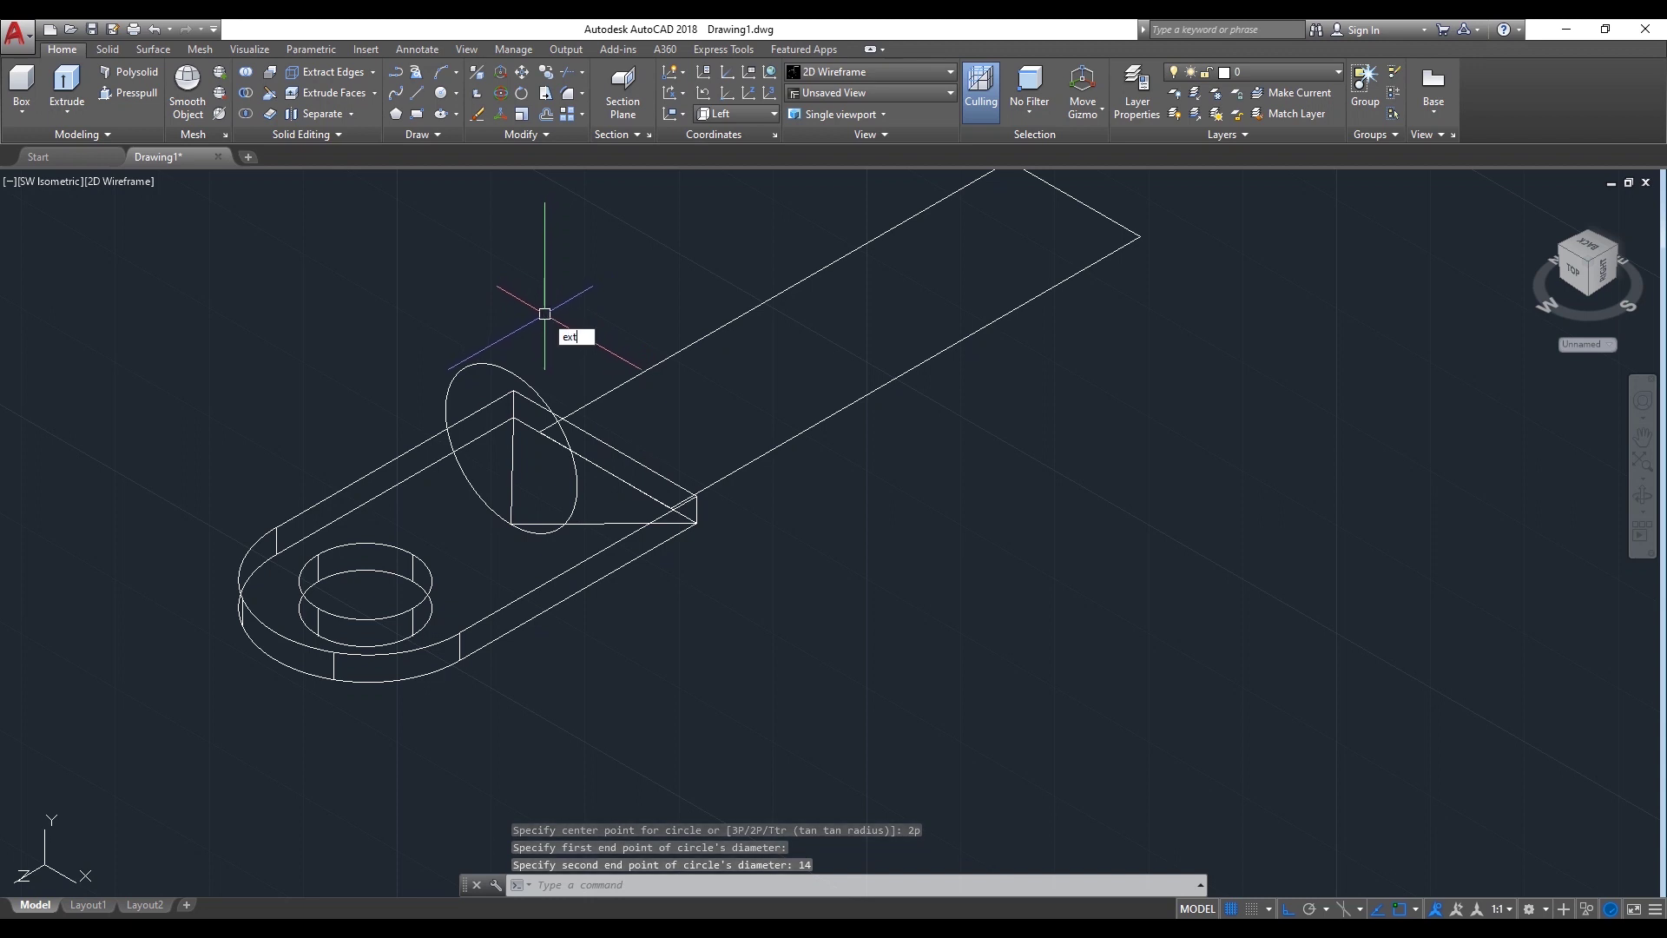
pyautogui.click(623, 355)
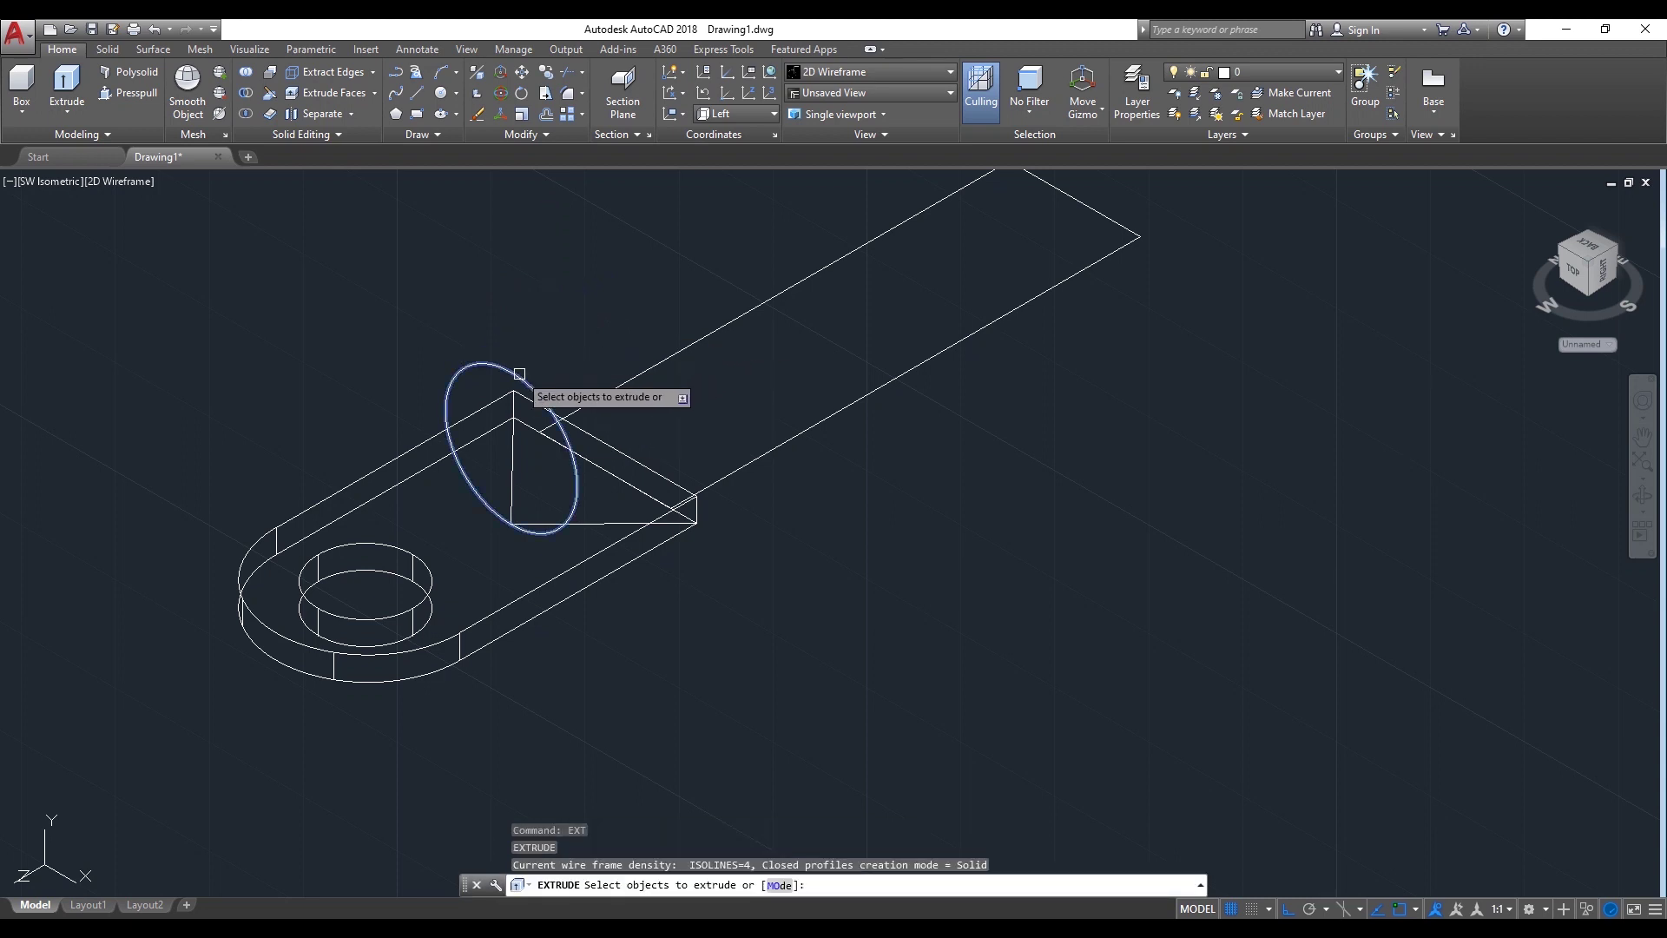
pyautogui.click(539, 383)
pyautogui.press('Return')
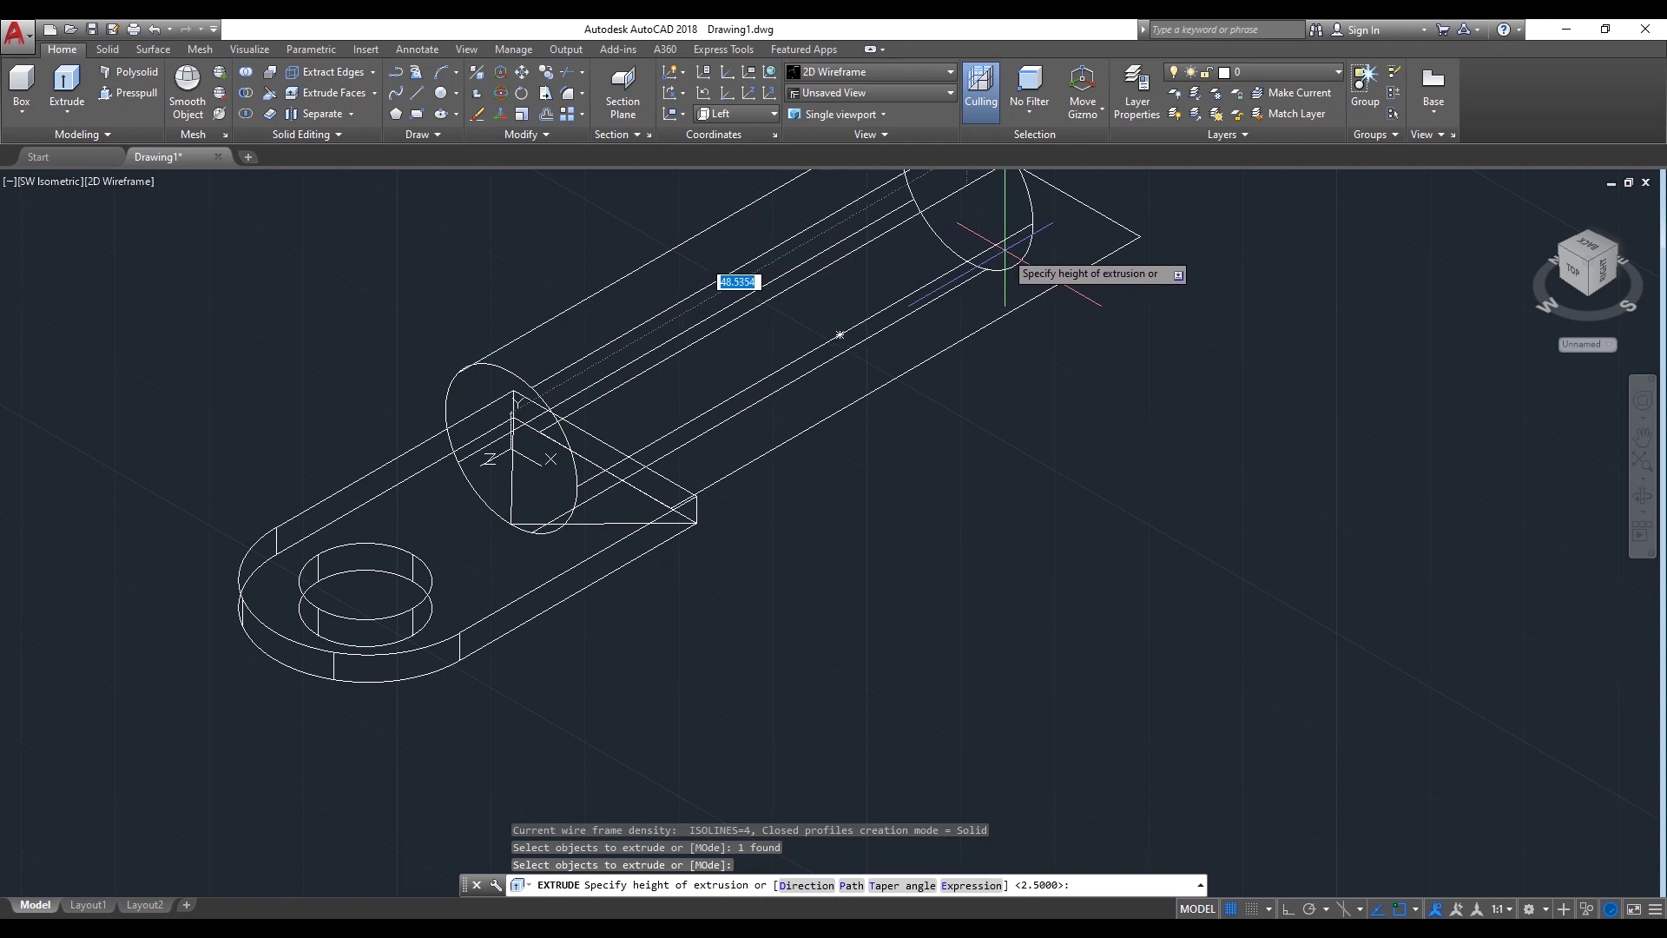
pyautogui.press('Return')
pyautogui.scroll(-3, 997, 250)
pyautogui.scroll(-2, 421, 316)
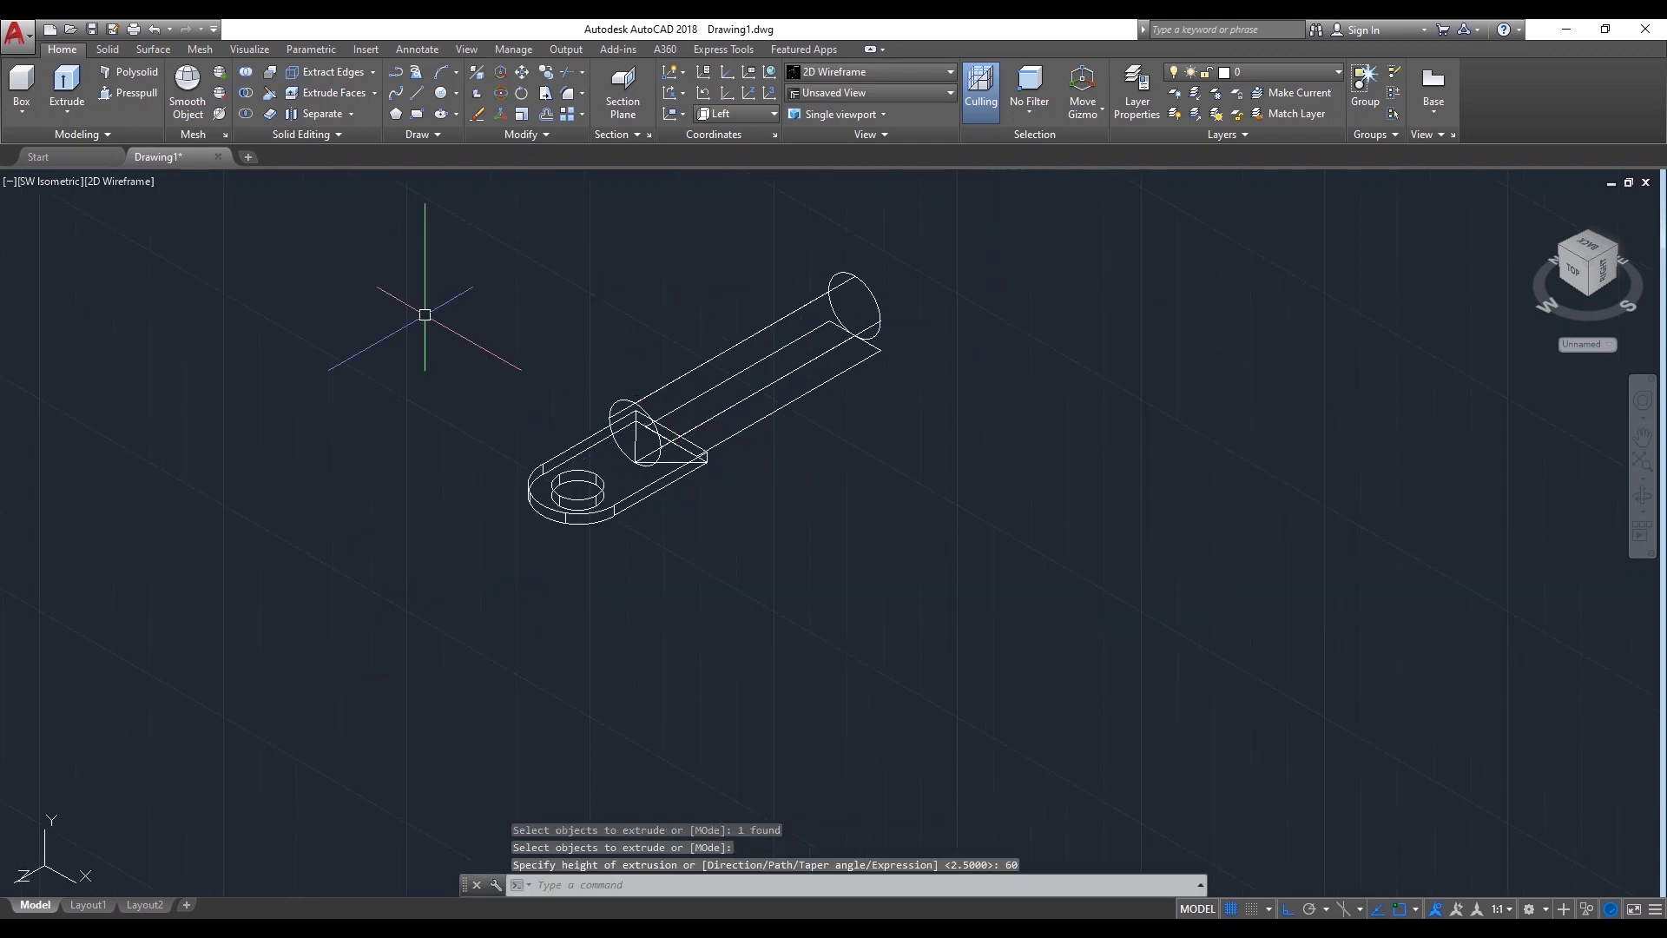
pyautogui.click(123, 182)
pyautogui.click(161, 223)
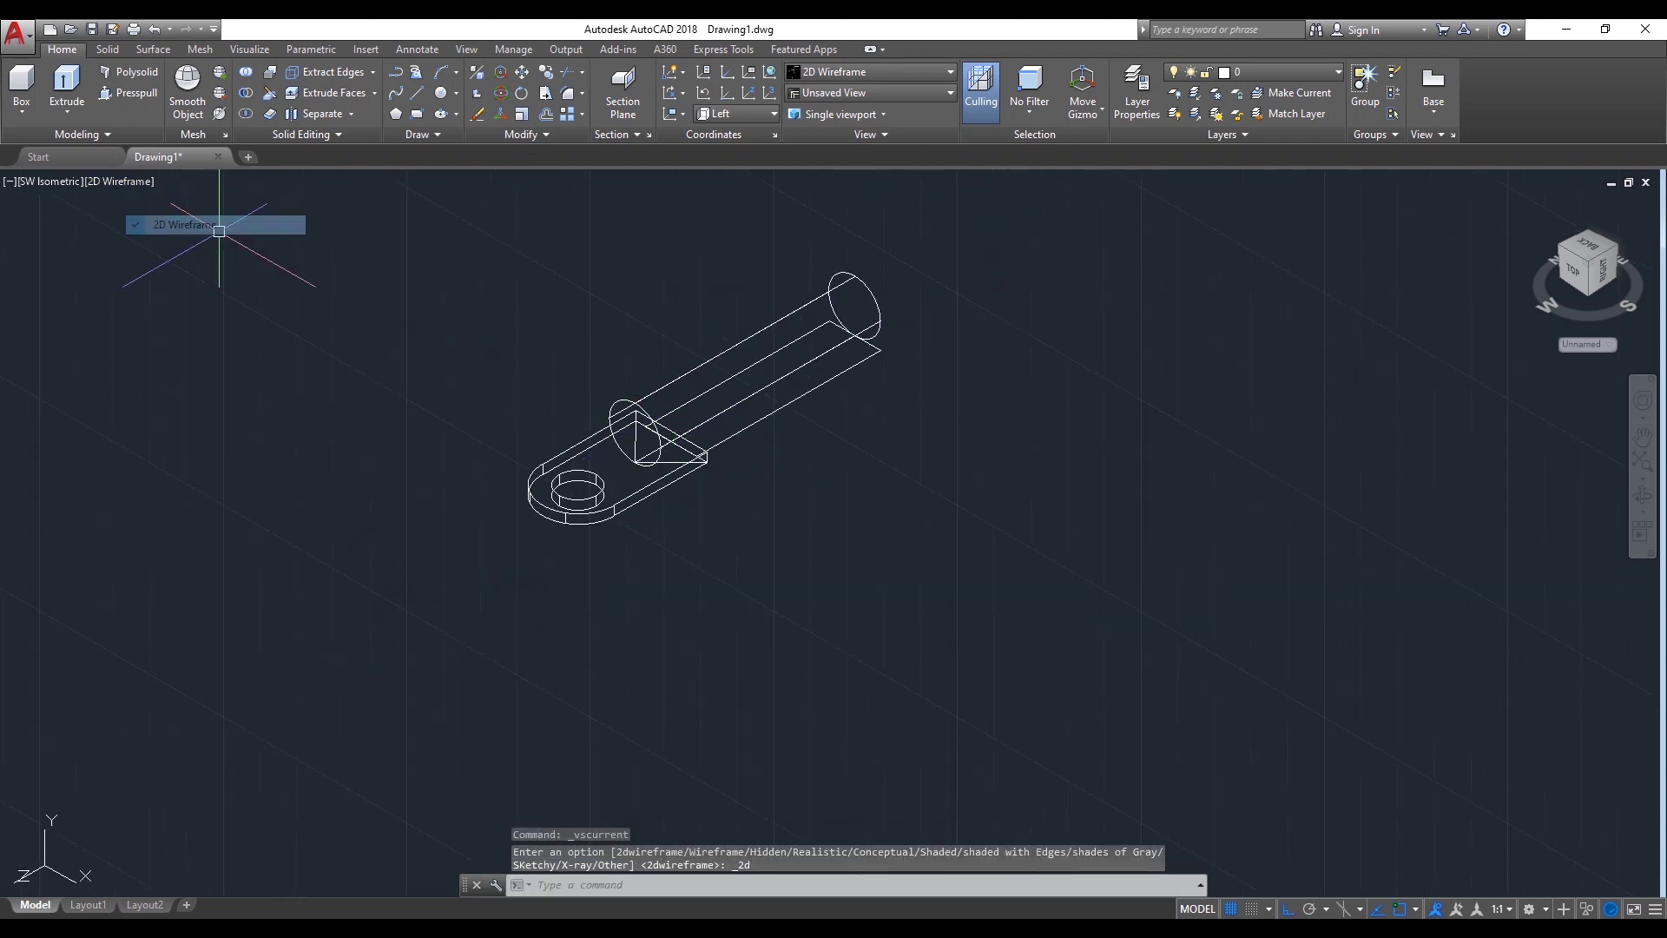
# Shade the view and subtract the hole cylinder from the plate
pyautogui.click(132, 183)
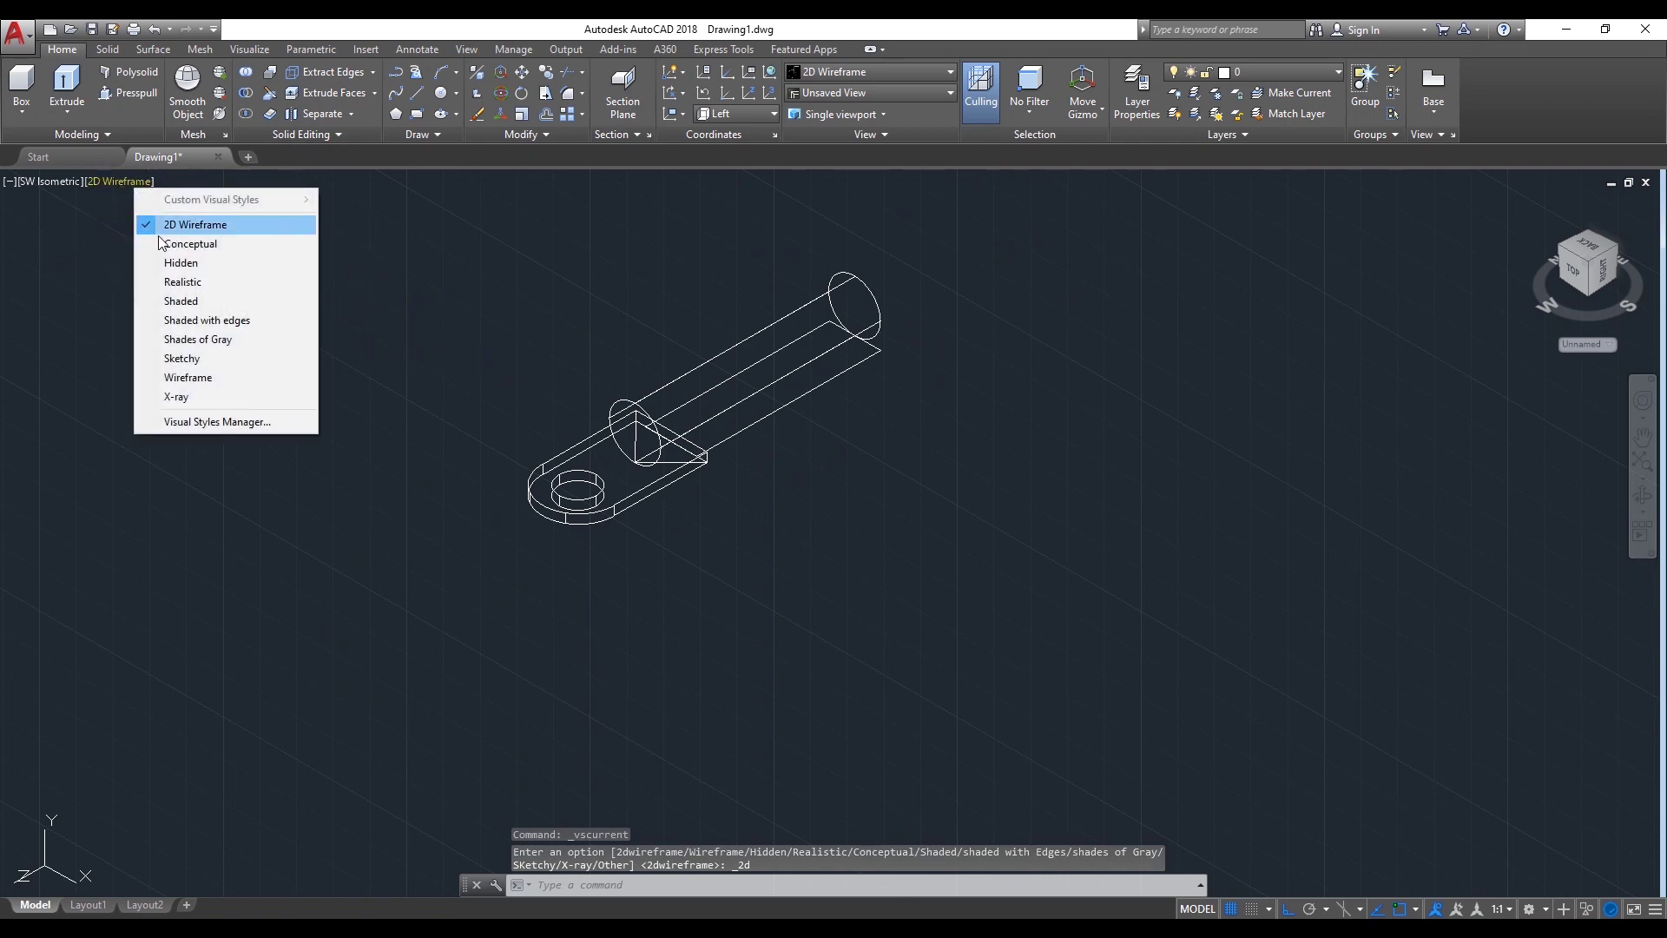
pyautogui.click(200, 302)
pyautogui.scroll(3, 679, 426)
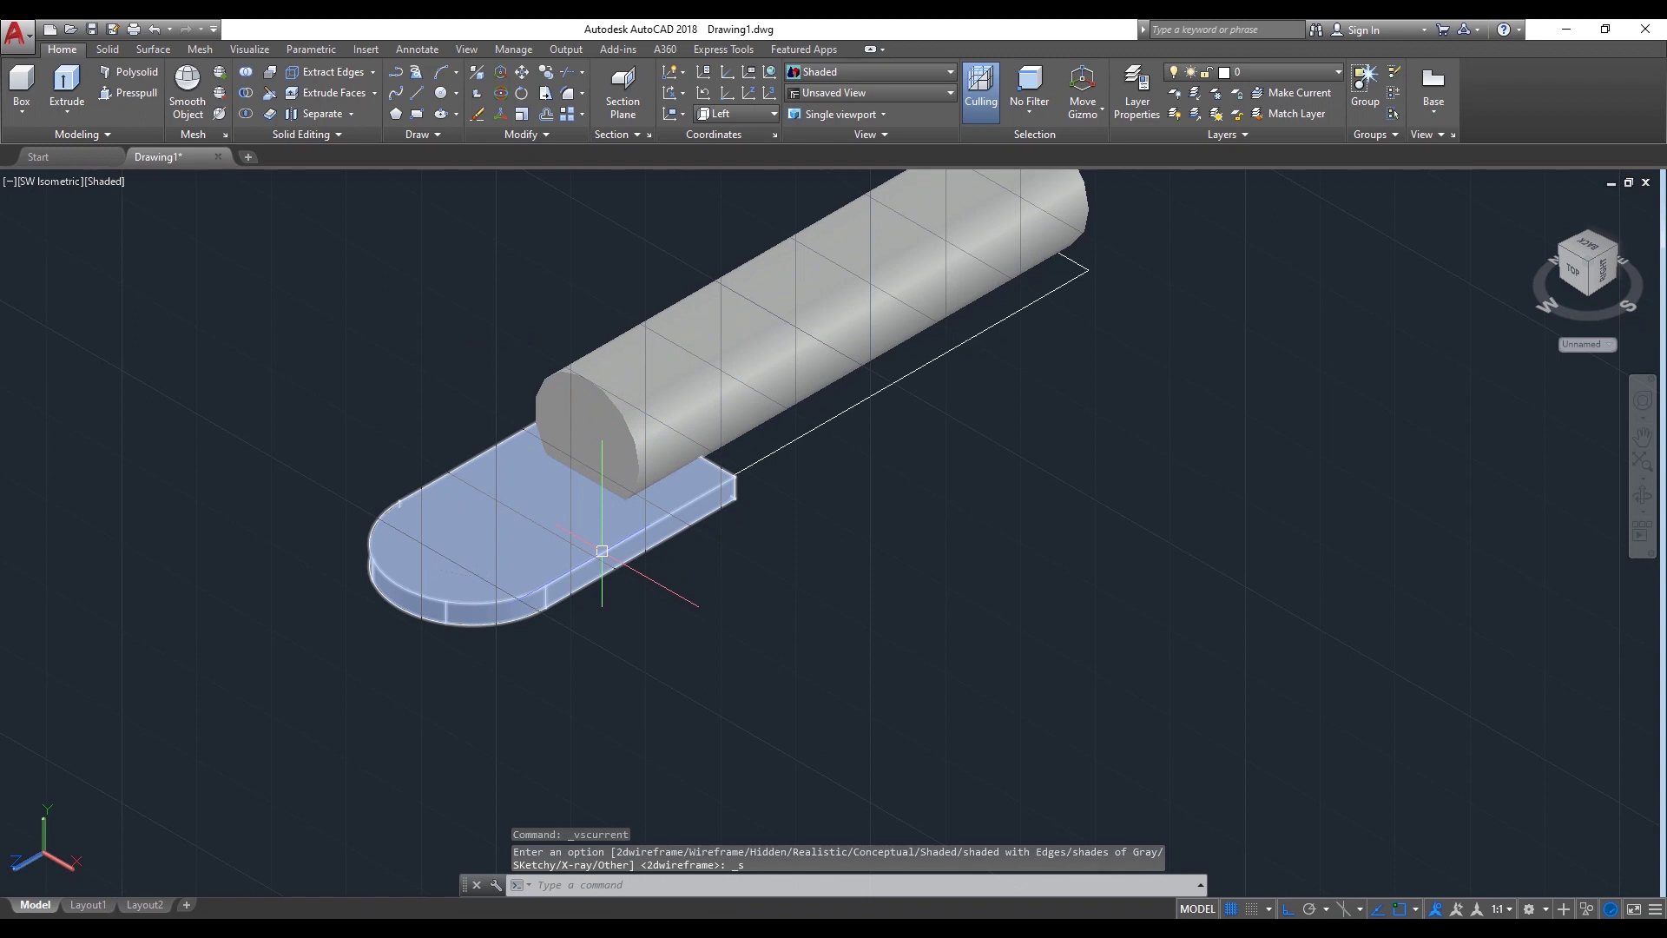
pyautogui.write('su')
pyautogui.press('Return')
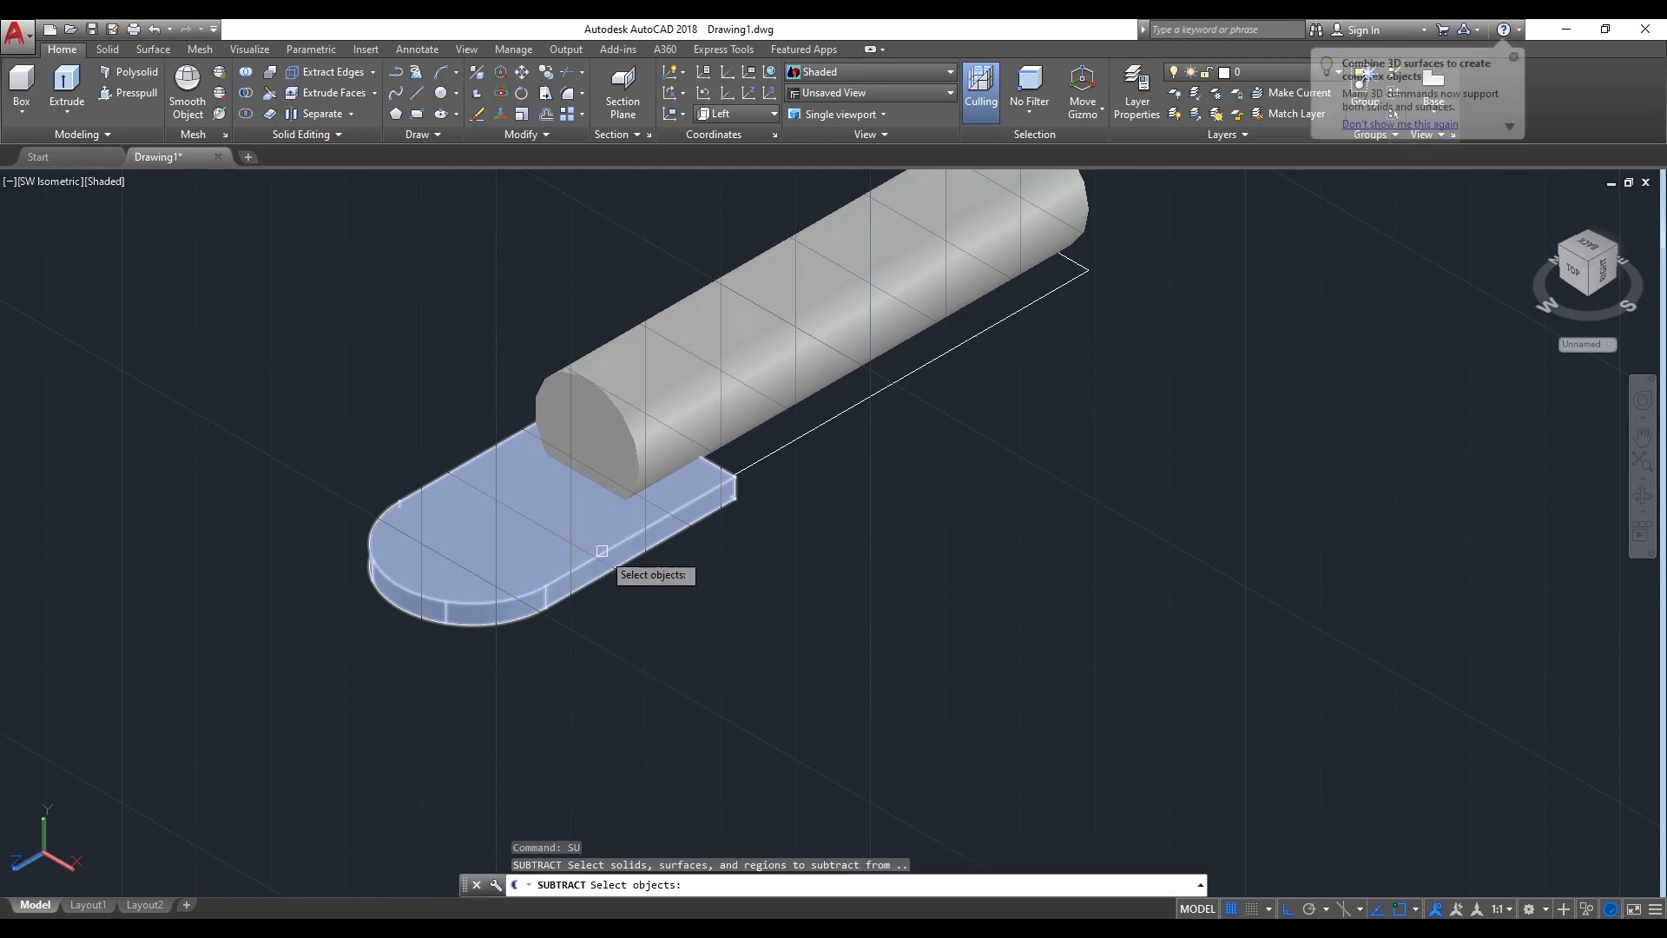
pyautogui.click(602, 551)
pyautogui.press('Return')
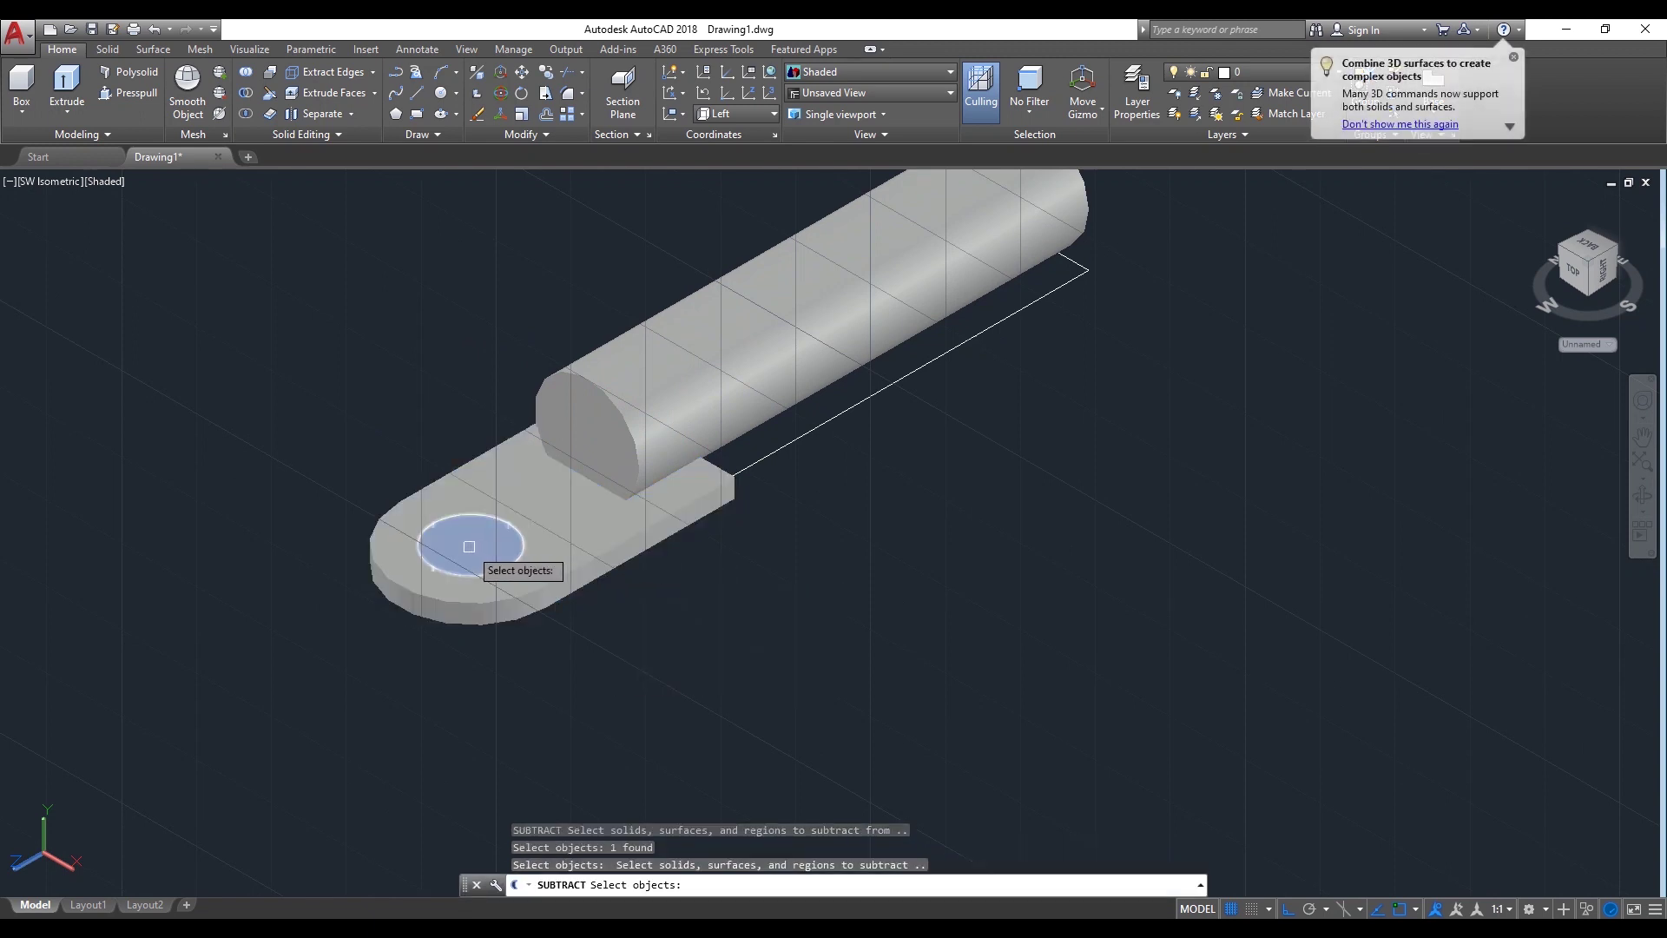
pyautogui.click(469, 546)
pyautogui.press('Return')
# Switch the viewport back to the 2D Wireframe visual style
pyautogui.scroll(2, 510, 540)
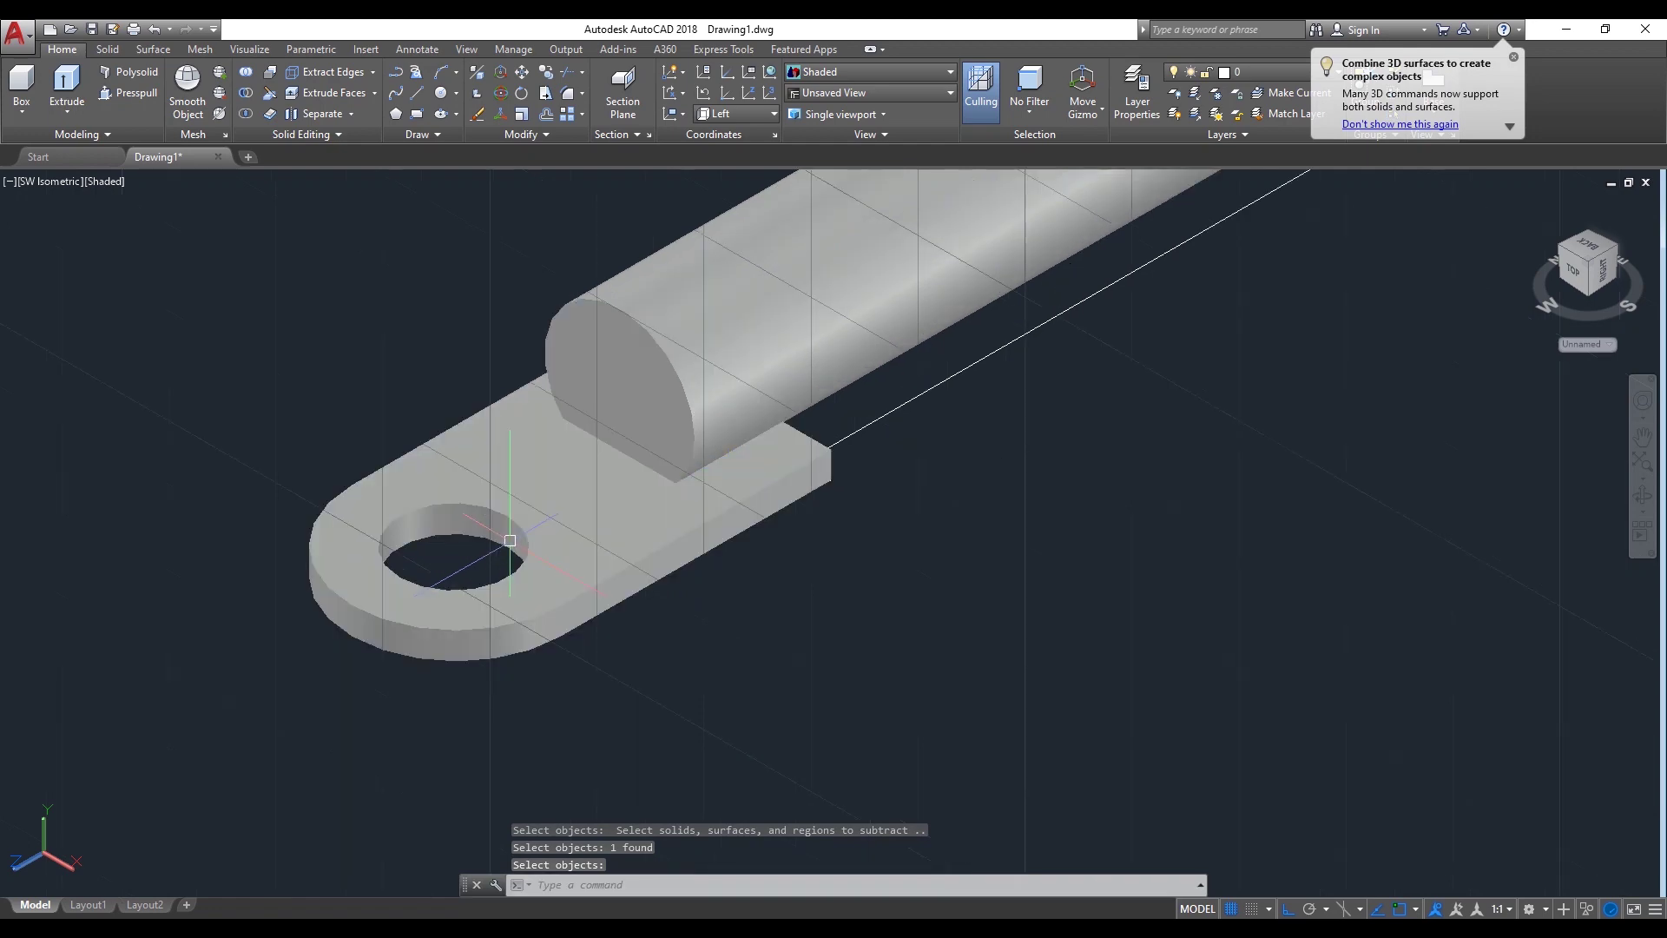
pyautogui.scroll(-2, 509, 540)
pyautogui.click(112, 181)
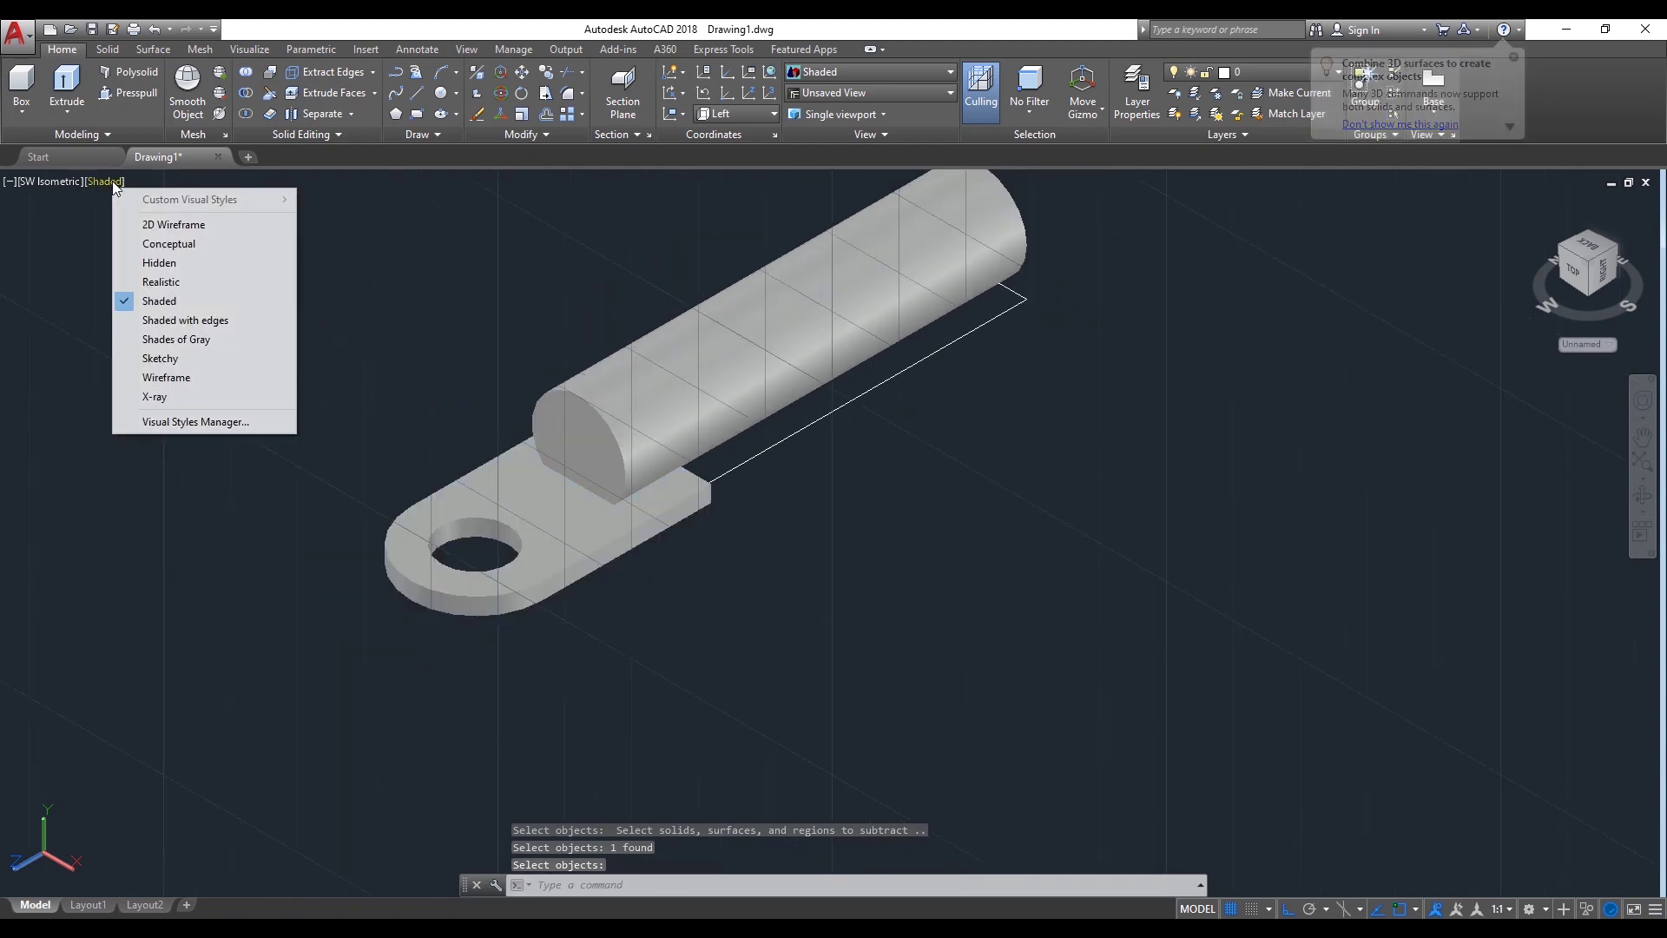
pyautogui.click(161, 224)
pyautogui.scroll(2, 762, 516)
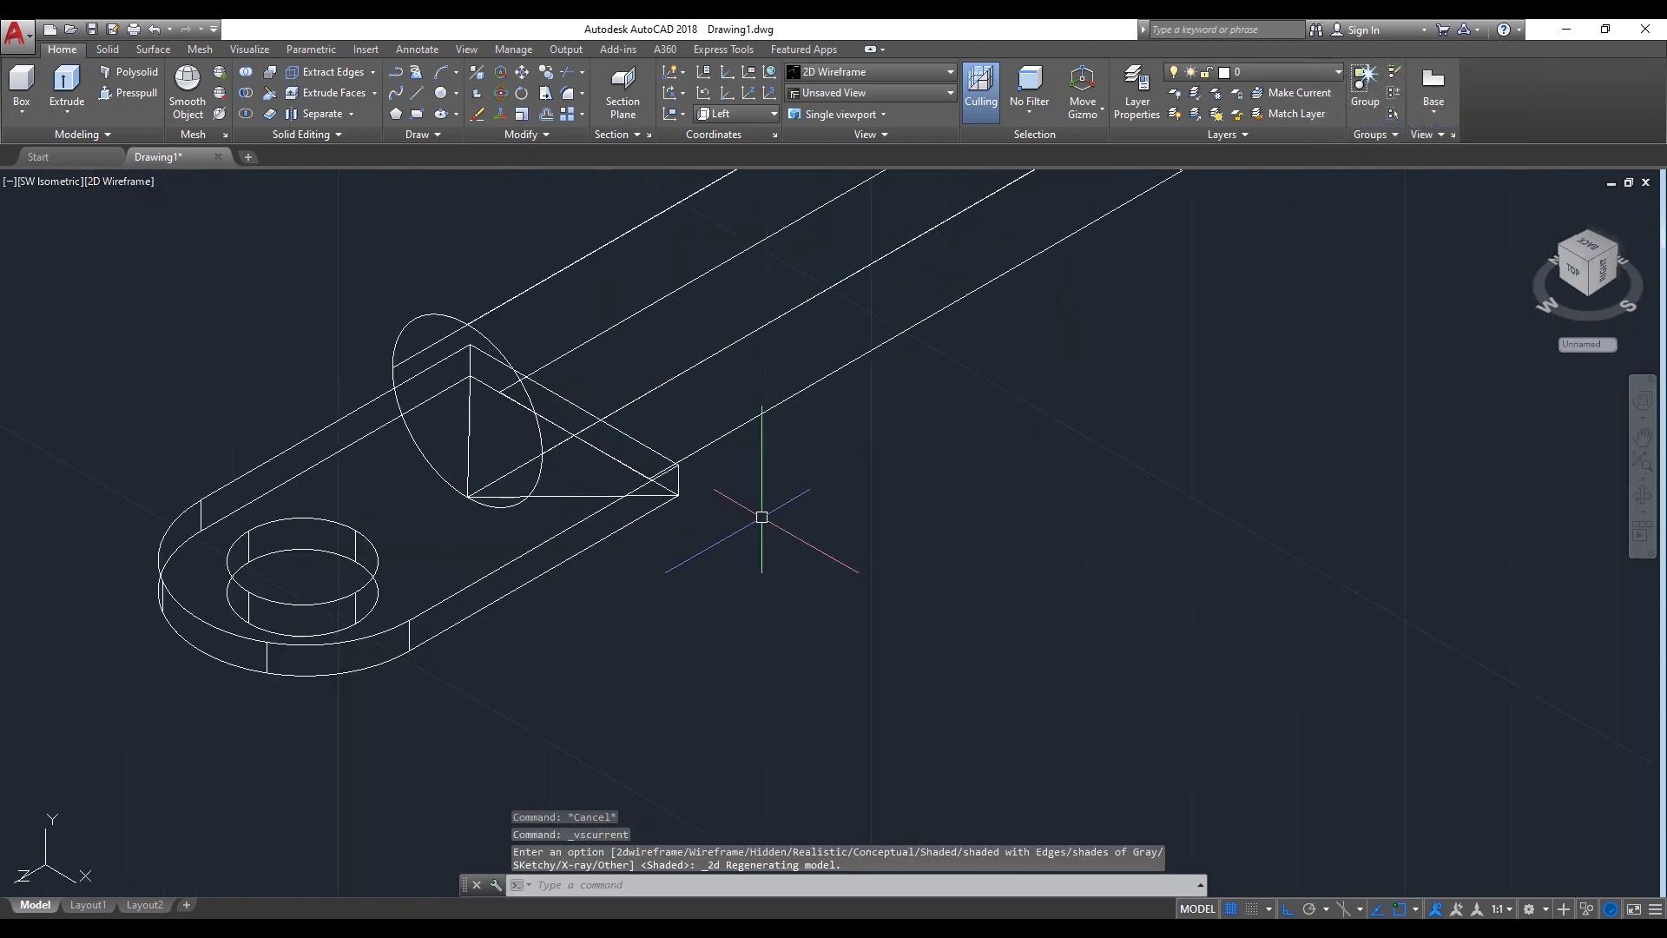
# Extrude the triangular notch profile 15 units into a cutting surface
pyautogui.write('ext')
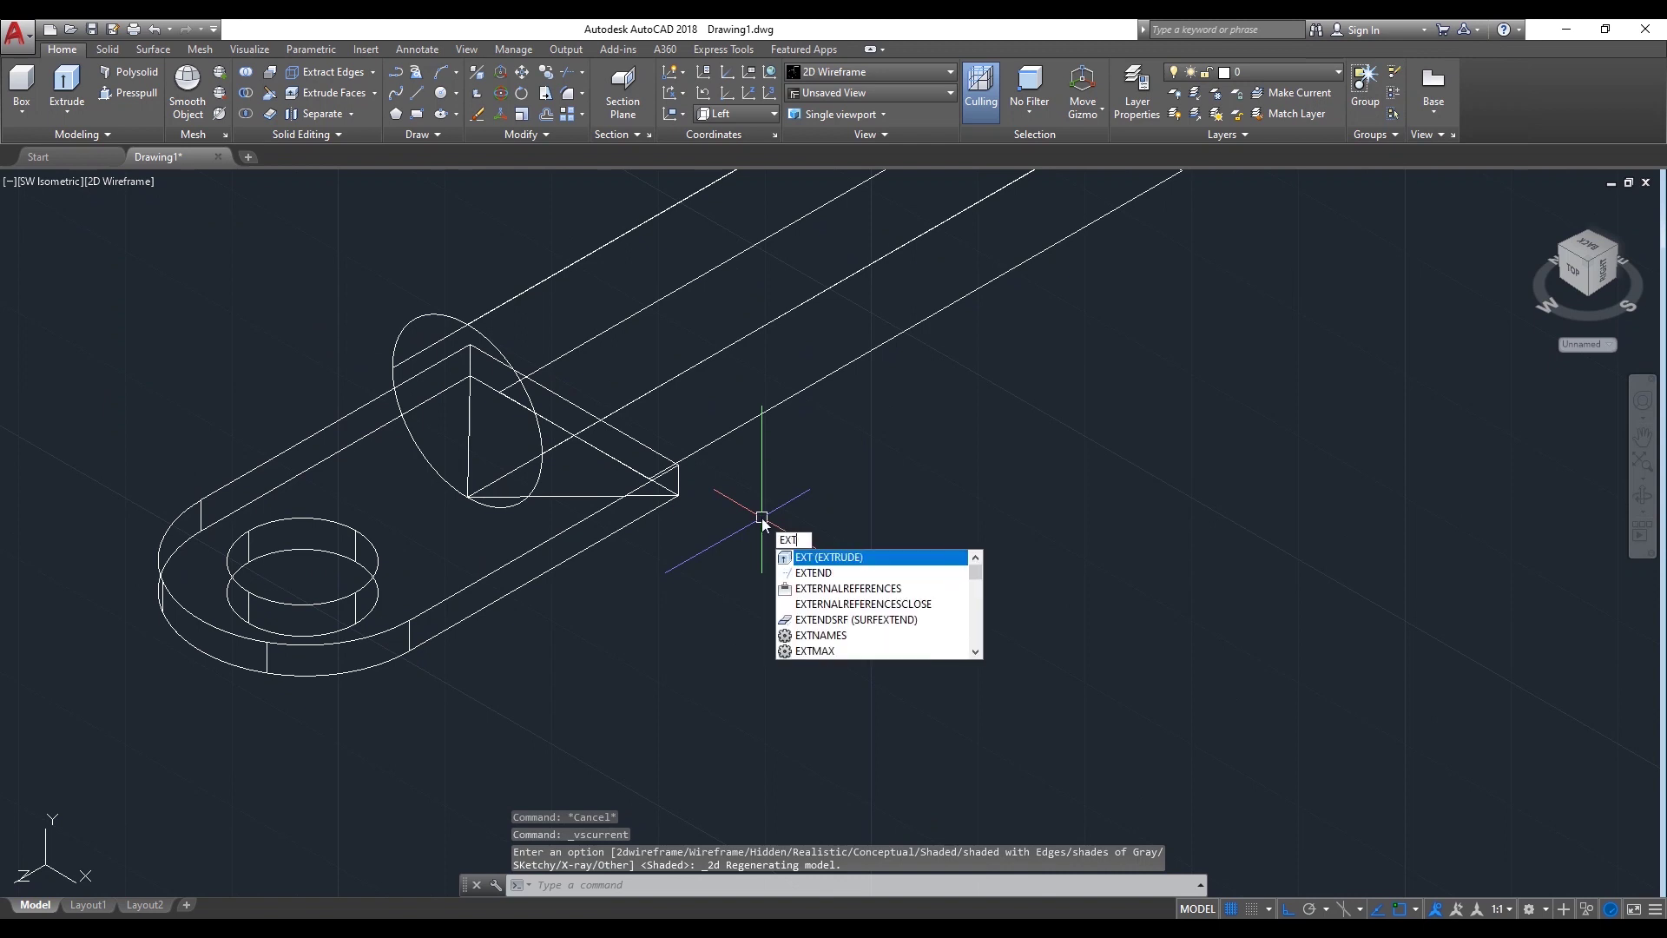
pyautogui.click(820, 556)
pyautogui.click(576, 495)
pyautogui.press('Return')
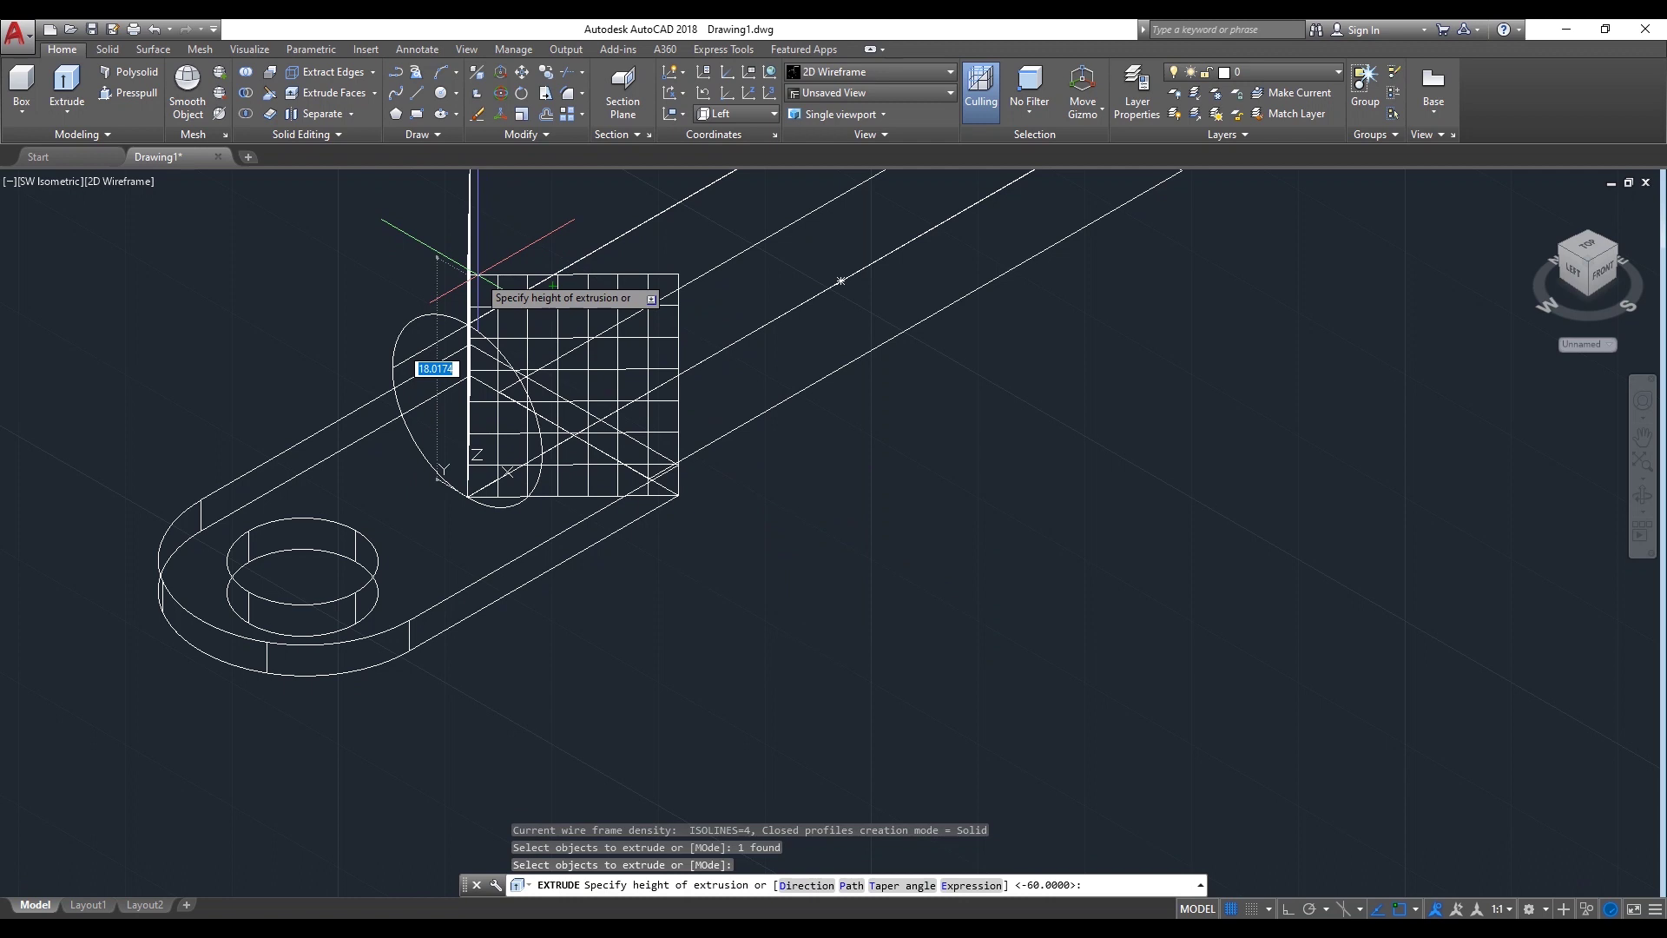
pyautogui.press('Return')
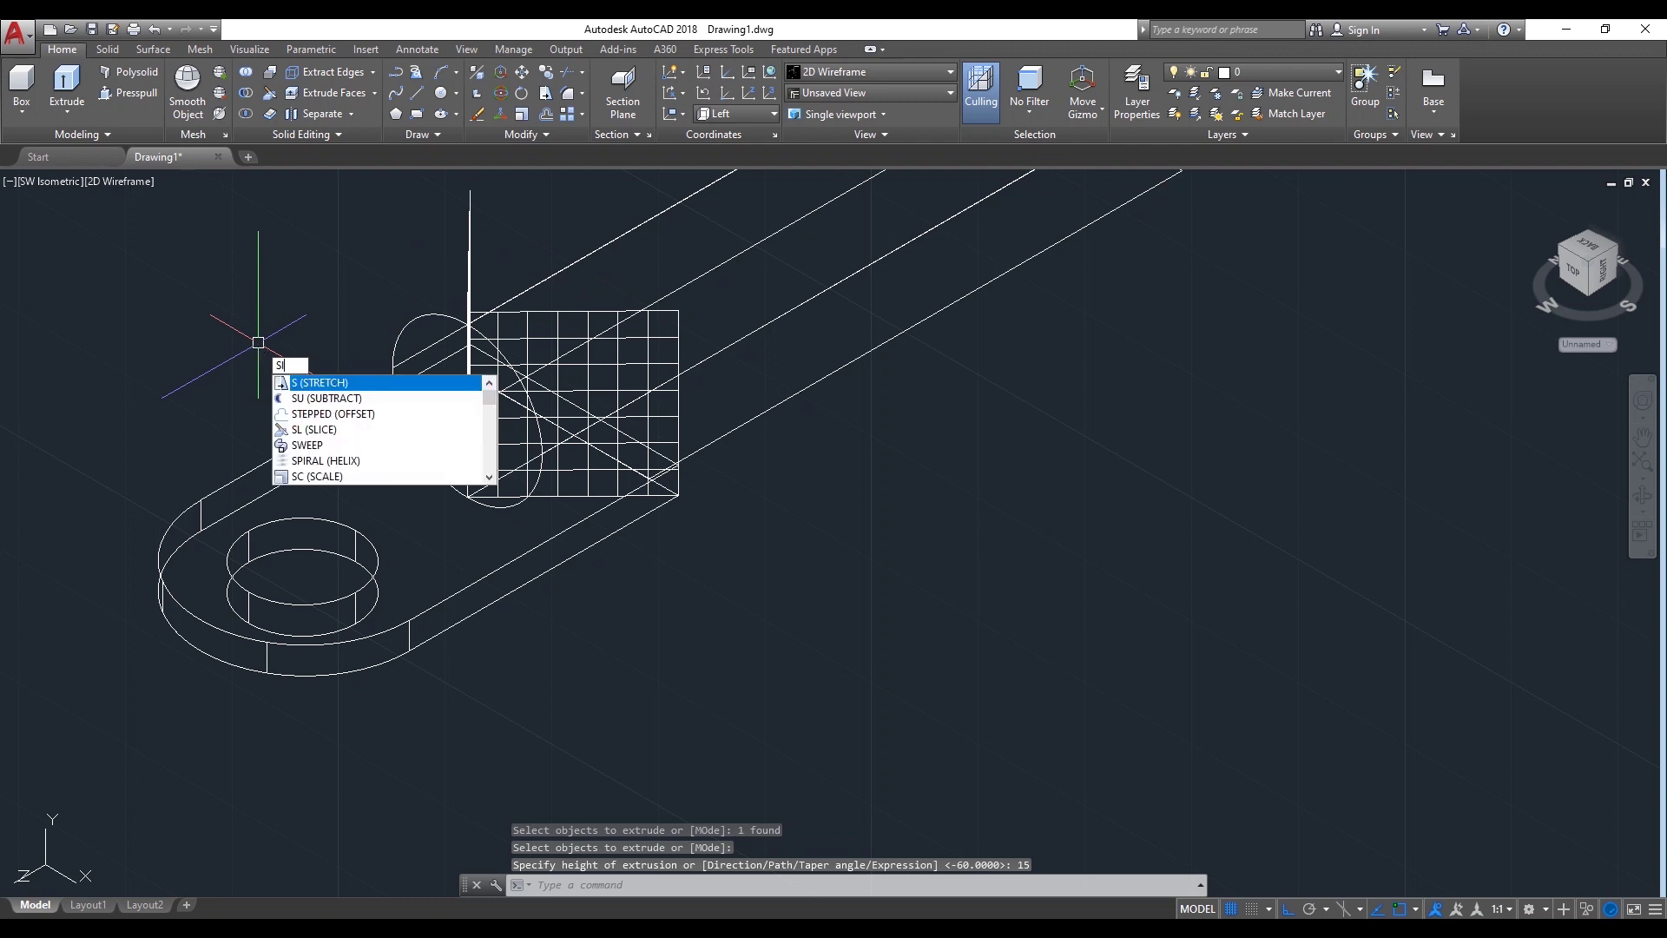
# Slice the barrel with that surface keeping both sides, then erase the surface and offcut
pyautogui.press('Return')
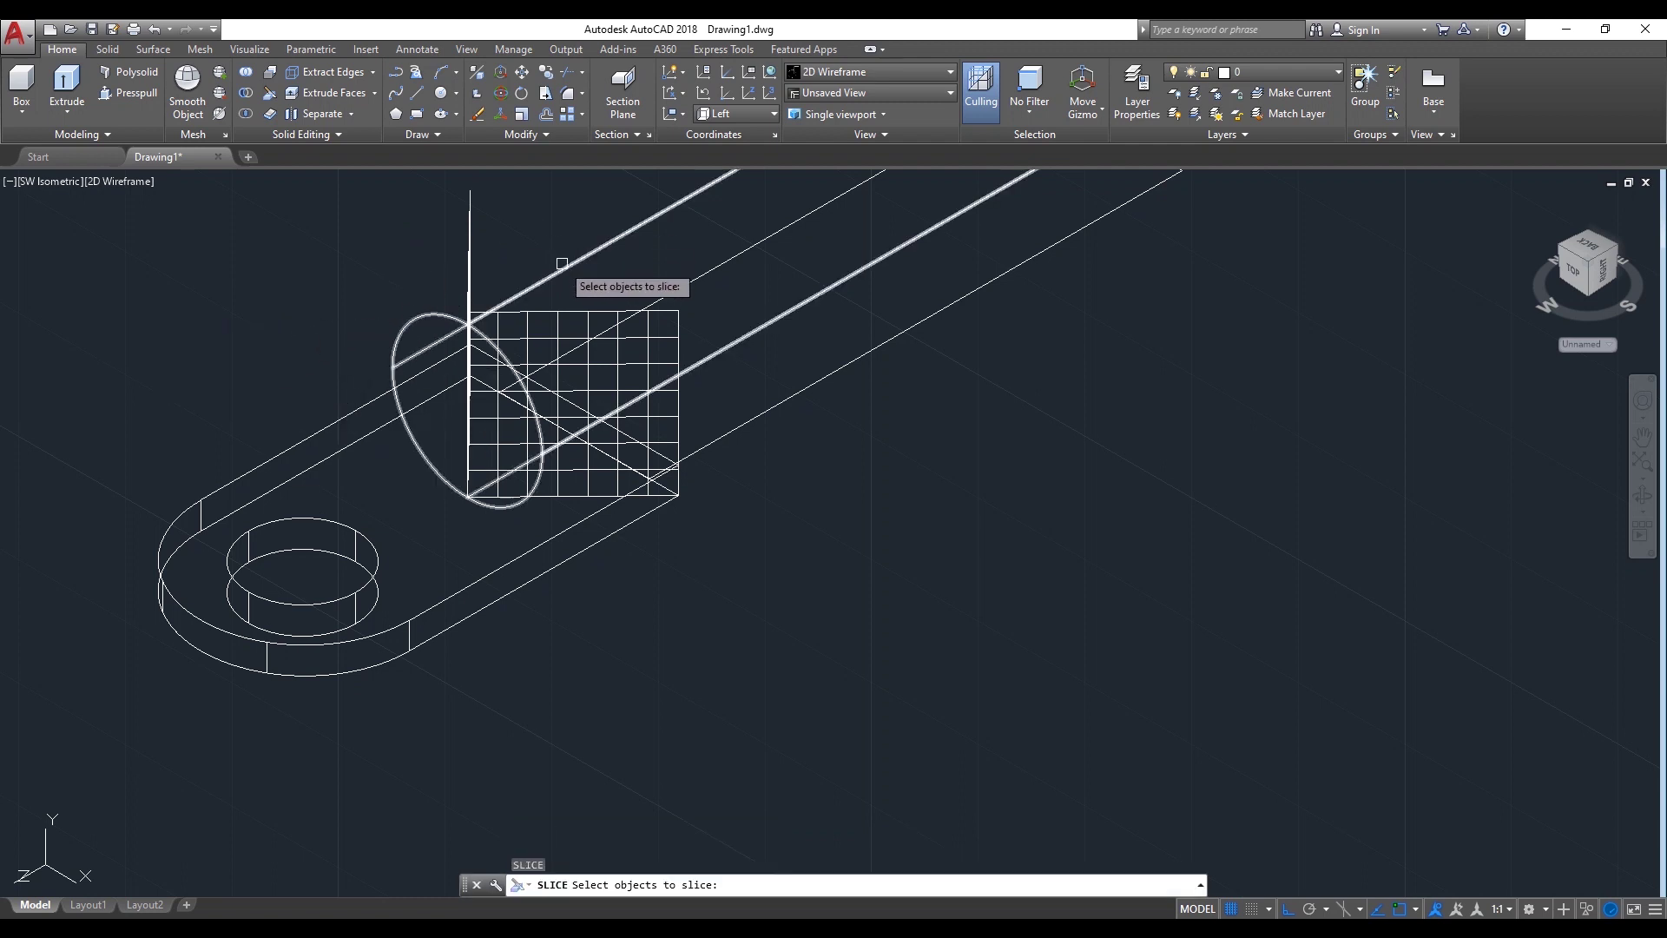
pyautogui.click(561, 266)
pyautogui.press('Return')
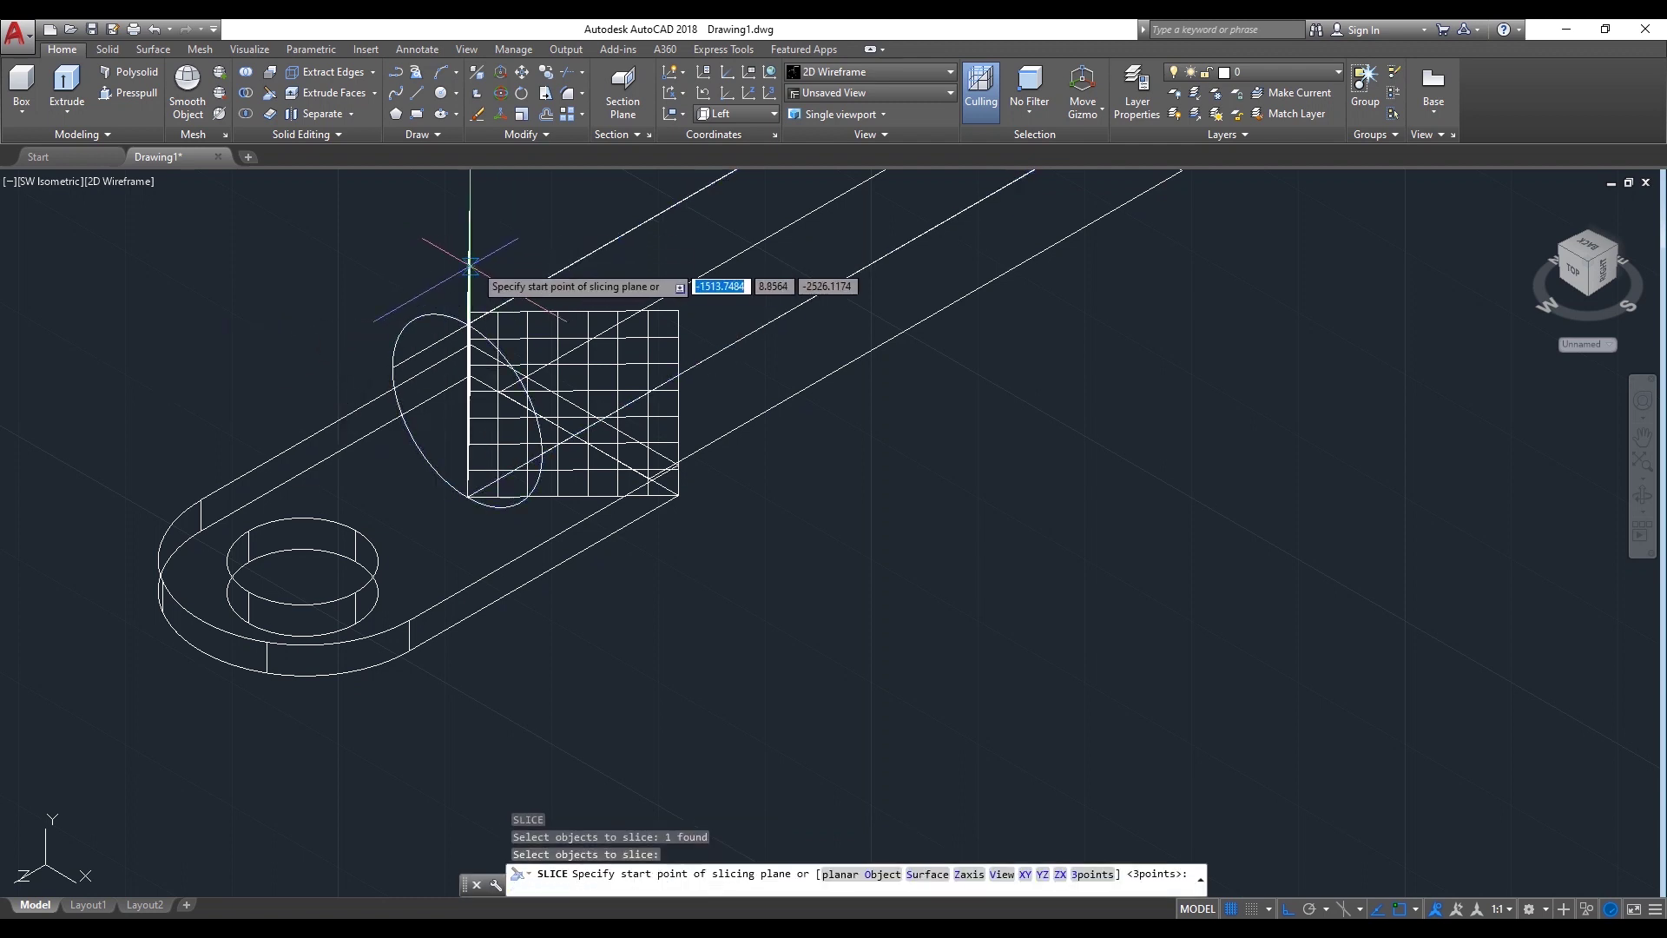
pyautogui.write('3')
pyautogui.press('Return')
pyautogui.click(470, 269)
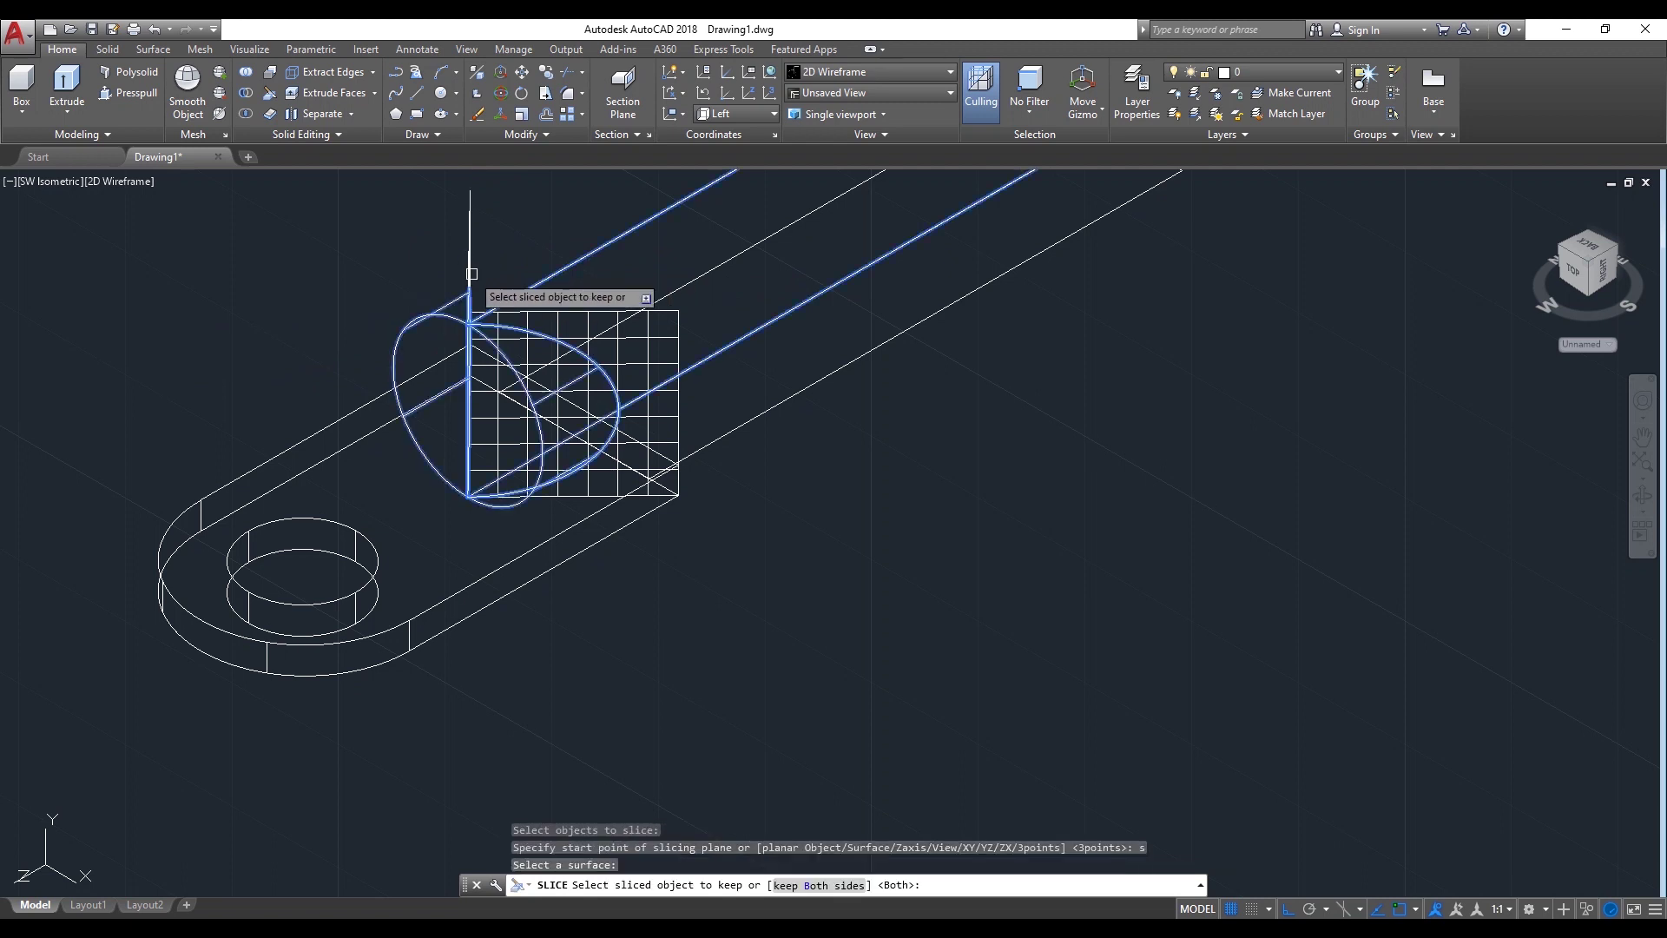
pyautogui.press('Return')
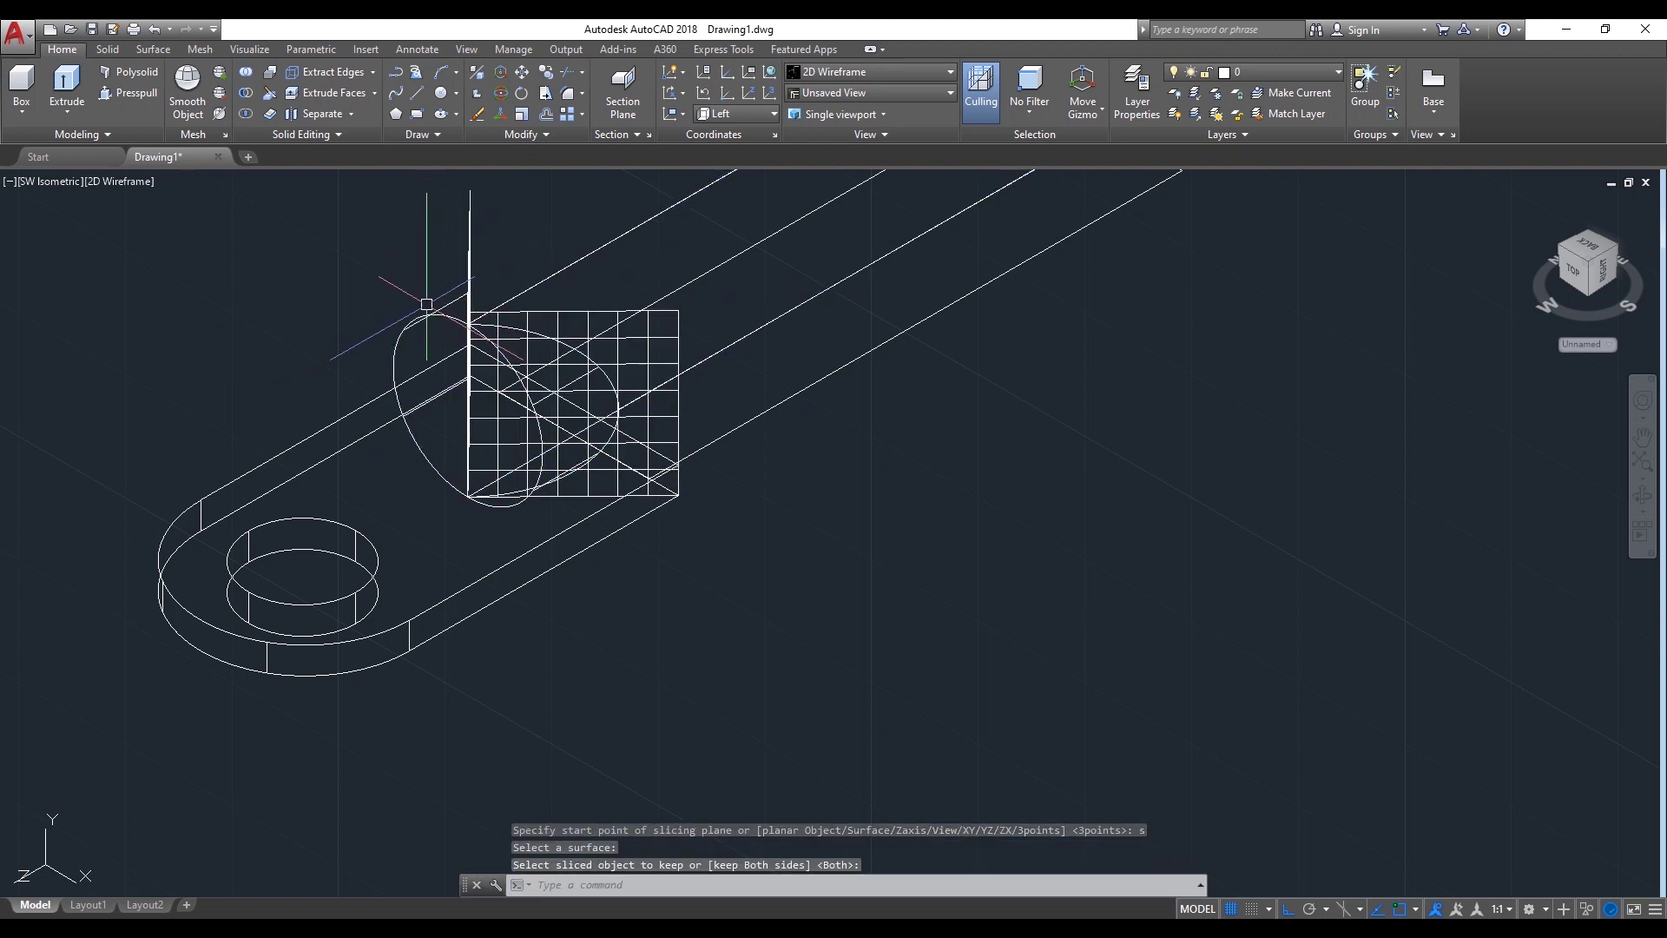
pyautogui.click(428, 327)
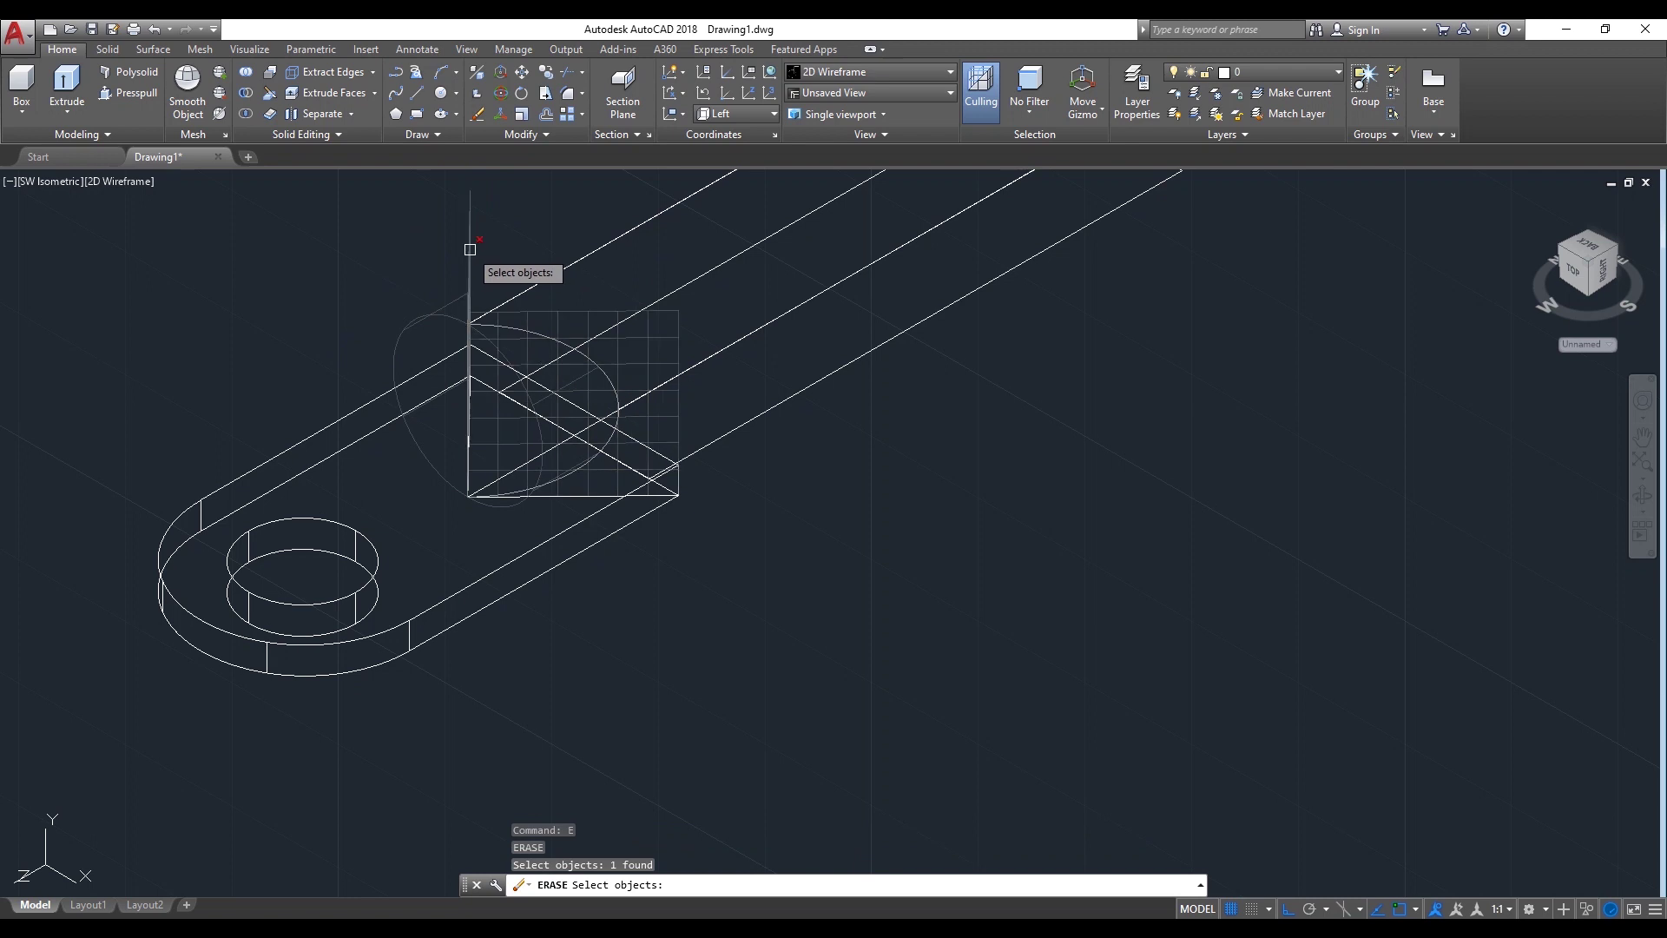
pyautogui.click(470, 252)
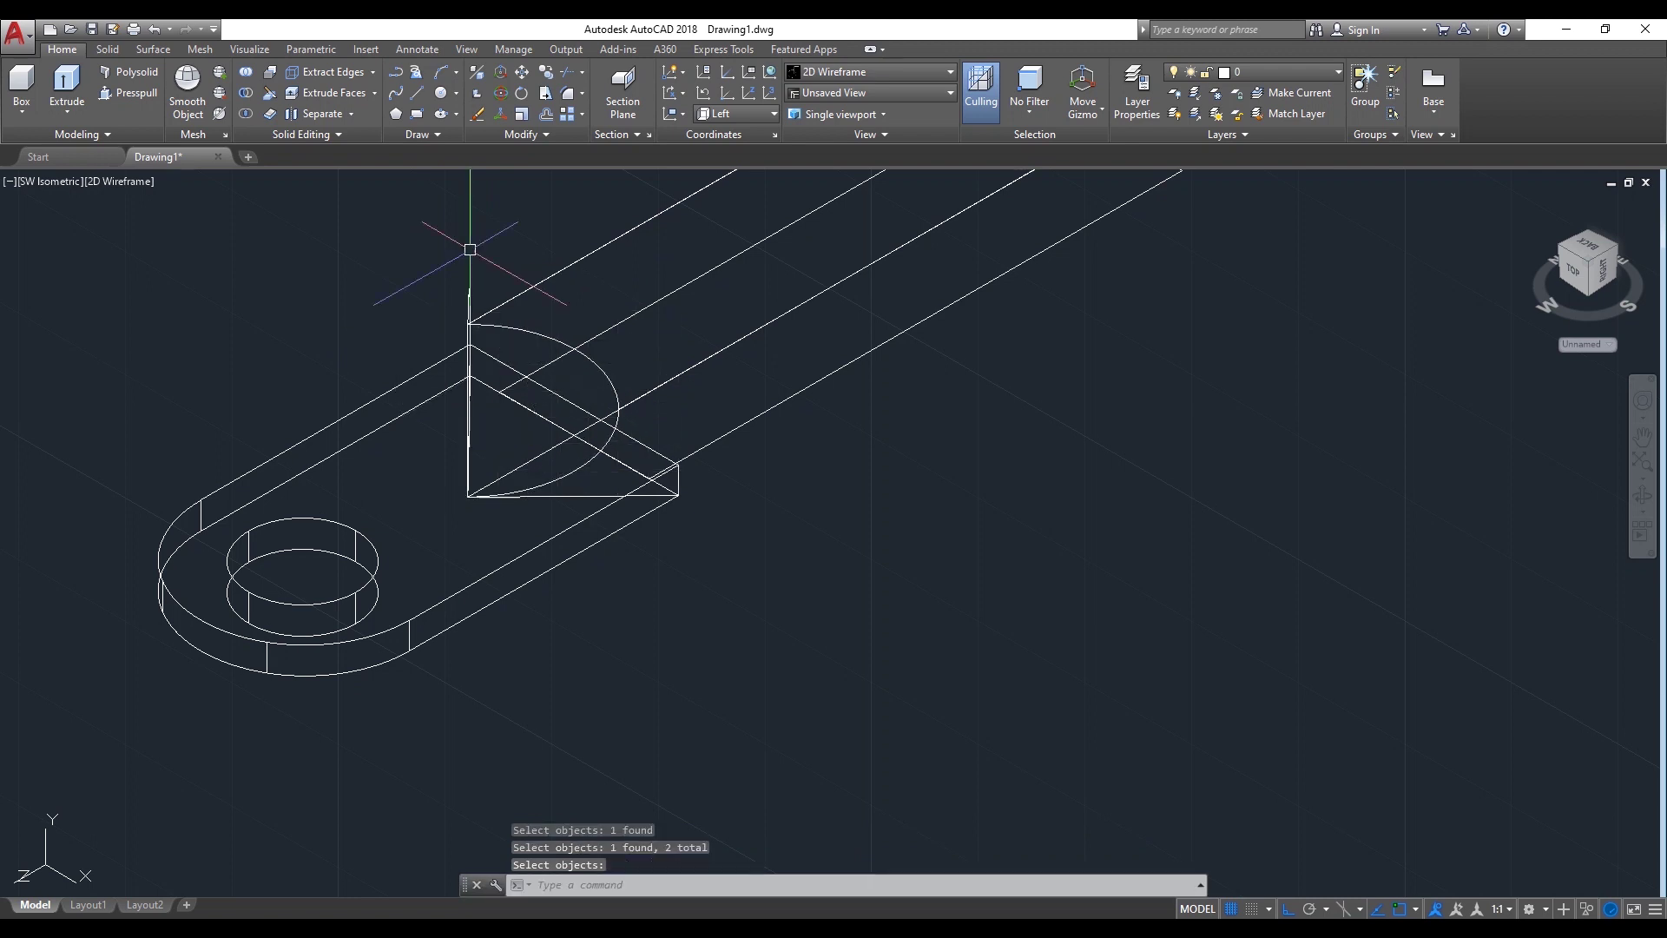
pyautogui.click(143, 184)
# Shade the lug, recentre it, and 3D-orbit to a side viewpoint
pyautogui.click(227, 302)
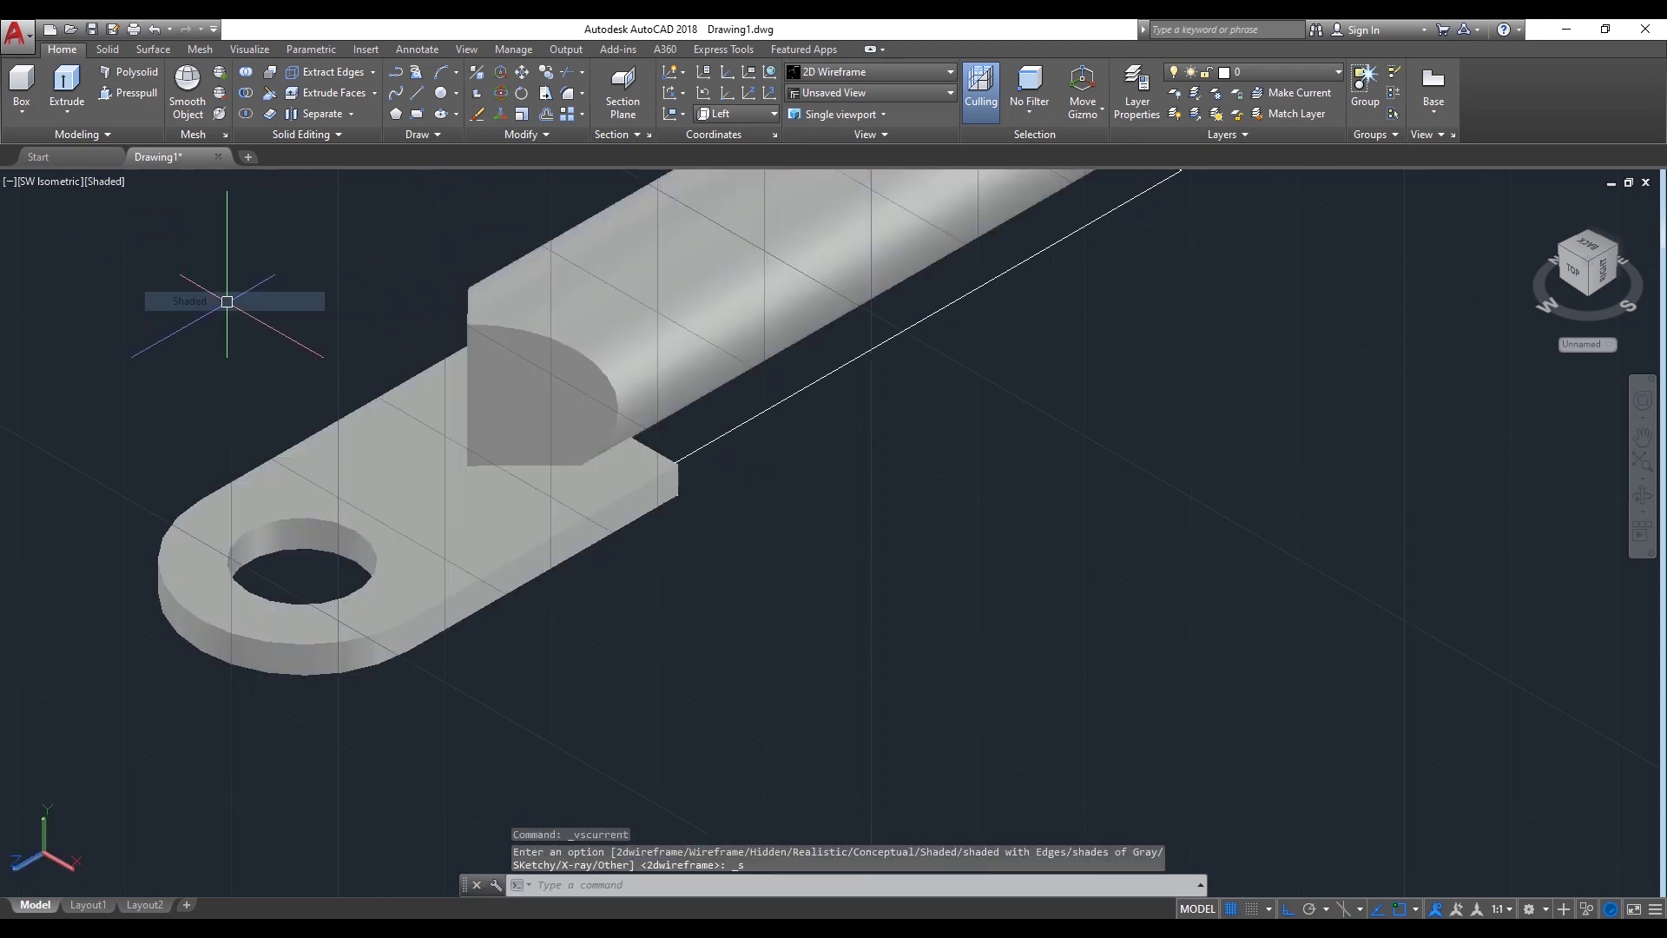
pyautogui.scroll(-1, 760, 504)
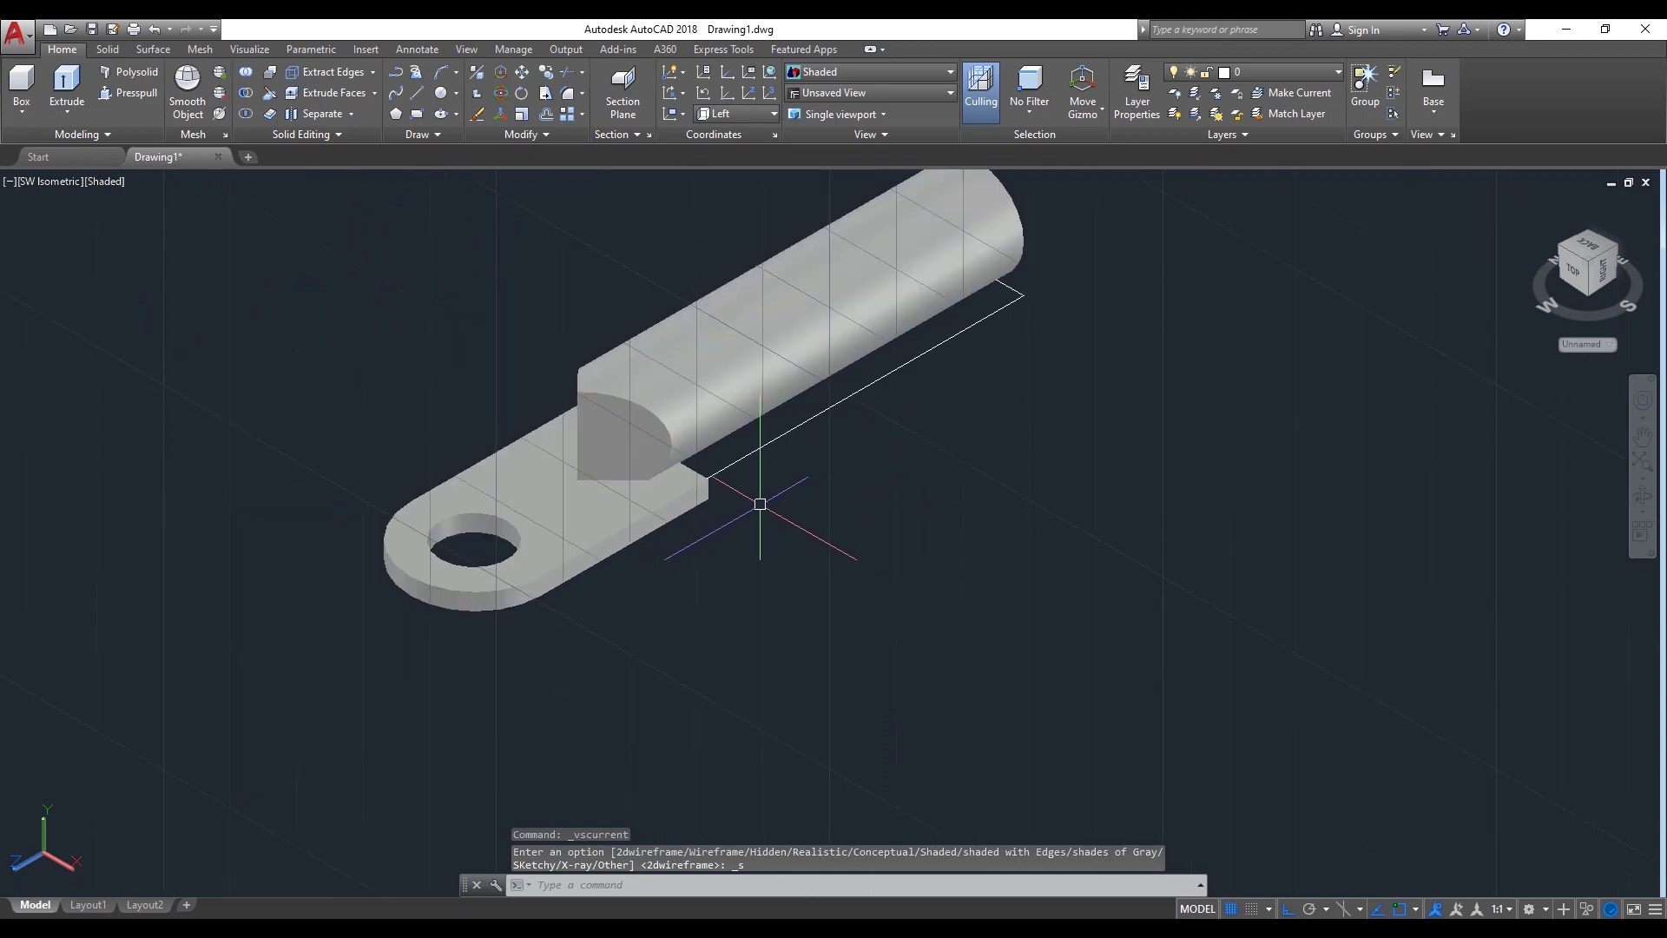
pyautogui.scroll(1, 760, 503)
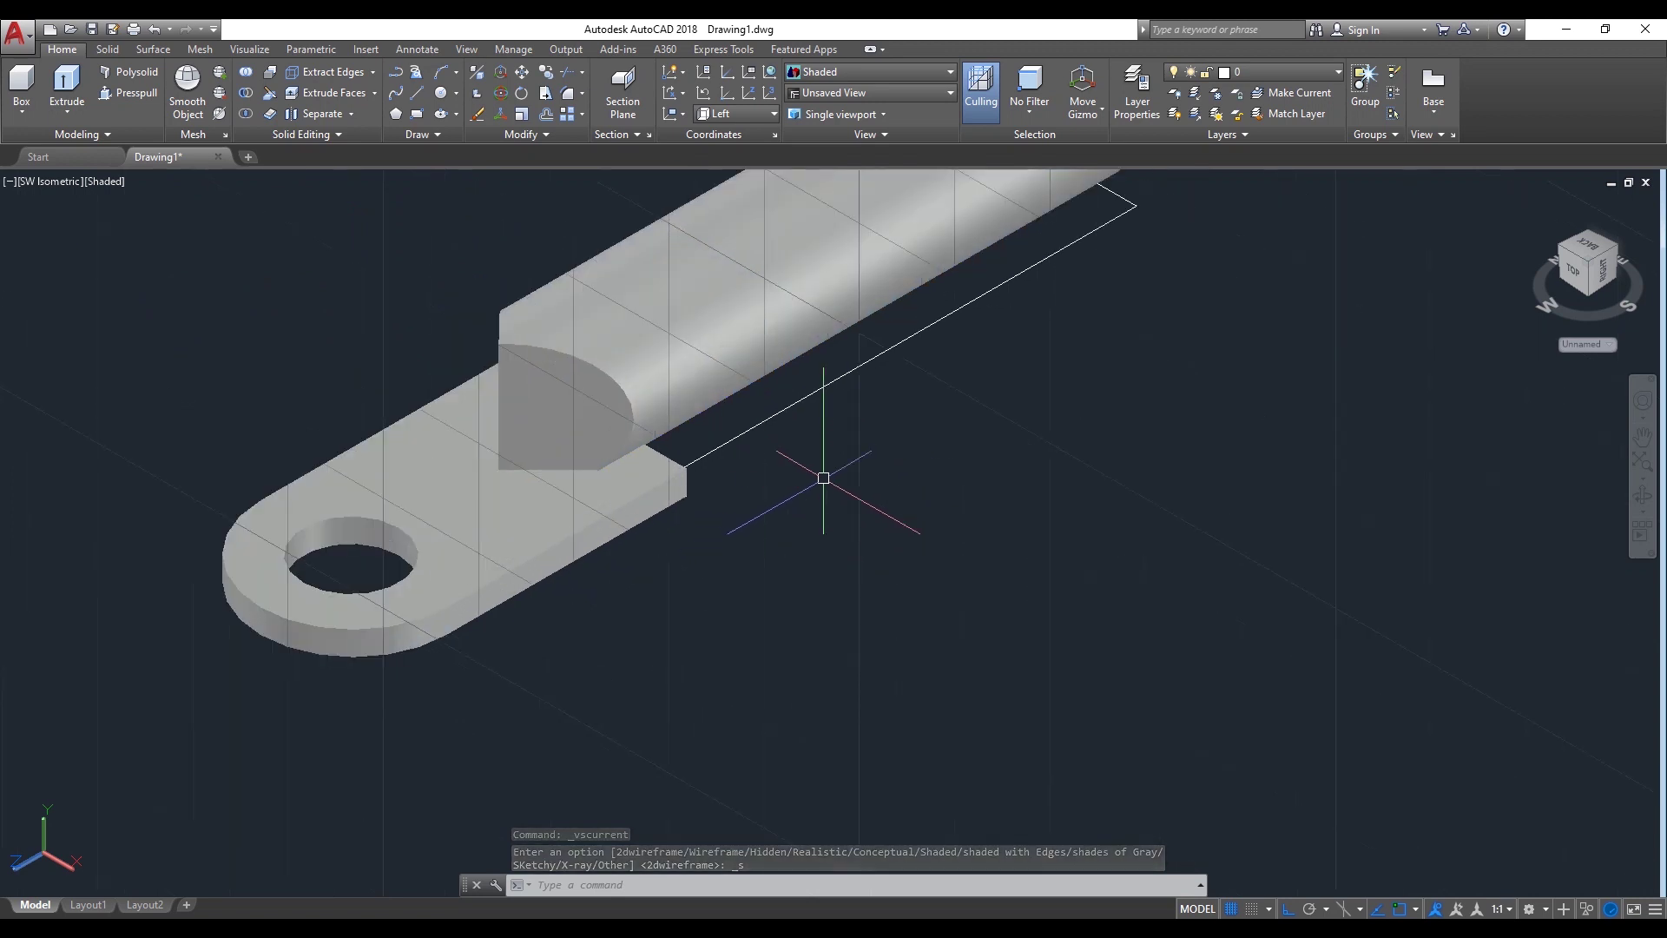
pyautogui.moveTo(823, 473); pyautogui.dragTo(831, 577, button='middle')
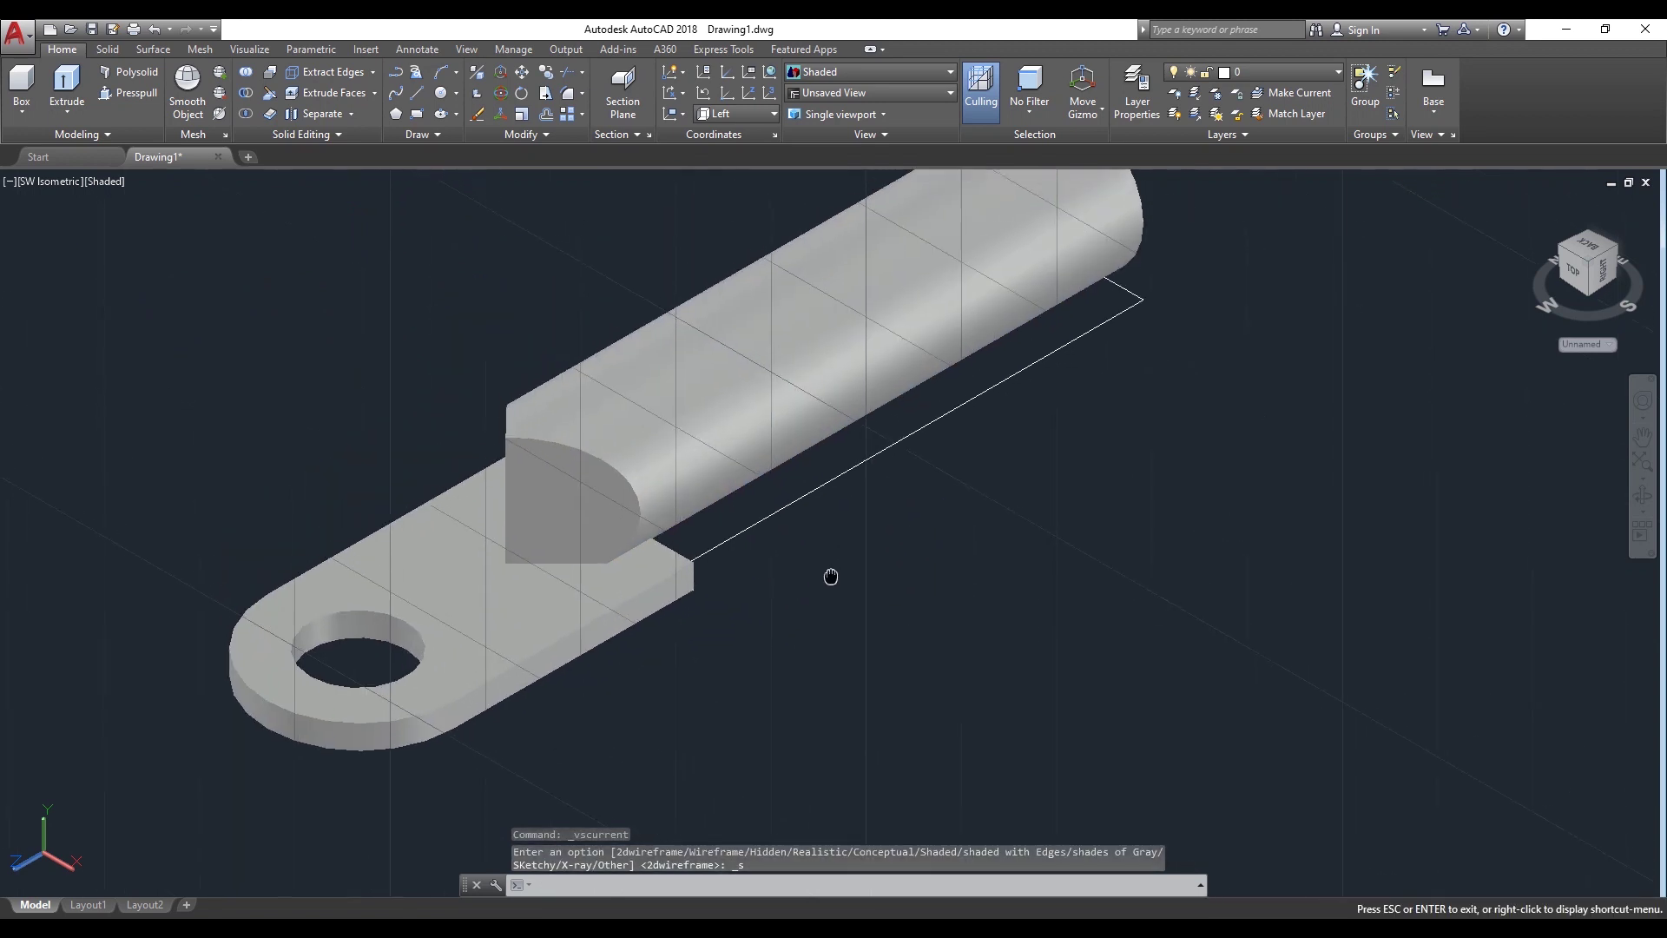
pyautogui.click(1641, 495)
pyautogui.moveTo(1337, 519)
pyautogui.mouseDown()
pyautogui.moveTo(1105, 407)
pyautogui.moveTo(1220, 442)
pyautogui.moveTo(1183, 424)
pyautogui.moveTo(1224, 532)
pyautogui.moveTo(1108, 518)
pyautogui.moveTo(1109, 547)
pyautogui.mouseUp()
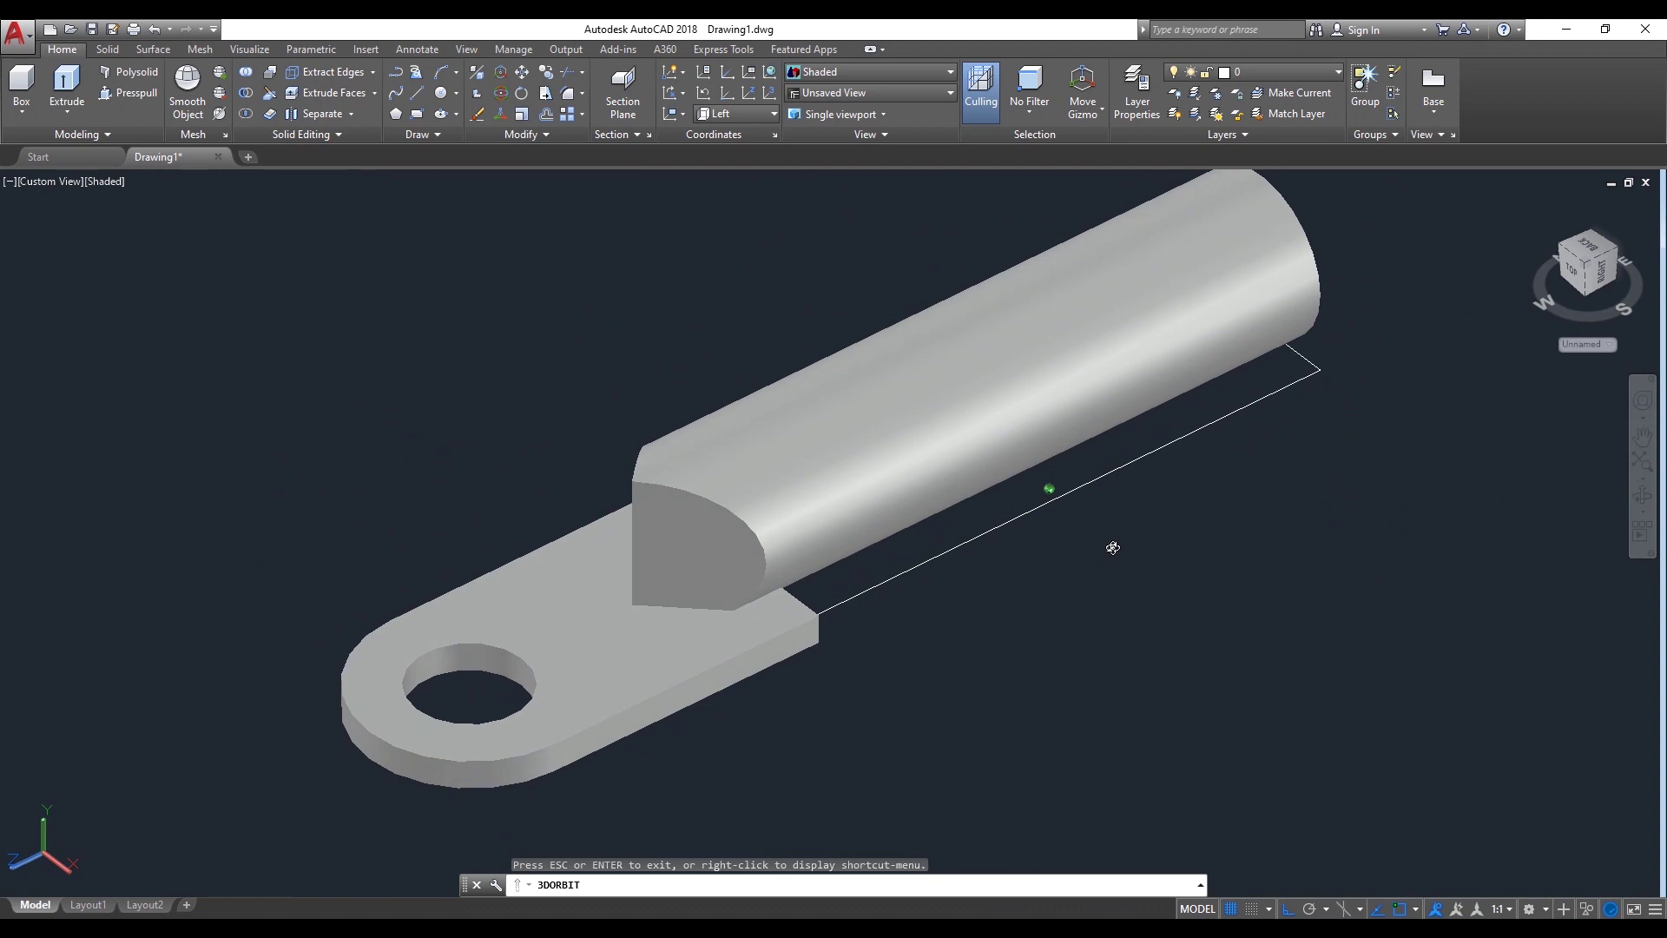
pyautogui.rightClick(643, 254)
pyautogui.click(684, 264)
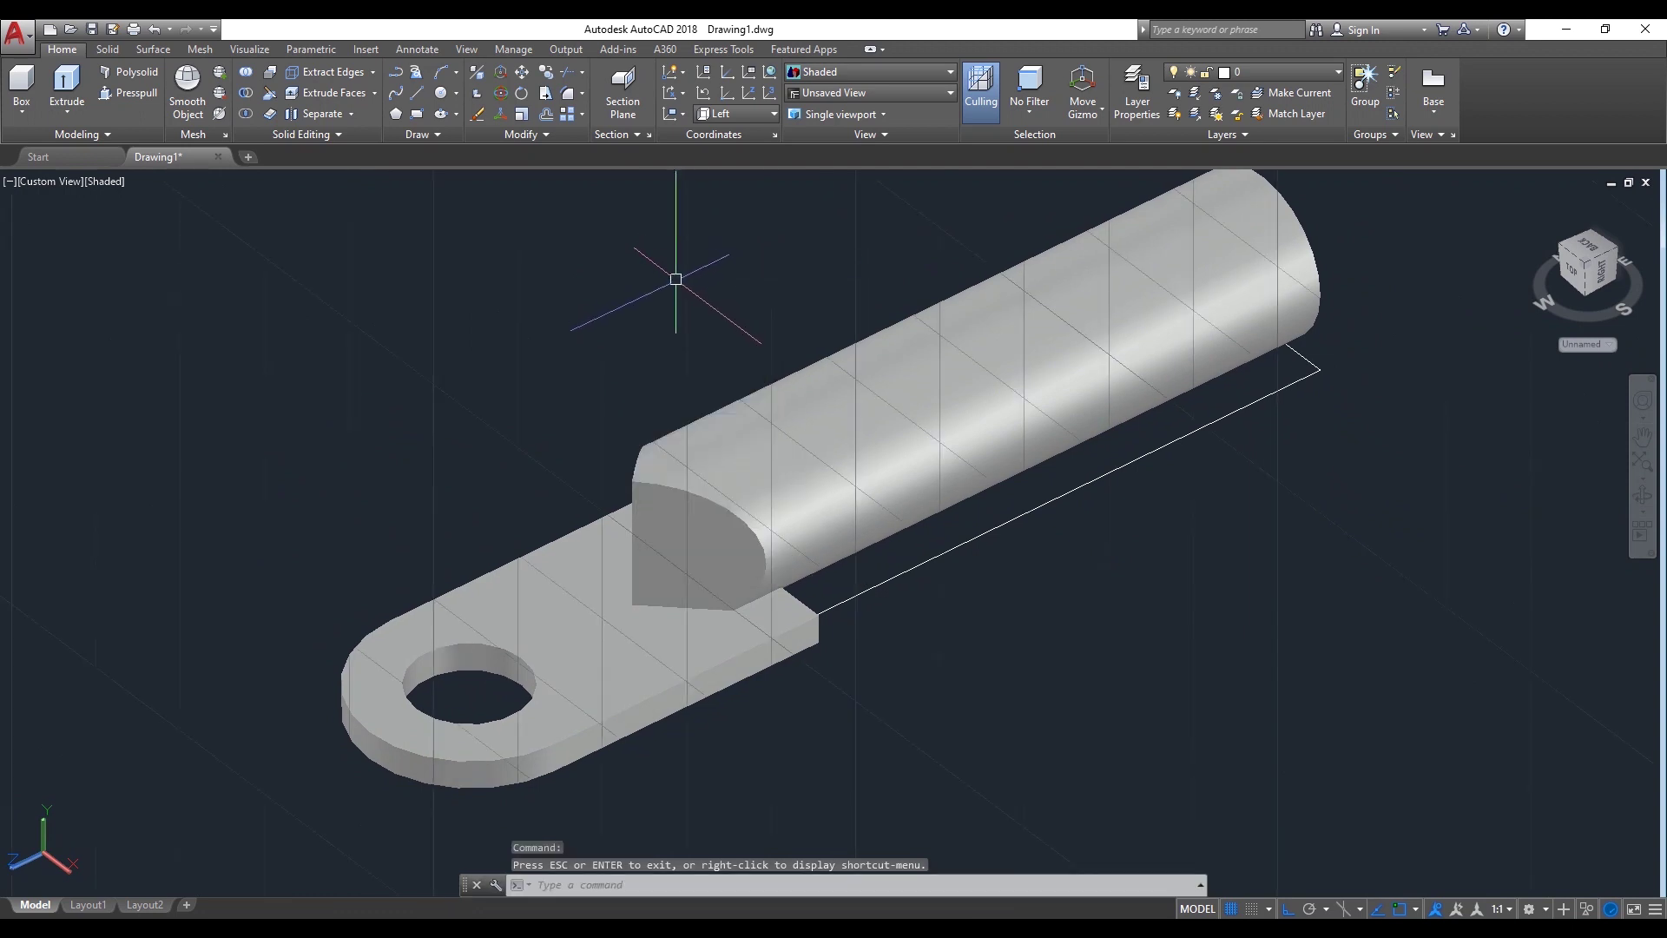
pyautogui.write('M')
pyautogui.press('Return')
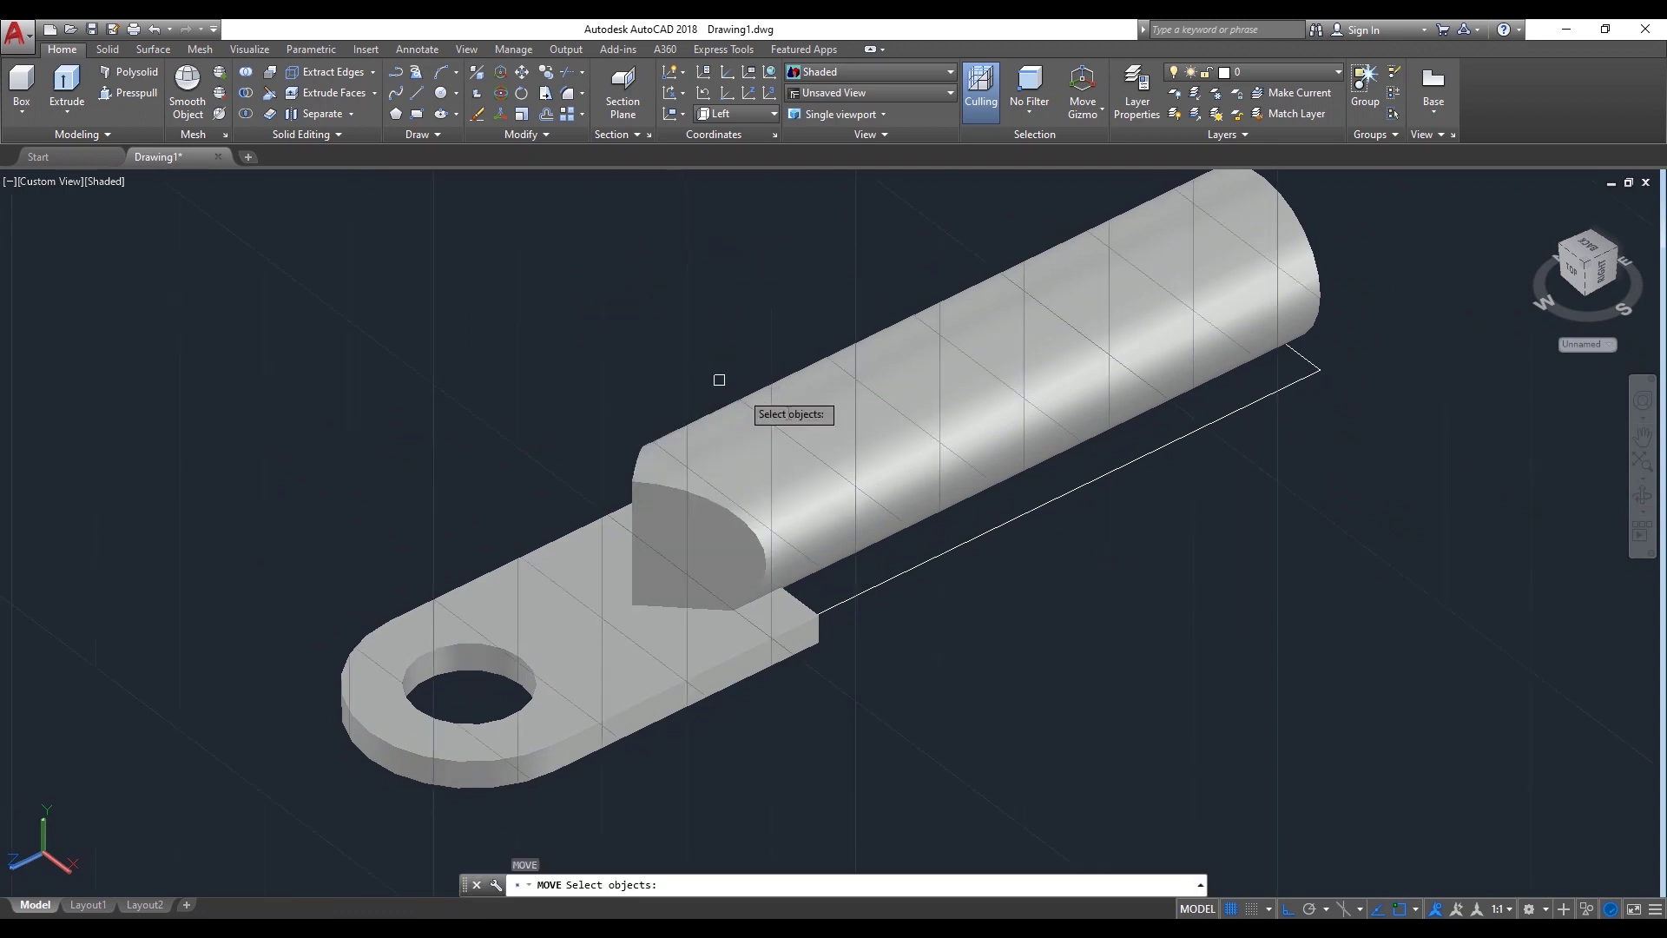
# Move the barrel by a displacement of 0.5 onto the plate
pyautogui.click(979, 434)
pyautogui.press('Return')
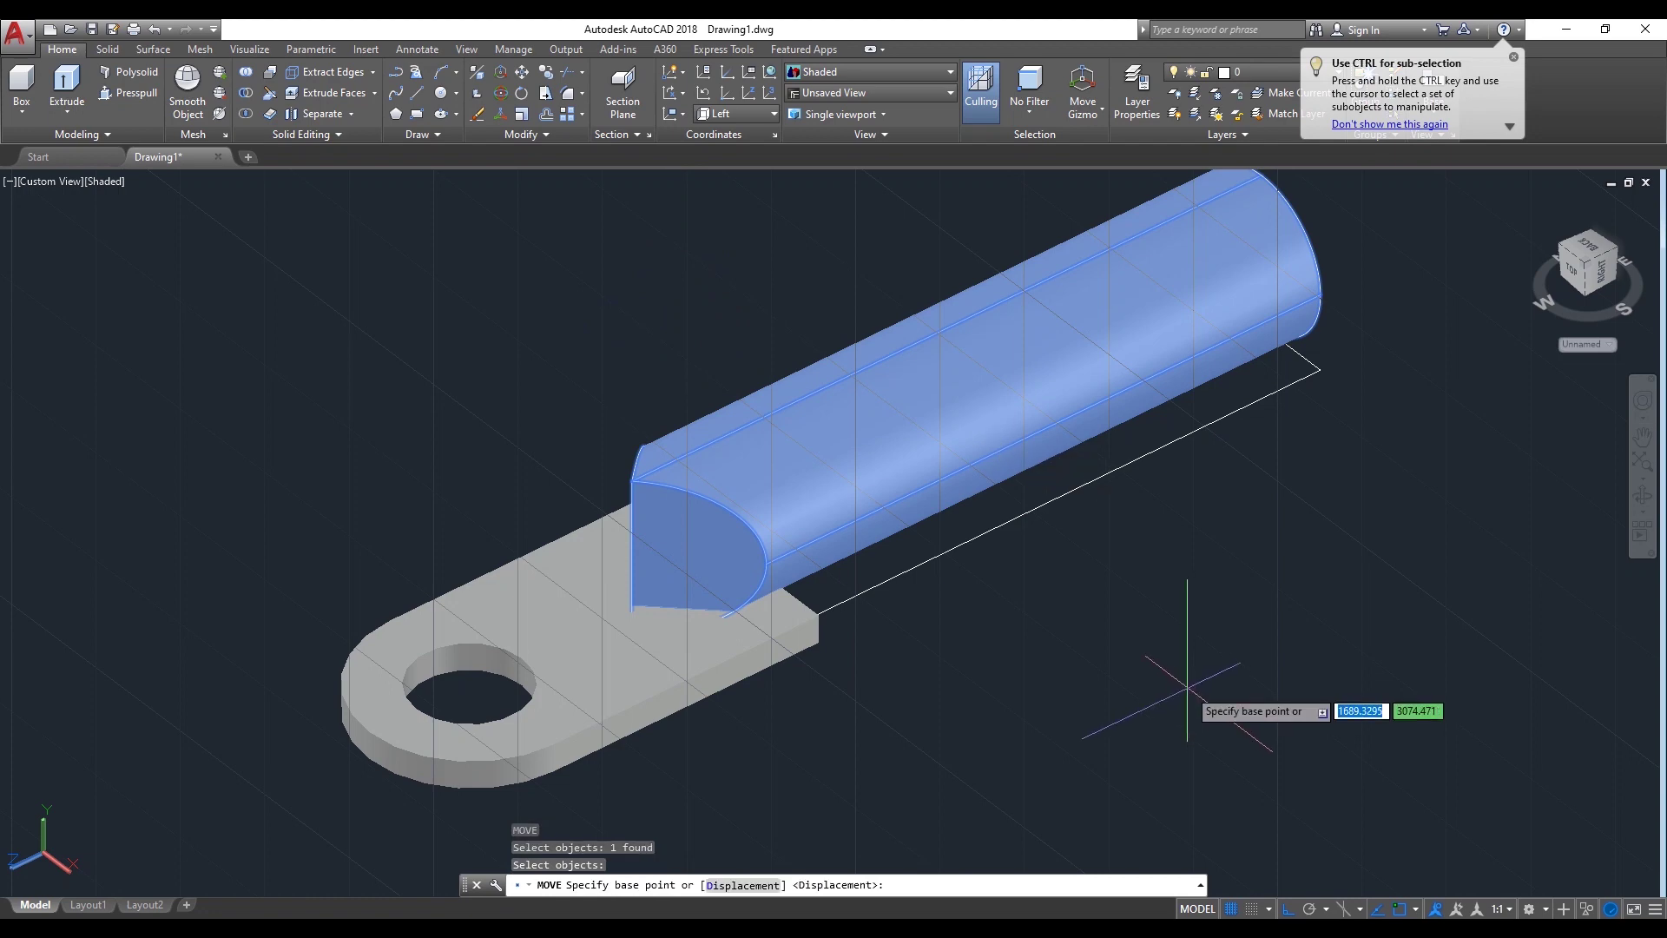
pyautogui.click(1187, 686)
pyautogui.write('.5')
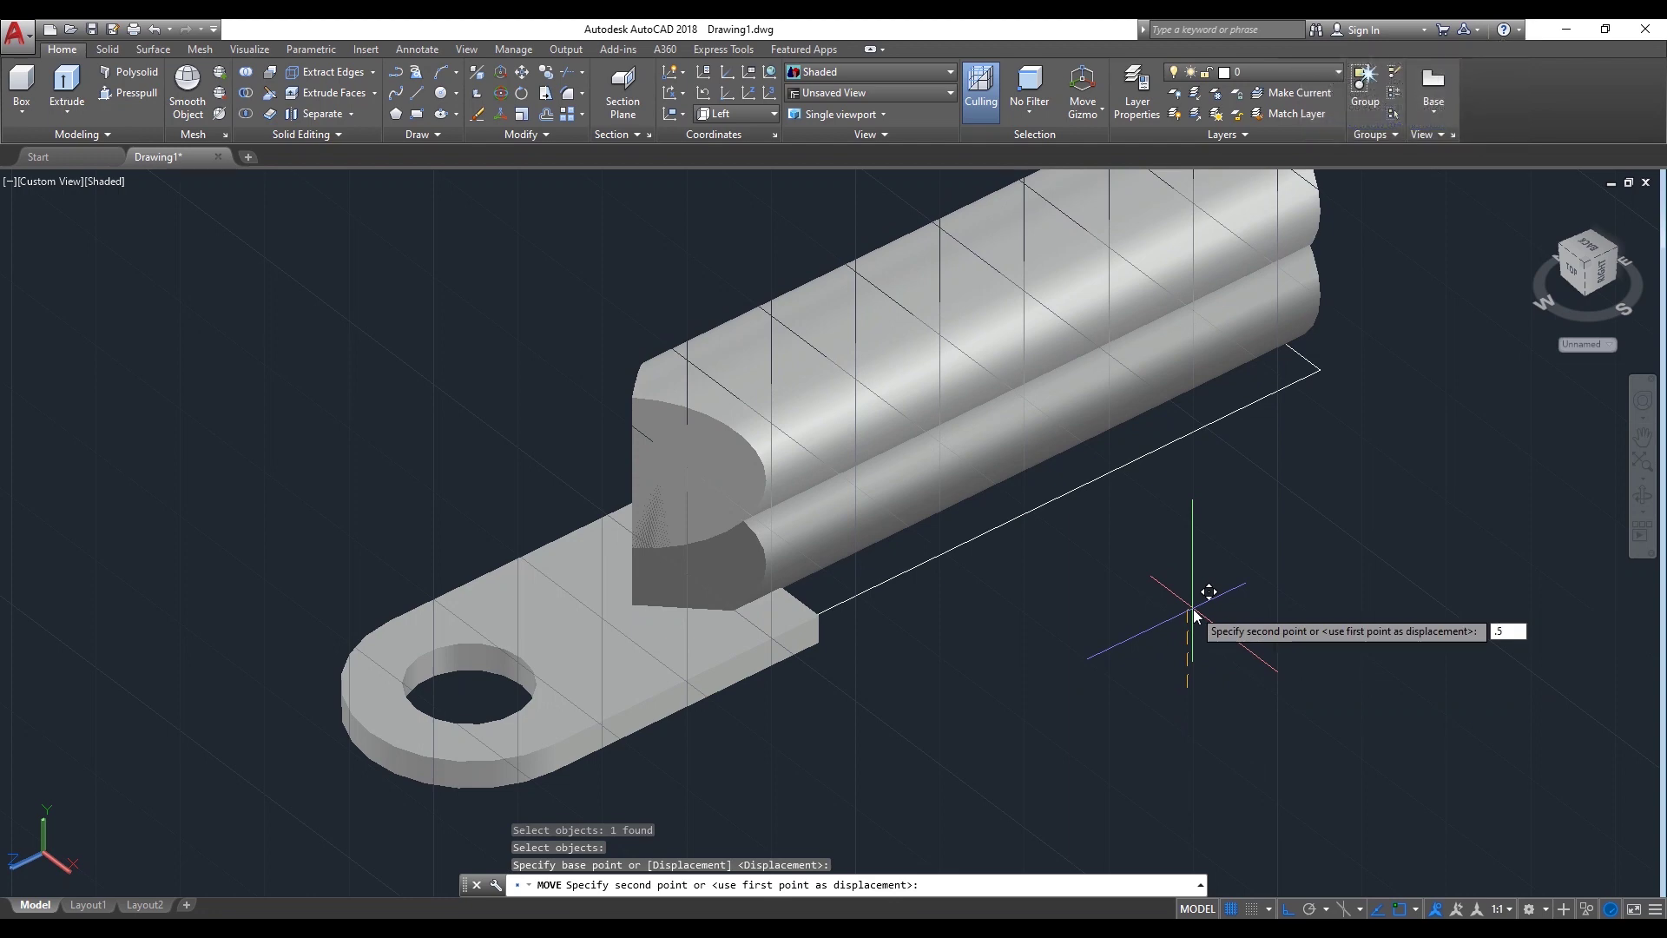
pyautogui.press('Return')
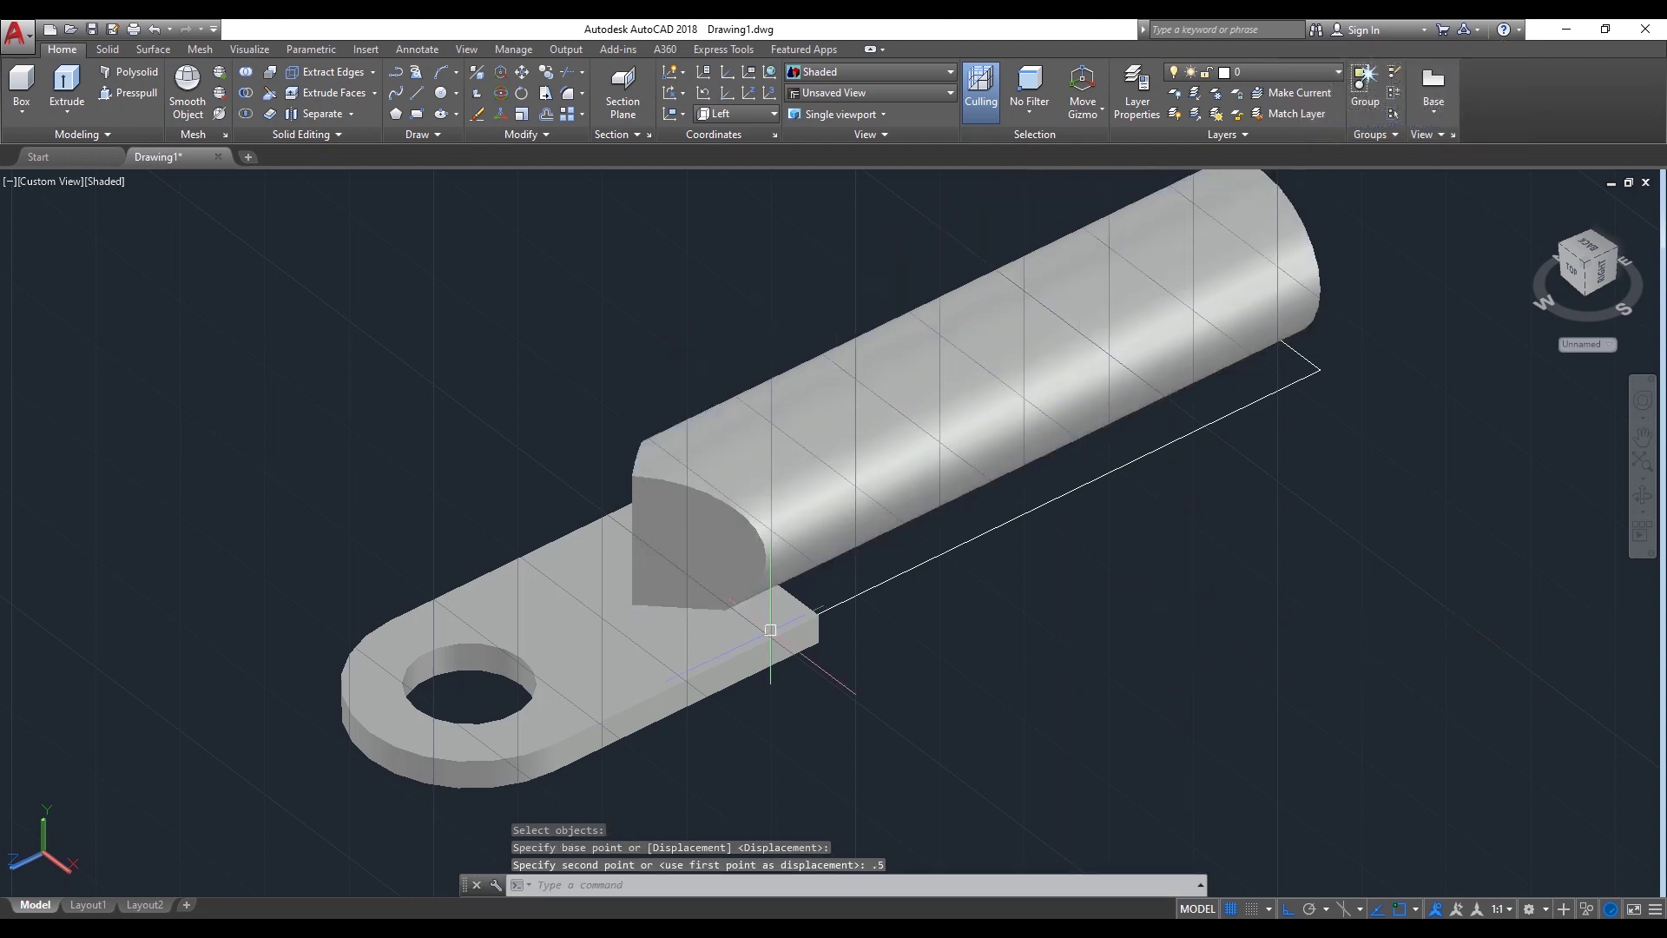
# Union the barrel and plate into one solid
pyautogui.write('un')
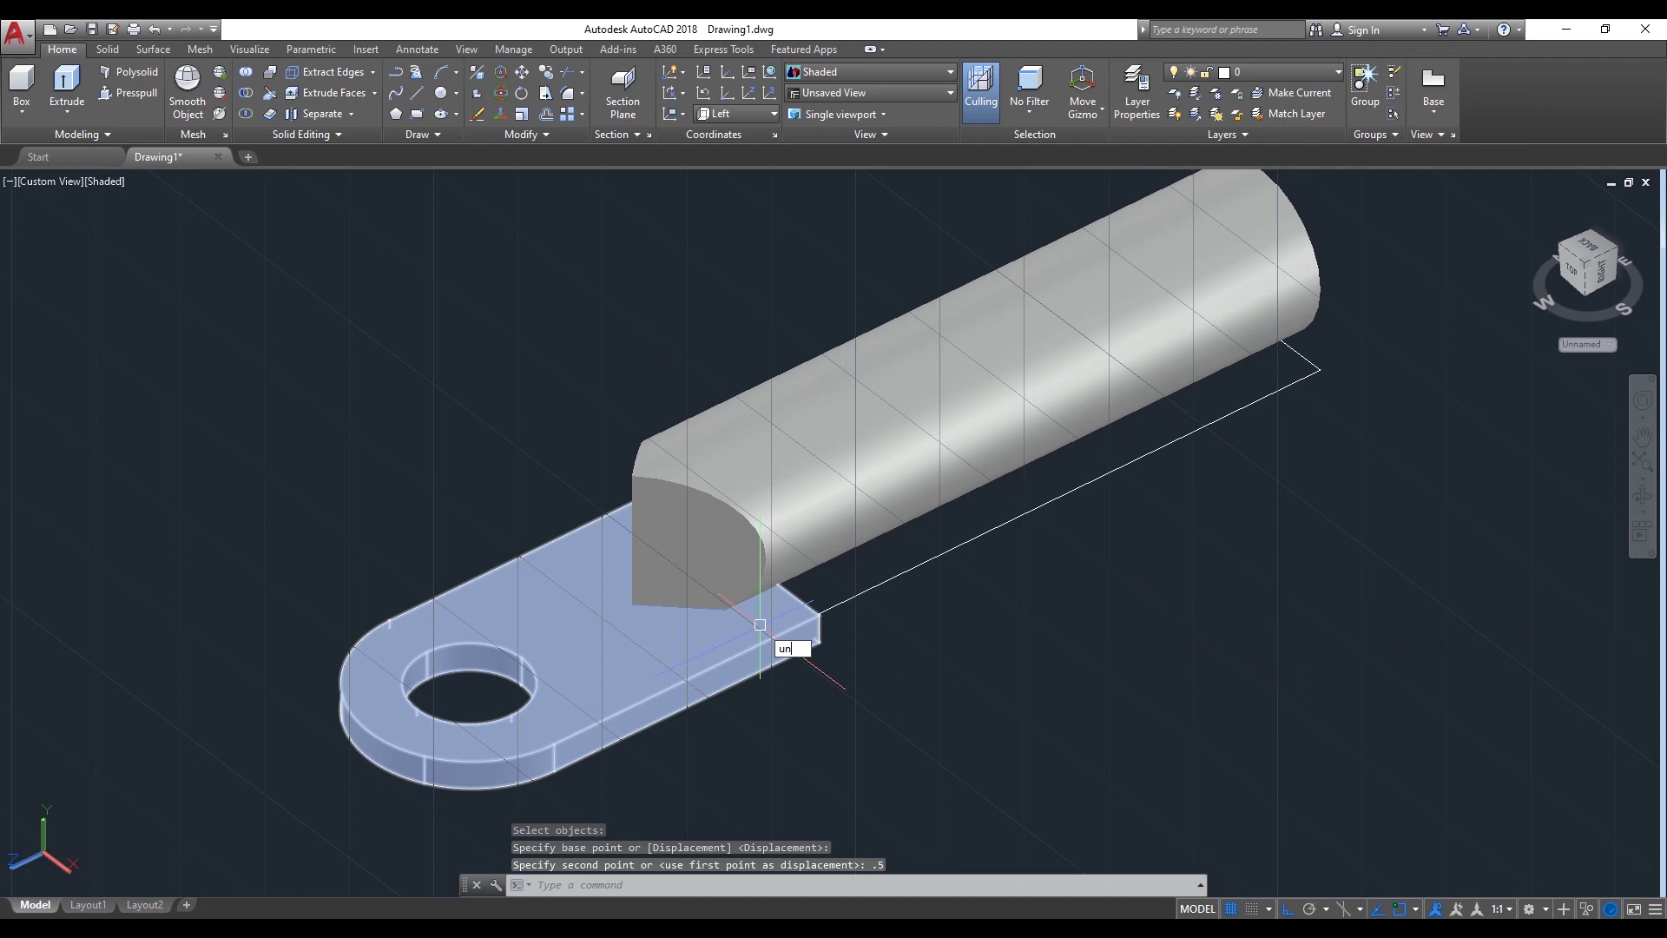
pyautogui.click(848, 666)
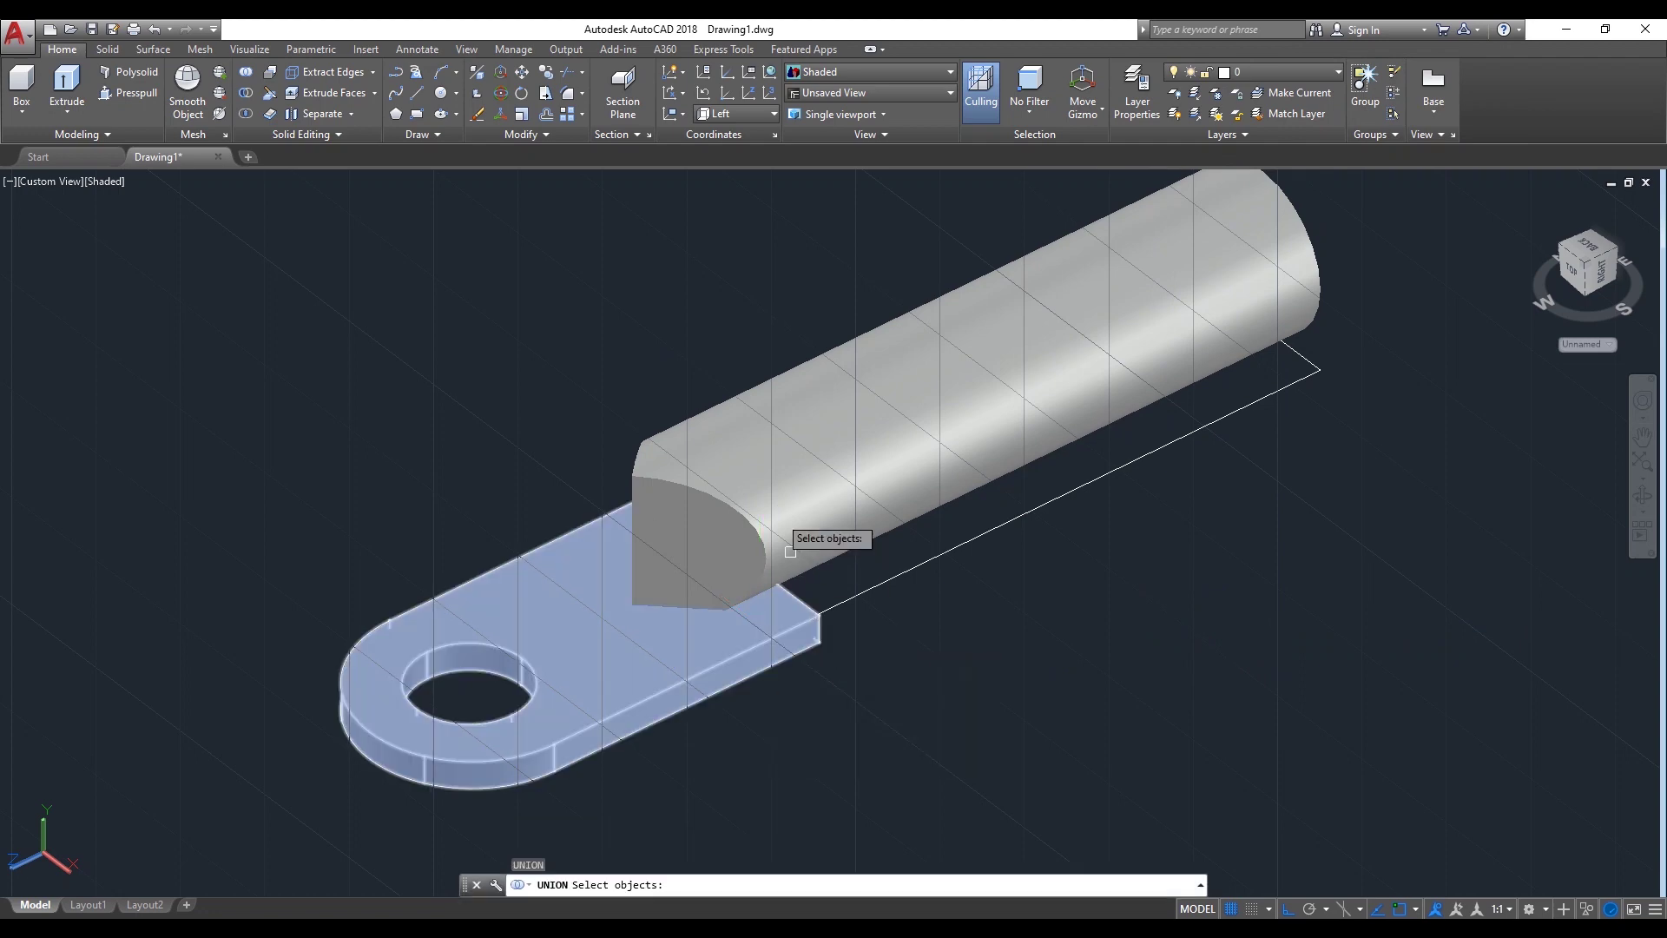
pyautogui.click(785, 523)
pyautogui.click(636, 646)
pyautogui.press('Return')
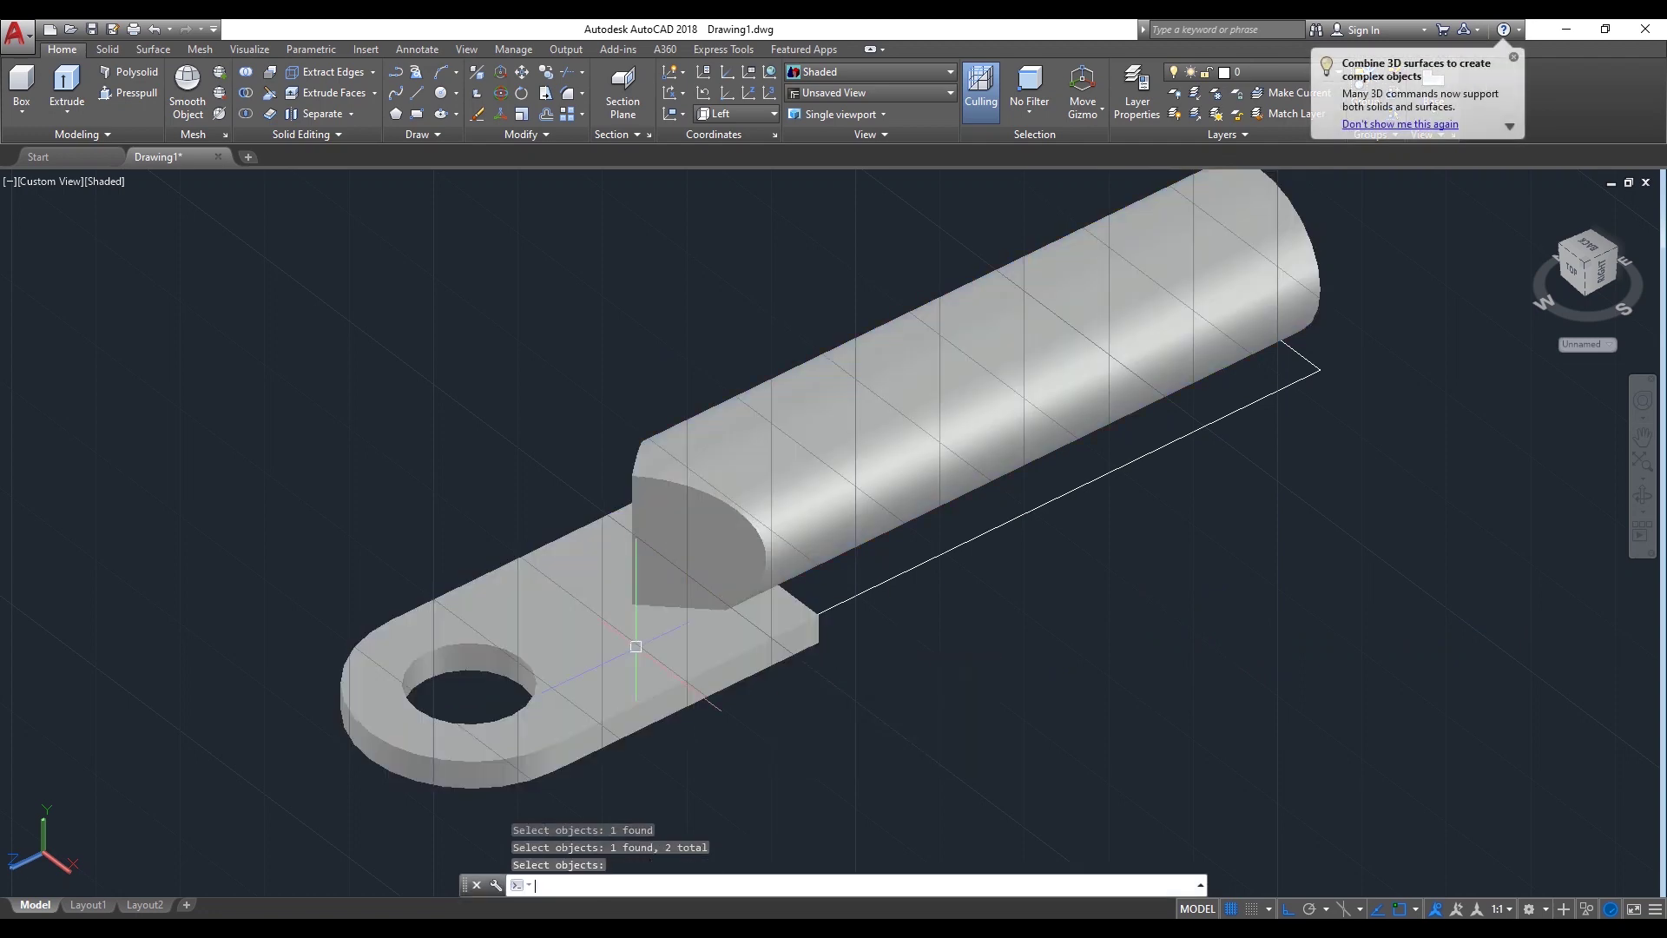
pyautogui.scroll(2, 654, 605)
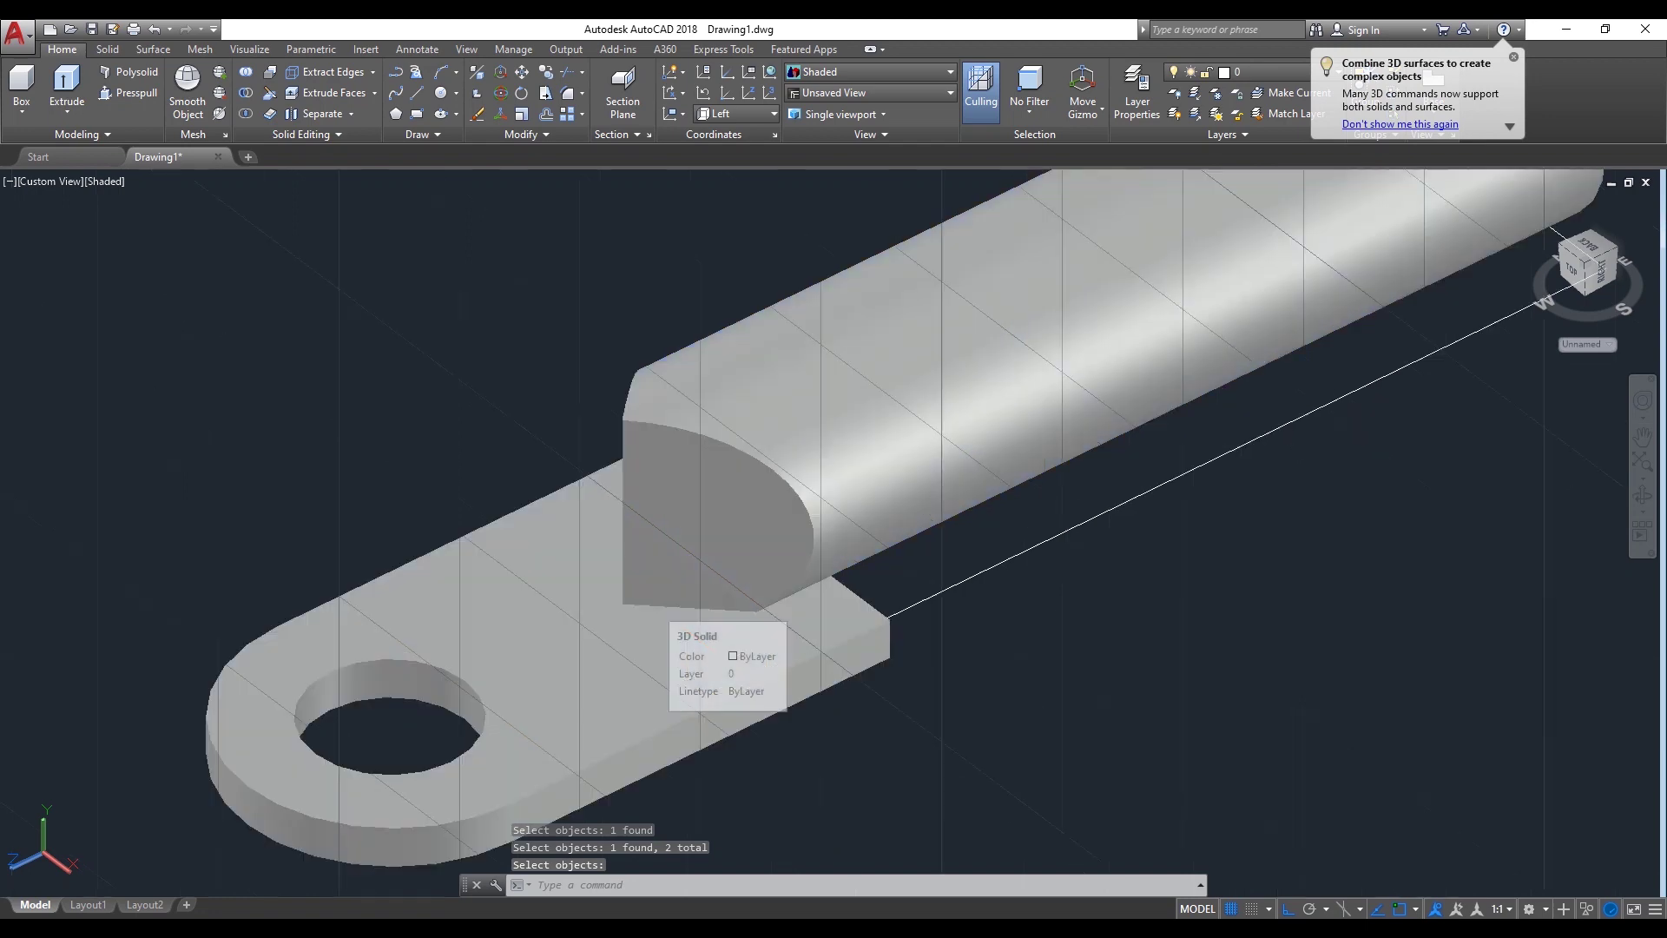
# Set the fillet radius to 3 and pick the barrel's base edge
pyautogui.write('f')
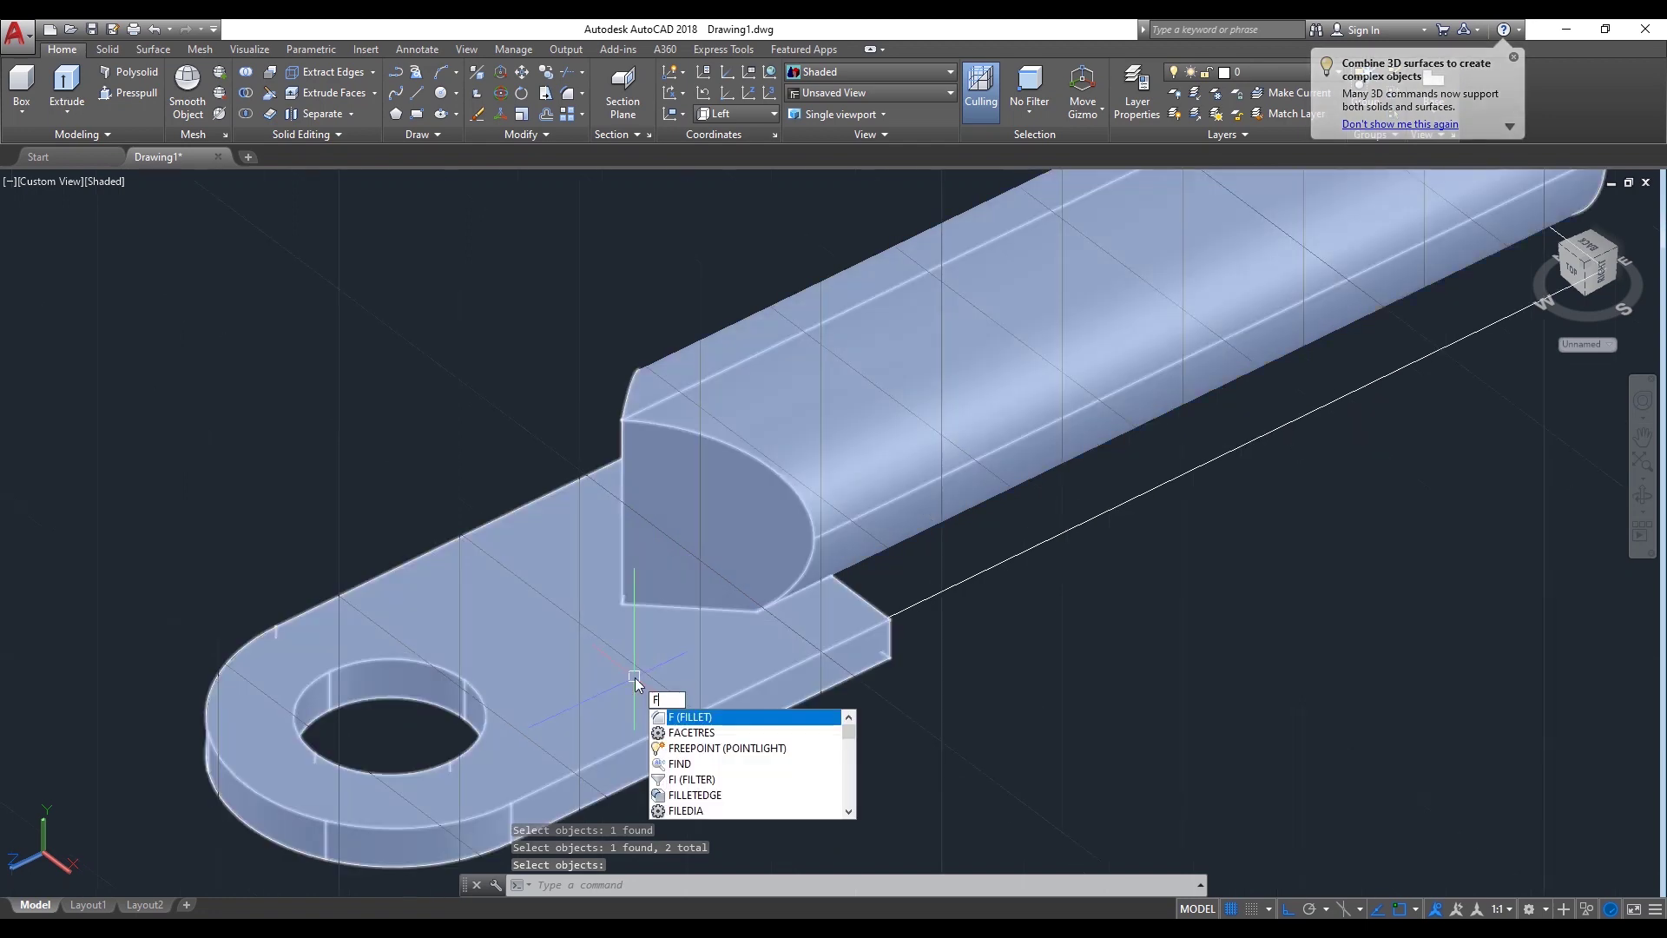
pyautogui.press('Return')
pyautogui.press('Return')
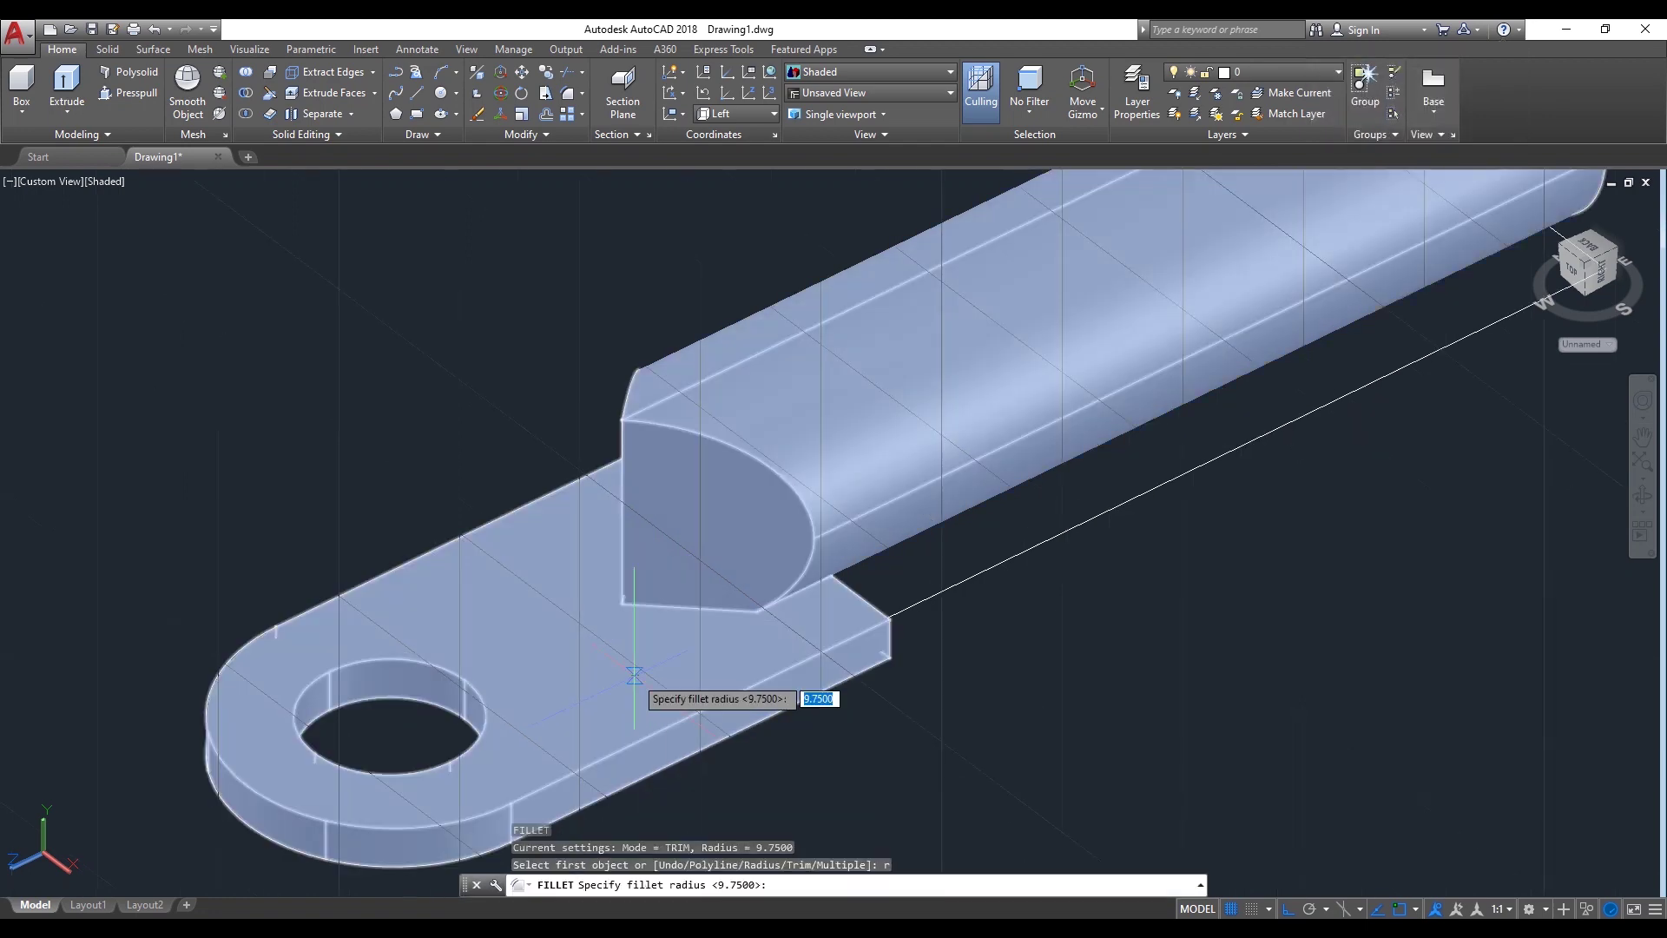
pyautogui.write('3')
pyautogui.press('Return')
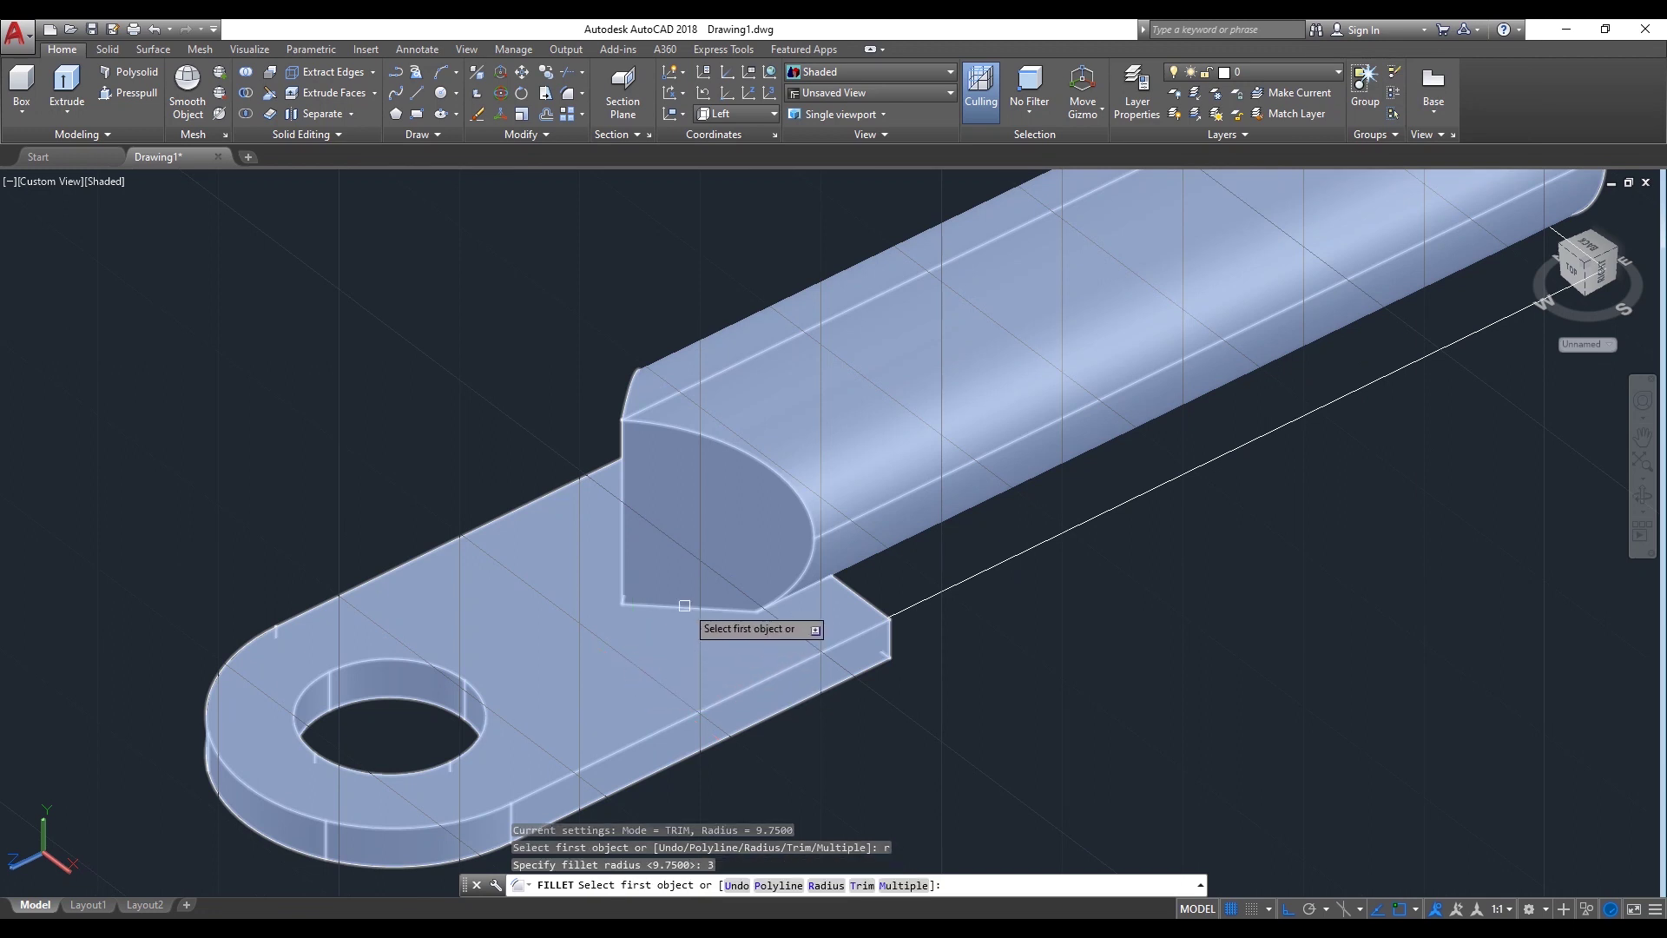
pyautogui.click(687, 602)
pyautogui.press('Return')
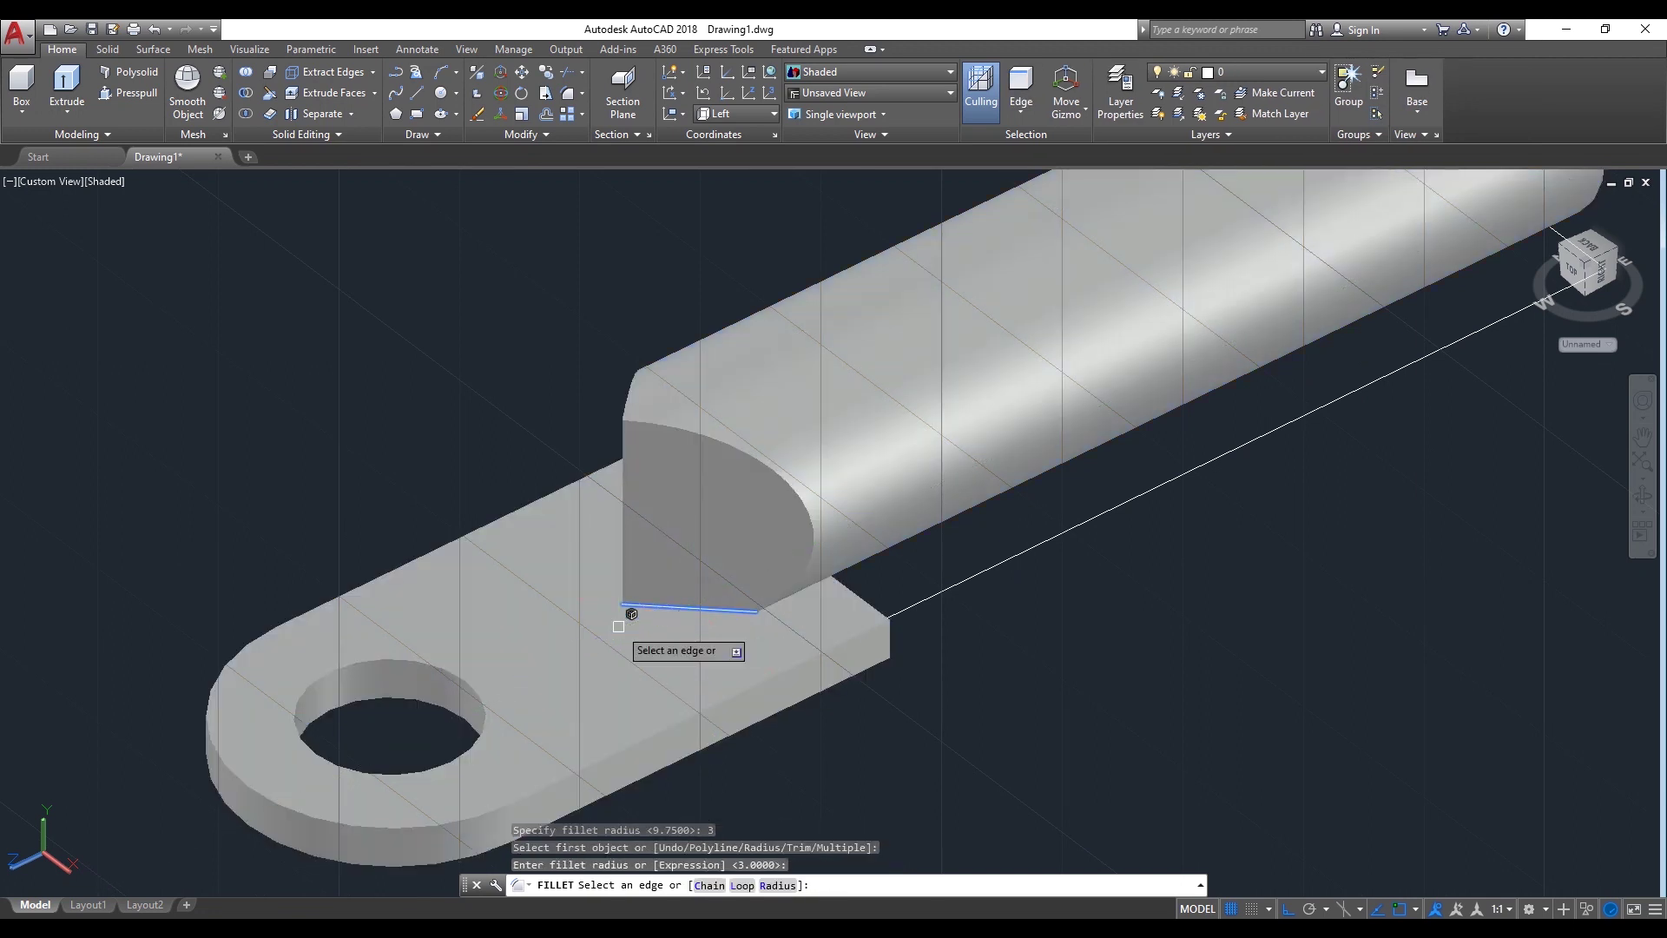
pyautogui.press('Return')
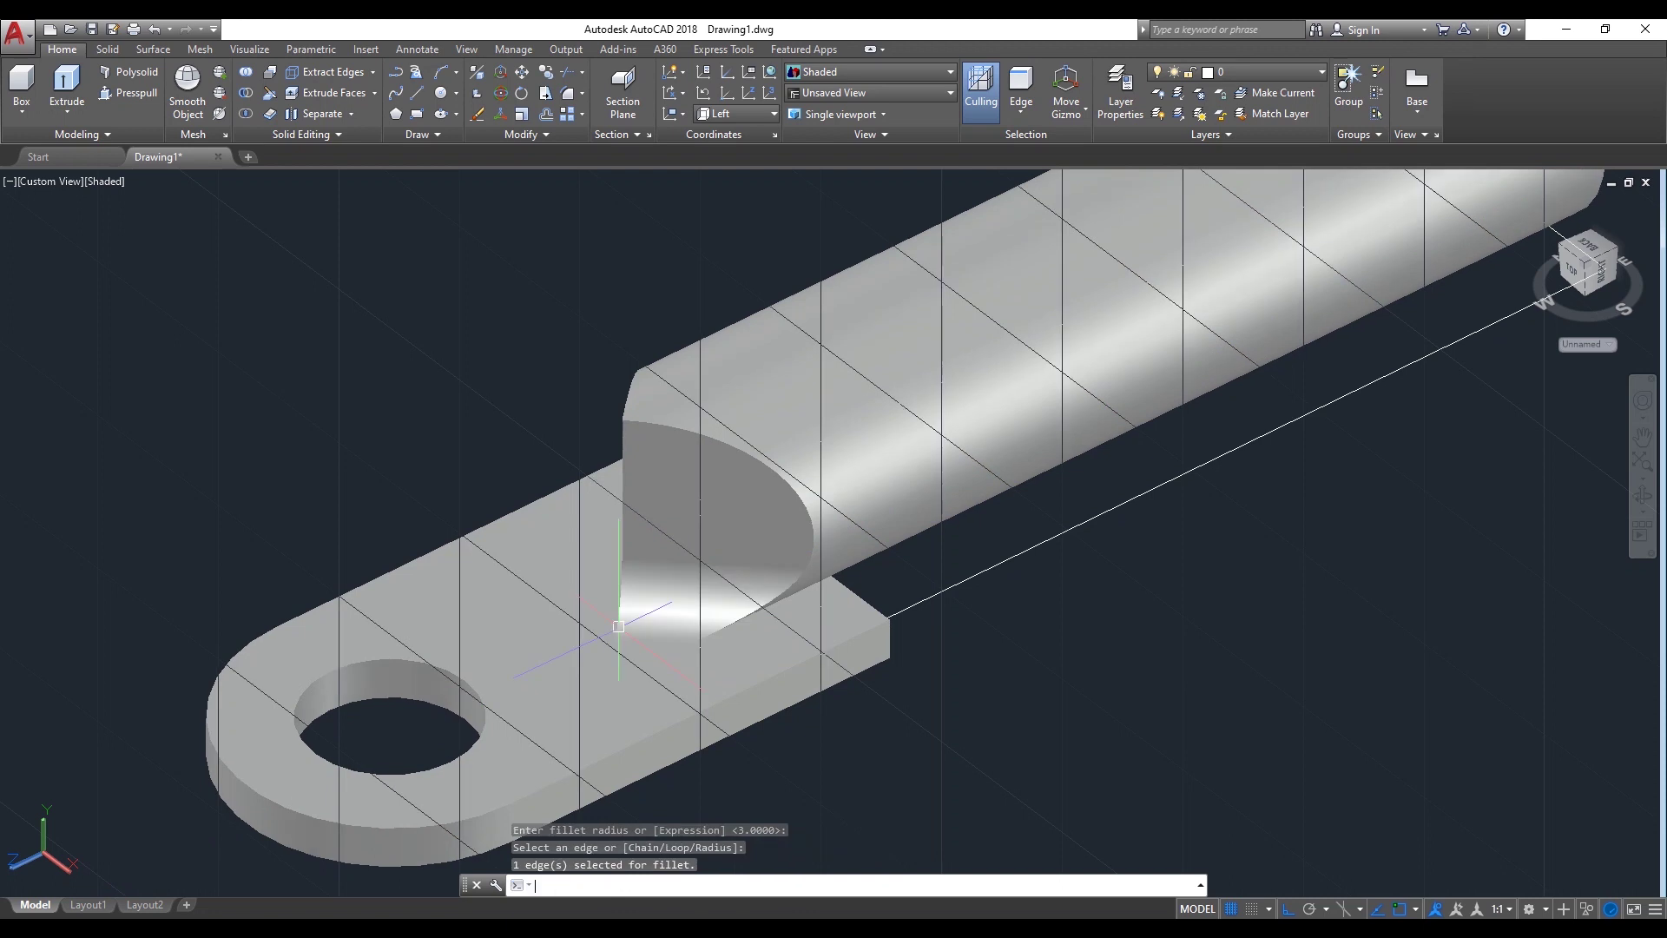
# Orbit to the barrel end and fillet the barrel-plate edge with radius 3
pyautogui.click(1640, 497)
pyautogui.moveTo(1179, 577)
pyautogui.mouseDown()
pyautogui.moveTo(1274, 565)
pyautogui.moveTo(1279, 584)
pyautogui.moveTo(1123, 692)
pyautogui.moveTo(1076, 785)
pyautogui.moveTo(1161, 368)
pyautogui.mouseUp()
pyautogui.rightClick(1162, 368)
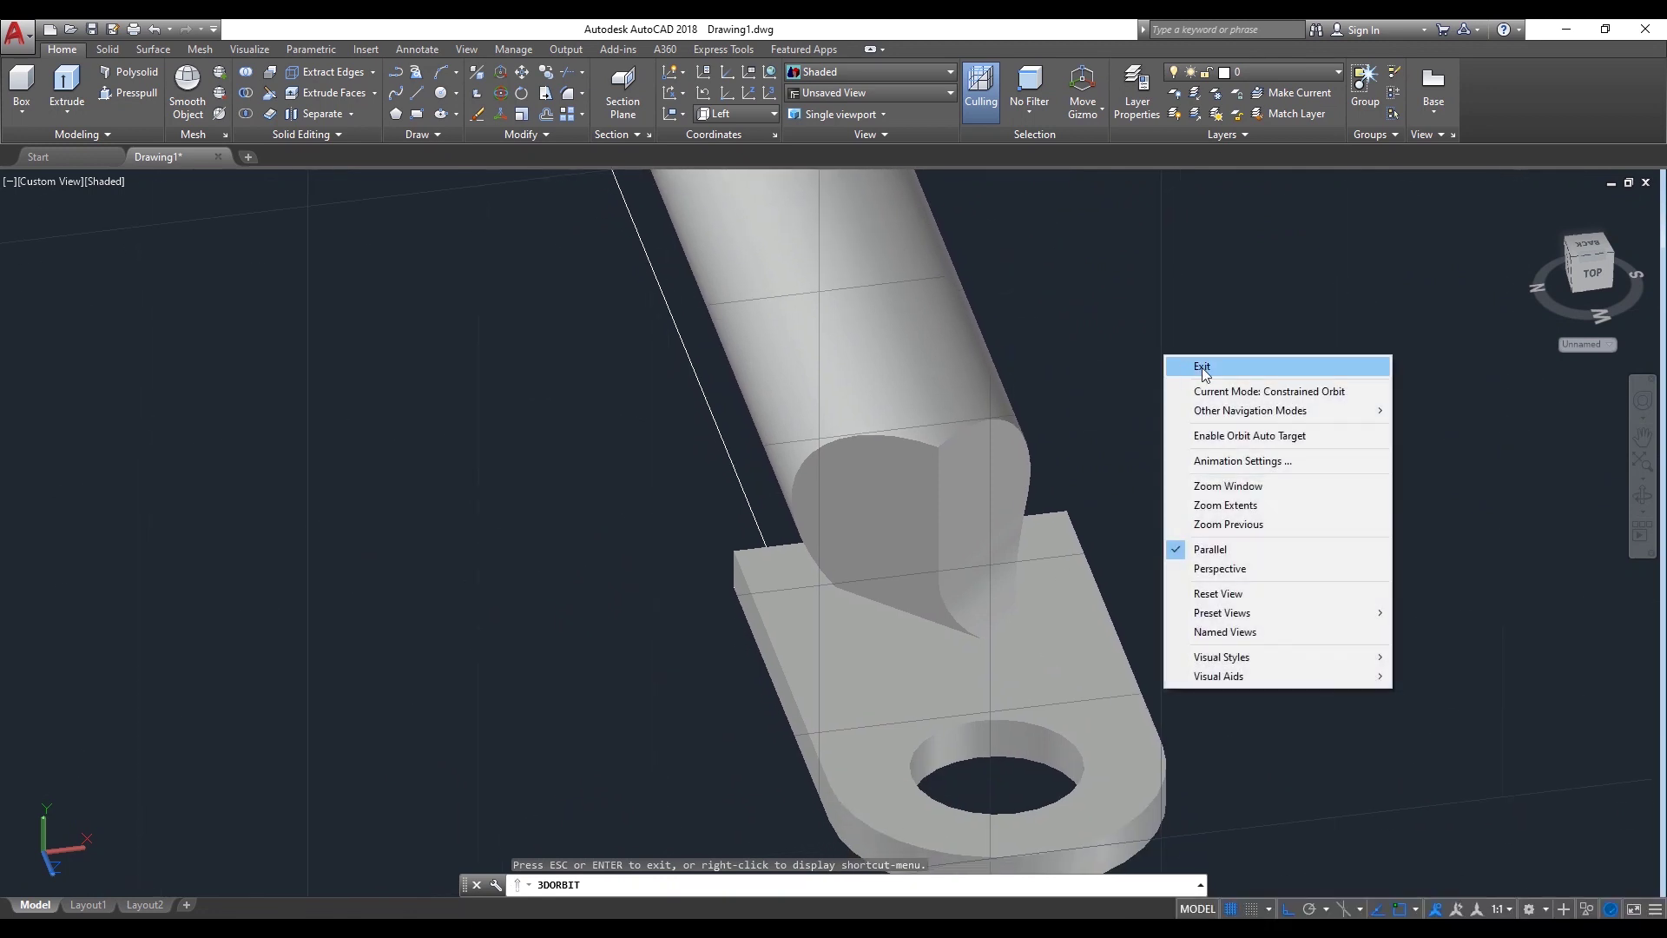
pyautogui.click(1183, 363)
pyautogui.press('Return')
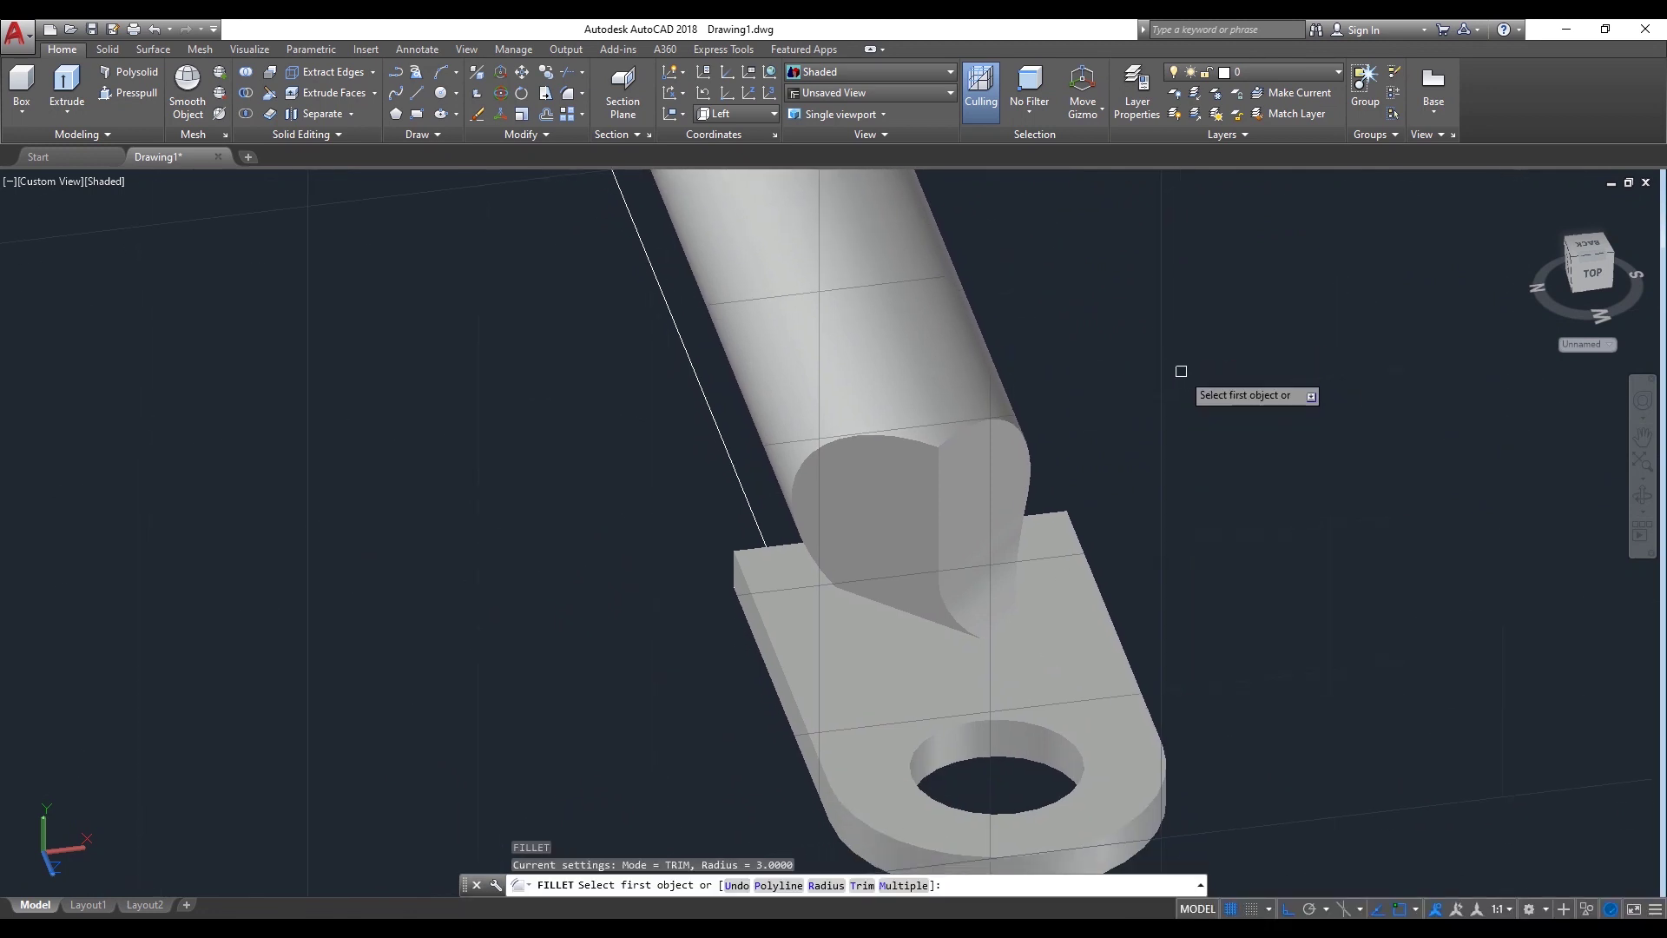
pyautogui.write('r')
pyautogui.press('Return')
pyautogui.press('Return')
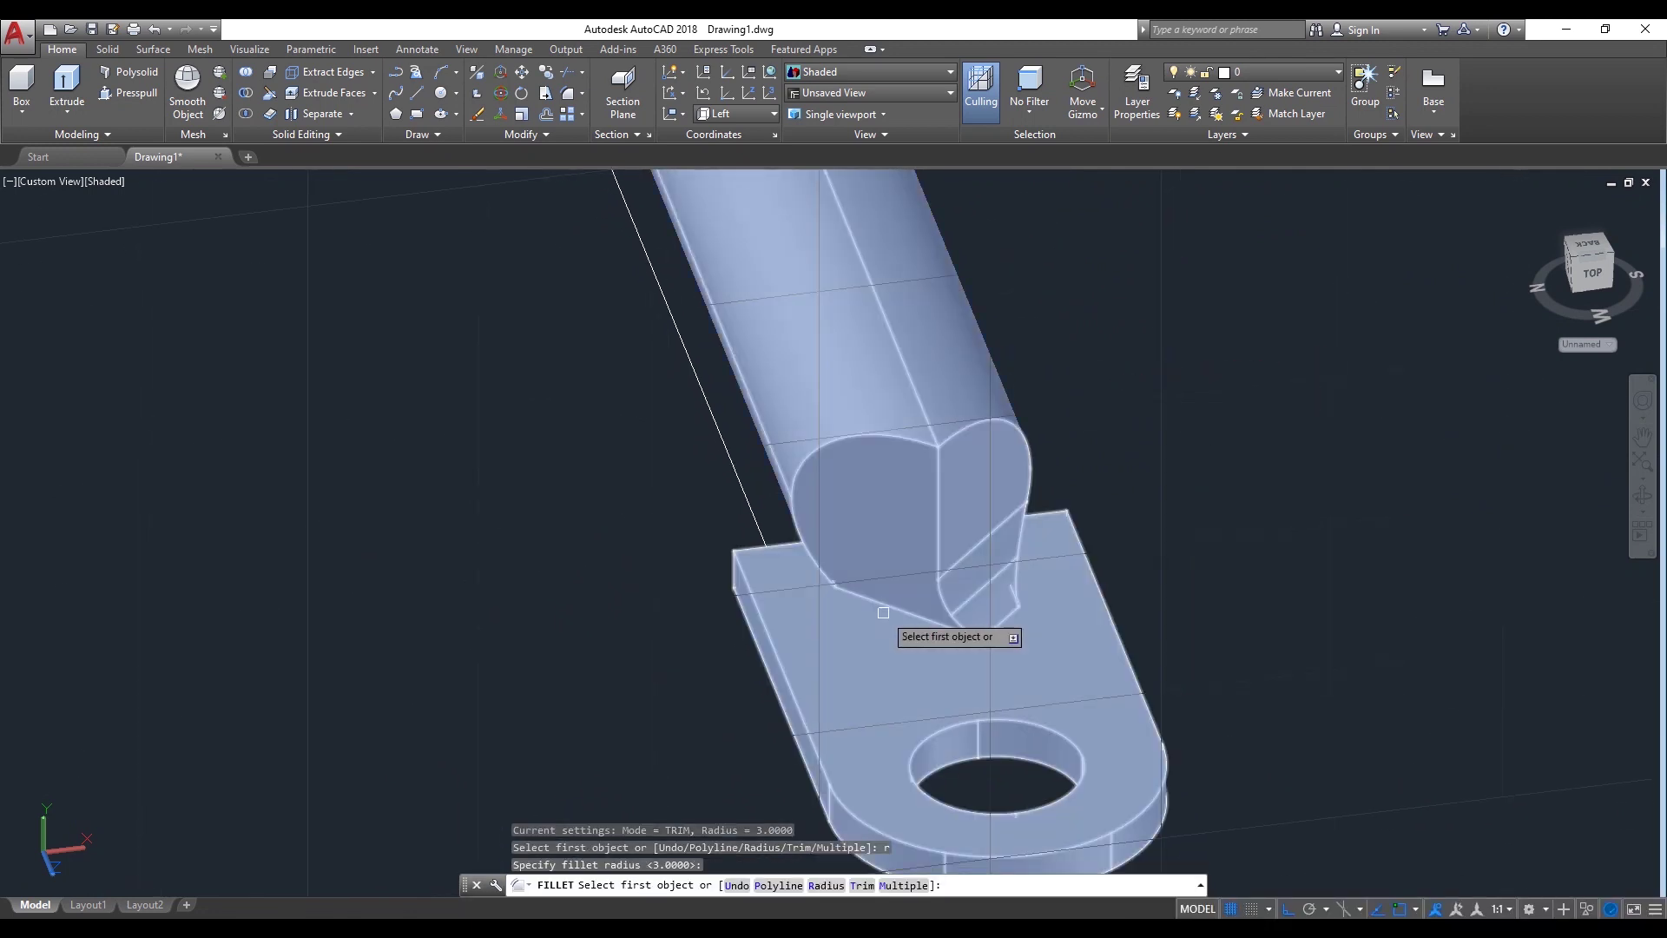
pyautogui.click(883, 605)
pyautogui.press('Return')
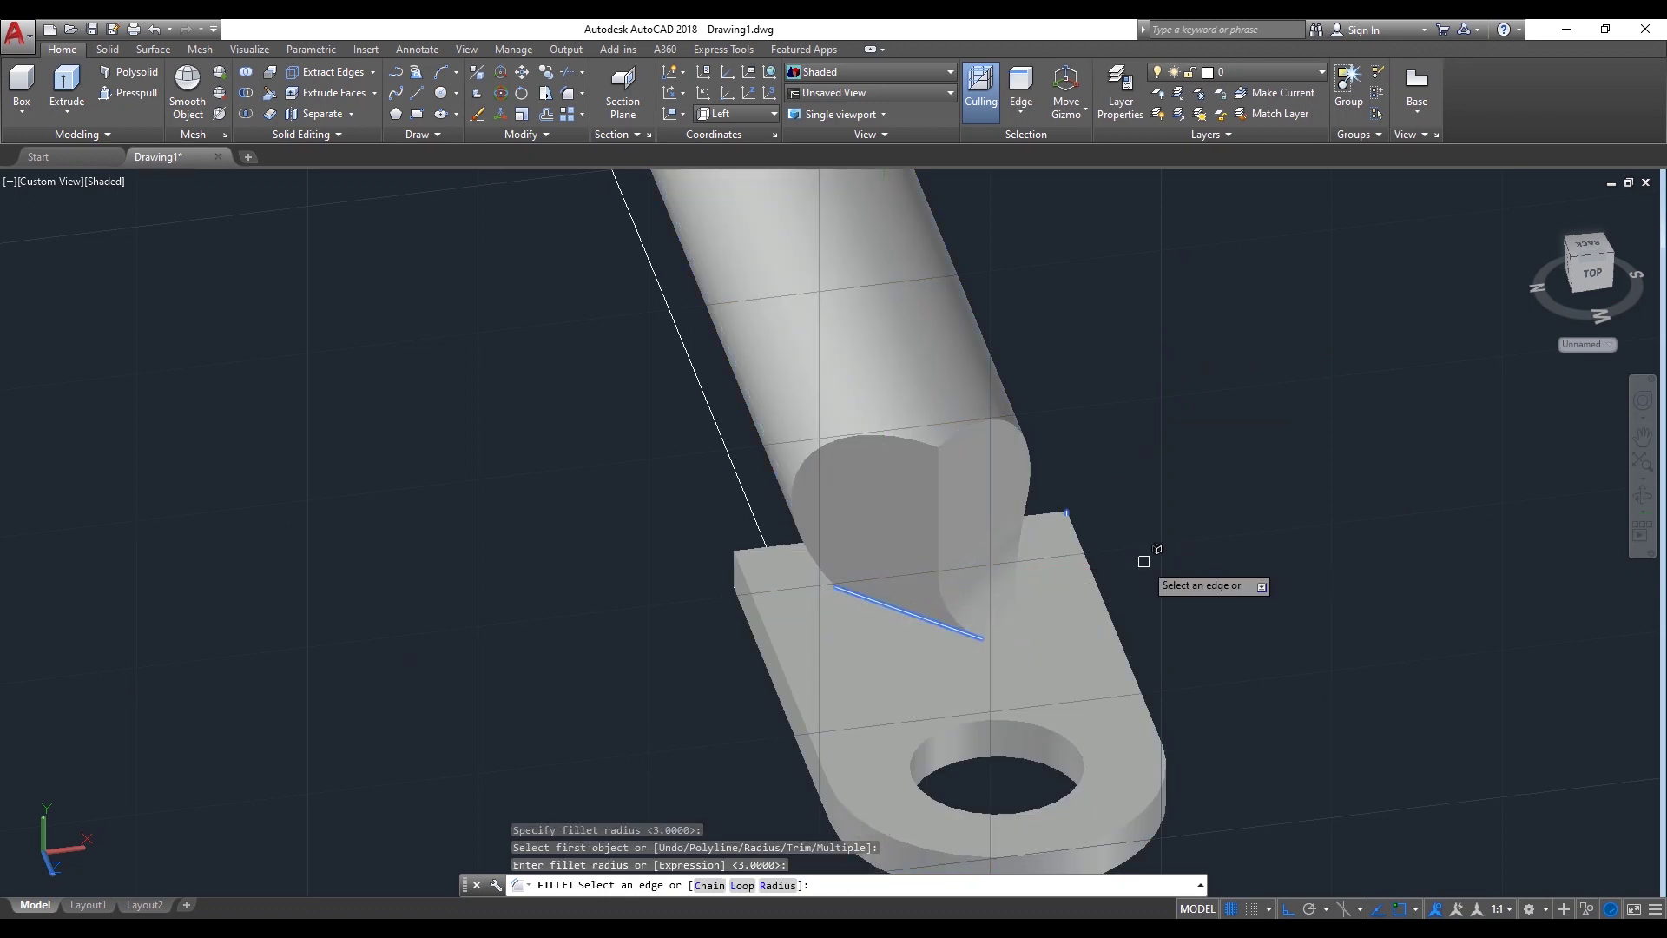
pyautogui.press('Return')
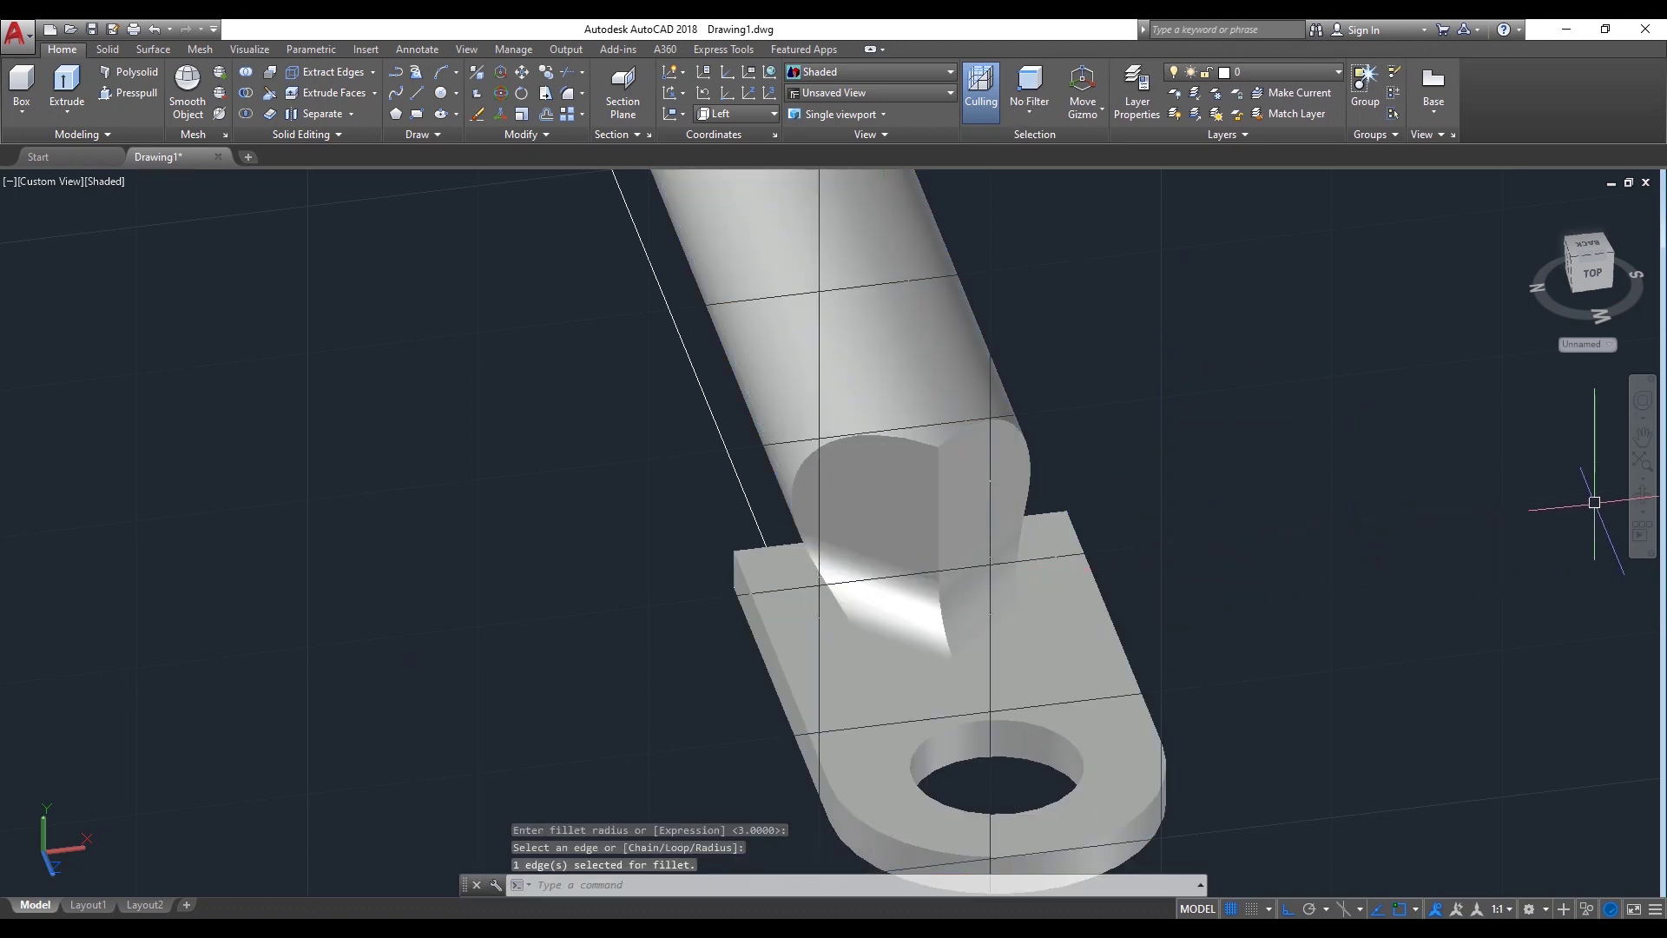
# Orbit the model to a new side view of the barrel-plate joint
pyautogui.click(1642, 497)
pyautogui.moveTo(1250, 521)
pyautogui.mouseDown()
pyautogui.moveTo(1133, 482)
pyautogui.moveTo(987, 522)
pyautogui.mouseUp()
pyautogui.rightClick(719, 310)
pyautogui.click(723, 296)
pyautogui.write('fillet')
pyautogui.press('Return')
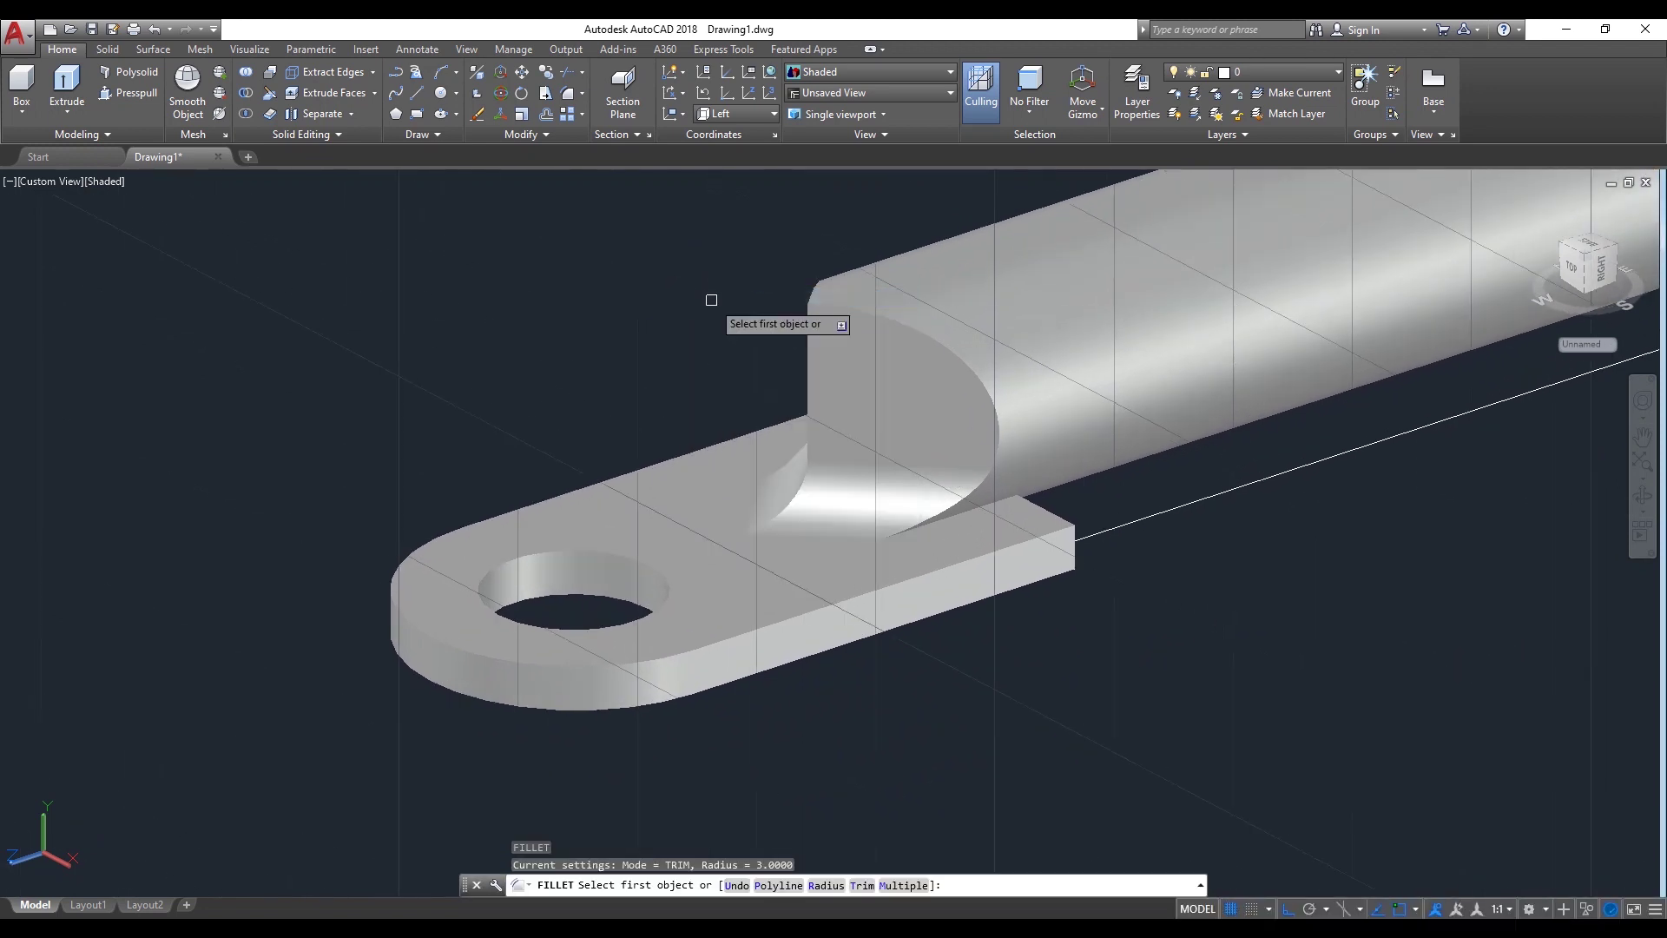
# Fillet the near barrel-to-plate edge with radius 3
pyautogui.write('r')
pyautogui.press('Return')
pyautogui.press('Return')
pyautogui.scroll(2, 934, 528)
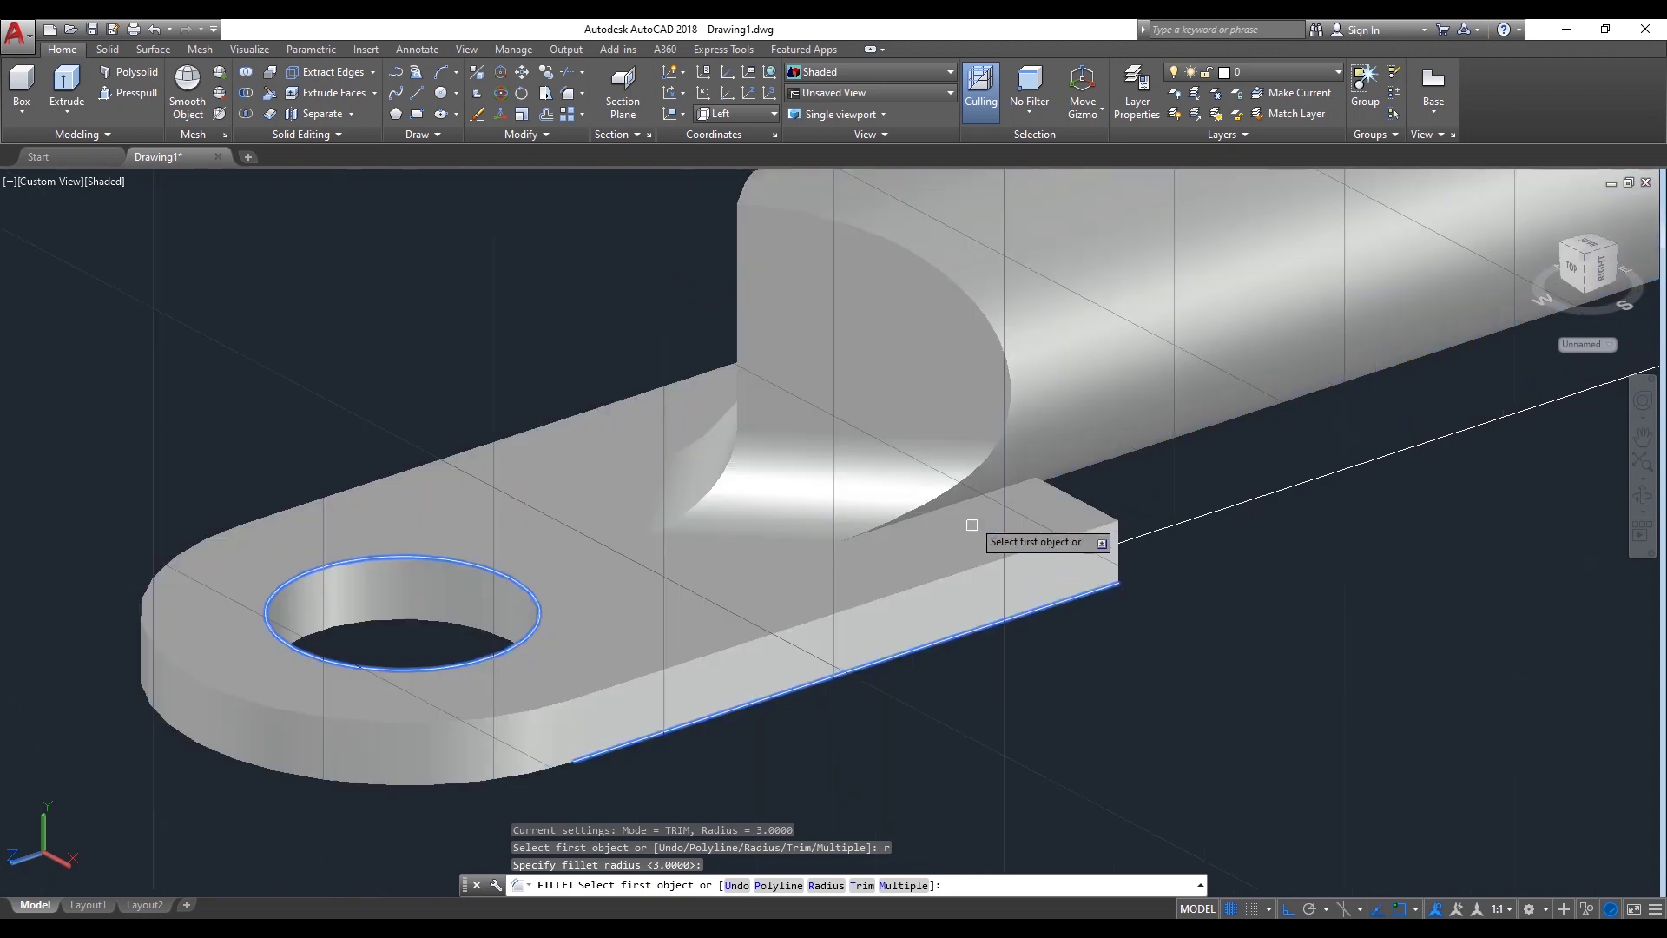
pyautogui.click(961, 499)
pyautogui.press('Return')
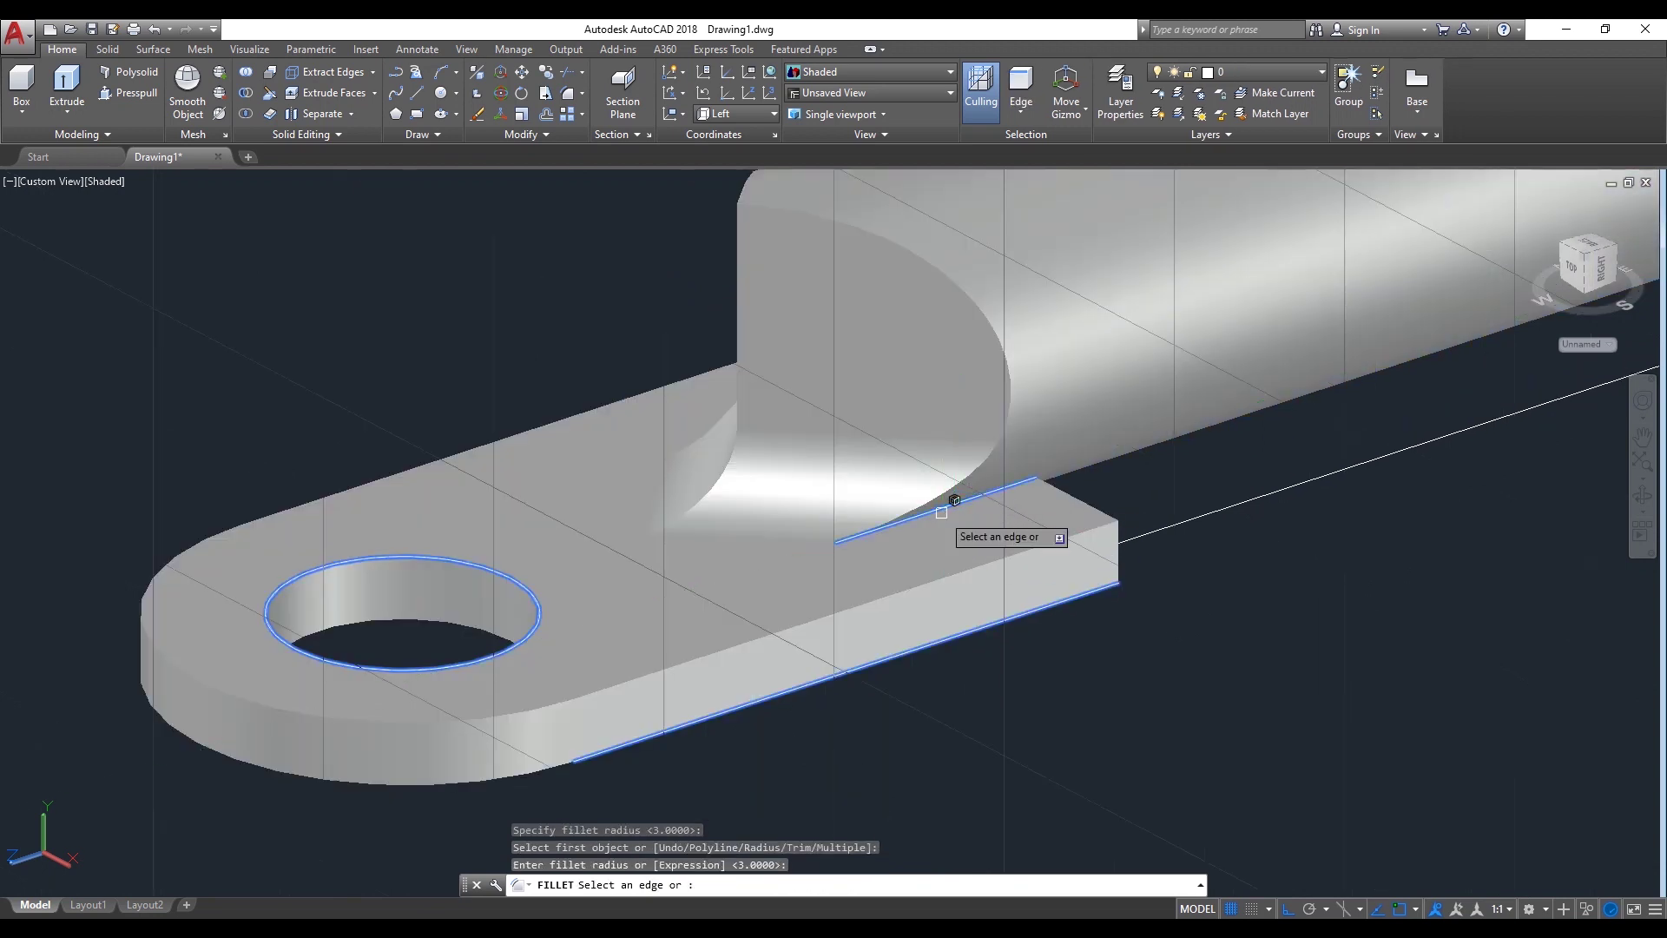
pyautogui.press('Return')
pyautogui.scroll(-2, 781, 532)
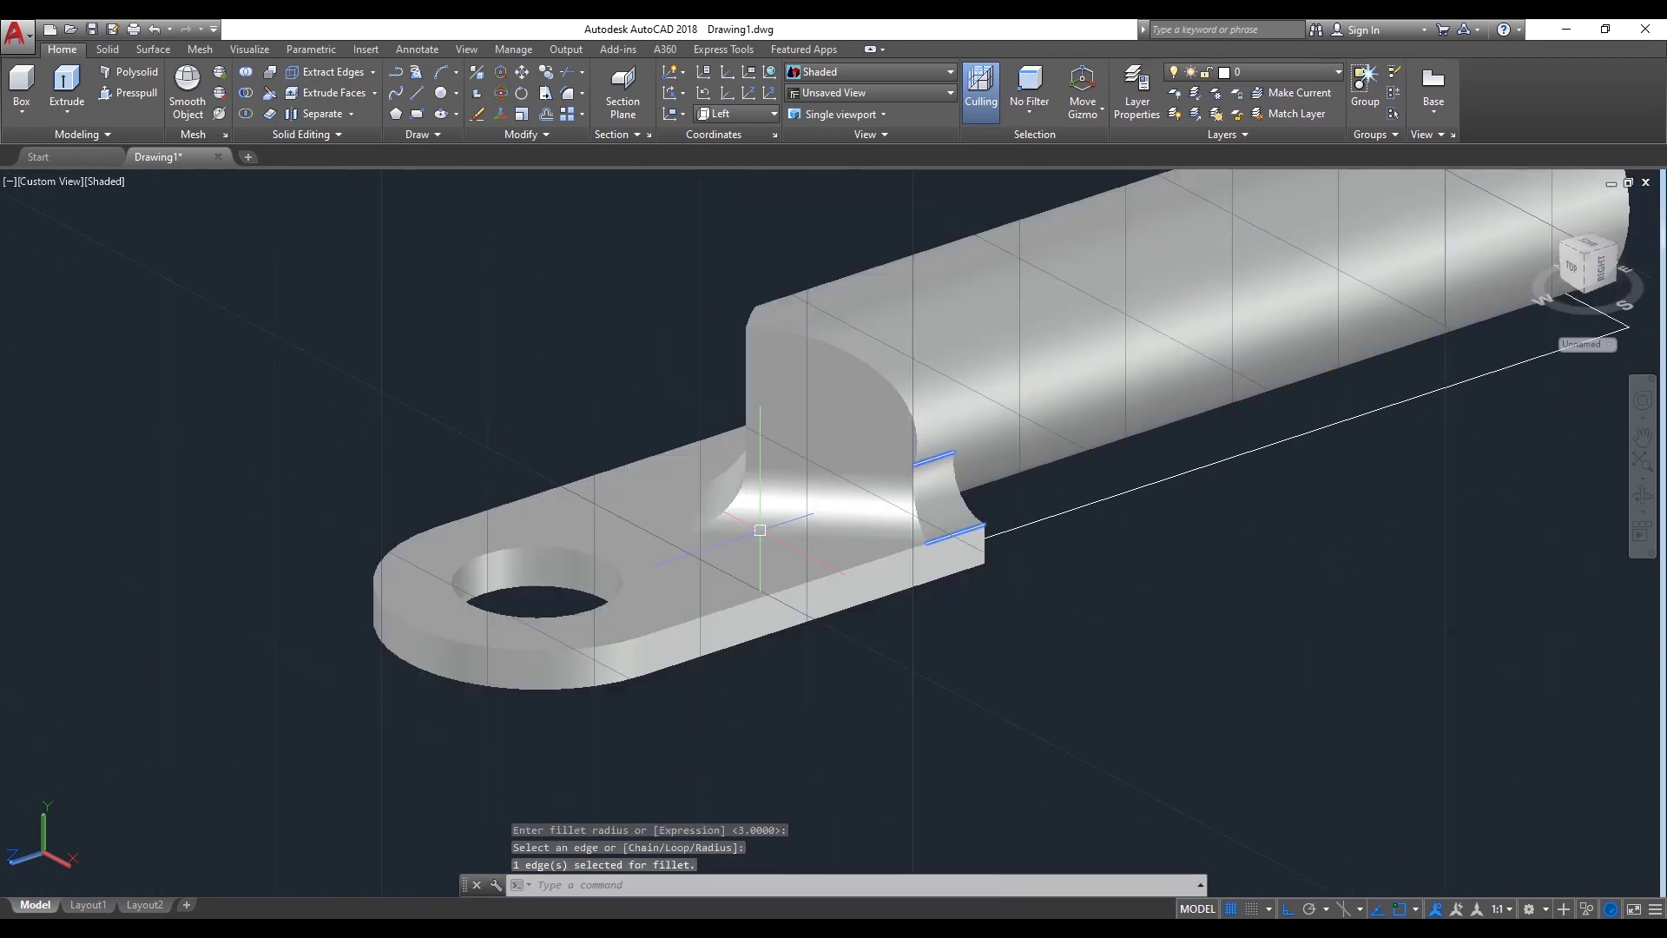
# Orbit the model to view the far side of the joint
pyautogui.click(1642, 495)
pyautogui.moveTo(1036, 515)
pyautogui.mouseDown()
pyautogui.moveTo(1303, 533)
pyautogui.moveTo(1388, 521)
pyautogui.moveTo(986, 488)
pyautogui.moveTo(948, 551)
pyautogui.moveTo(966, 594)
pyautogui.moveTo(795, 569)
pyautogui.mouseUp()
pyautogui.rightClick(1023, 330)
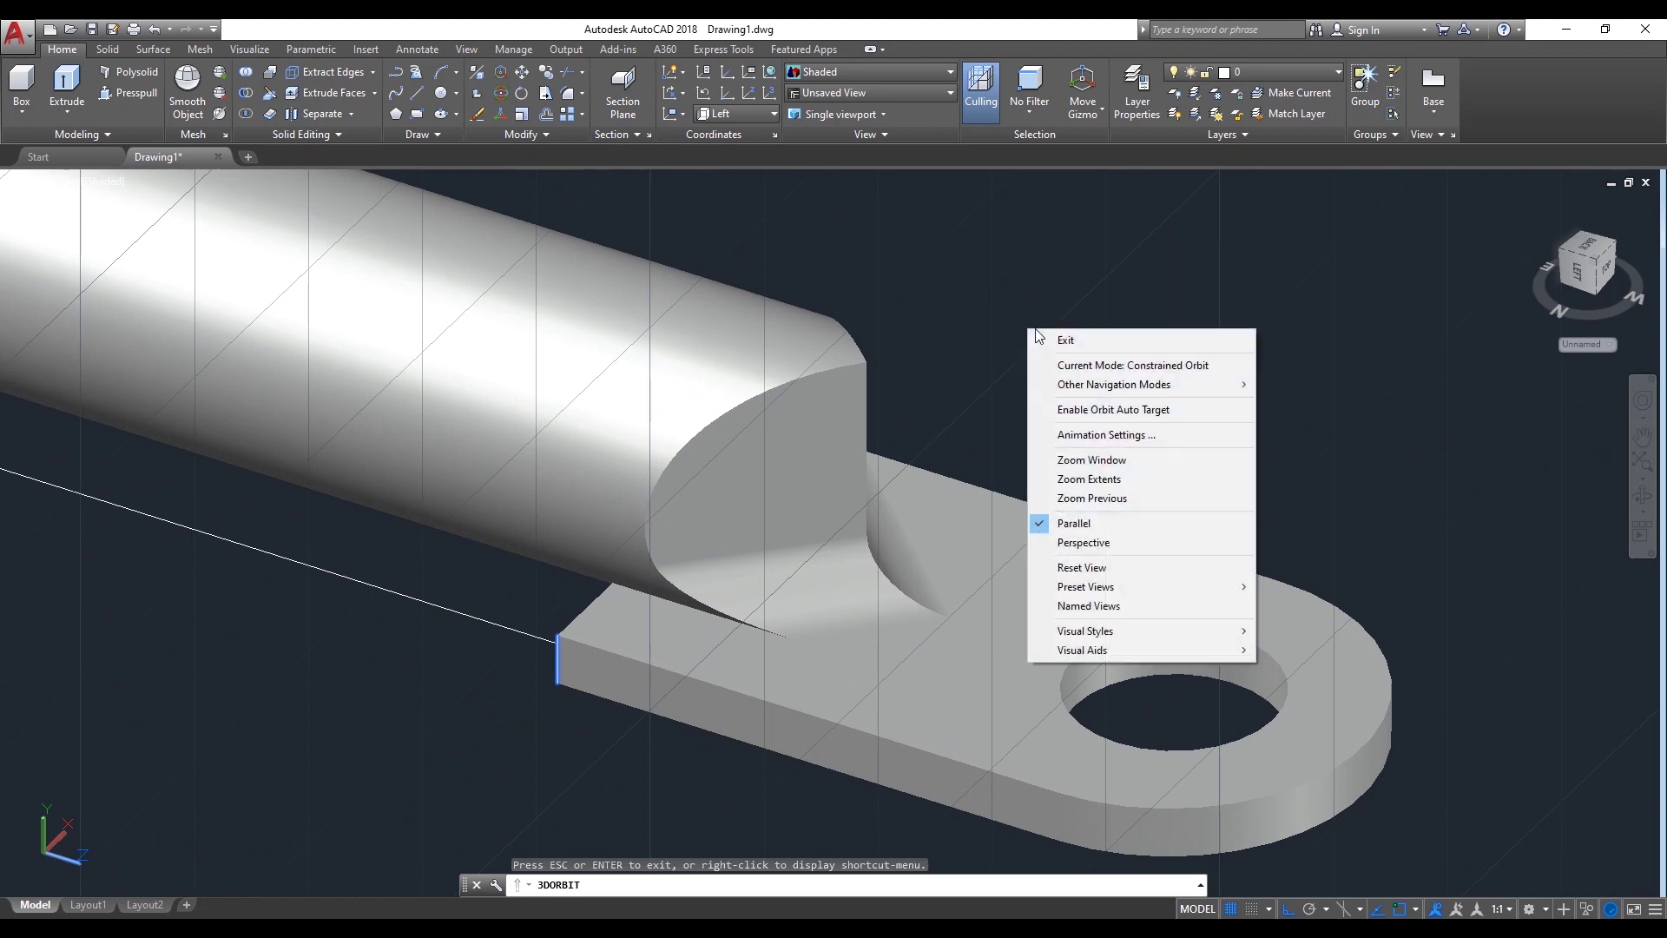
pyautogui.click(1042, 337)
# Fillet the opposite barrel-to-plate edge with radius 3
pyautogui.write('f')
pyautogui.press('Return')
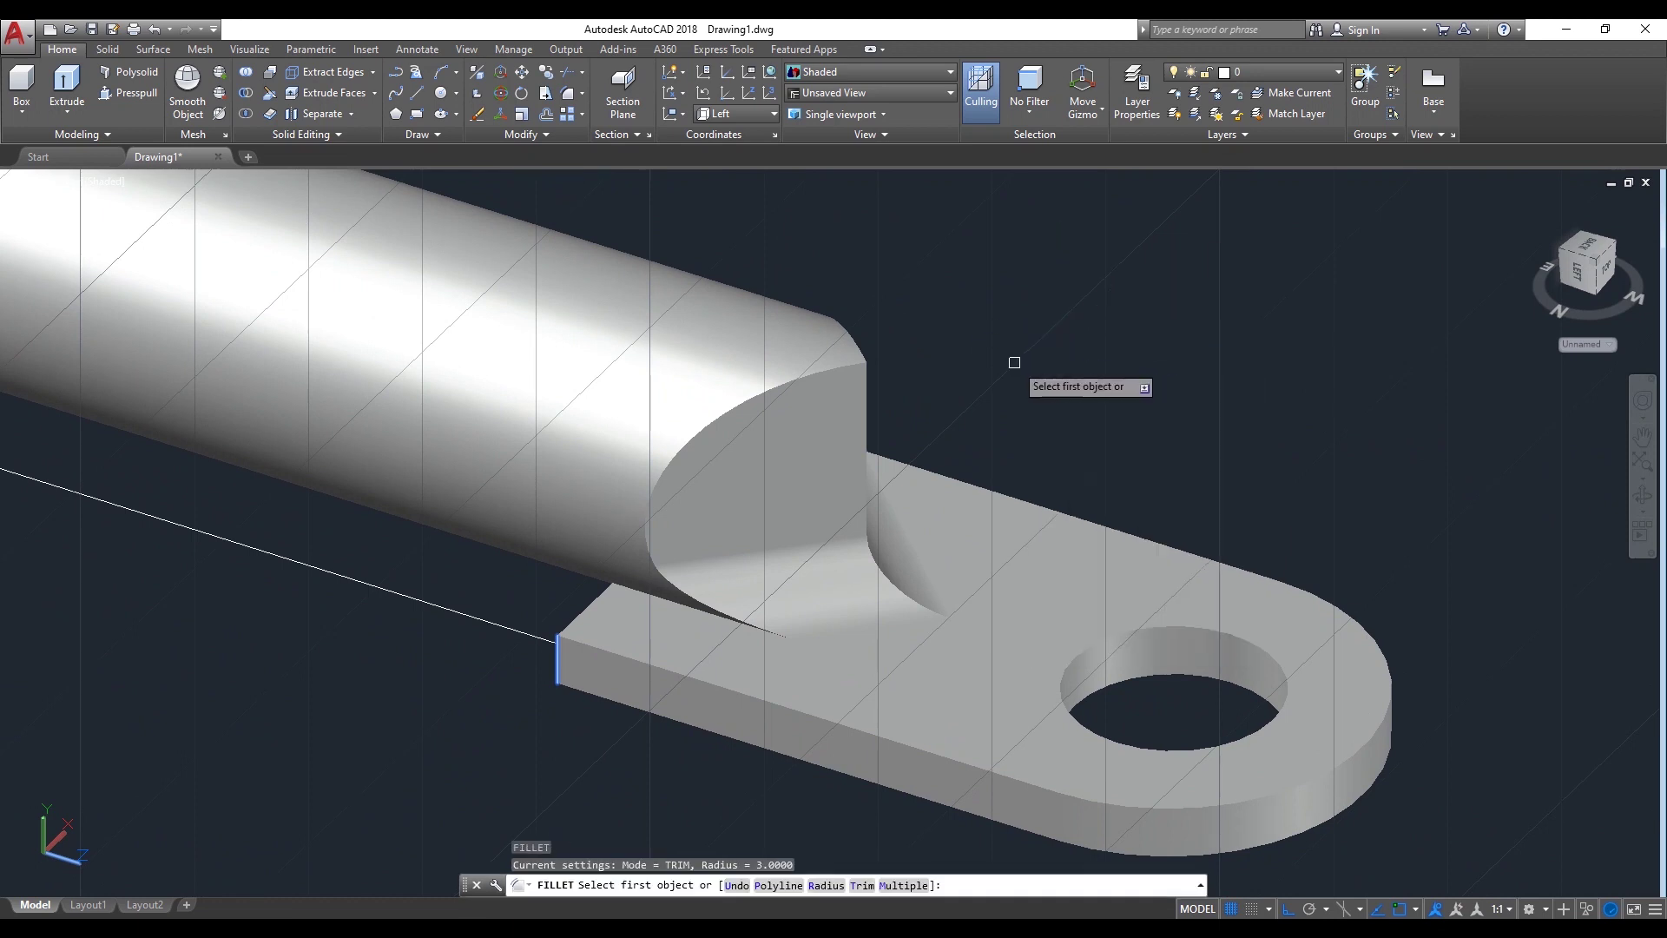
pyautogui.write('r')
pyautogui.press('Return')
pyautogui.press('Return')
pyautogui.scroll(2, 699, 615)
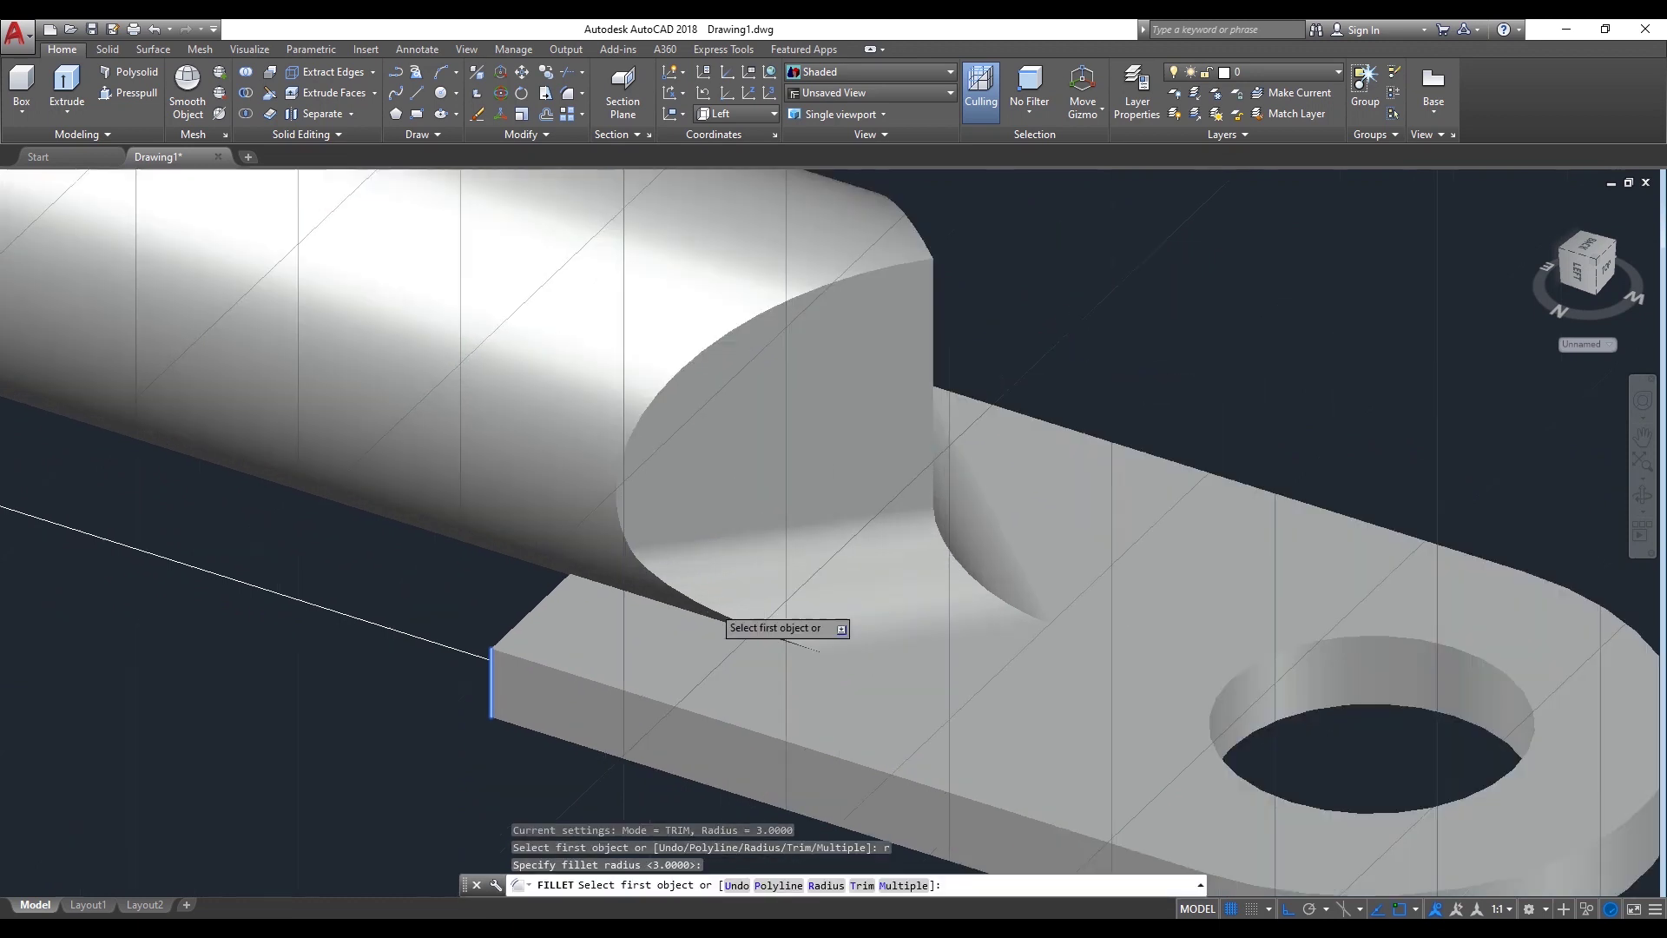
pyautogui.click(694, 615)
pyautogui.press('Return')
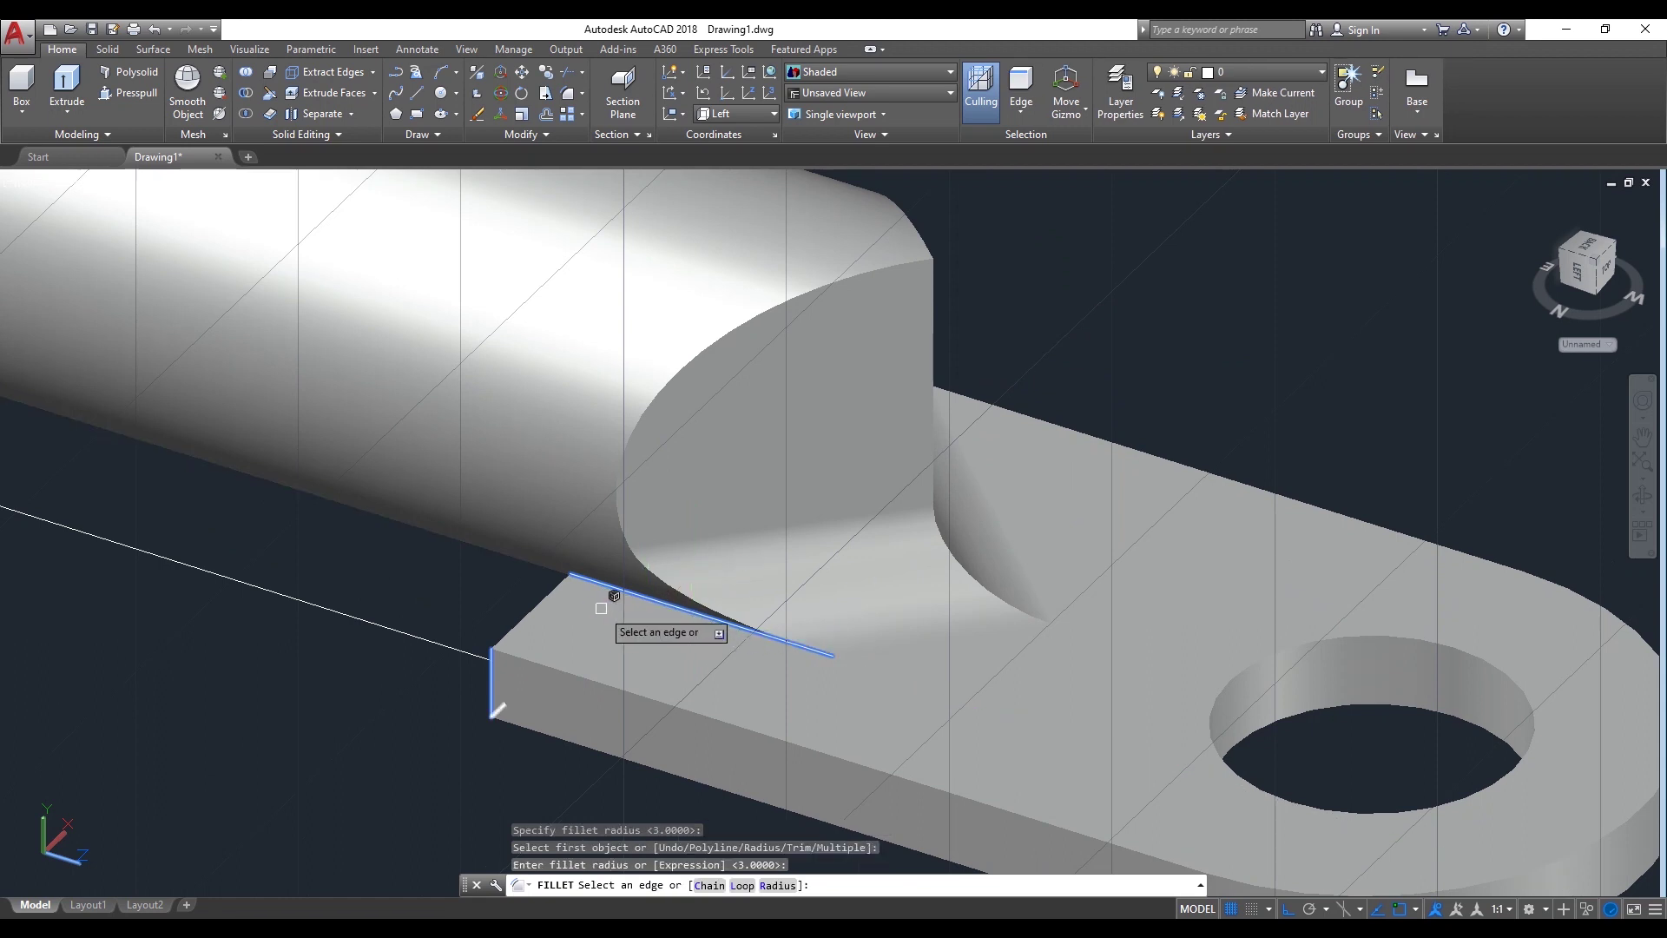
pyautogui.press('Return')
pyautogui.scroll(-2, 519, 574)
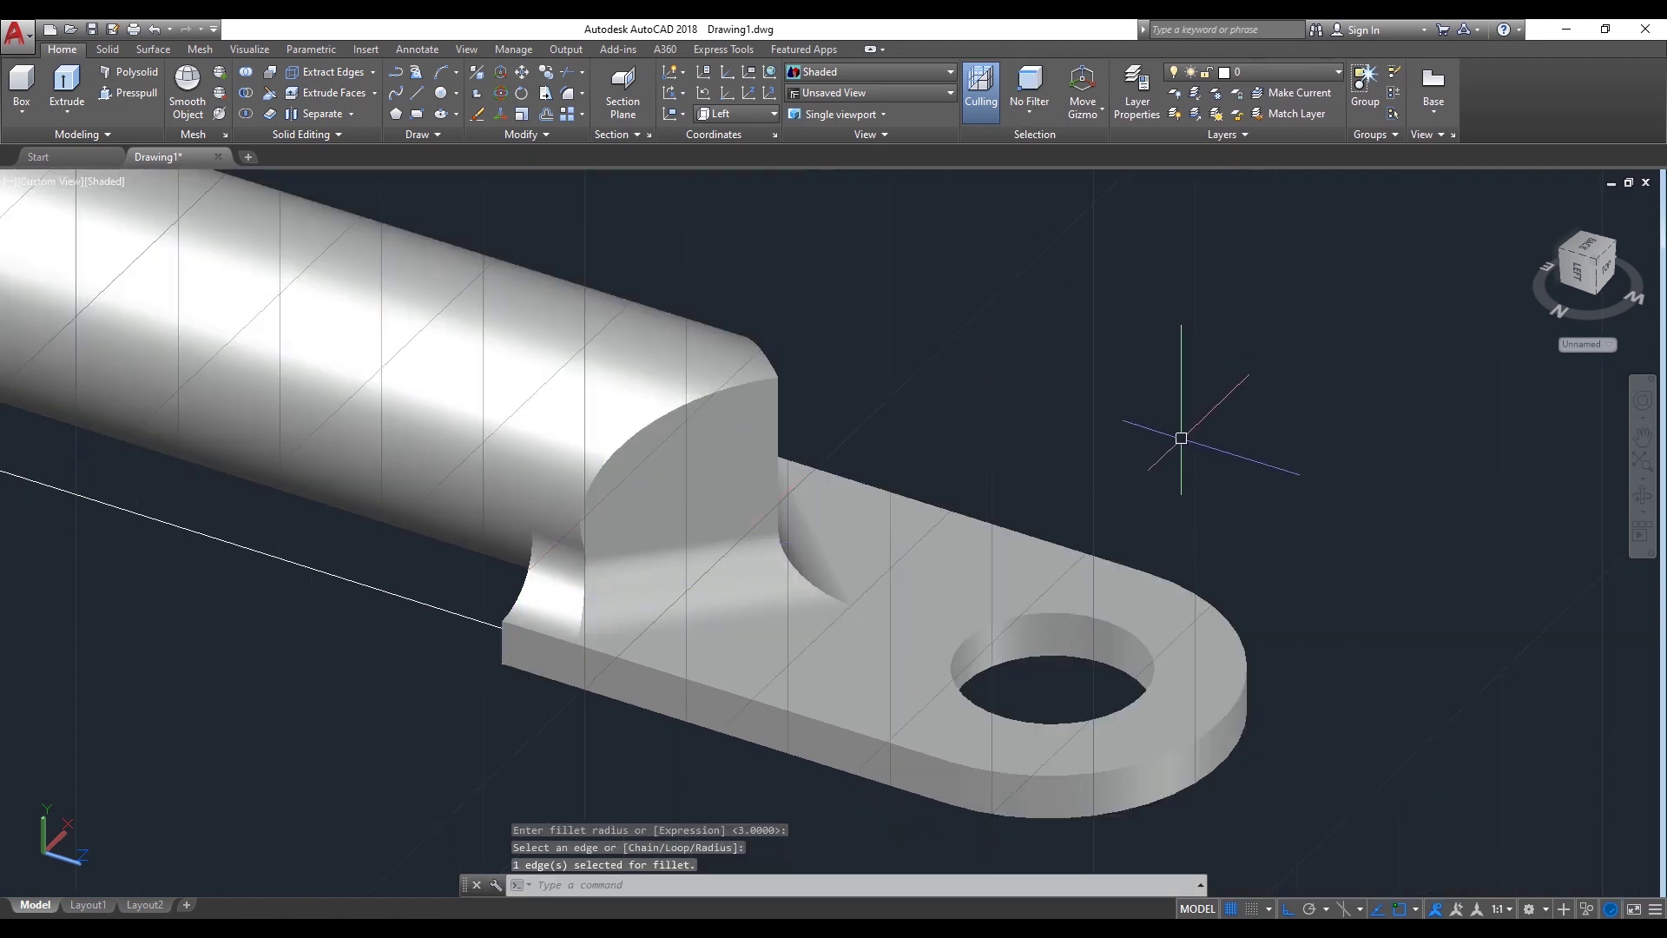
pyautogui.scroll(2, 1192, 433)
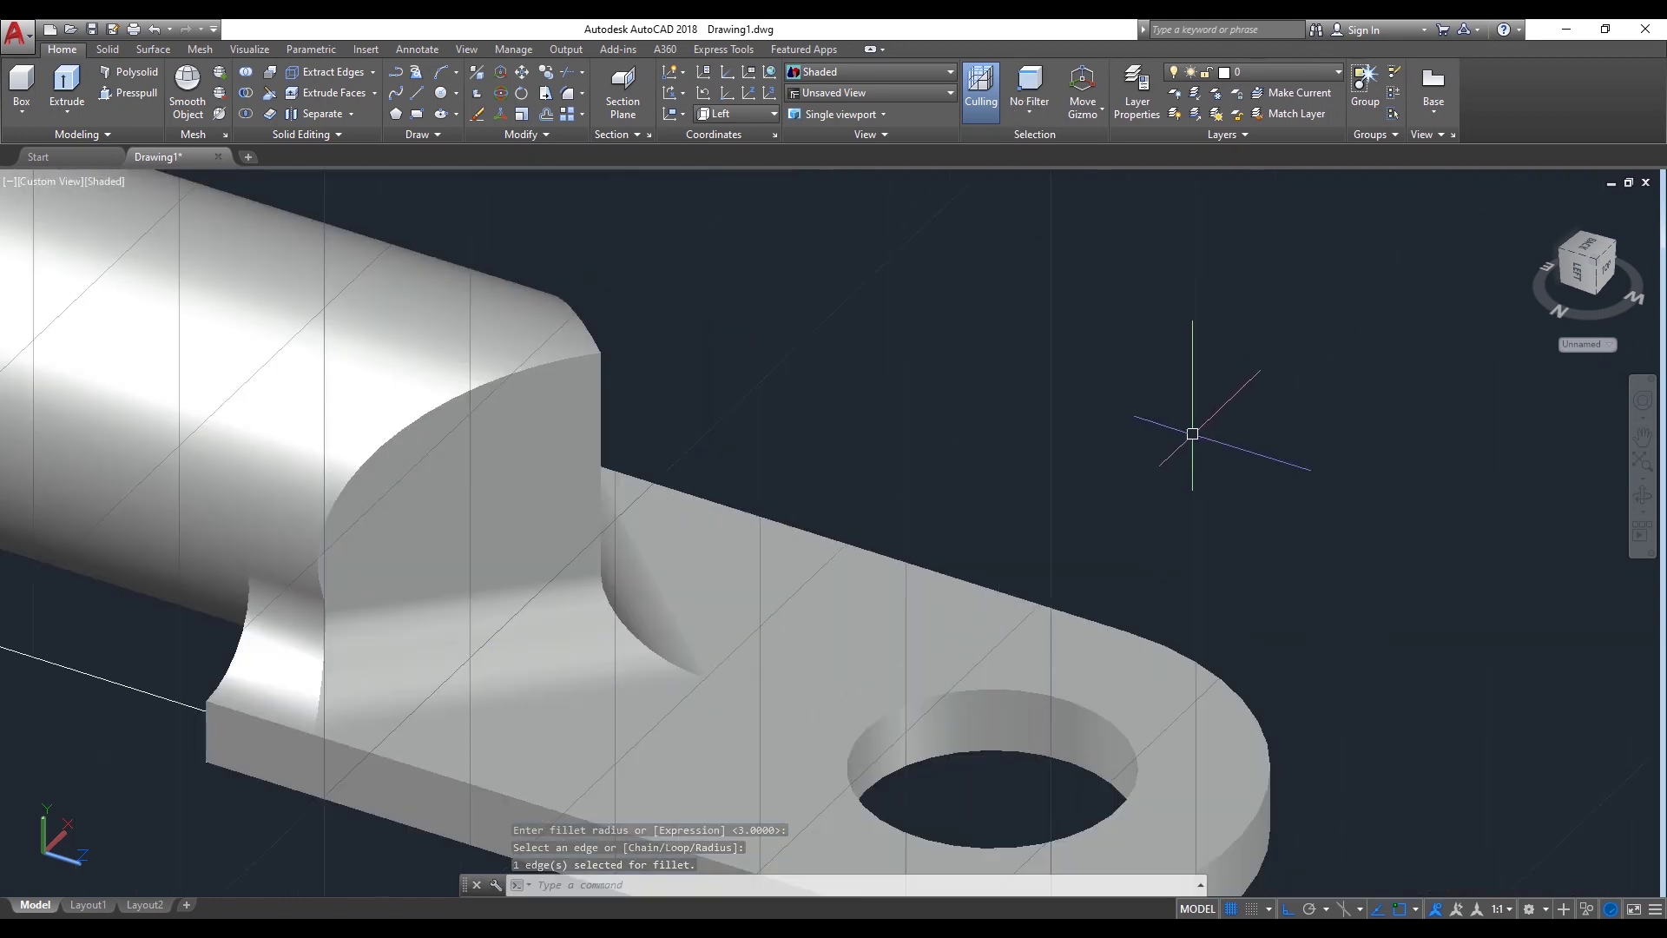
pyautogui.scroll(-2, 1192, 433)
pyautogui.scroll(1, 1195, 443)
# Try a 0.5 fillet on the curved junction edge and a vertical edge
pyautogui.write('f')
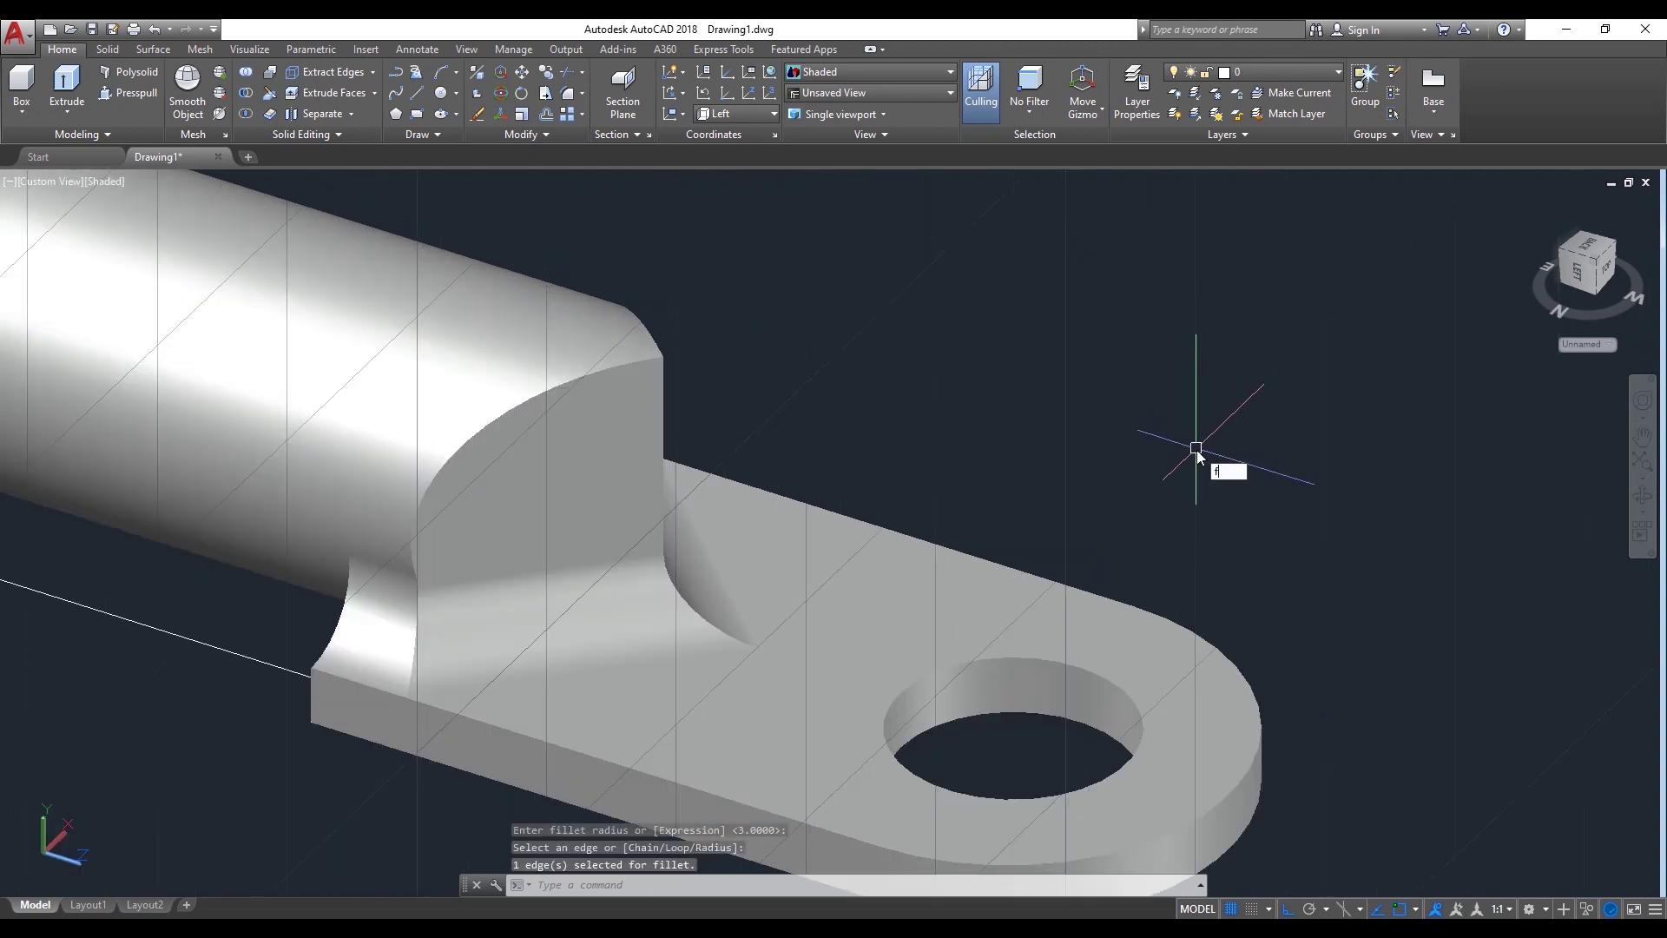
pyautogui.press('Return')
pyautogui.write('r')
pyautogui.press('Return')
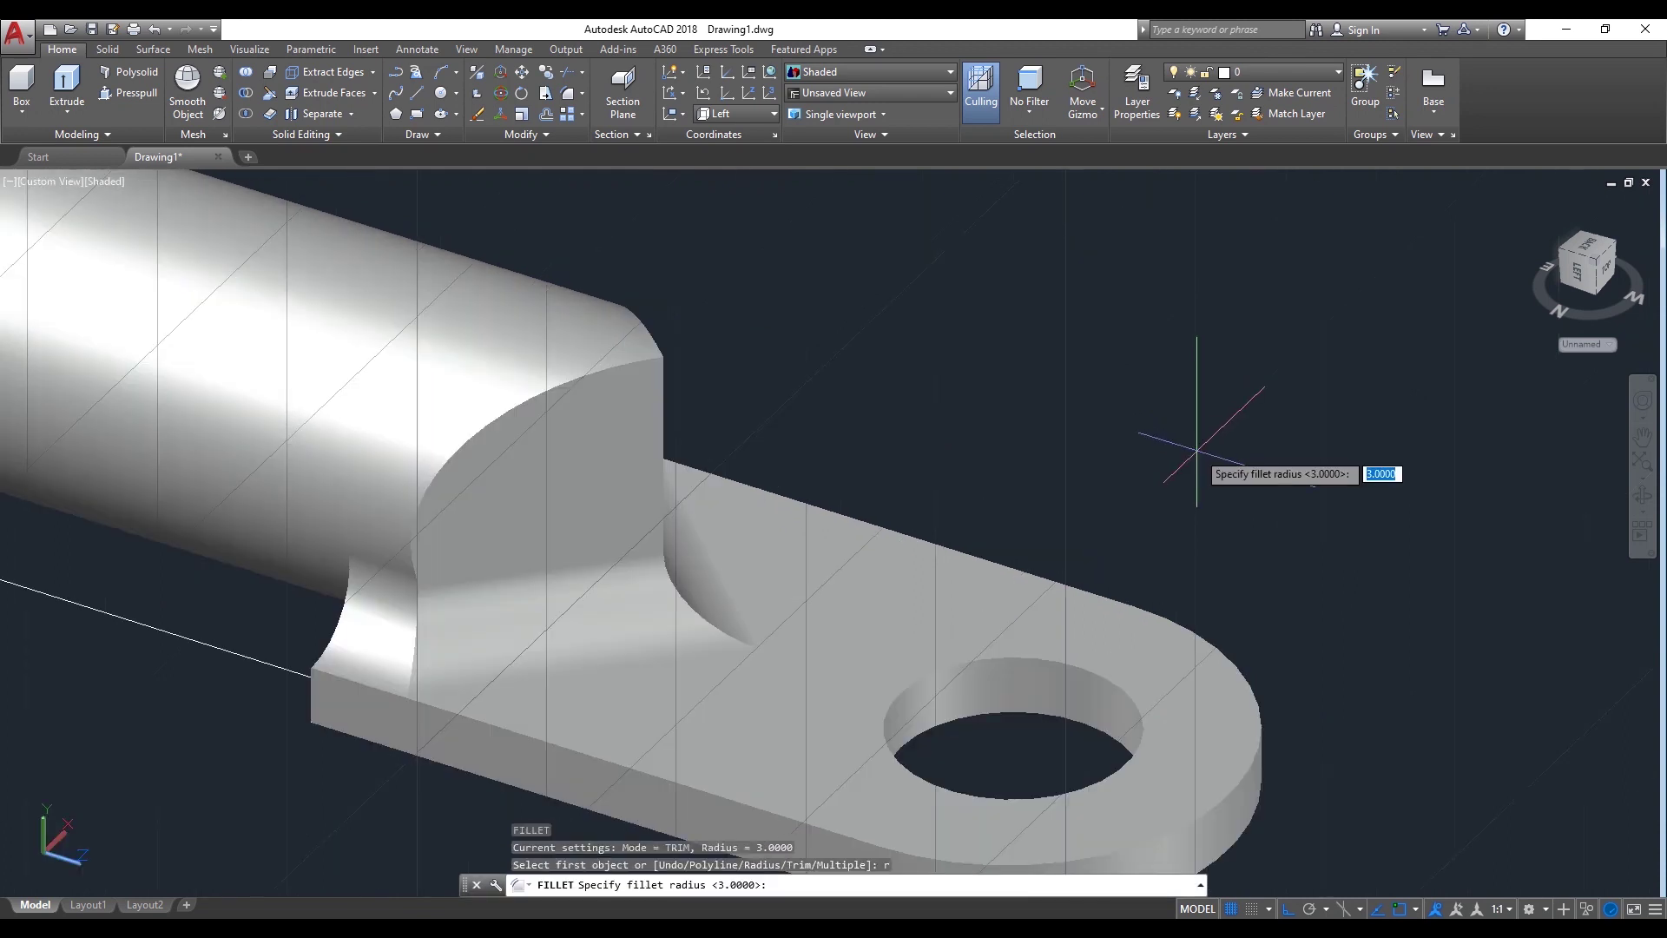
pyautogui.press('Return')
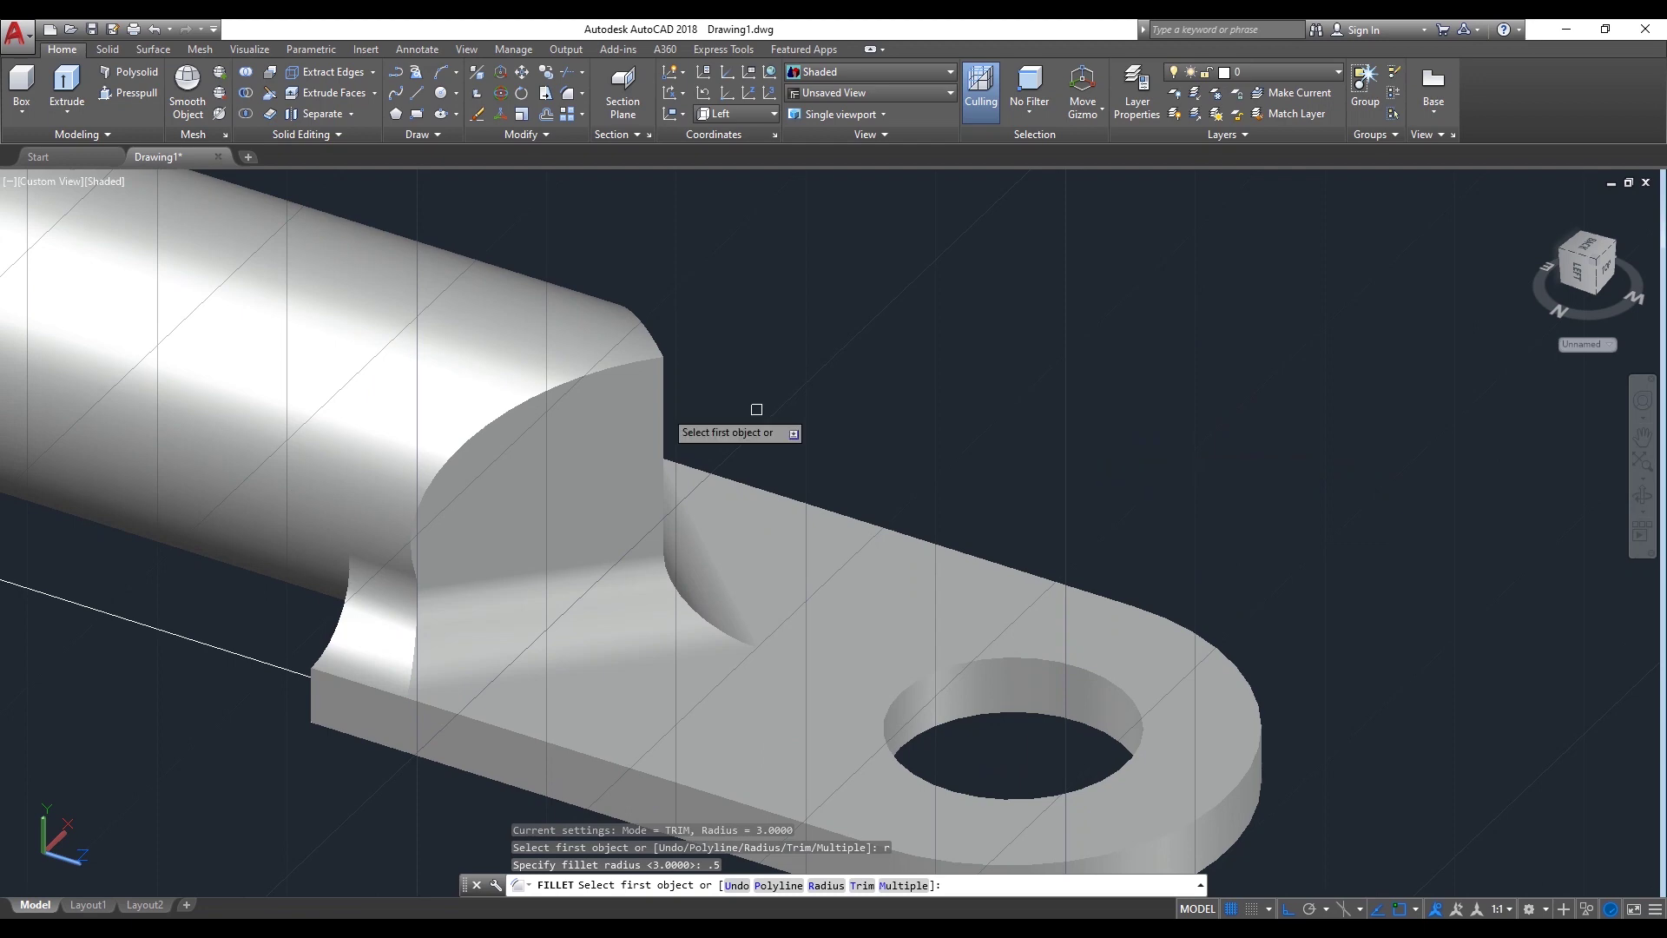
pyautogui.click(578, 375)
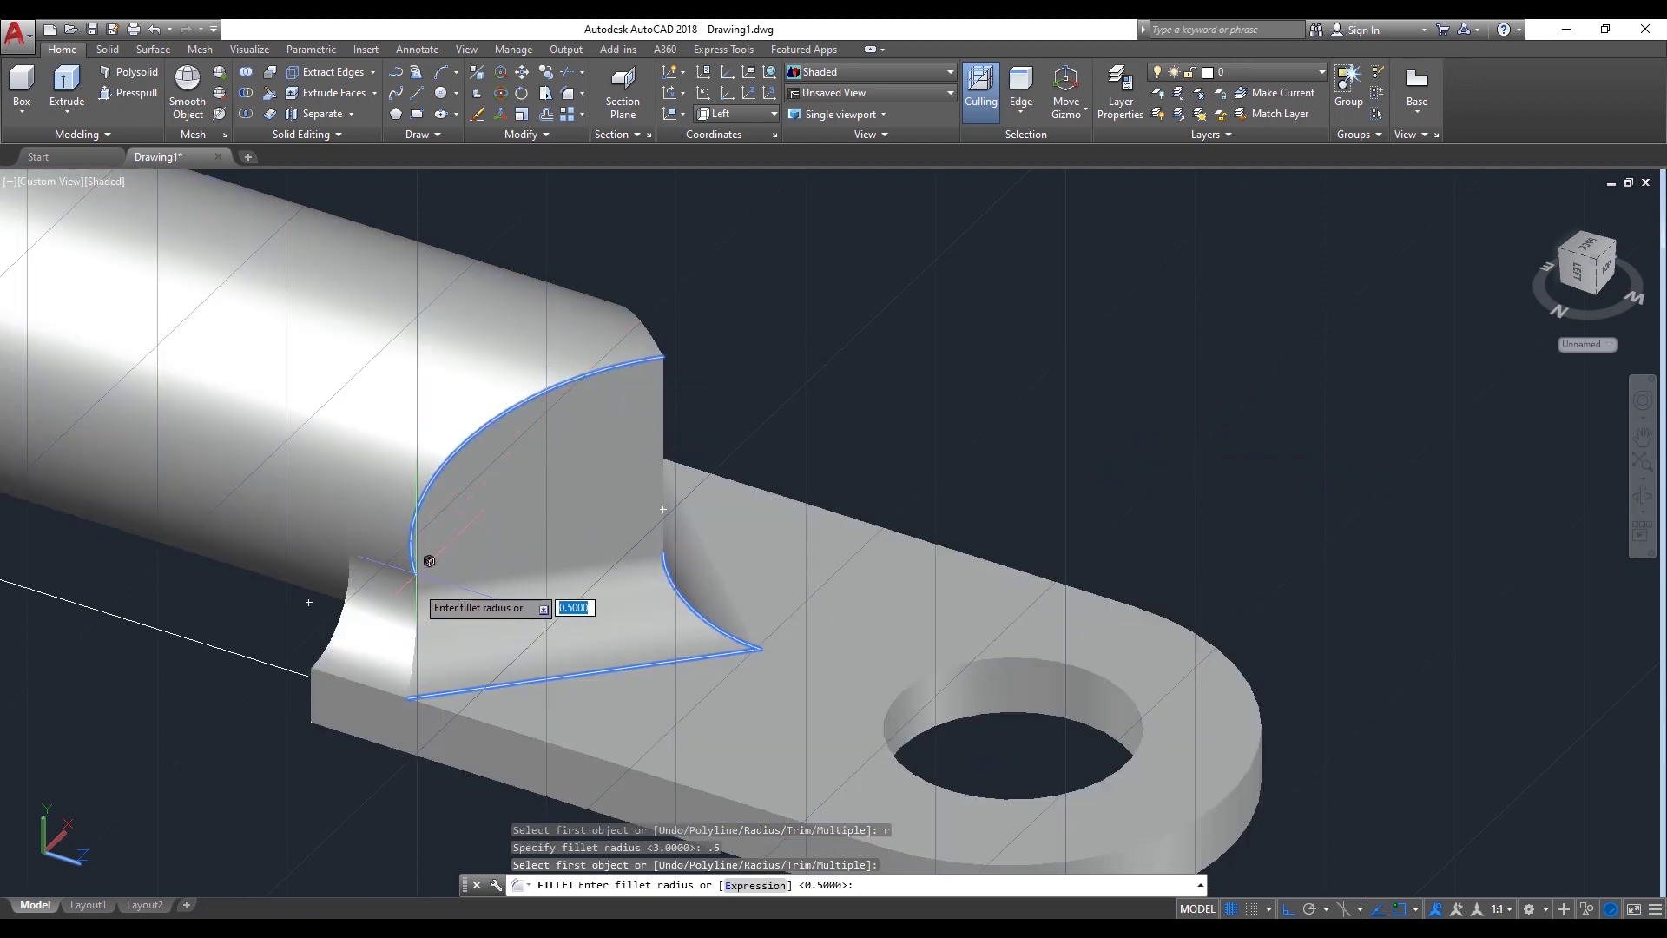
pyautogui.press('Return')
pyautogui.scroll(1, 420, 596)
pyautogui.scroll(2, 419, 593)
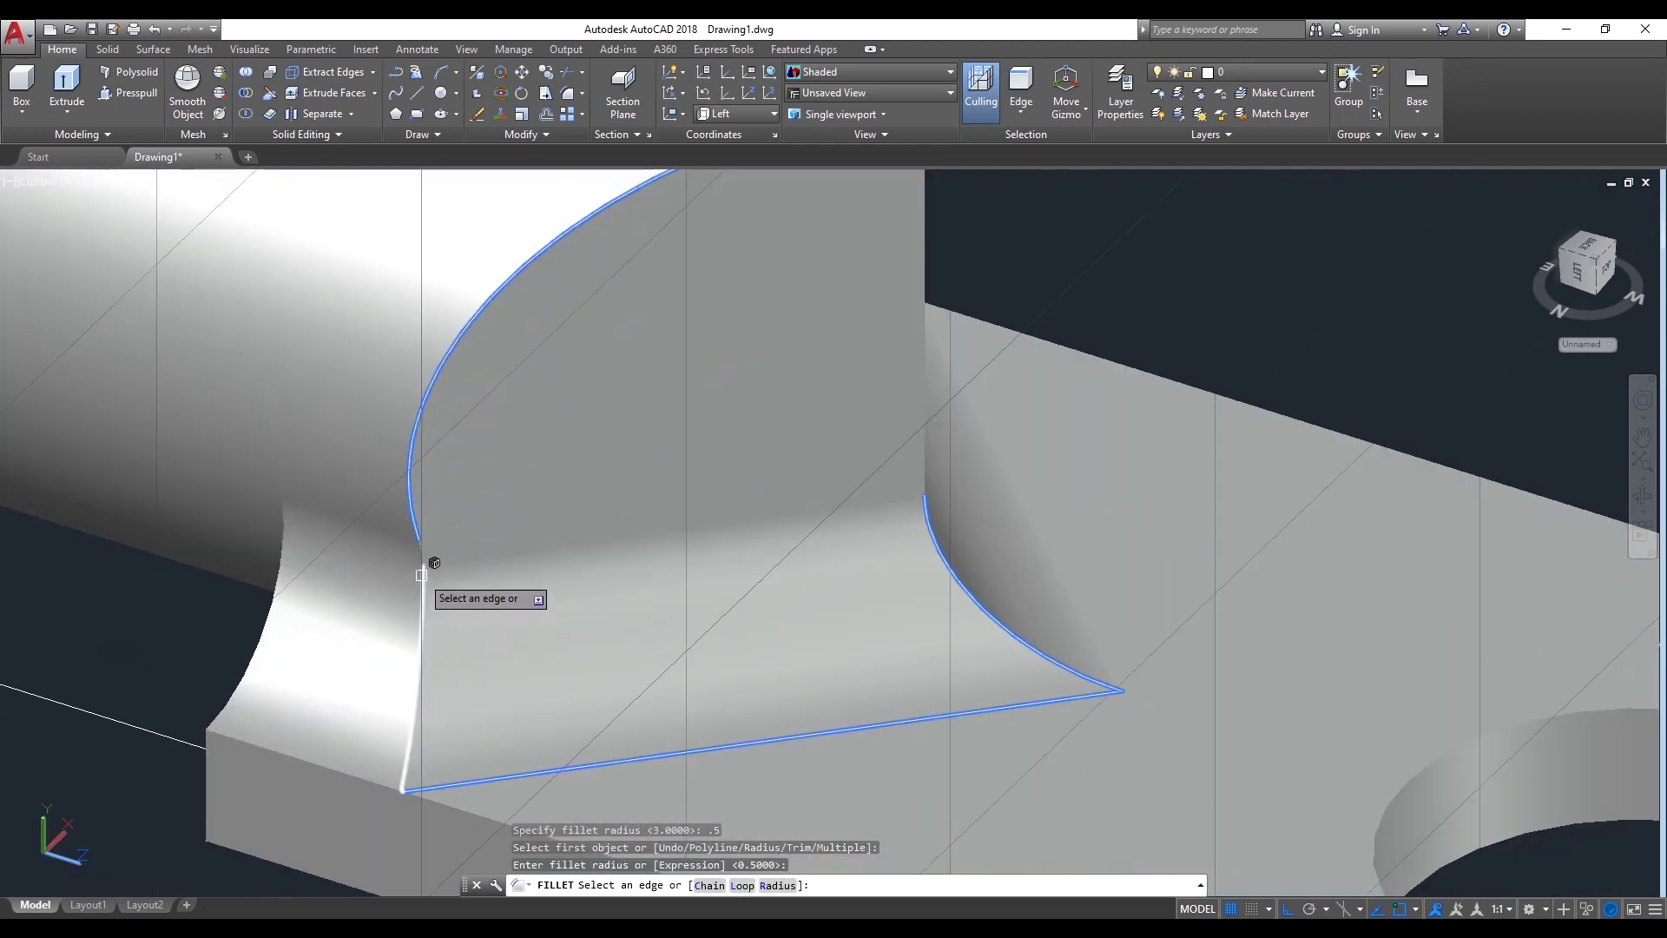
pyautogui.click(422, 566)
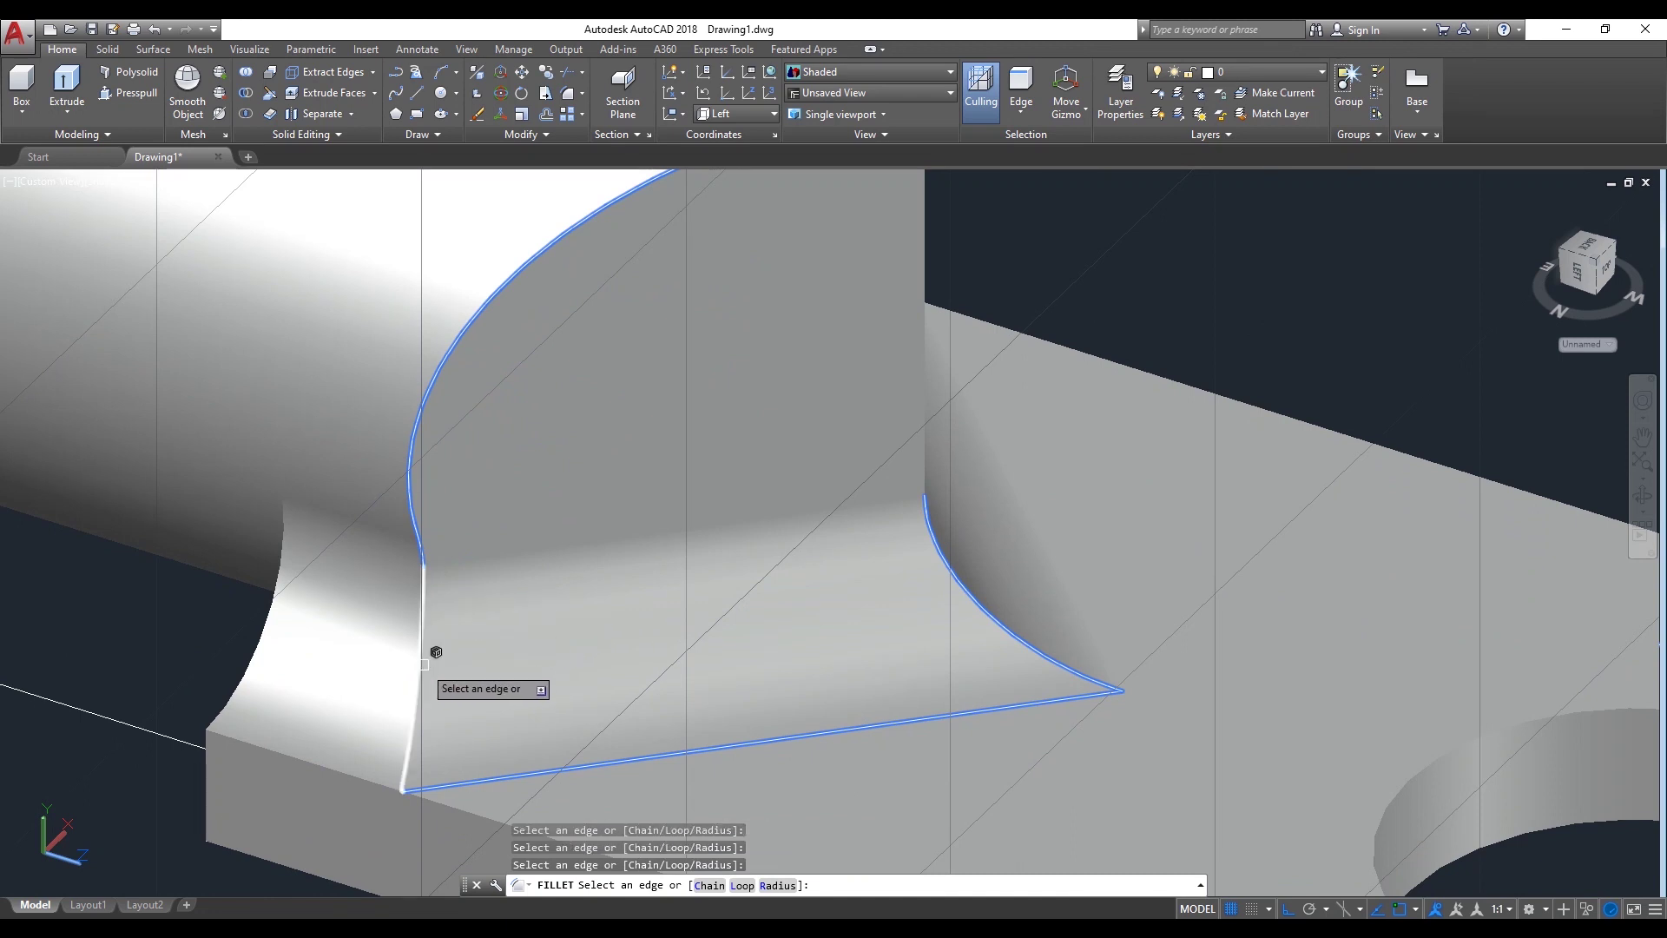
pyautogui.press('Return')
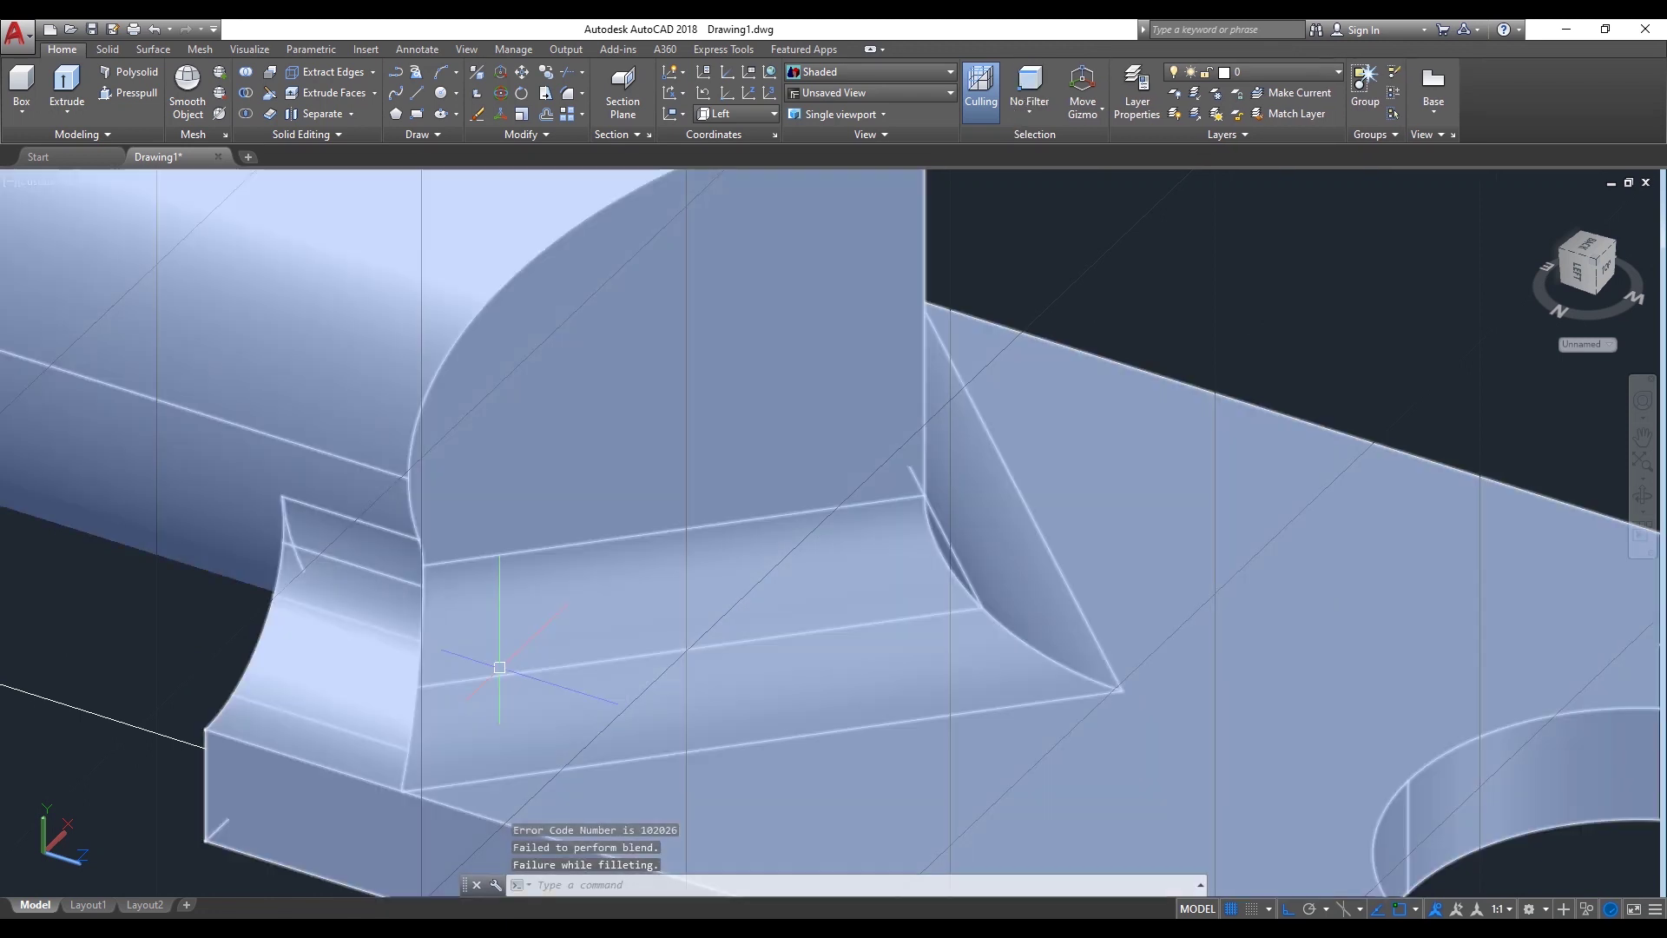
# Fillet three barrel-to-plate junction edges with radius 0.5
pyautogui.press('Return')
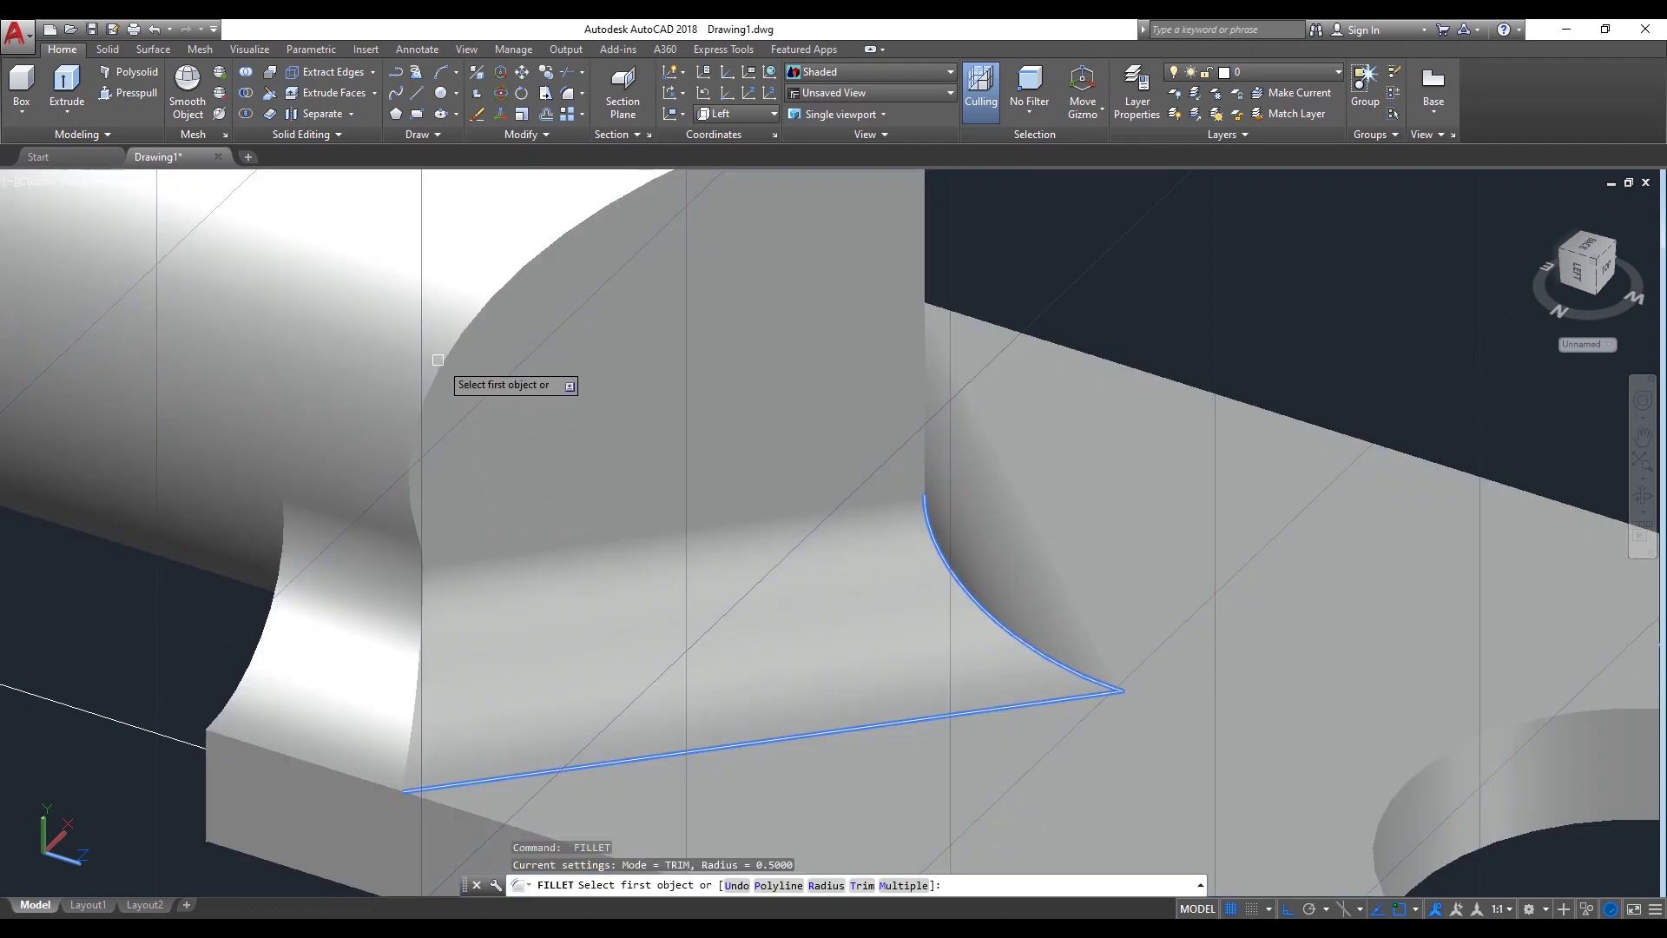
pyautogui.click(437, 359)
pyautogui.scroll(2, 435, 556)
pyautogui.press('Return')
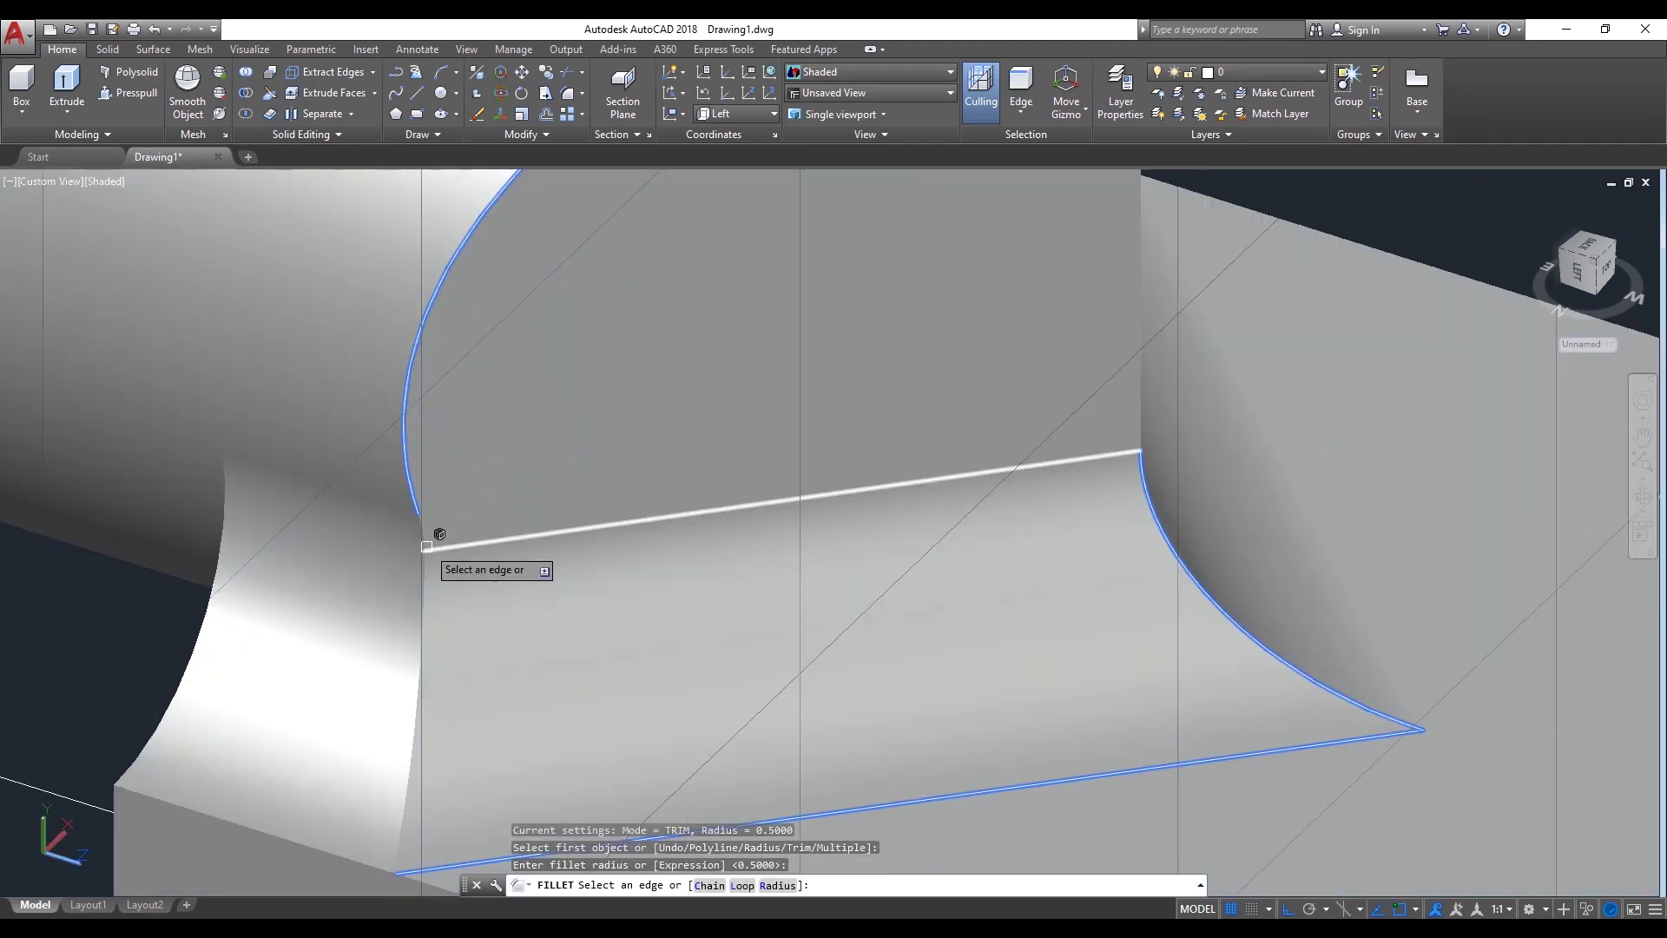
pyautogui.scroll(2, 426, 546)
pyautogui.click(423, 521)
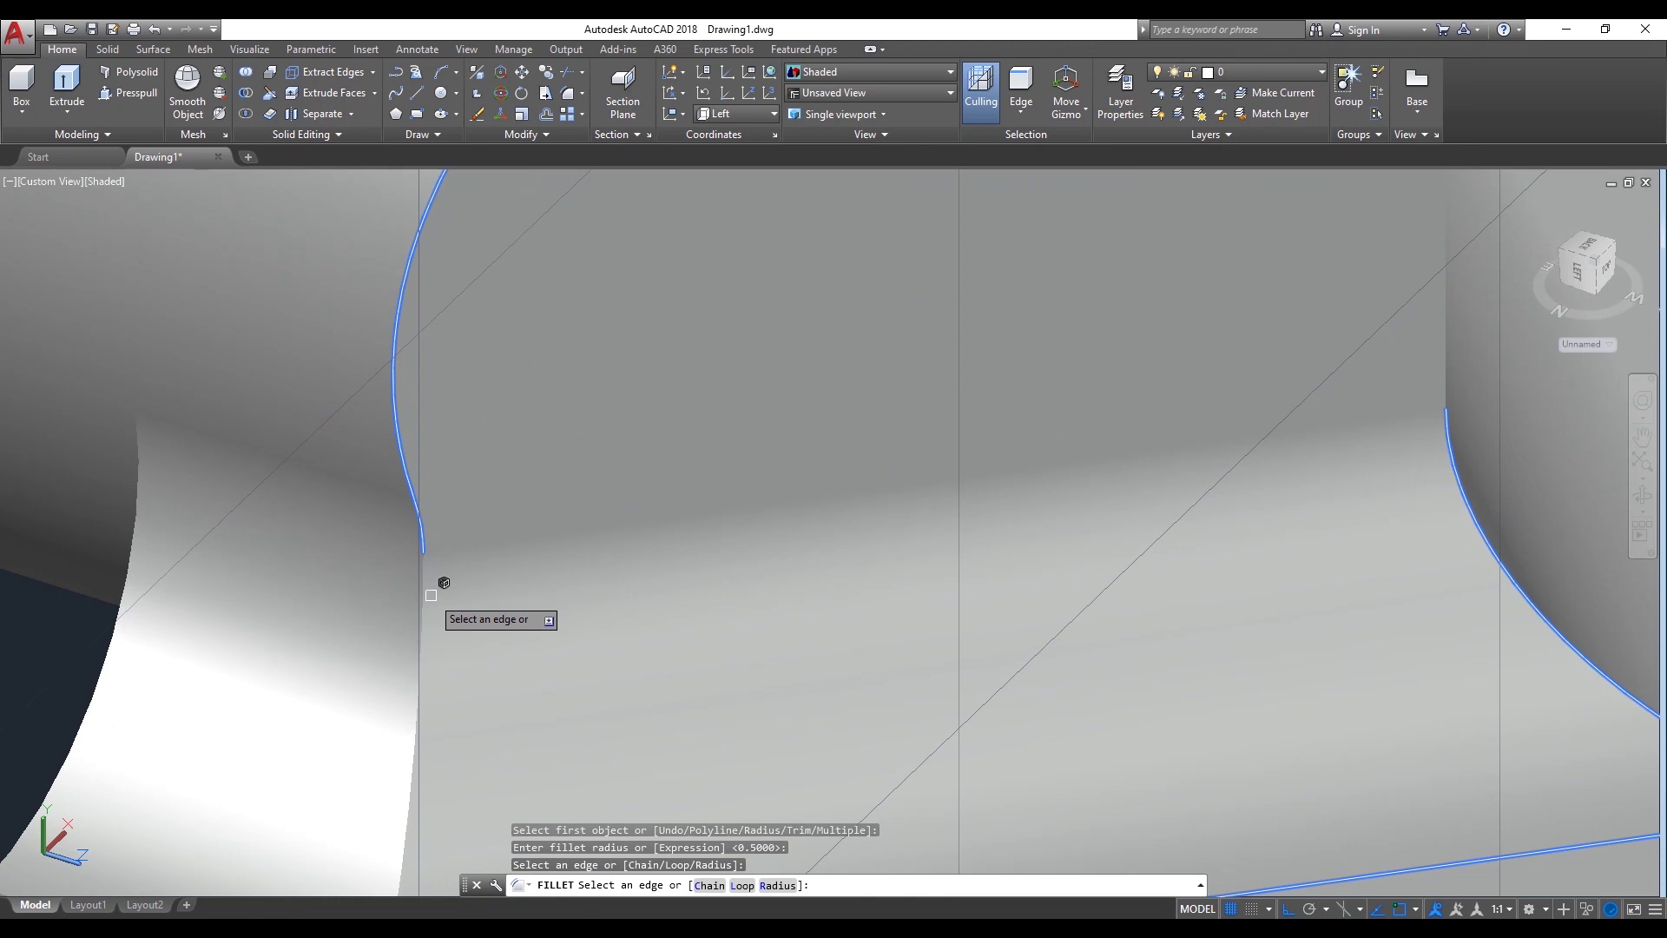
pyautogui.click(425, 597)
pyautogui.press('Return')
pyautogui.scroll(-5, 480, 566)
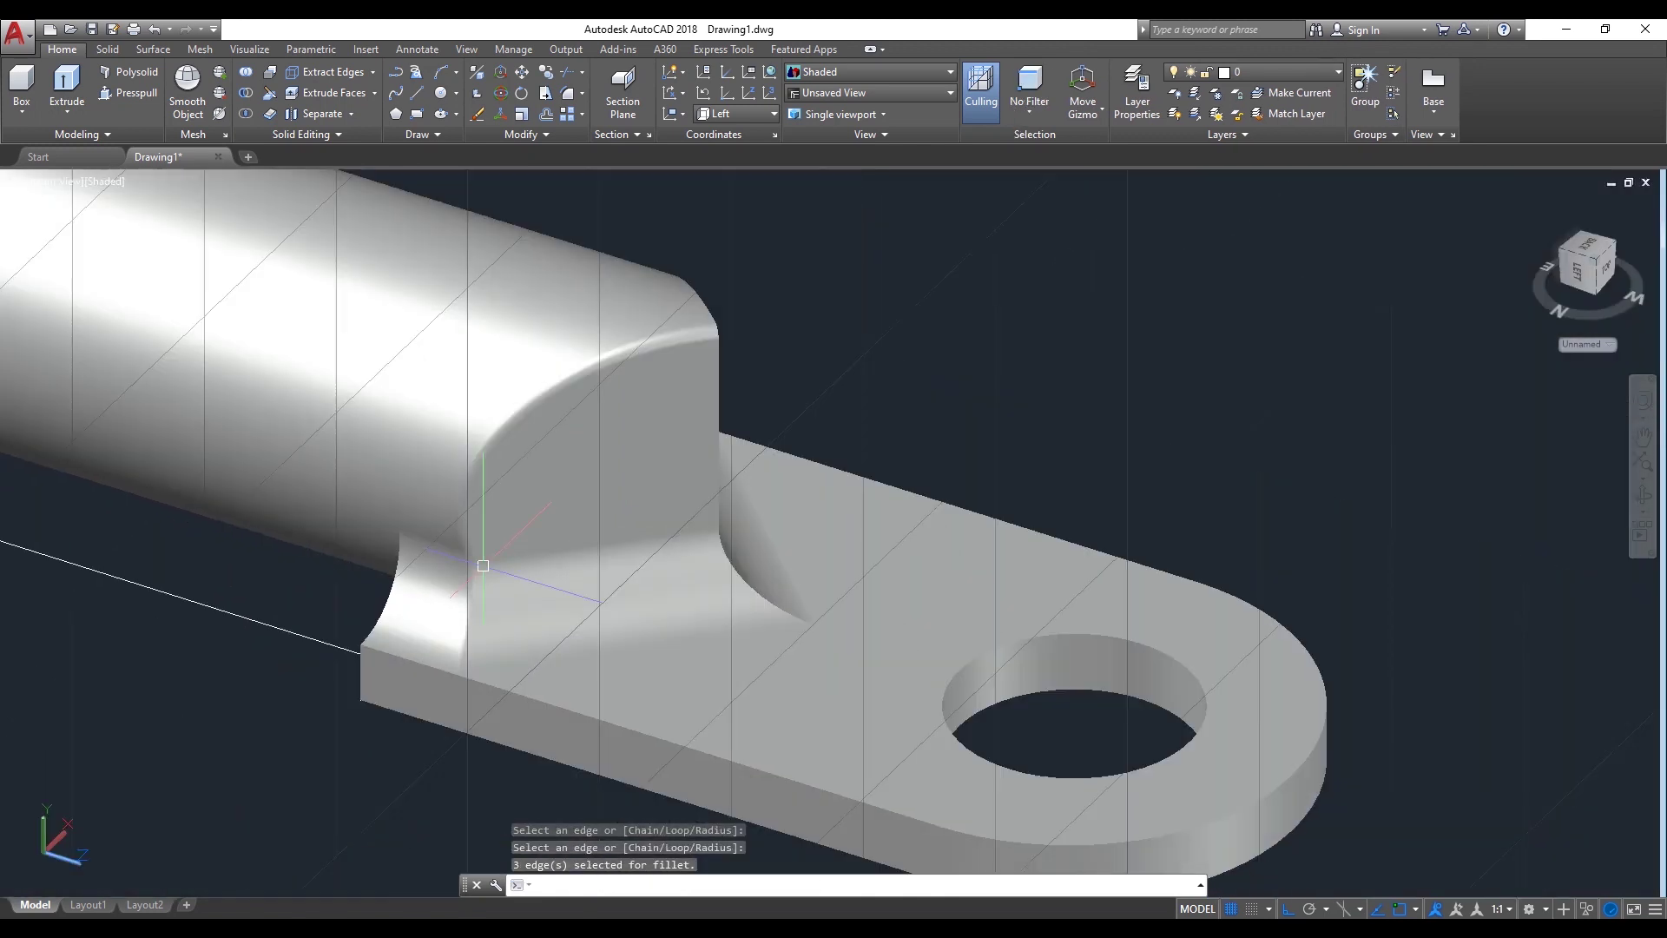
# Orbit the model to a near-top view
pyautogui.click(1642, 495)
pyautogui.moveTo(1129, 487)
pyautogui.mouseDown()
pyautogui.moveTo(1001, 638)
pyautogui.moveTo(653, 300)
pyautogui.mouseUp()
pyautogui.rightClick(654, 295)
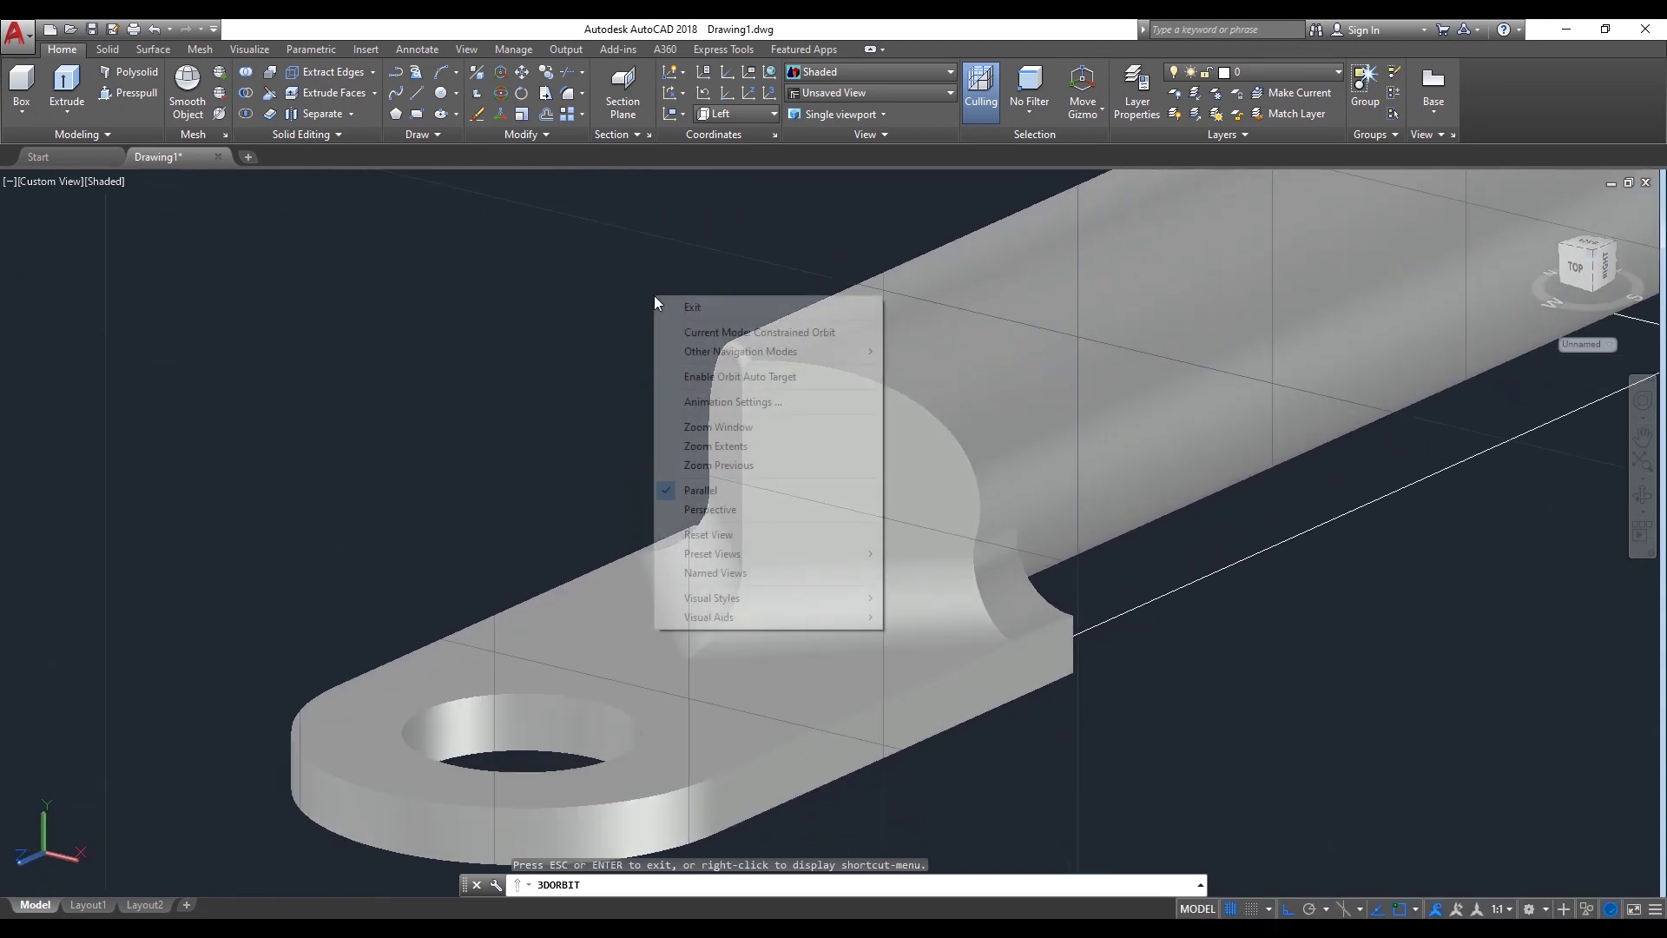
# Fillet three fin edges with radius 0.5
pyautogui.click(686, 306)
pyautogui.scroll(5, 922, 420)
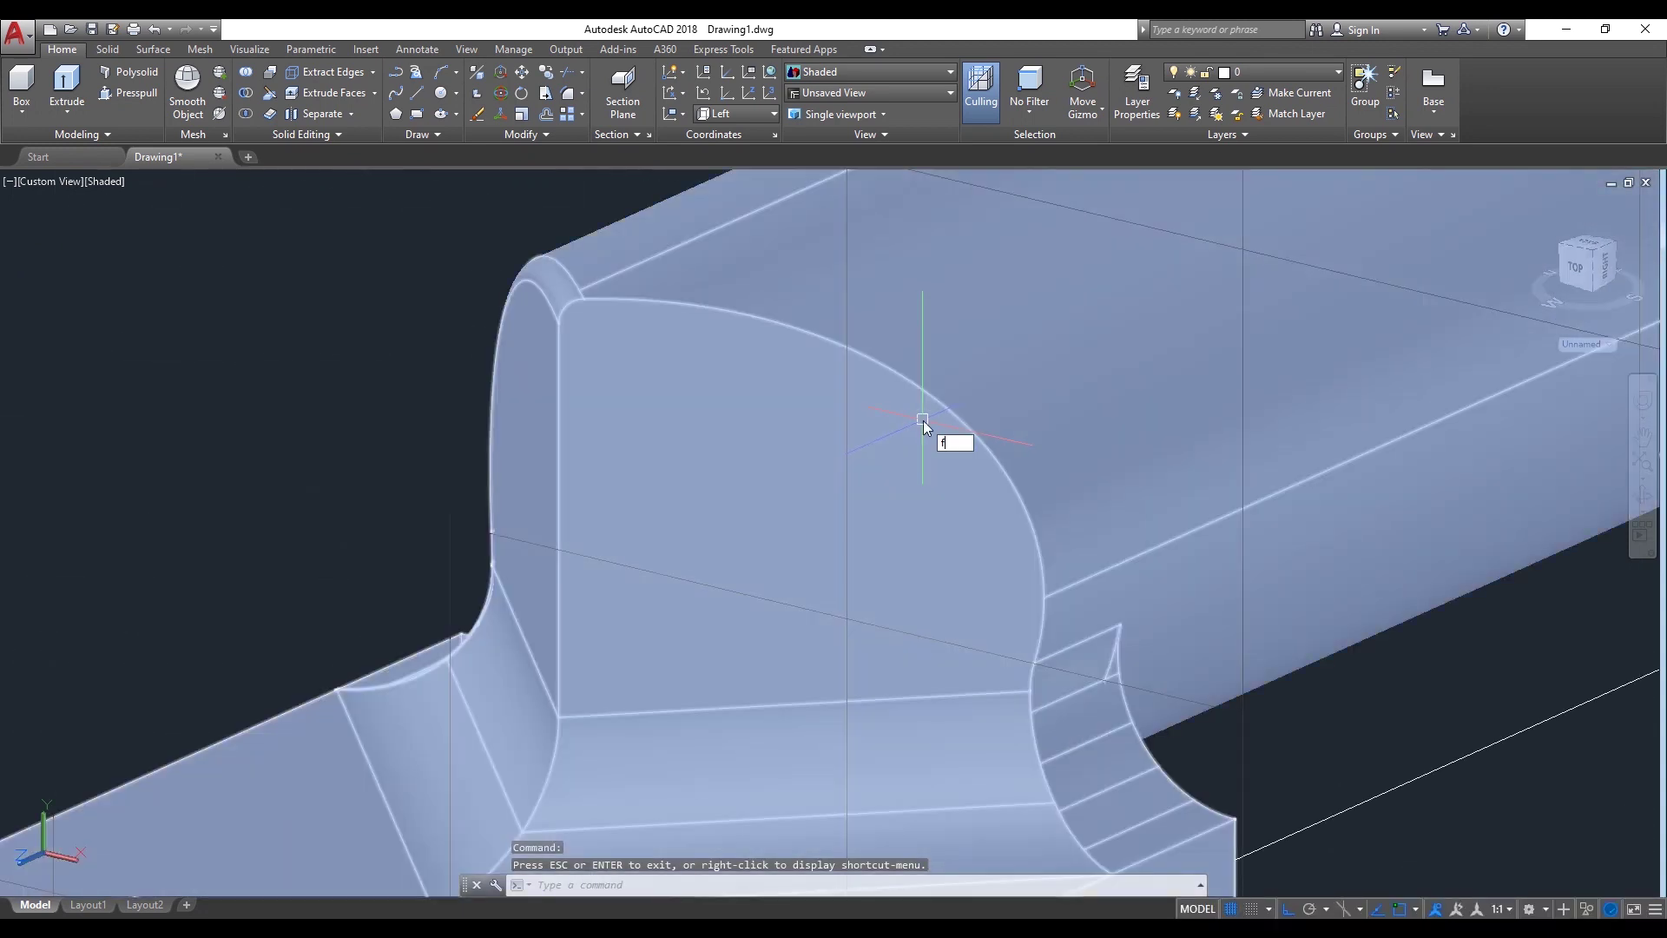
pyautogui.press('Return')
pyautogui.write('r')
pyautogui.press('Return')
pyautogui.press('Return')
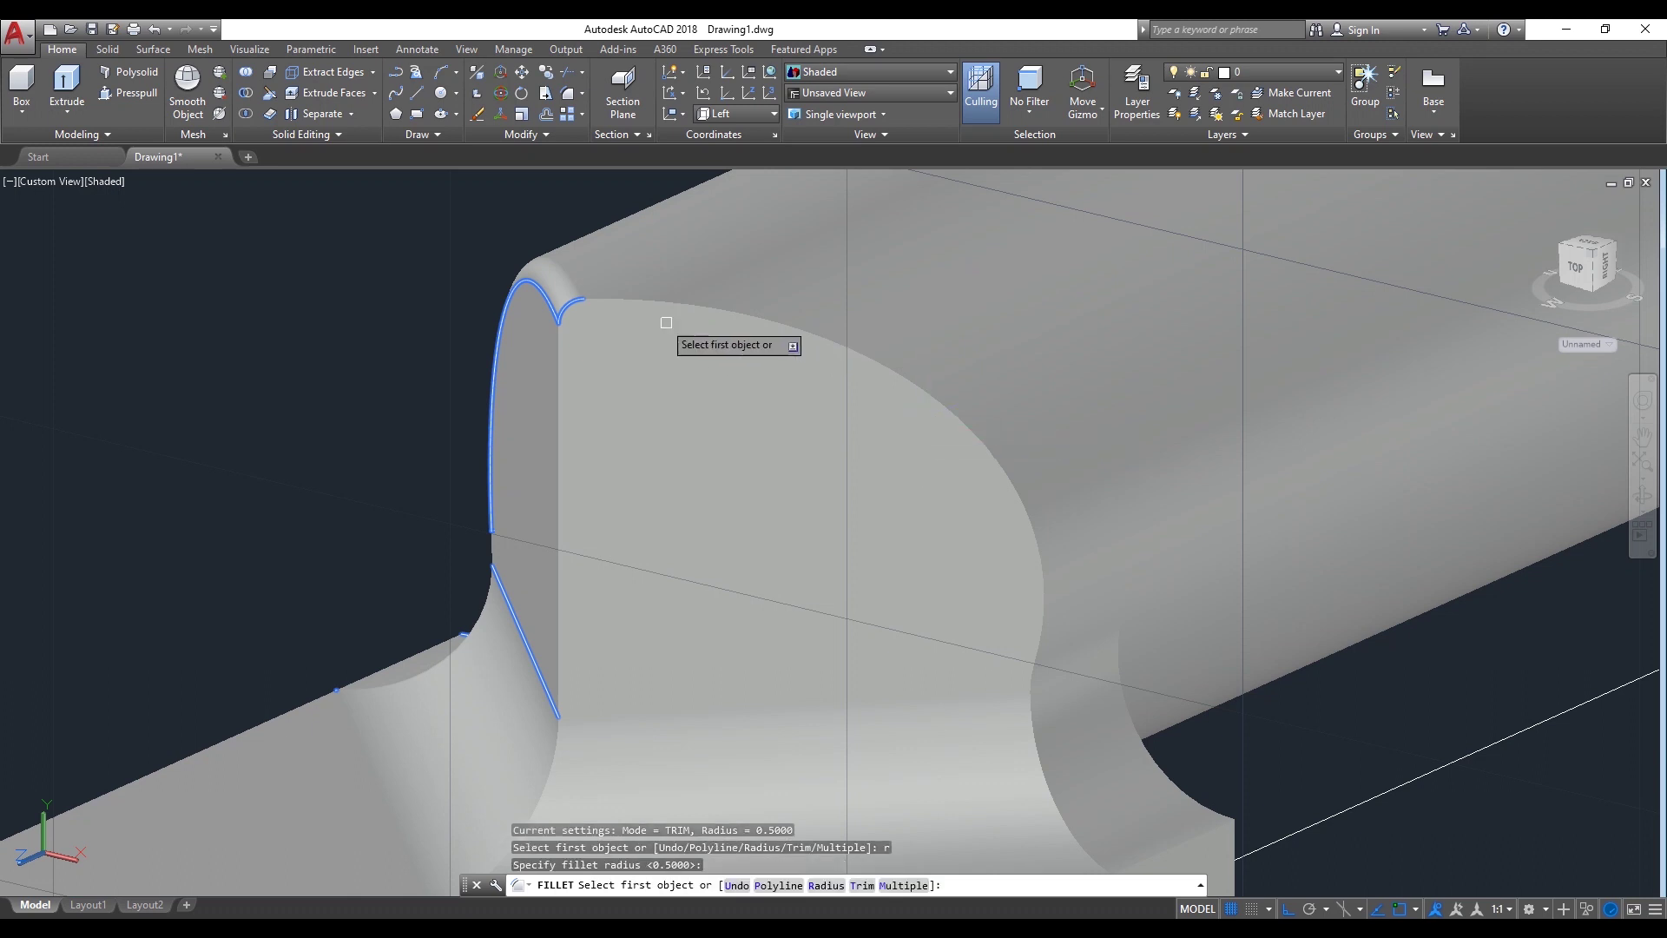
pyautogui.click(615, 297)
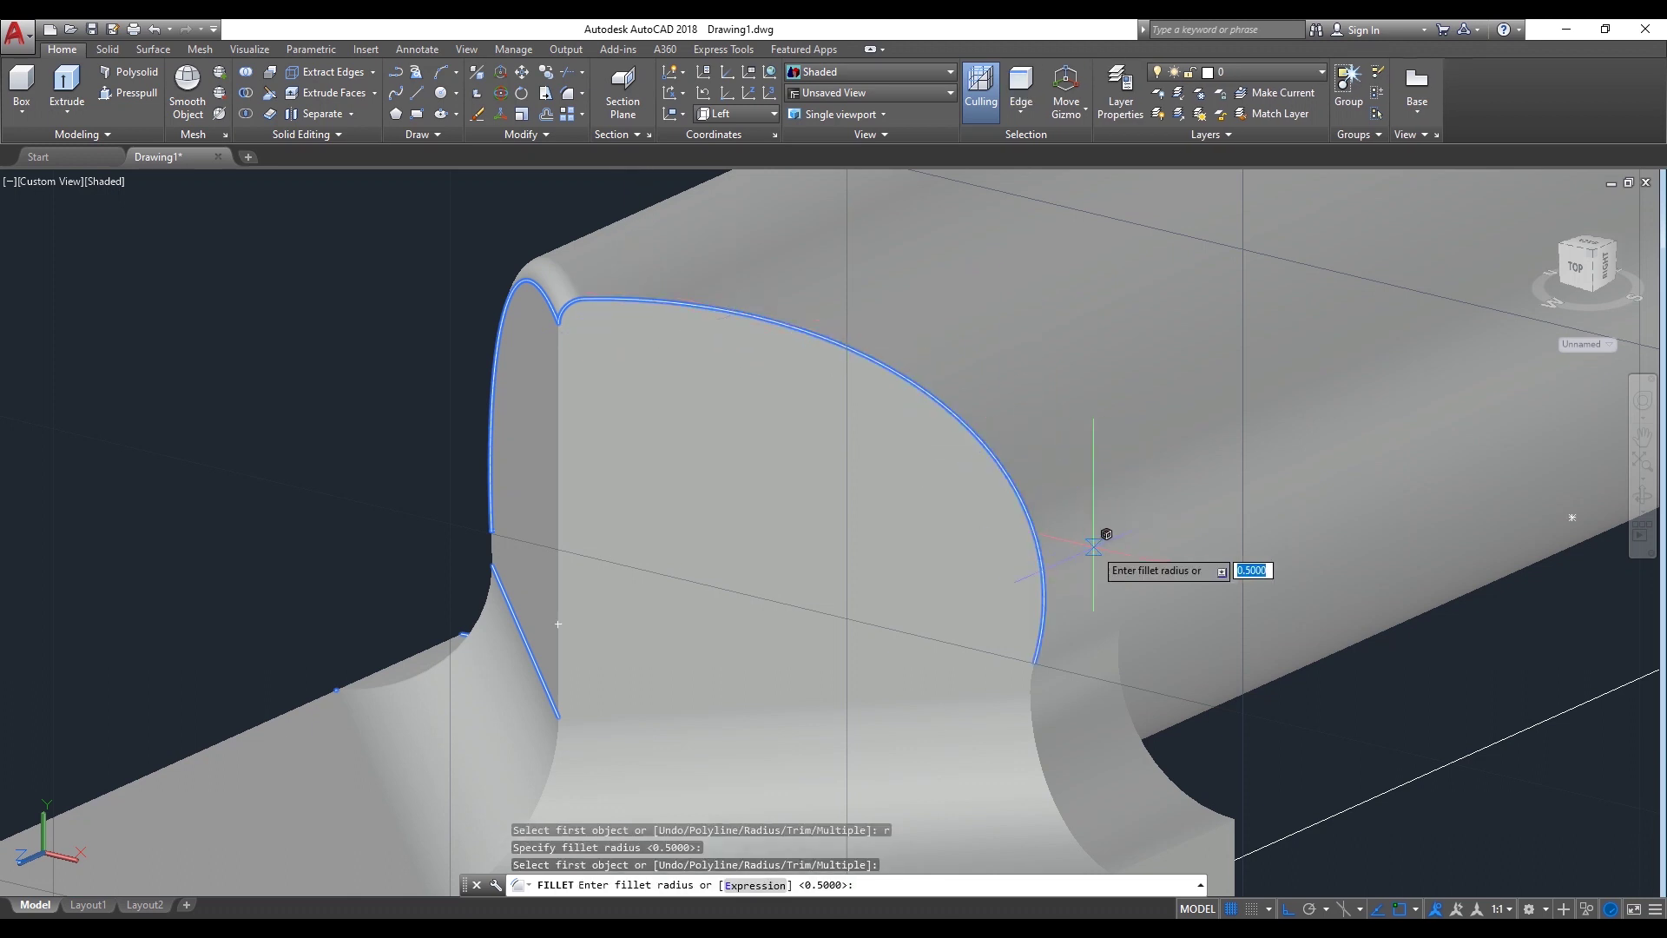
pyautogui.press('Return')
pyautogui.click(1033, 674)
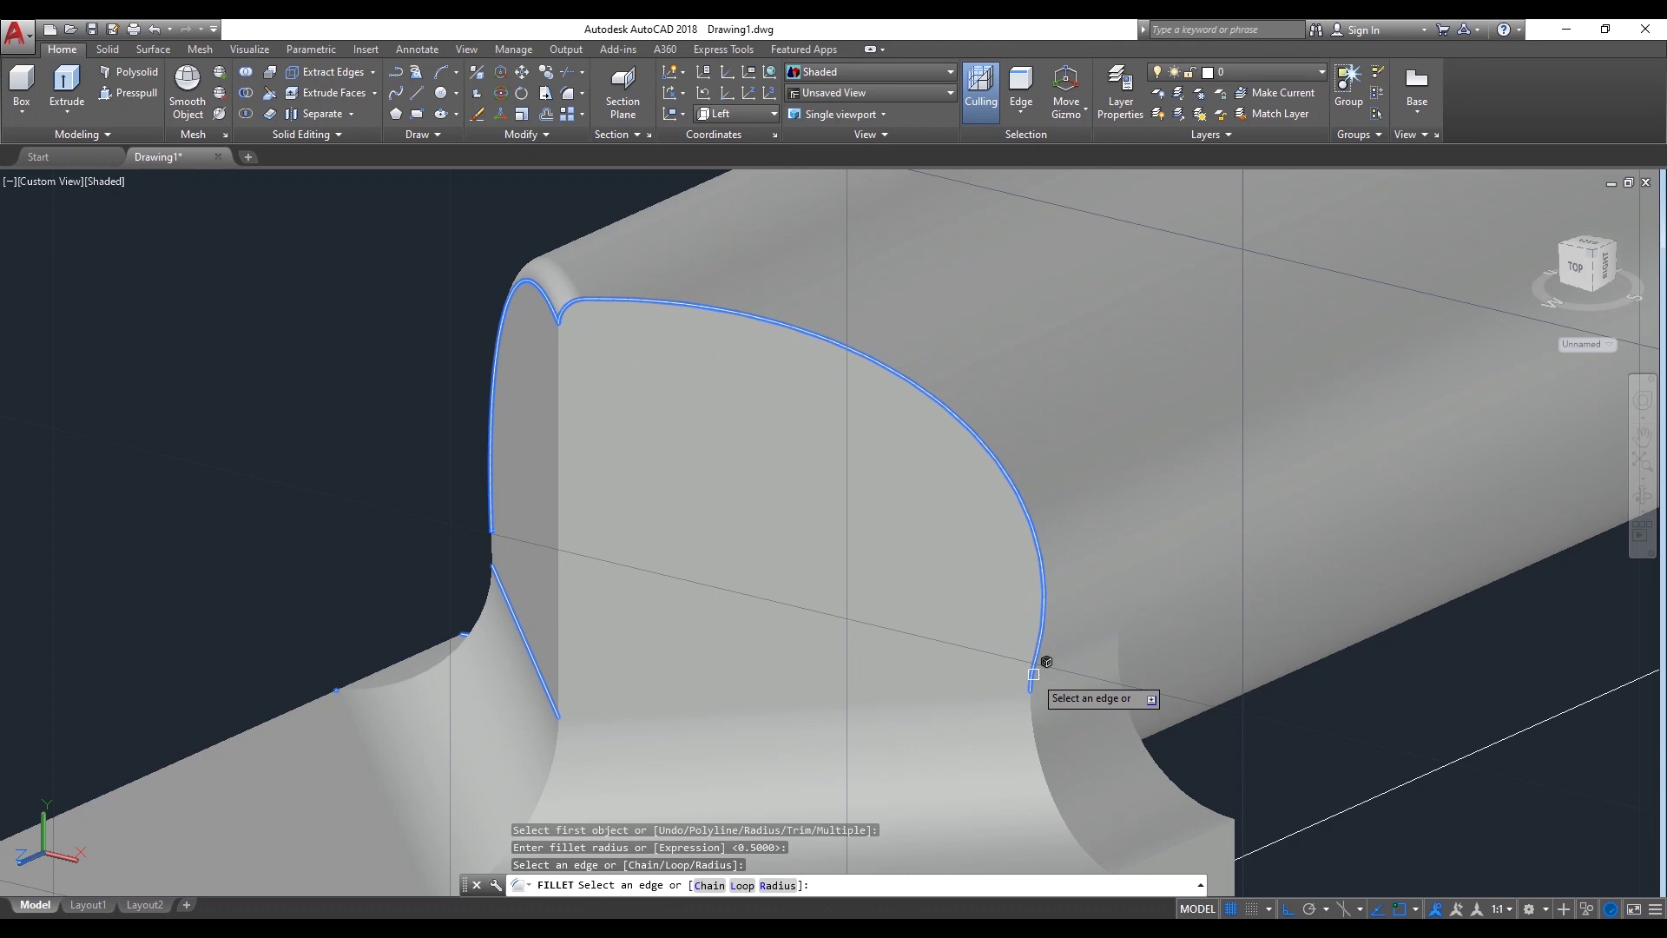
pyautogui.click(1039, 725)
pyautogui.press('Return')
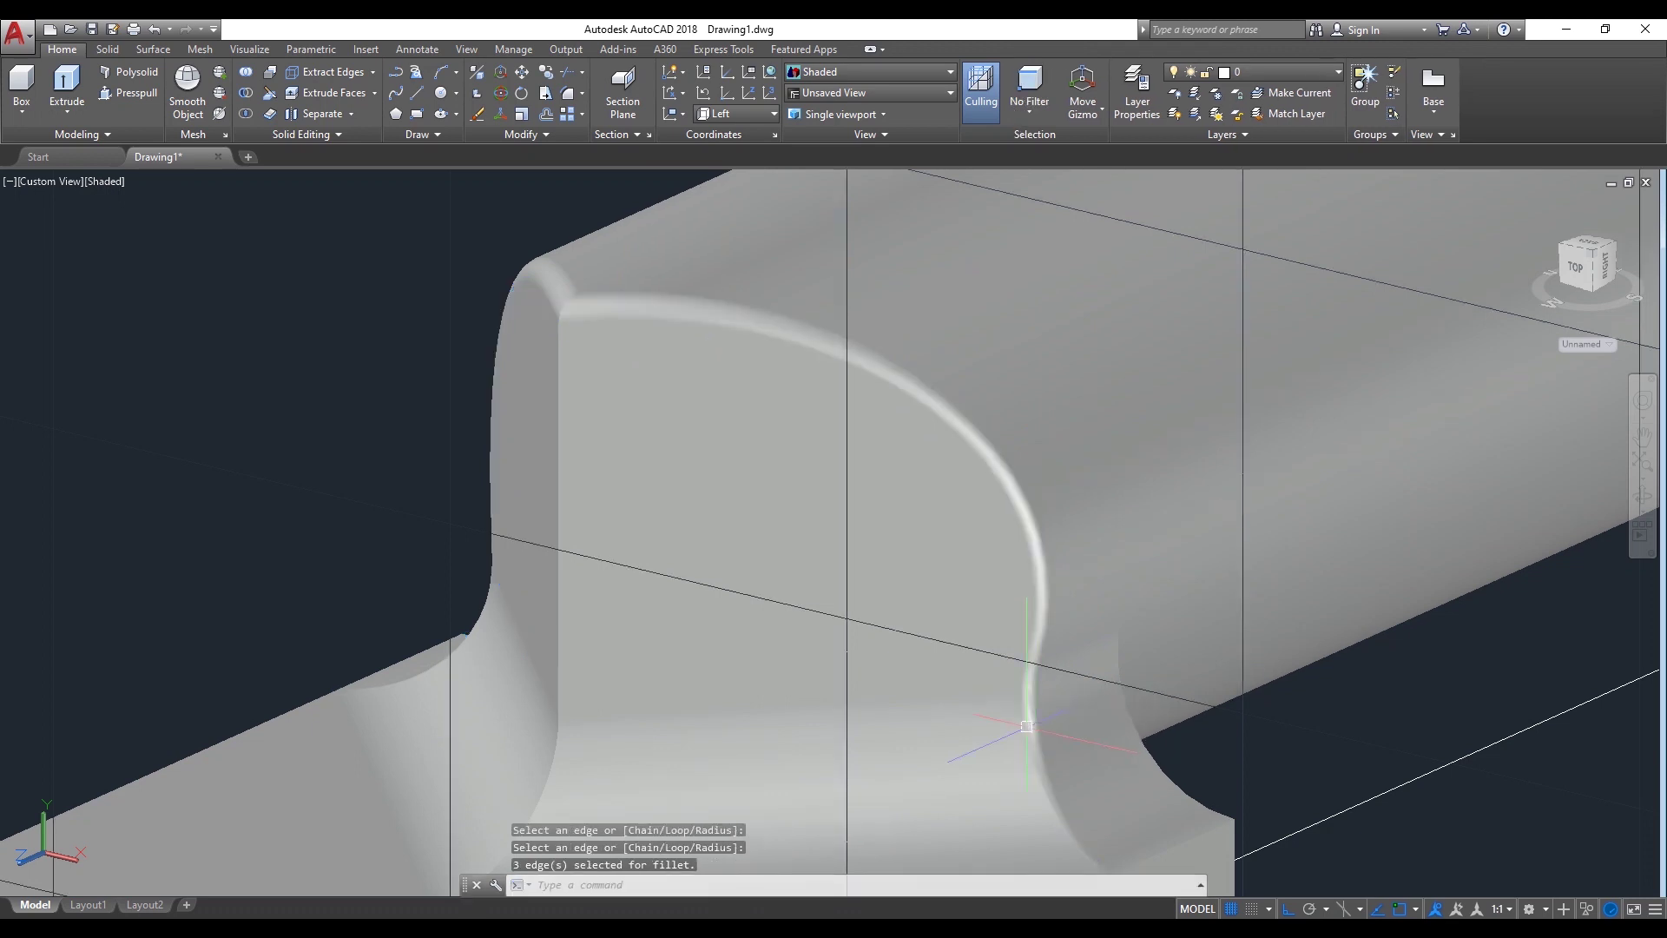
pyautogui.scroll(-2, 819, 653)
# Select the lug solid and orbit to inspect its underside
pyautogui.click(818, 653)
pyautogui.scroll(-2, 672, 601)
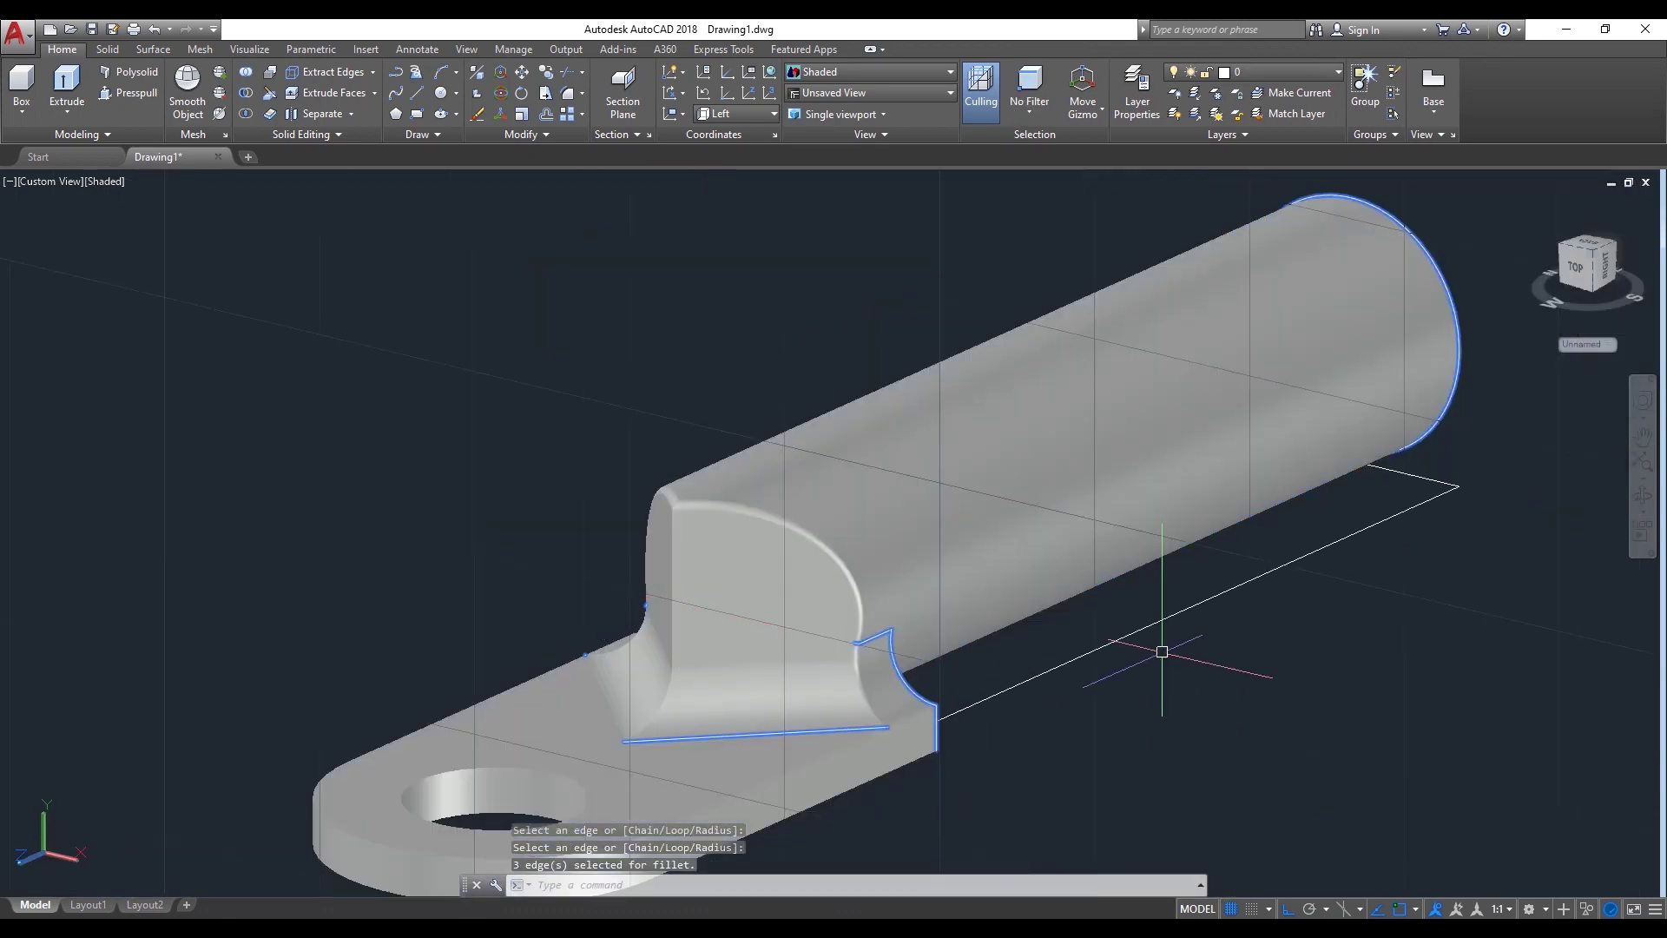
pyautogui.scroll(2, 1098, 734)
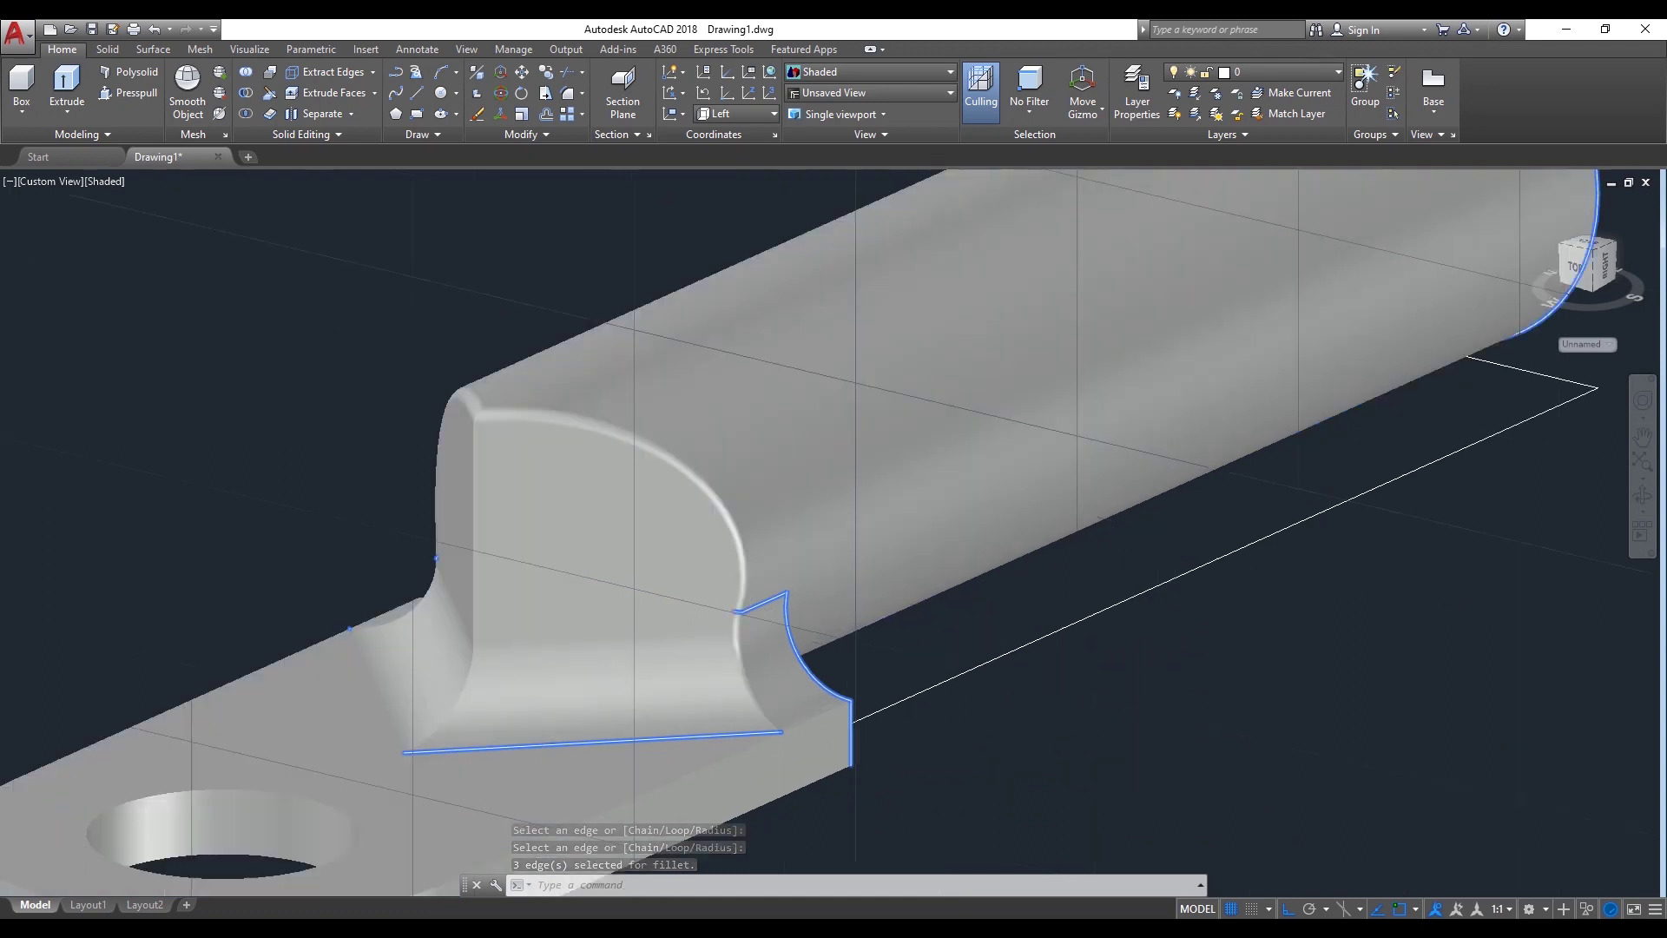
pyautogui.scroll(1, 1093, 660)
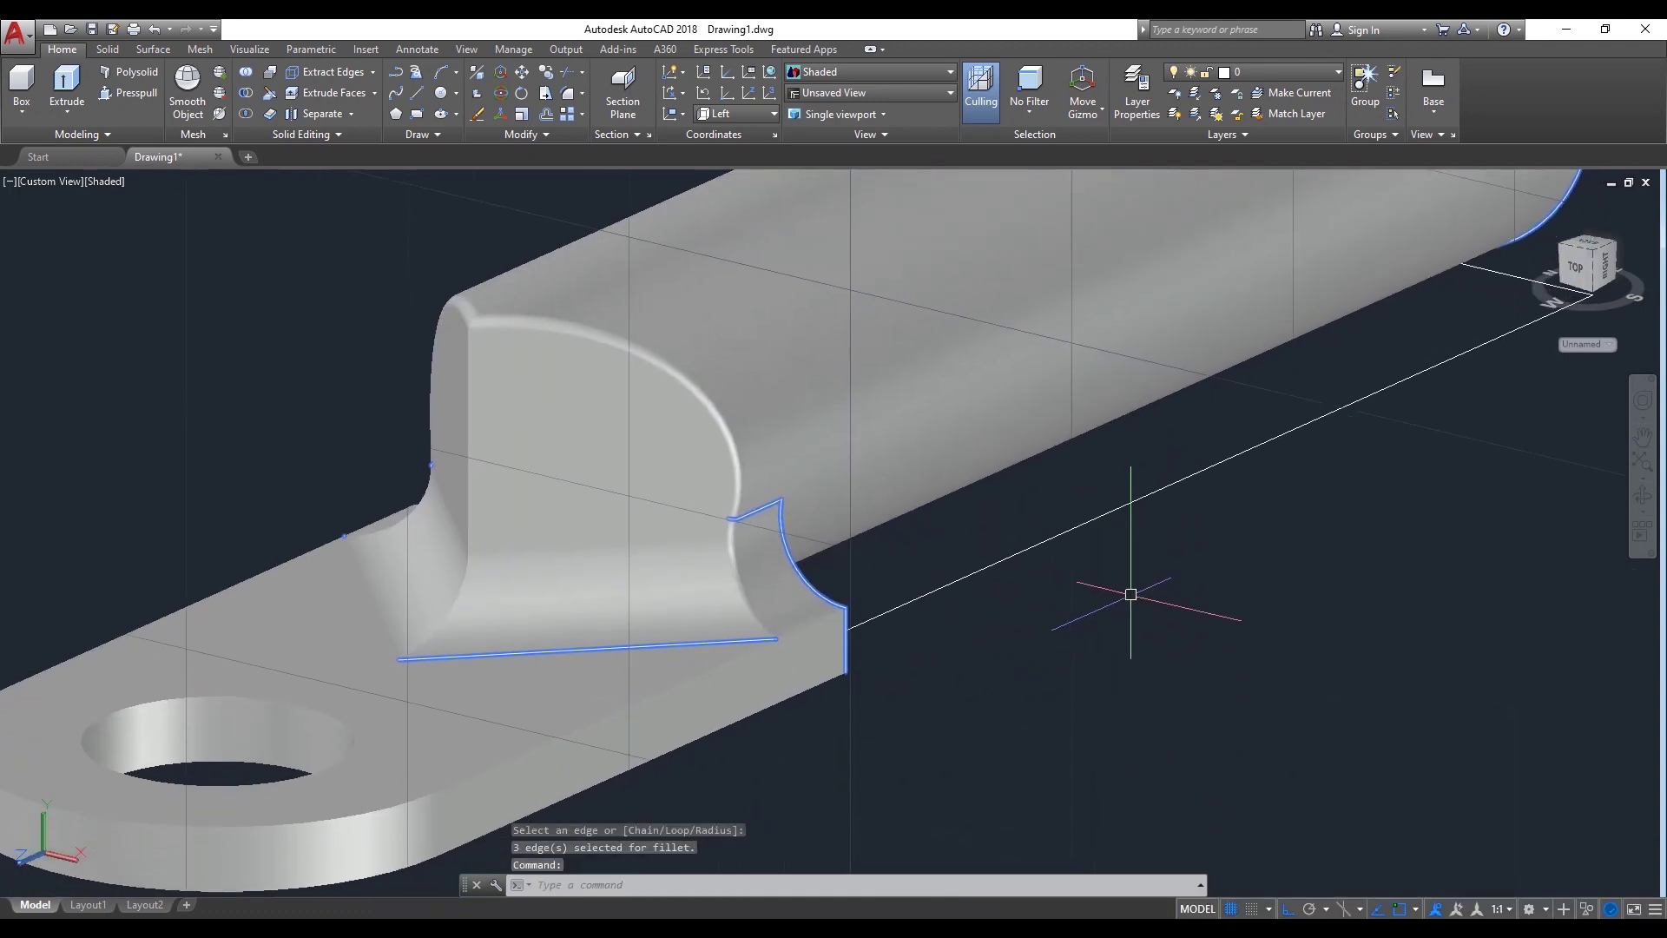
pyautogui.click(1641, 495)
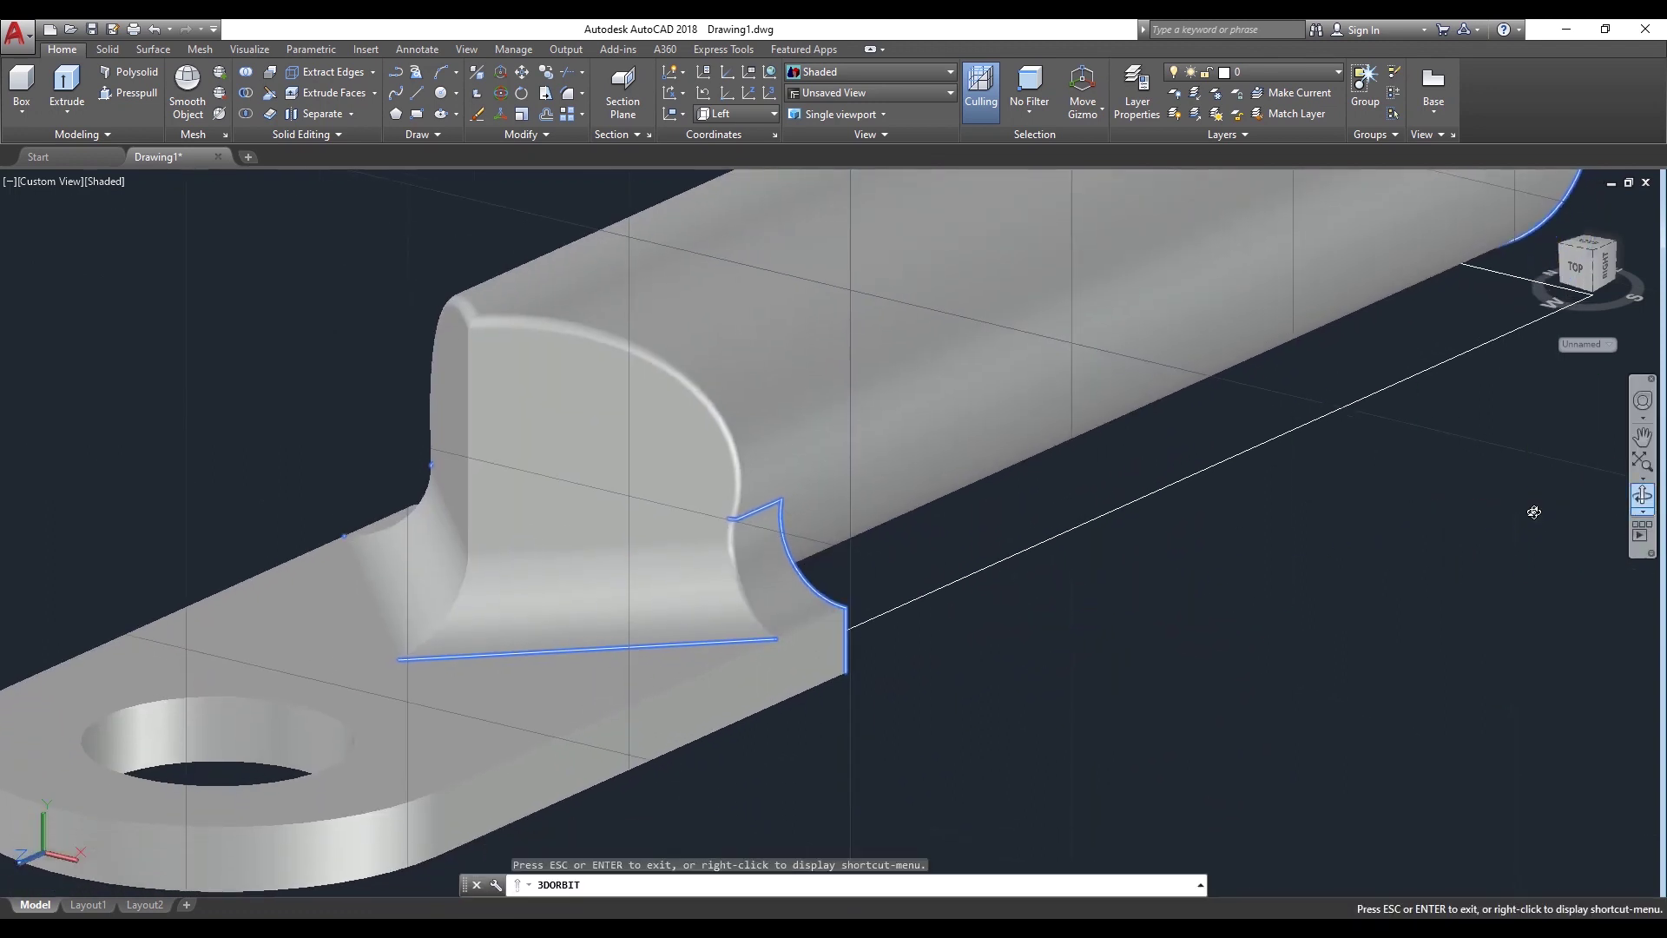
pyautogui.moveTo(960, 576); pyautogui.dragTo(644, 492)
pyautogui.rightClick(454, 431)
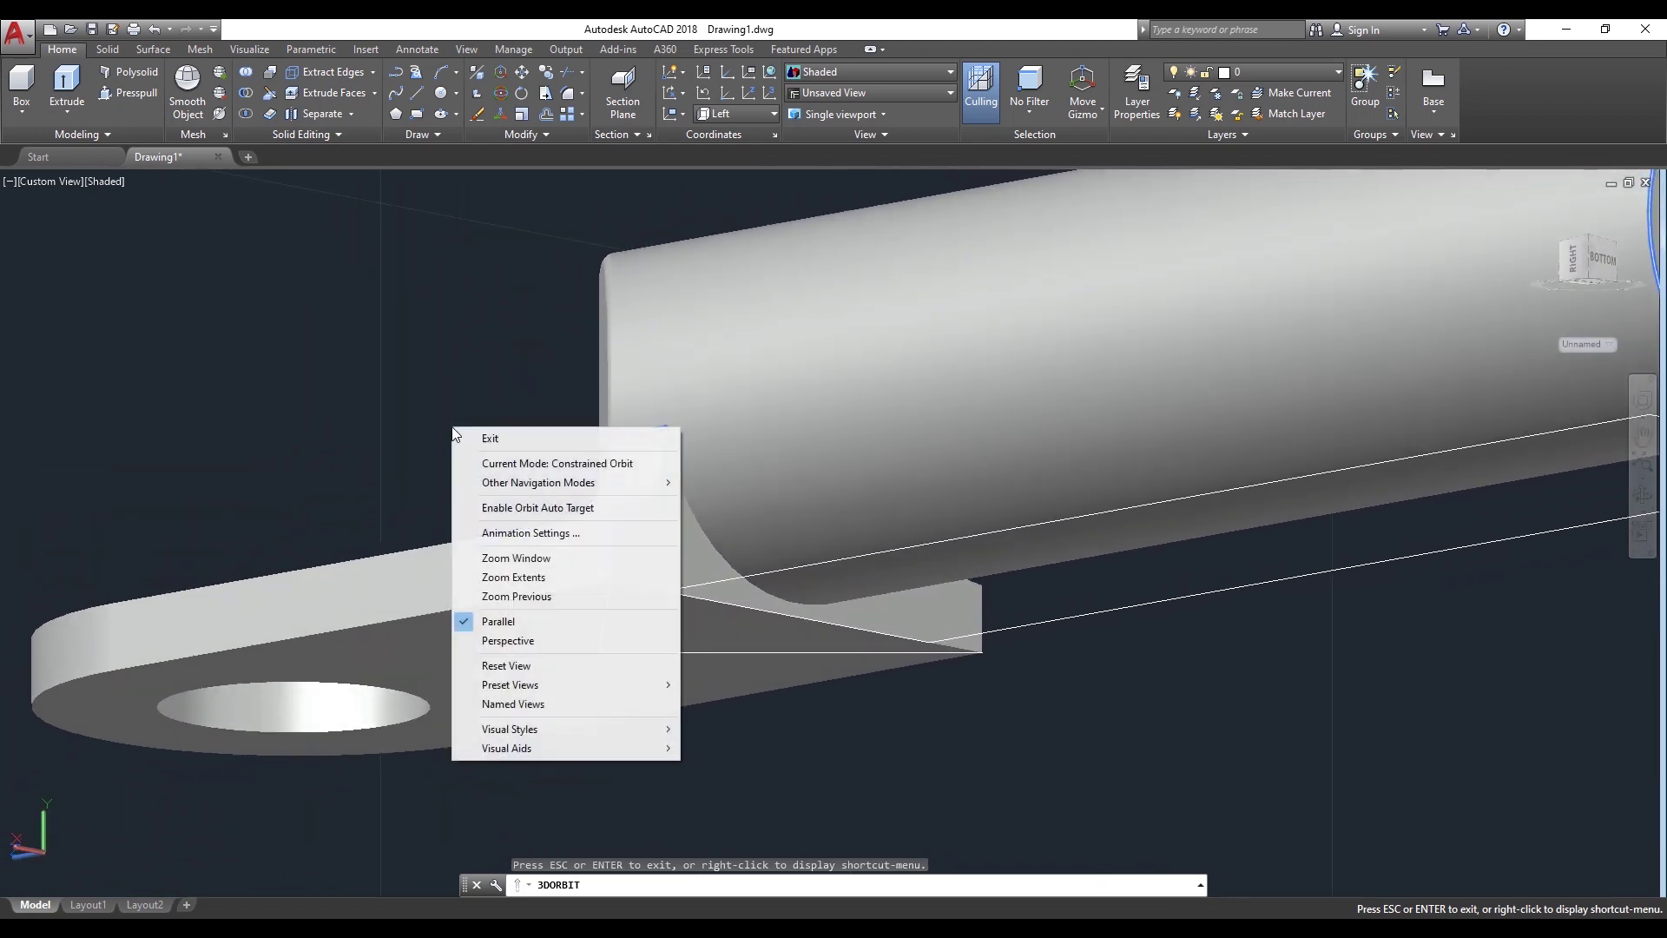
pyautogui.click(495, 439)
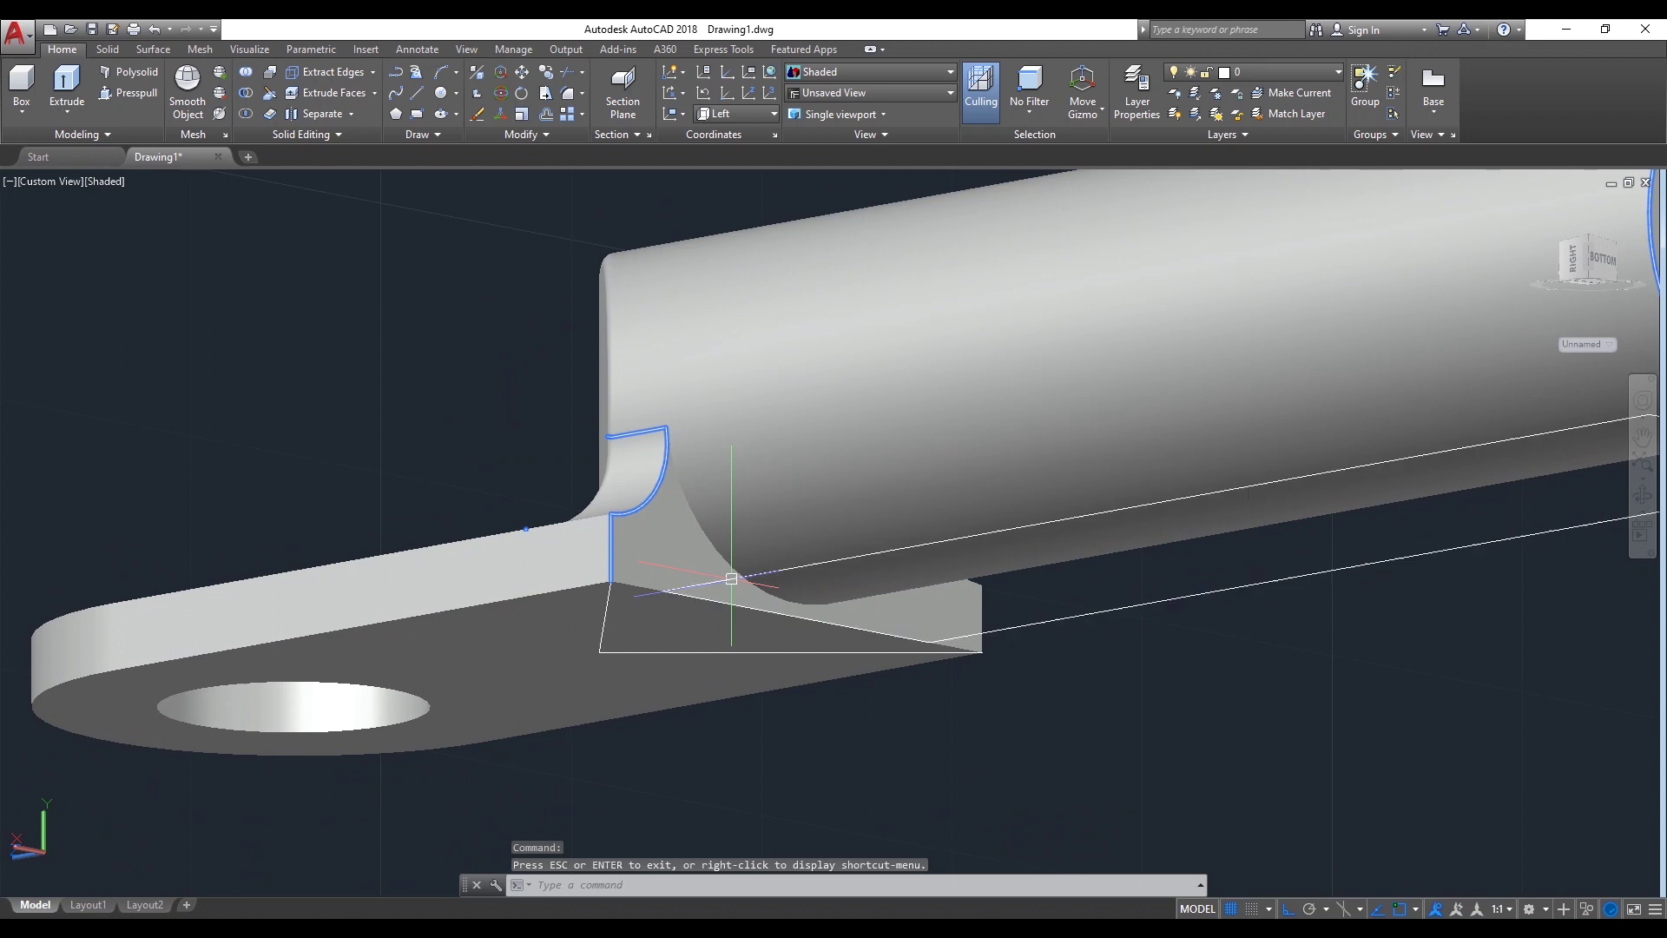
# Undo the trial fin fillet with Ctrl+Z and clear the selection
pyautogui.click(718, 584)
pyautogui.click(598, 642)
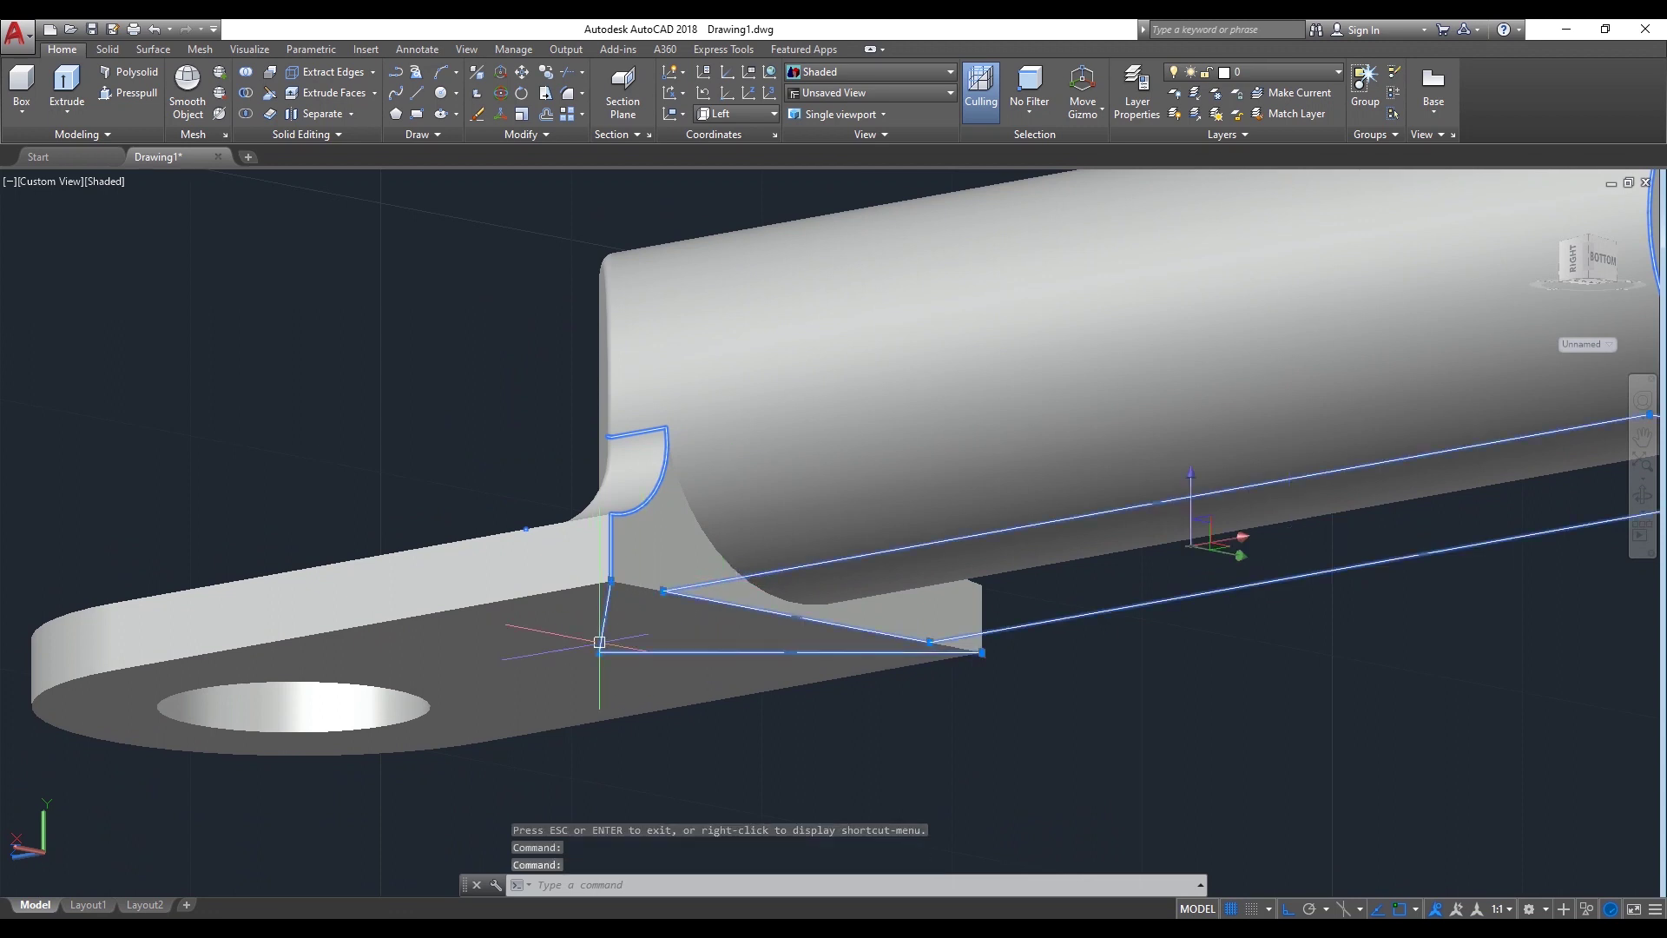
pyautogui.hotkey('ctrl', 'z')
pyautogui.hotkey('ctrl', 'z')
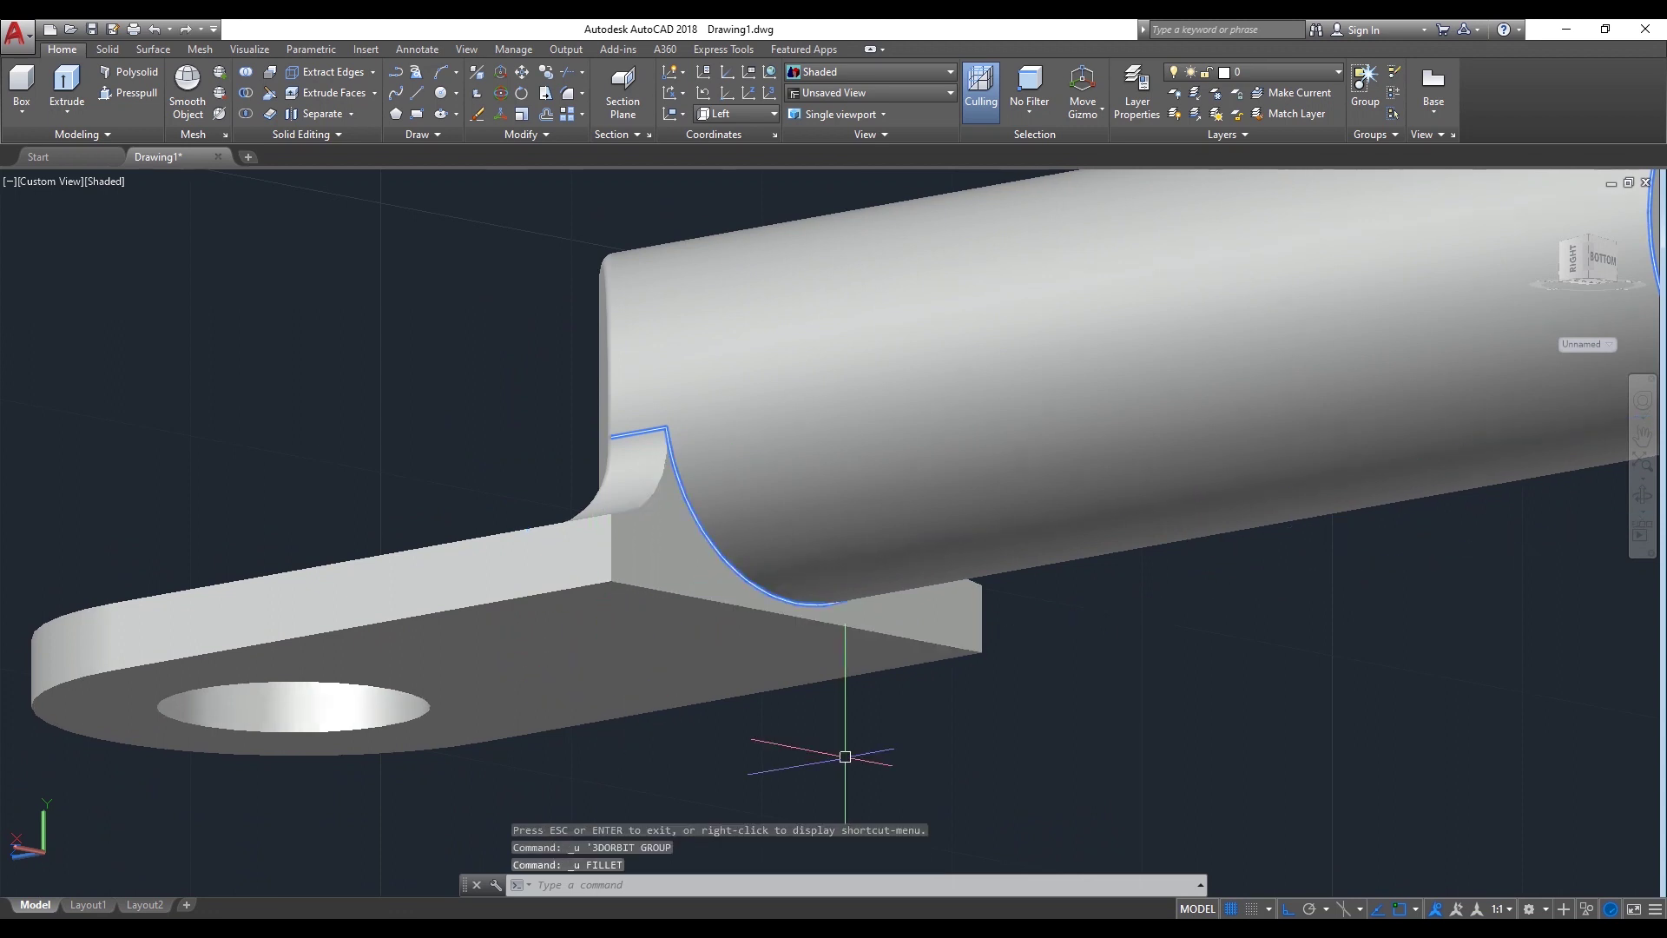
pyautogui.click(828, 606)
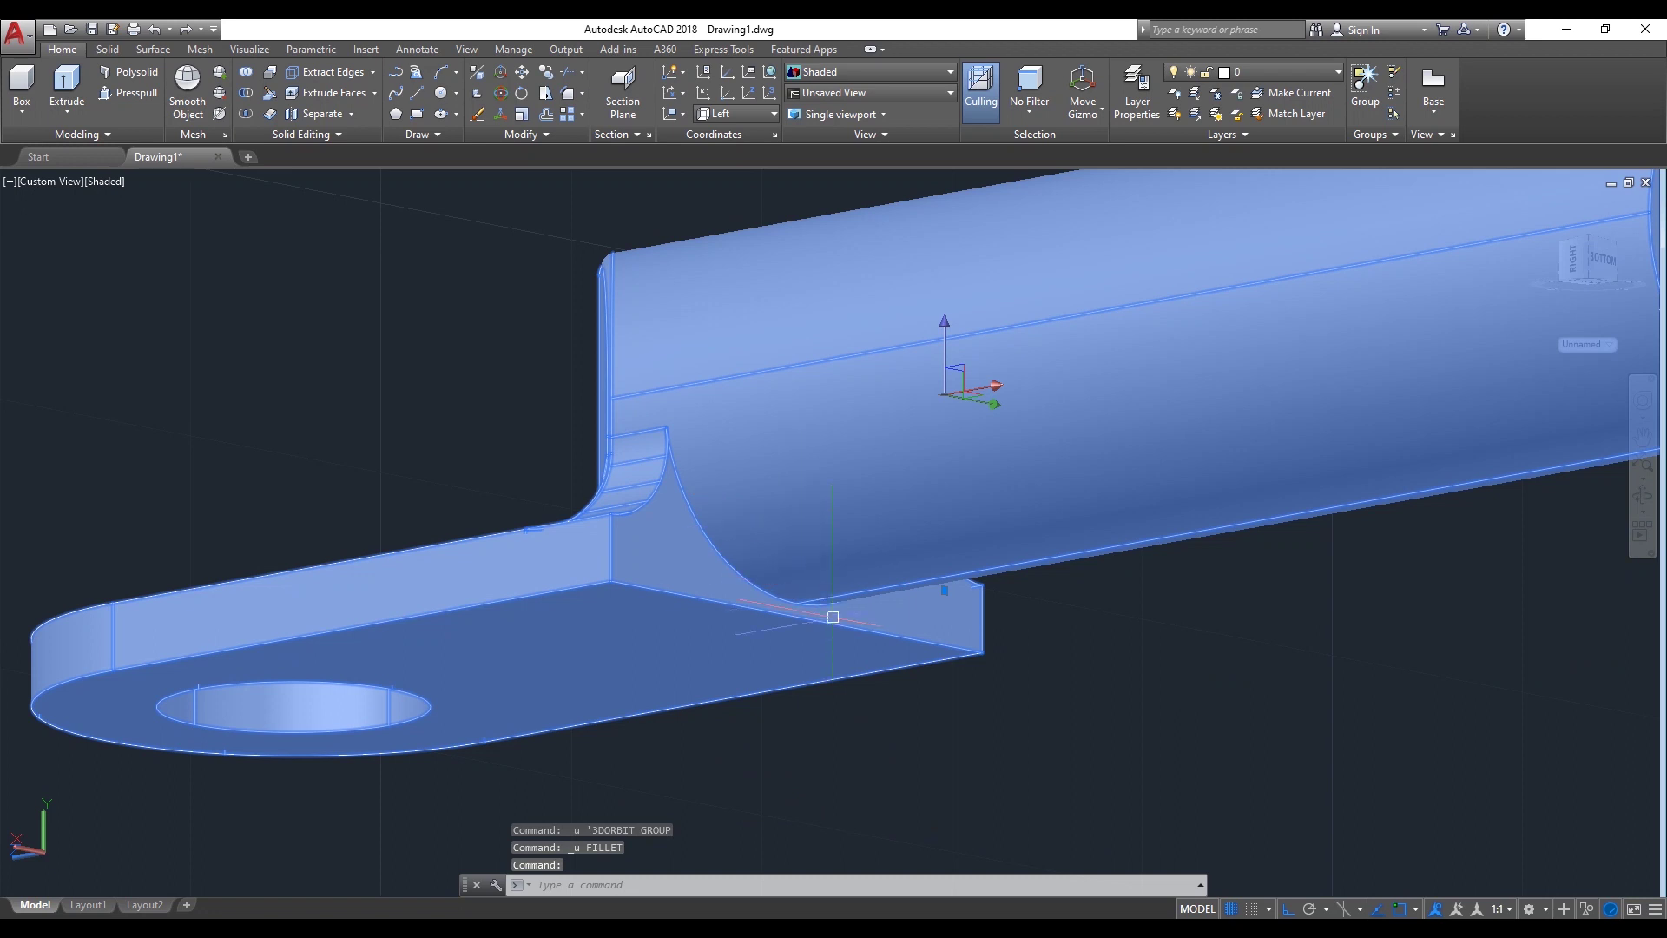
pyautogui.press('Escape')
# Fillet the lower seam under the barrel with radius 3
pyautogui.write('f')
pyautogui.press('Return')
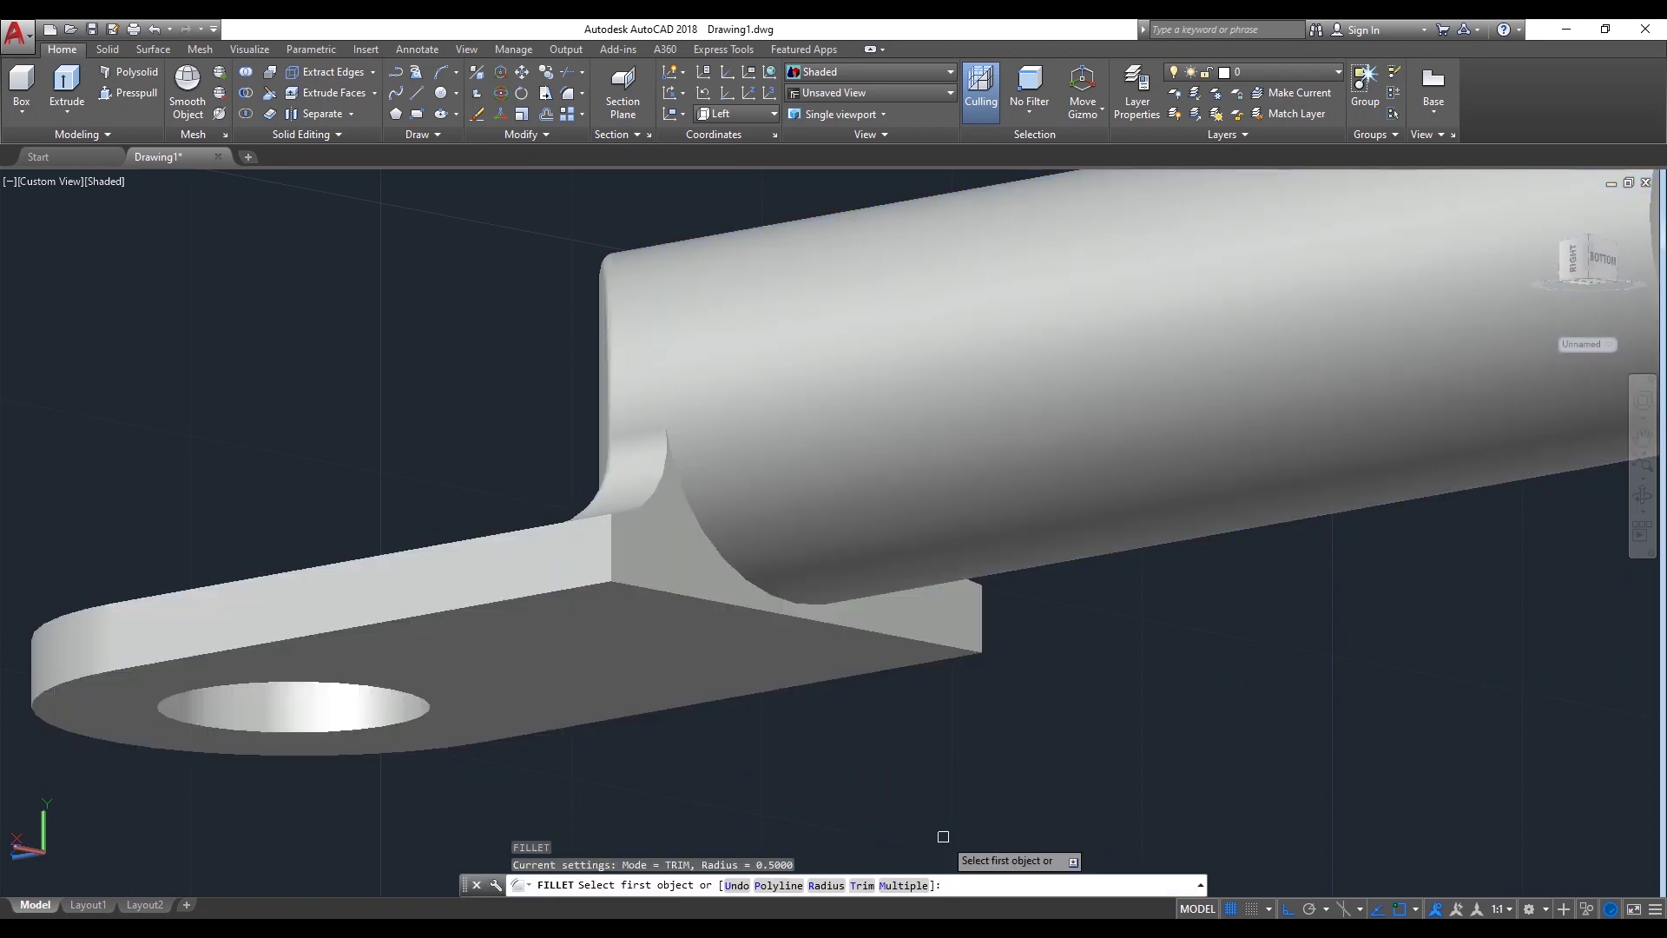
pyautogui.write('r')
pyautogui.press('Return')
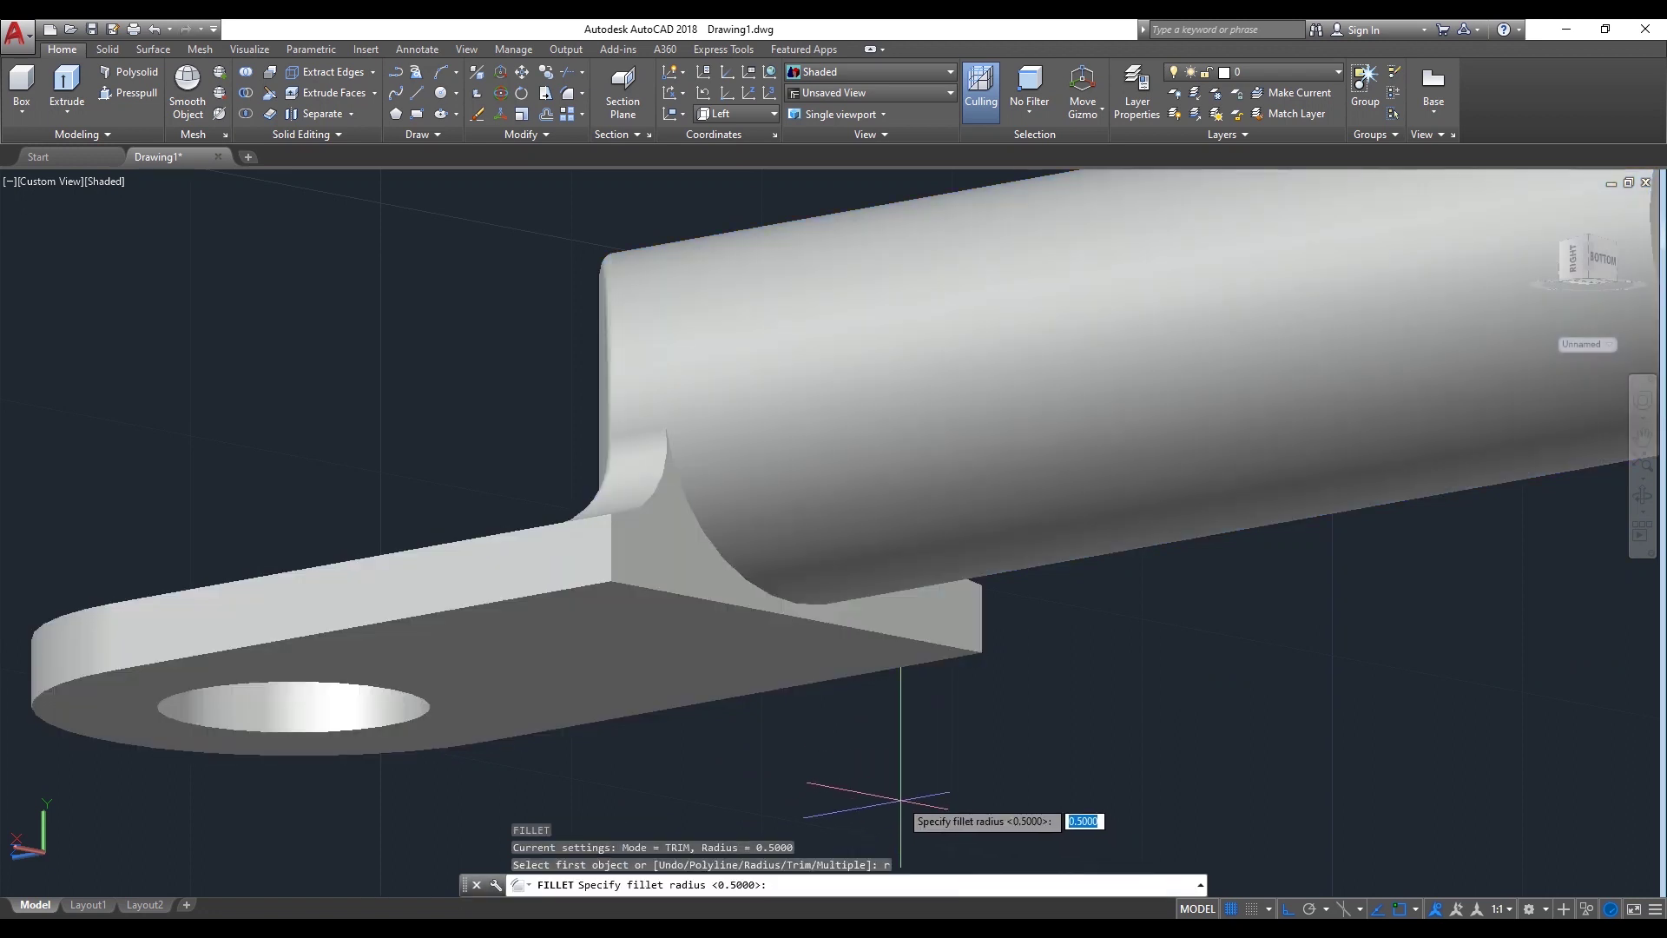
pyautogui.write('3')
pyautogui.press('Return')
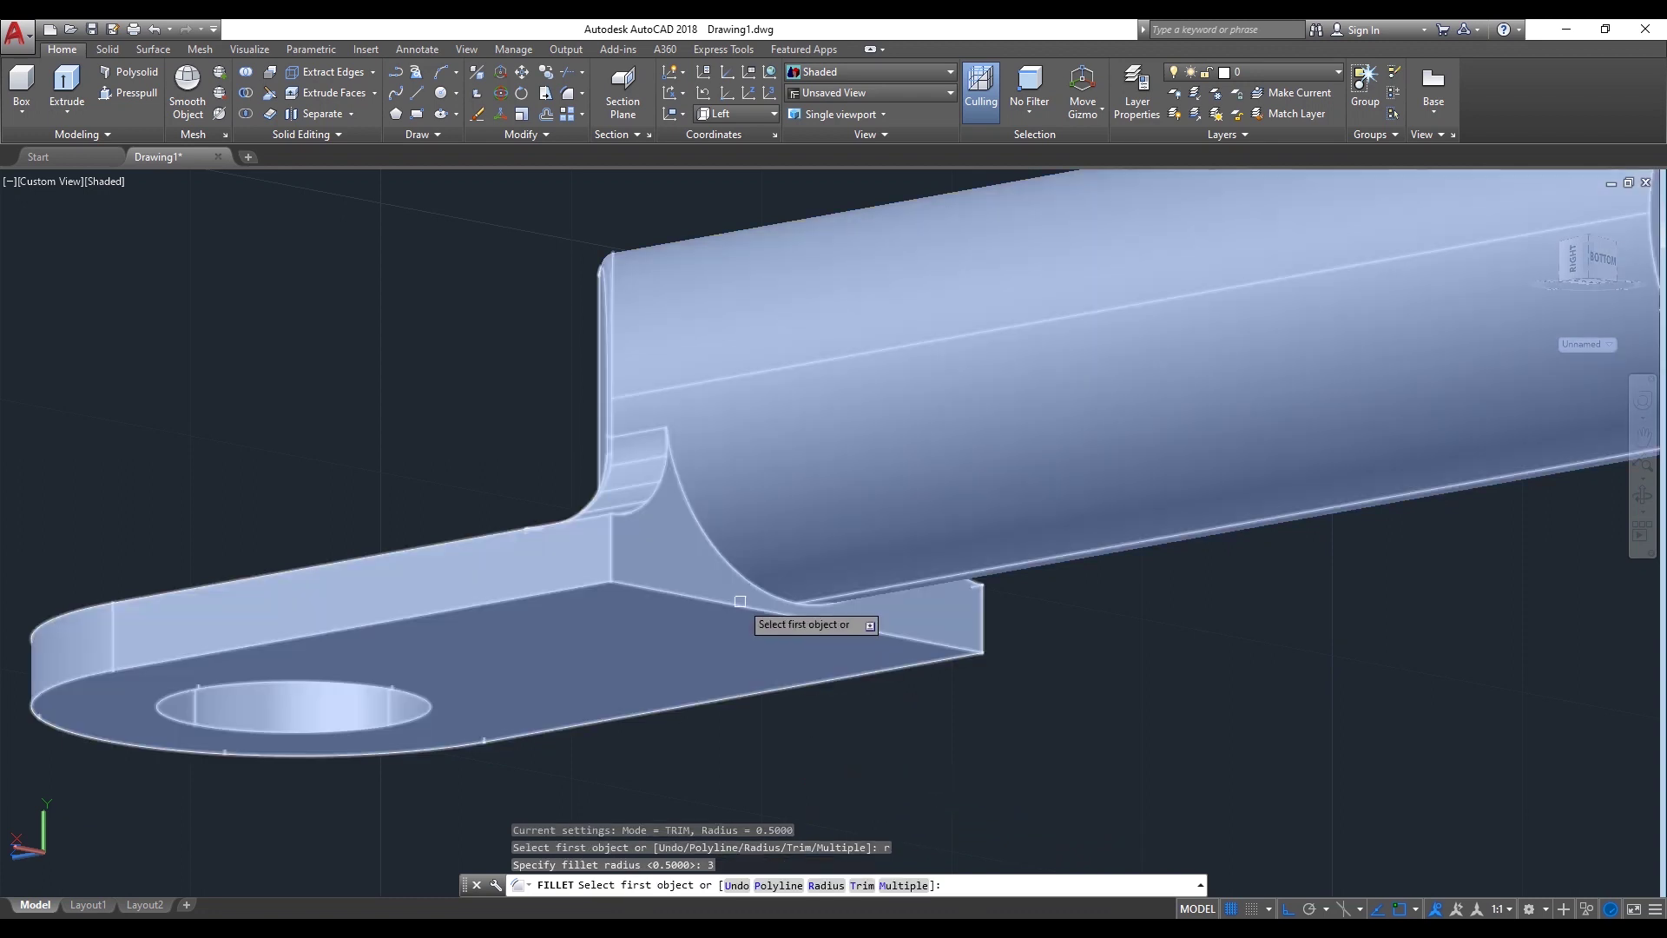
pyautogui.click(739, 603)
pyautogui.press('Return')
pyautogui.press('Return')
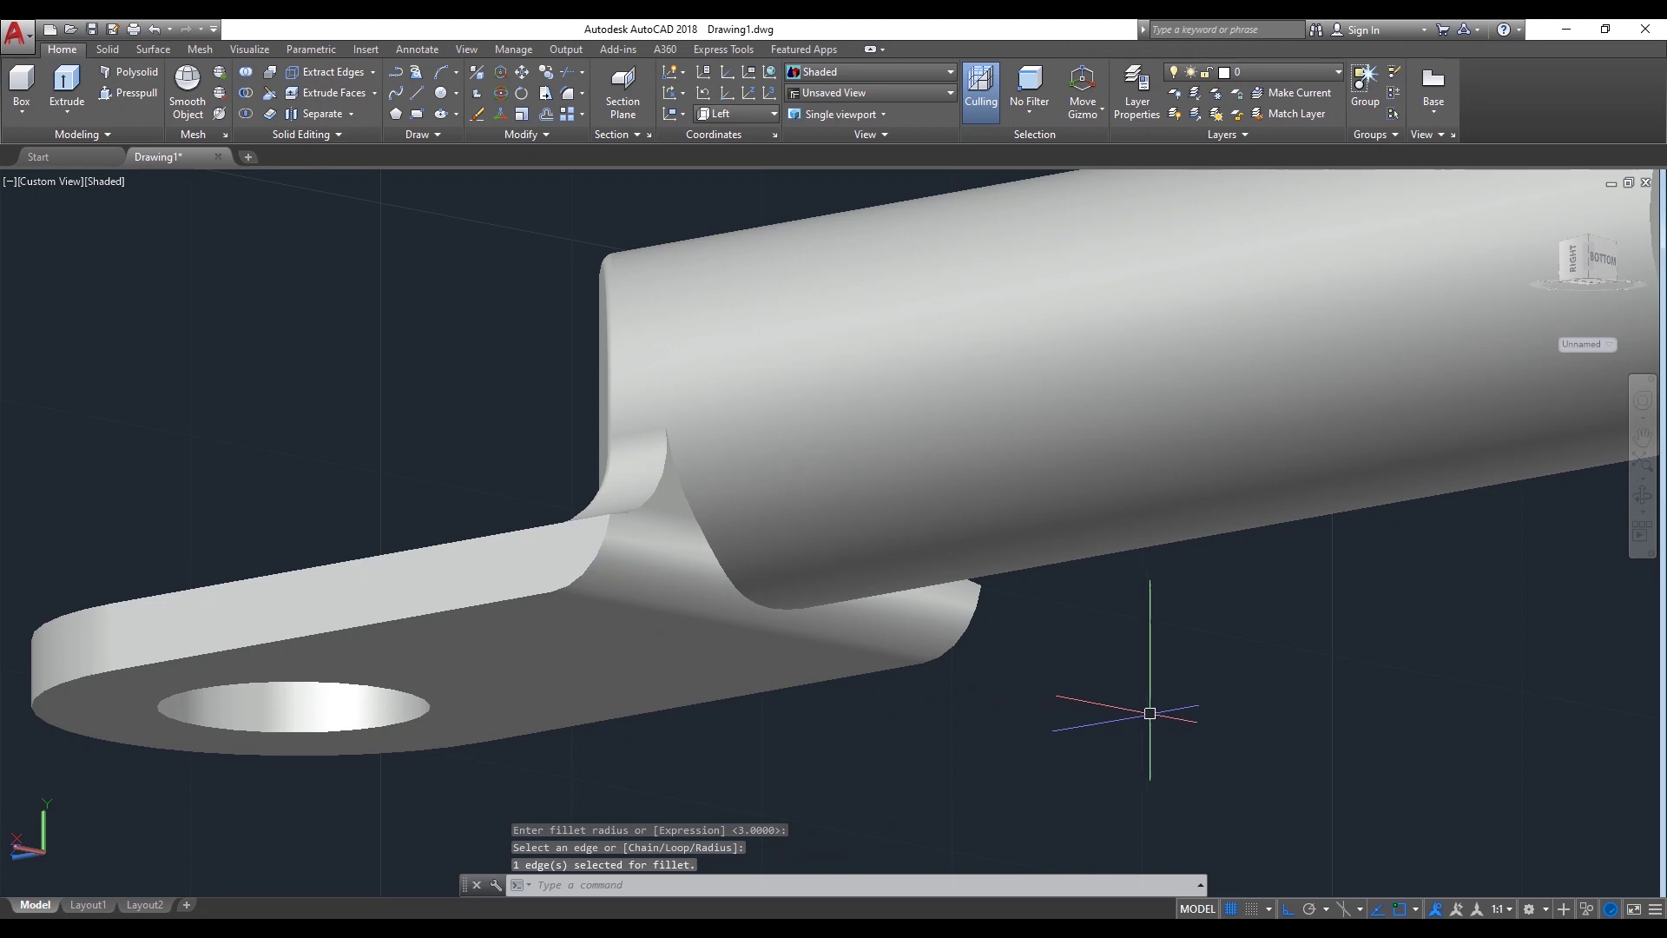
# Orbit the model toward the barrel's side
pyautogui.click(1643, 496)
pyautogui.moveTo(1311, 613)
pyautogui.mouseDown()
pyautogui.moveTo(1011, 633)
pyautogui.moveTo(1143, 603)
pyautogui.moveTo(1265, 603)
pyautogui.moveTo(1358, 636)
pyautogui.moveTo(1350, 660)
pyautogui.moveTo(1346, 607)
pyautogui.moveTo(1357, 625)
pyautogui.mouseUp()
pyautogui.rightClick(566, 415)
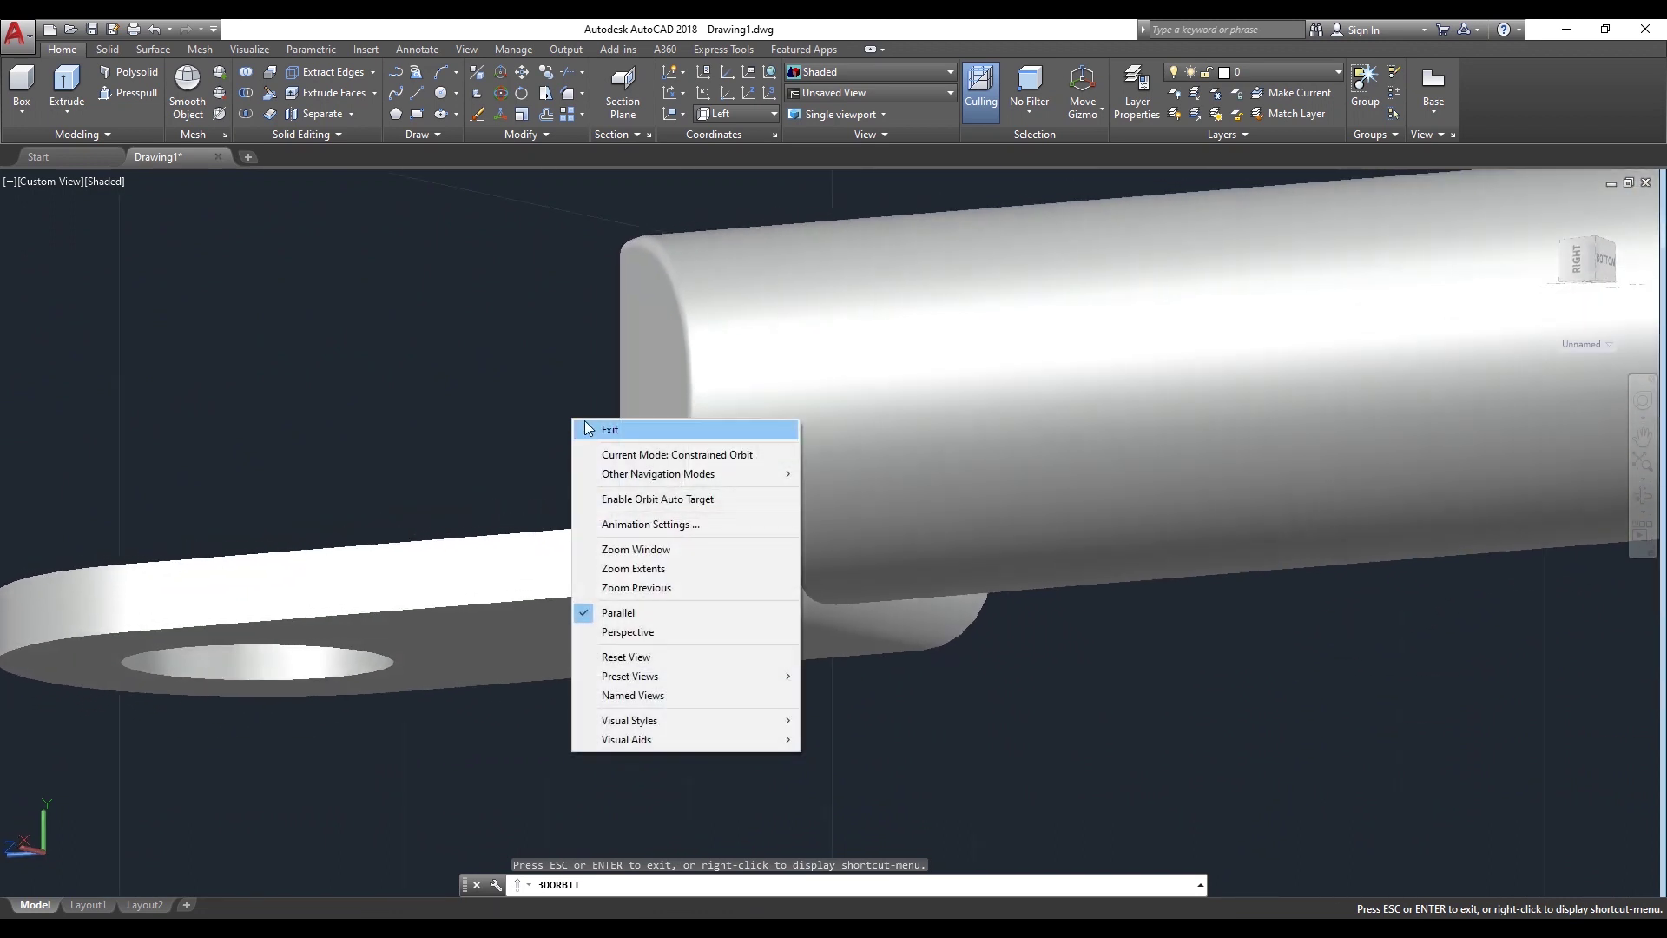
# Start a radius-2 fillet on the edge where the barrel meets the fin
pyautogui.click(595, 428)
pyautogui.write('f')
pyautogui.press('Return')
pyautogui.write('r')
pyautogui.press('Return')
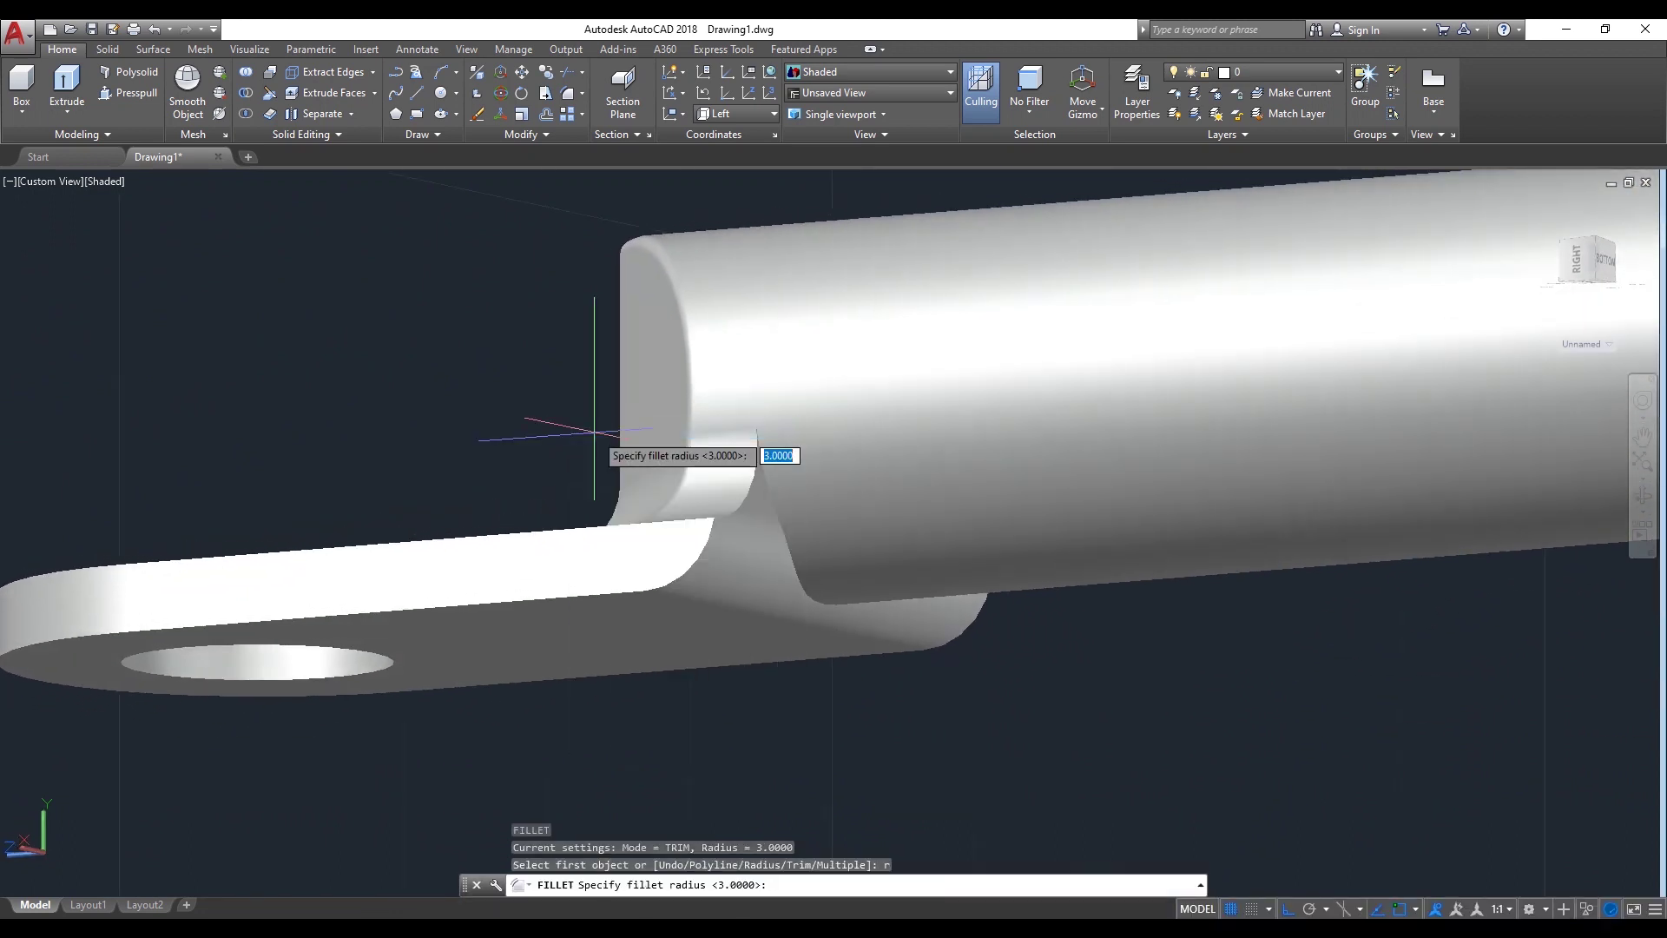
pyautogui.write('2')
pyautogui.press('Return')
pyautogui.click(786, 544)
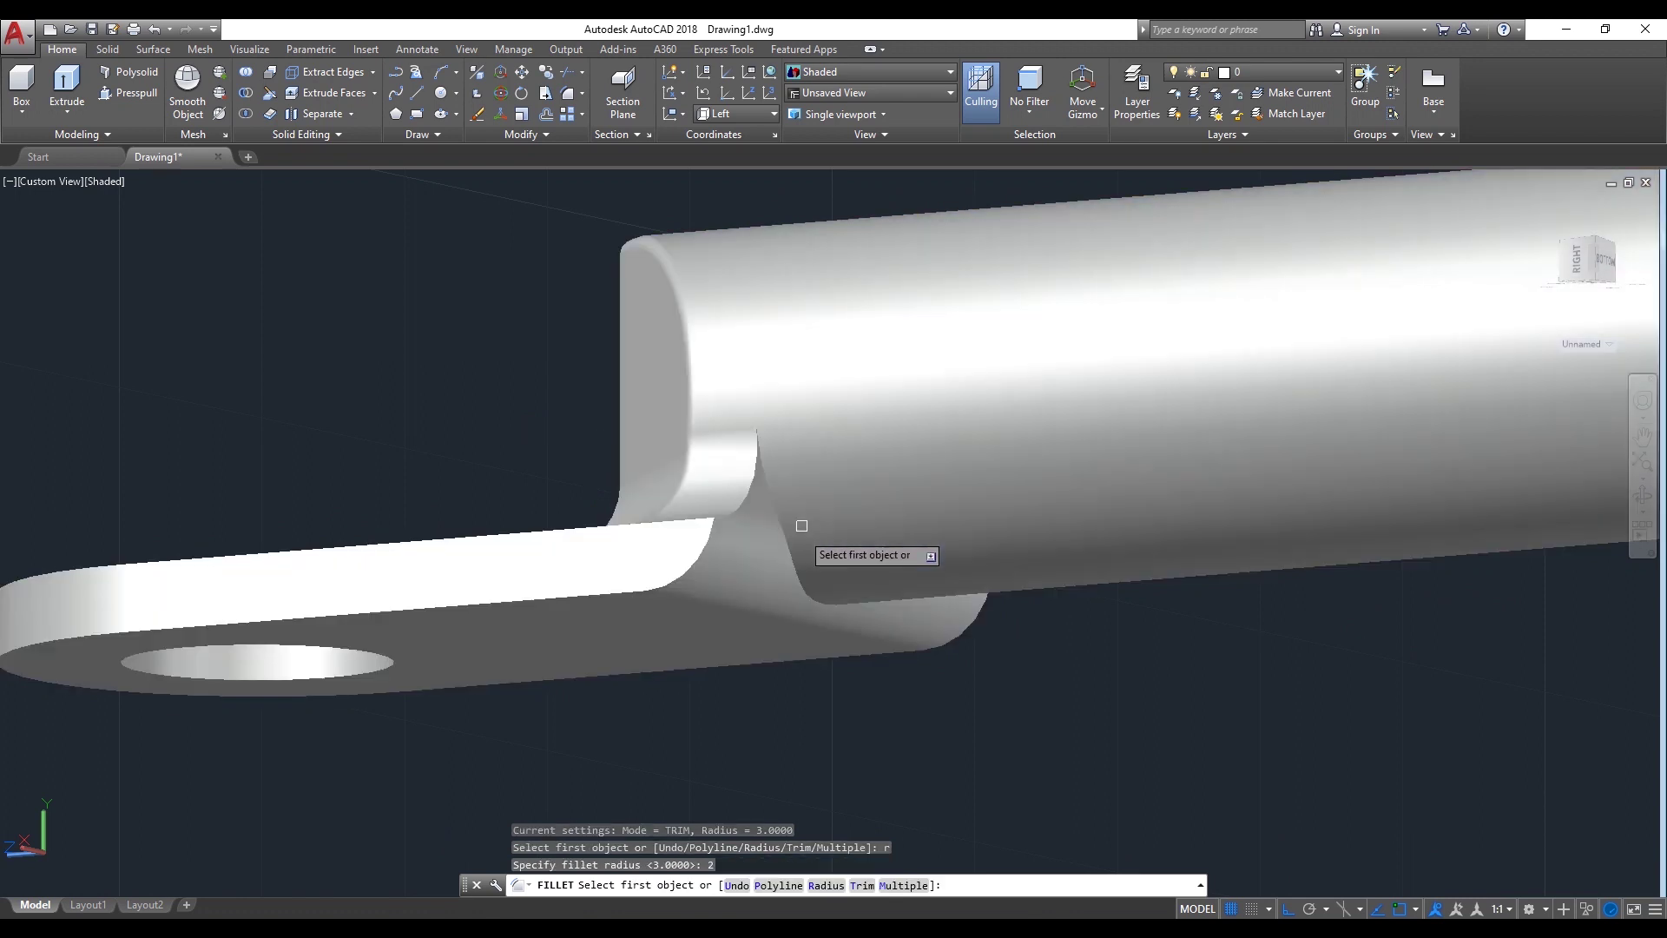
pyautogui.press('Return')
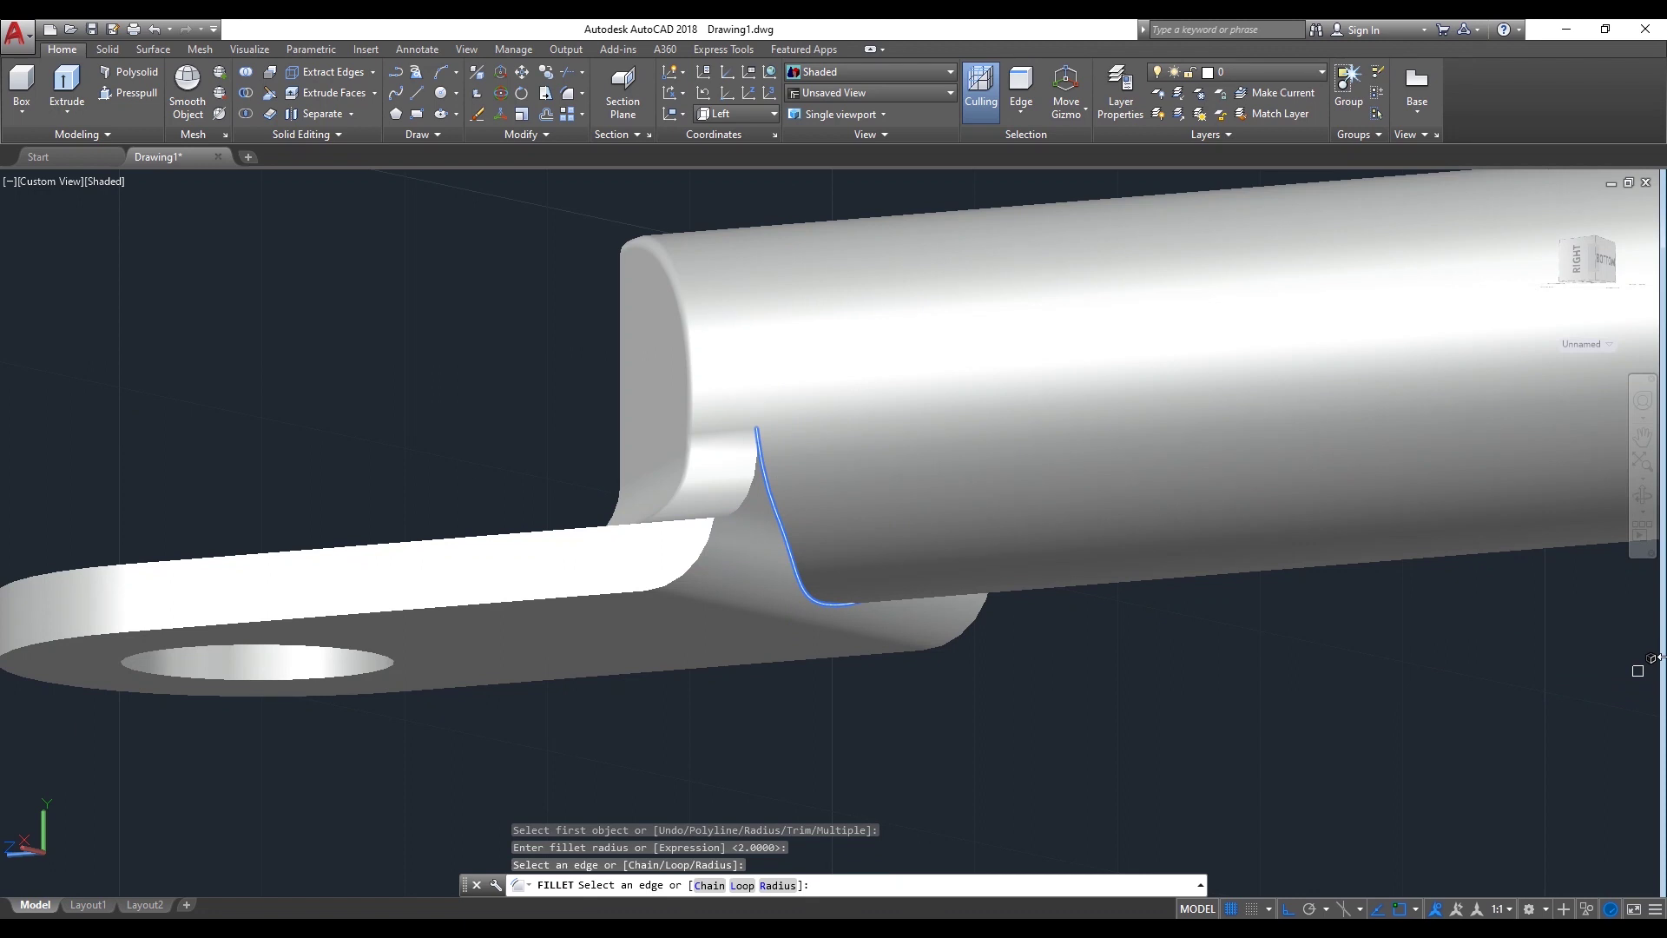
# Orbit below and add the remaining junction edges, applying the radius-2 fillet to three edges
pyautogui.click(1641, 496)
pyautogui.moveTo(1389, 556); pyautogui.dragTo(1054, 548)
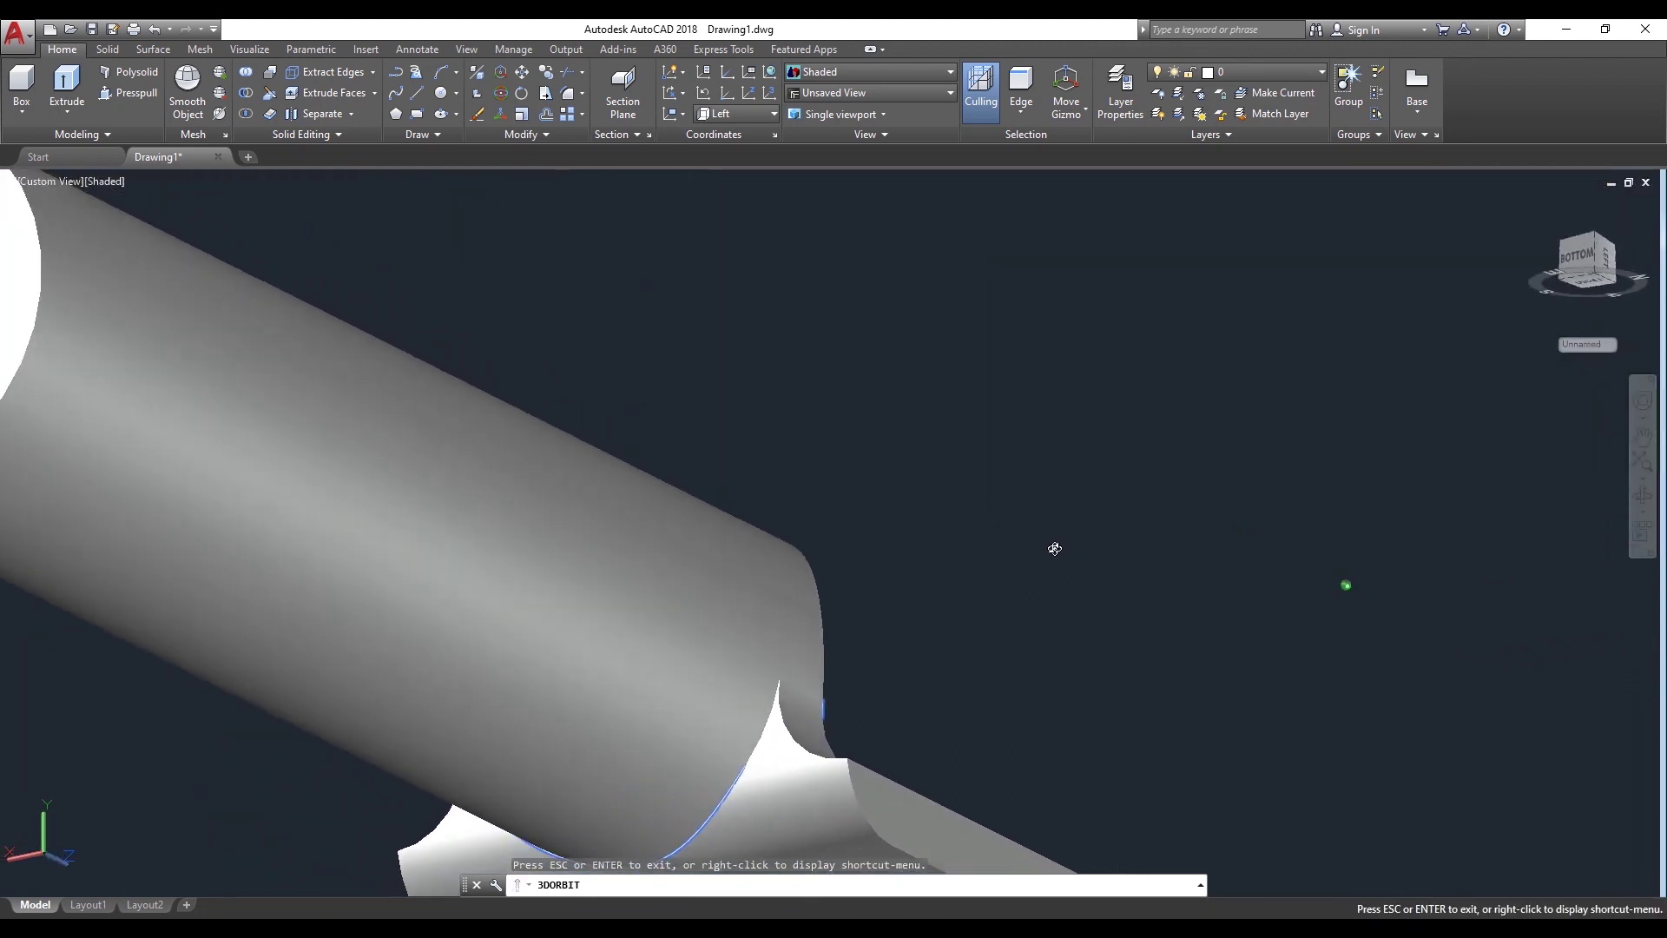
pyautogui.moveTo(1046, 614); pyautogui.dragTo(961, 472)
pyautogui.rightClick(1020, 426)
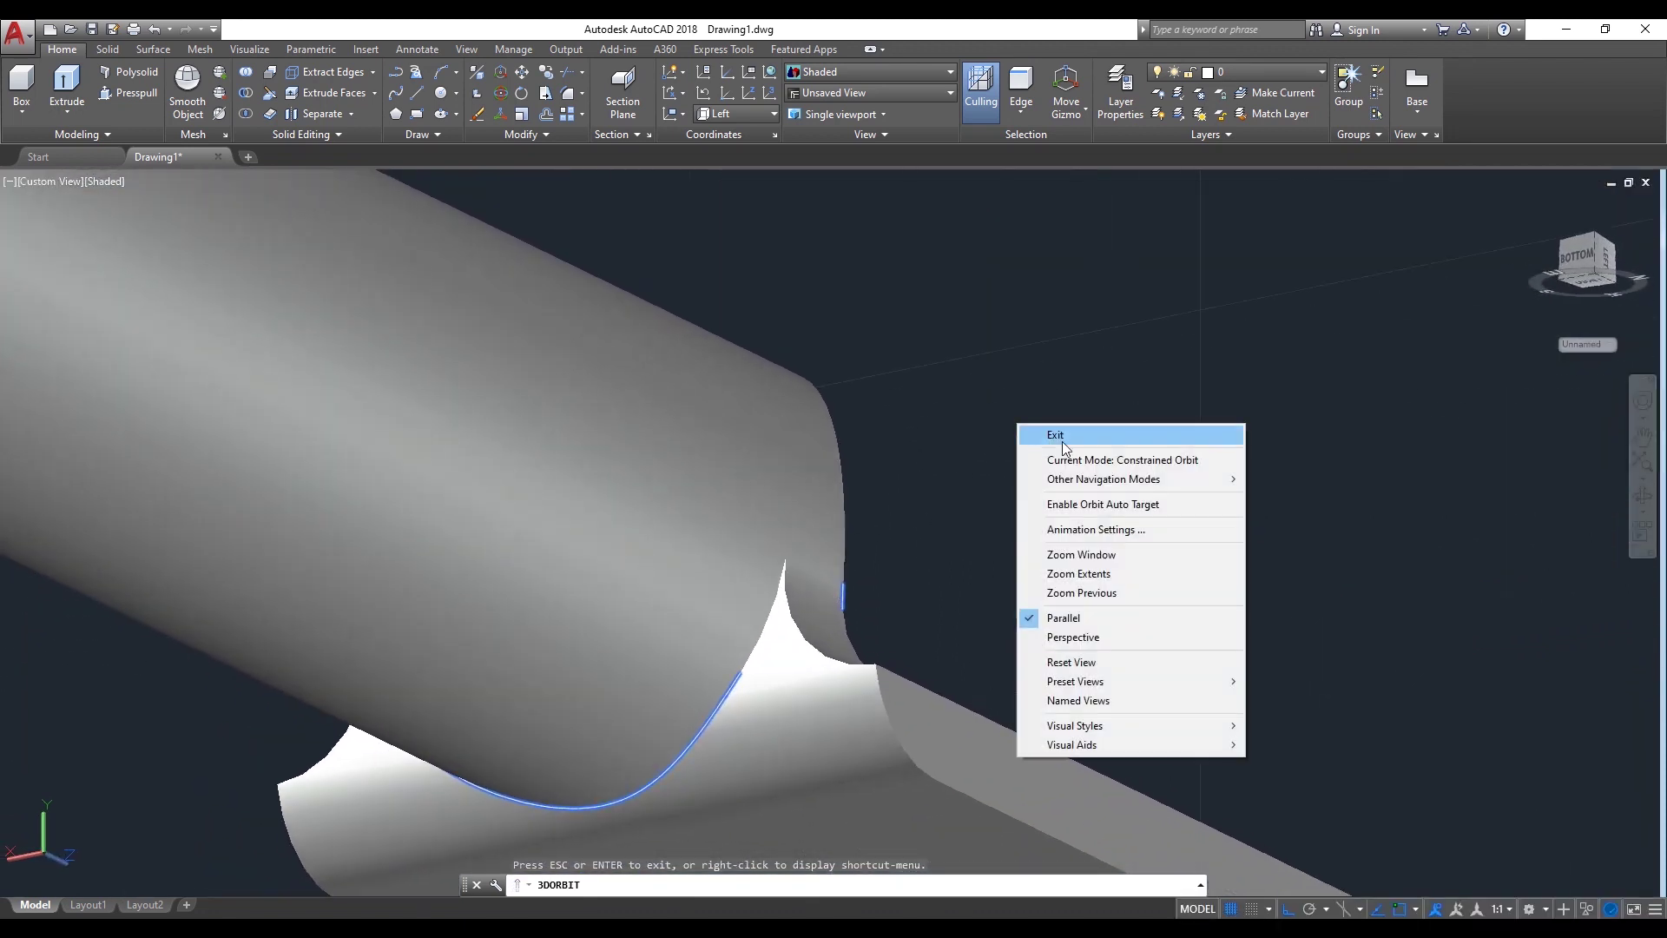
pyautogui.click(1063, 445)
pyautogui.click(746, 657)
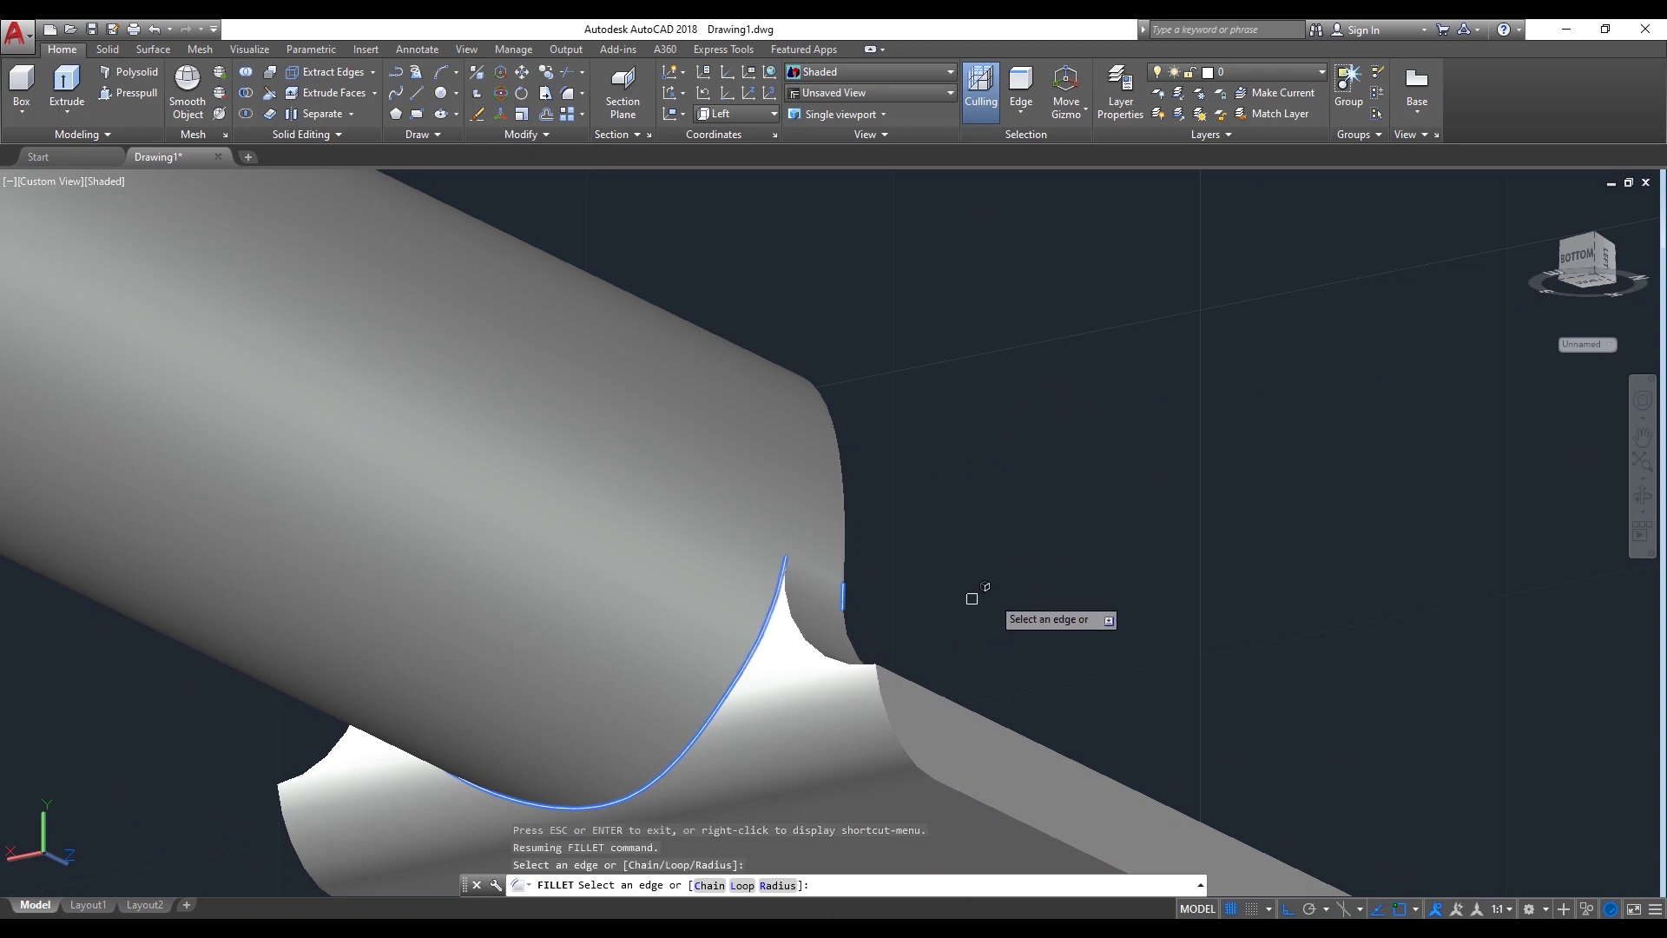
pyautogui.press('Return')
pyautogui.scroll(-5, 1007, 589)
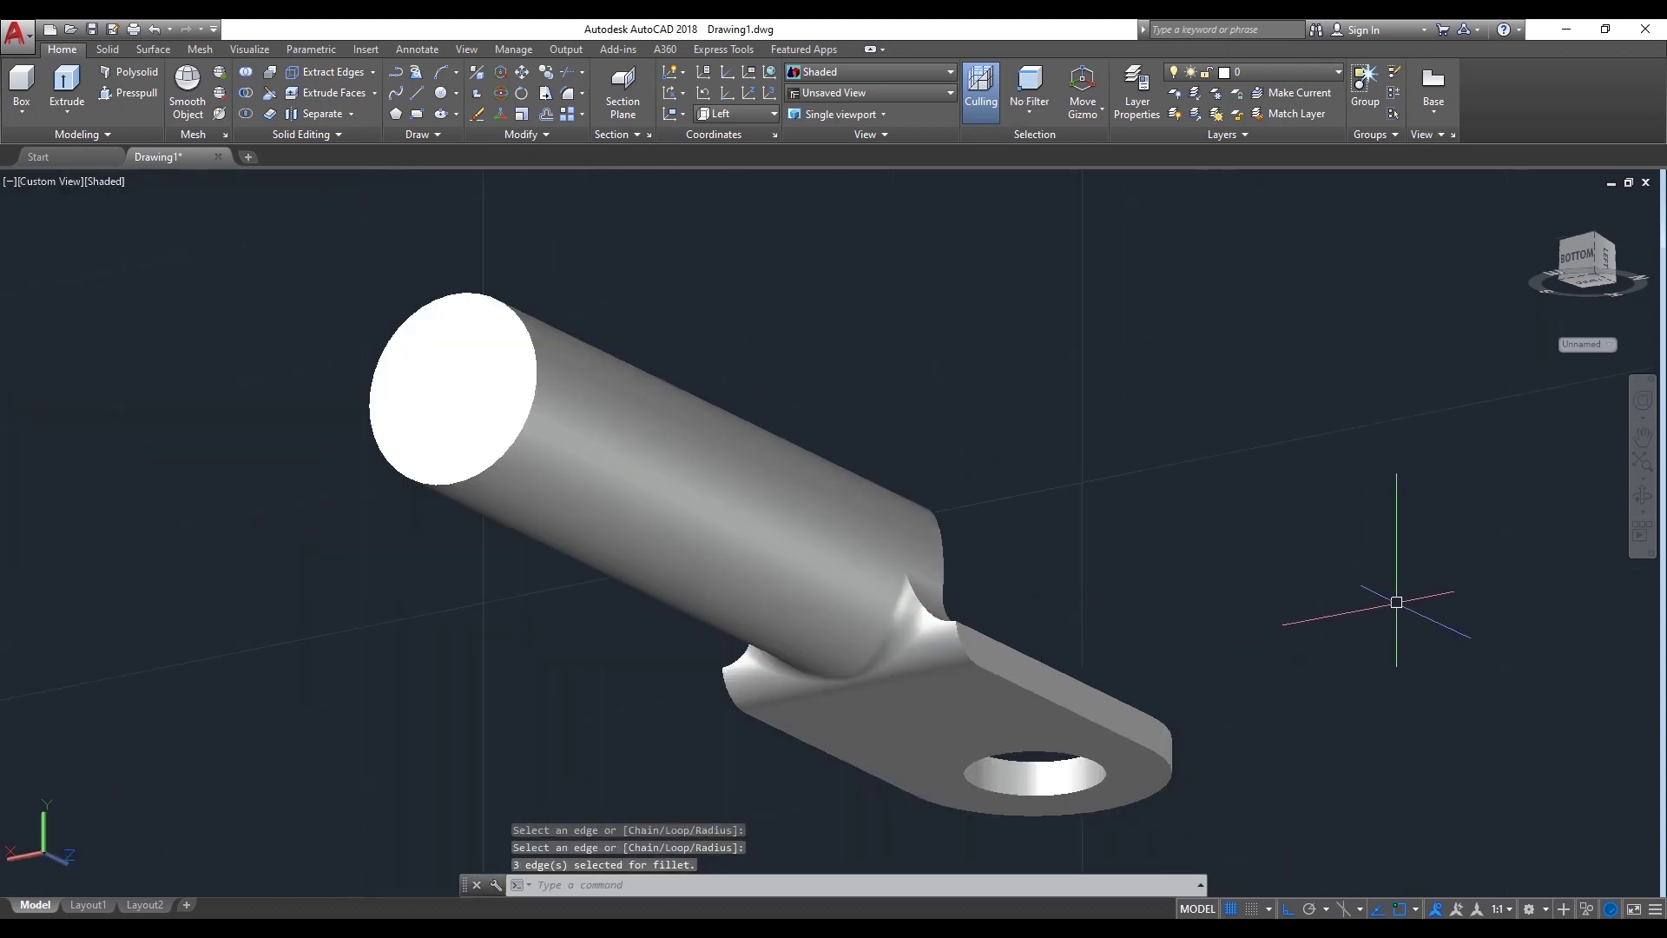
# Orbit the lug round to a view from above
pyautogui.click(1642, 496)
pyautogui.moveTo(1060, 547)
pyautogui.mouseDown()
pyautogui.moveTo(898, 584)
pyautogui.moveTo(1369, 676)
pyautogui.moveTo(1358, 603)
pyautogui.moveTo(1398, 699)
pyautogui.mouseUp()
pyautogui.moveTo(983, 653)
pyautogui.mouseDown()
pyautogui.moveTo(1291, 741)
pyautogui.moveTo(857, 600)
pyautogui.moveTo(839, 612)
pyautogui.moveTo(938, 612)
pyautogui.moveTo(875, 538)
pyautogui.moveTo(1012, 518)
pyautogui.moveTo(1068, 581)
pyautogui.moveTo(1097, 581)
pyautogui.moveTo(569, 521)
pyautogui.mouseUp()
pyautogui.rightClick(374, 371)
pyautogui.click(435, 380)
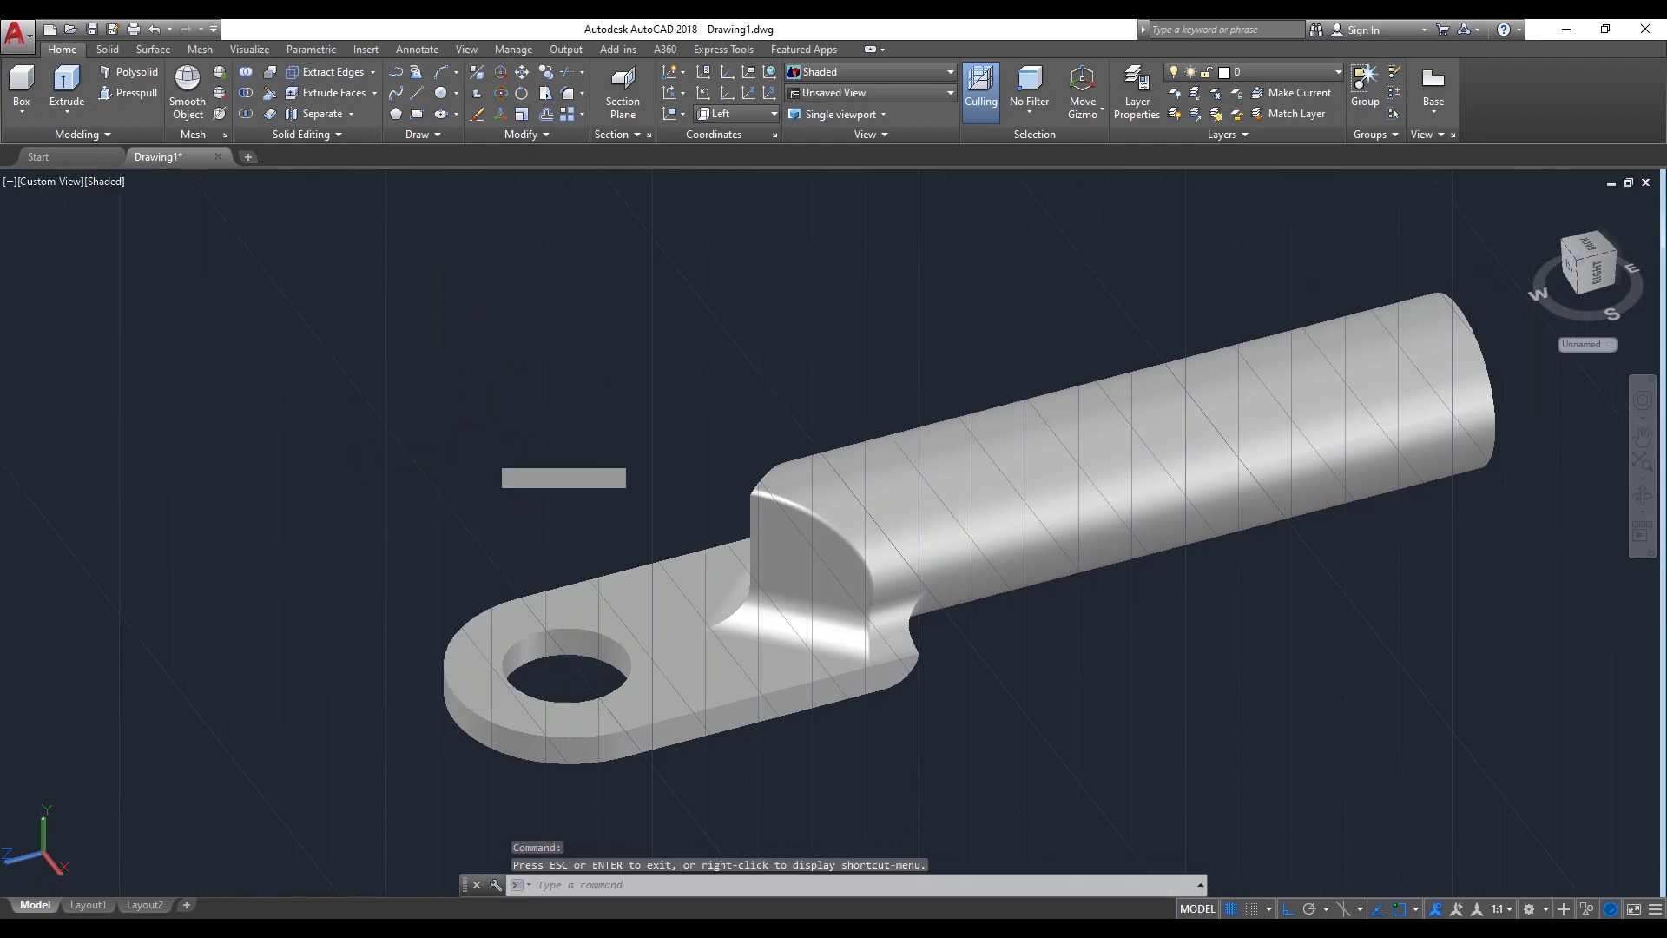
# Start a fillet and set its radius to 0.5
pyautogui.write('f')
pyautogui.press('Return')
pyautogui.write('r')
pyautogui.press('Return')
pyautogui.write('5')
pyautogui.press('Return')
pyautogui.scroll(2, 764, 712)
pyautogui.scroll(2, 764, 712)
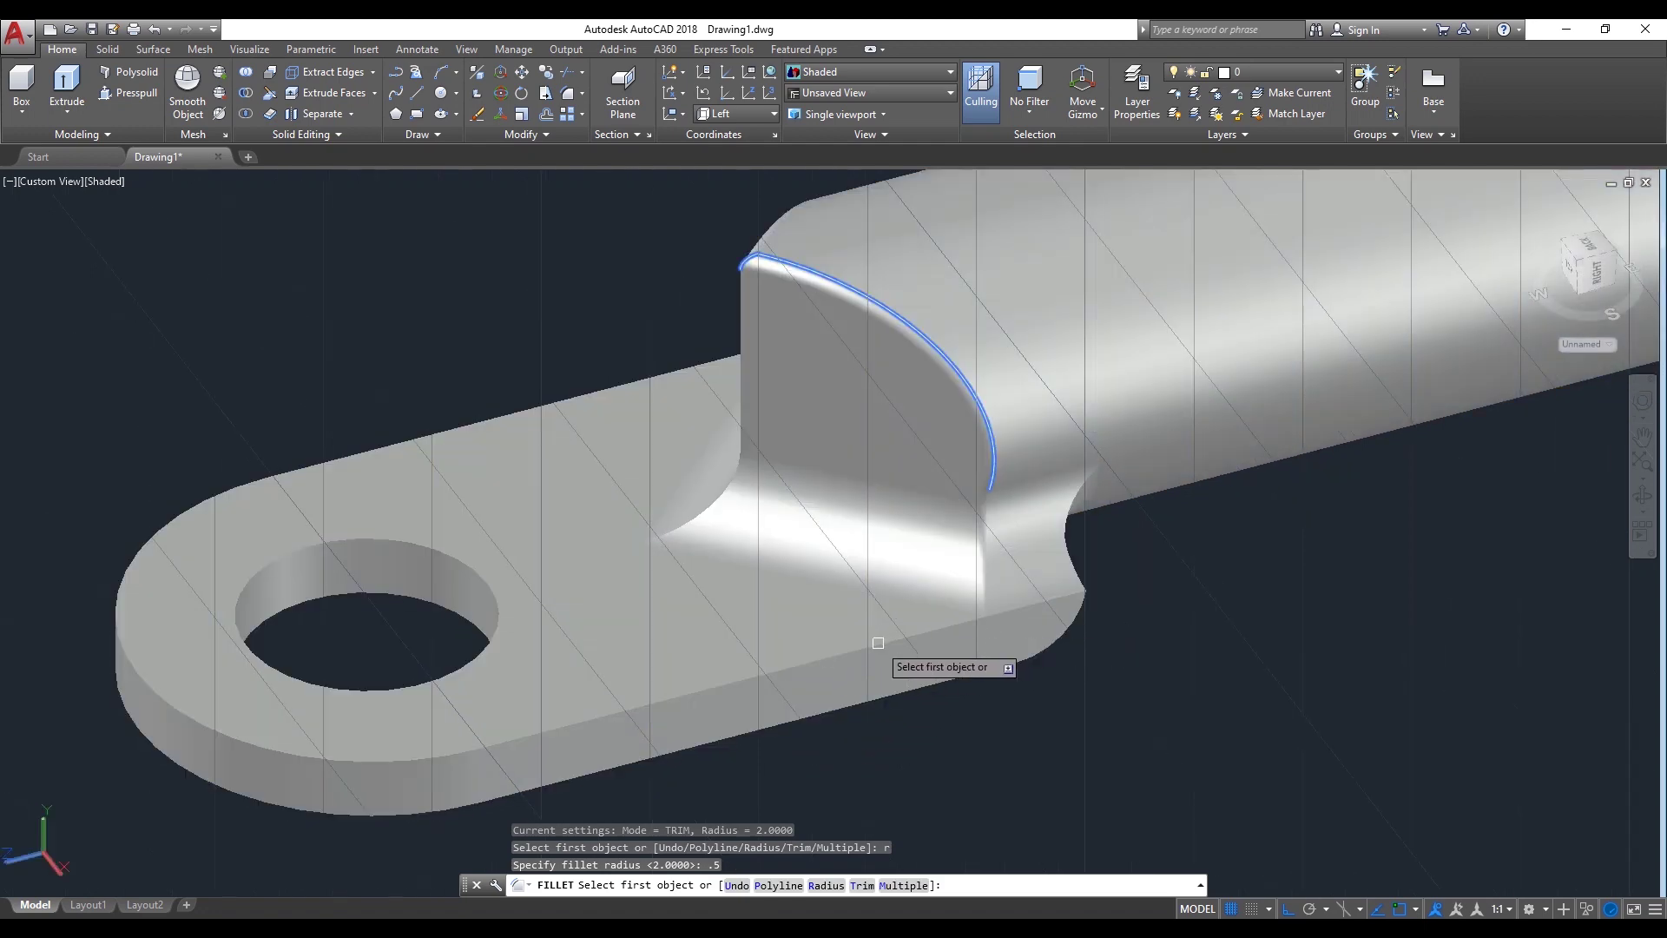
# Fillet five edges of the plate outline at radius 0.5
pyautogui.click(854, 650)
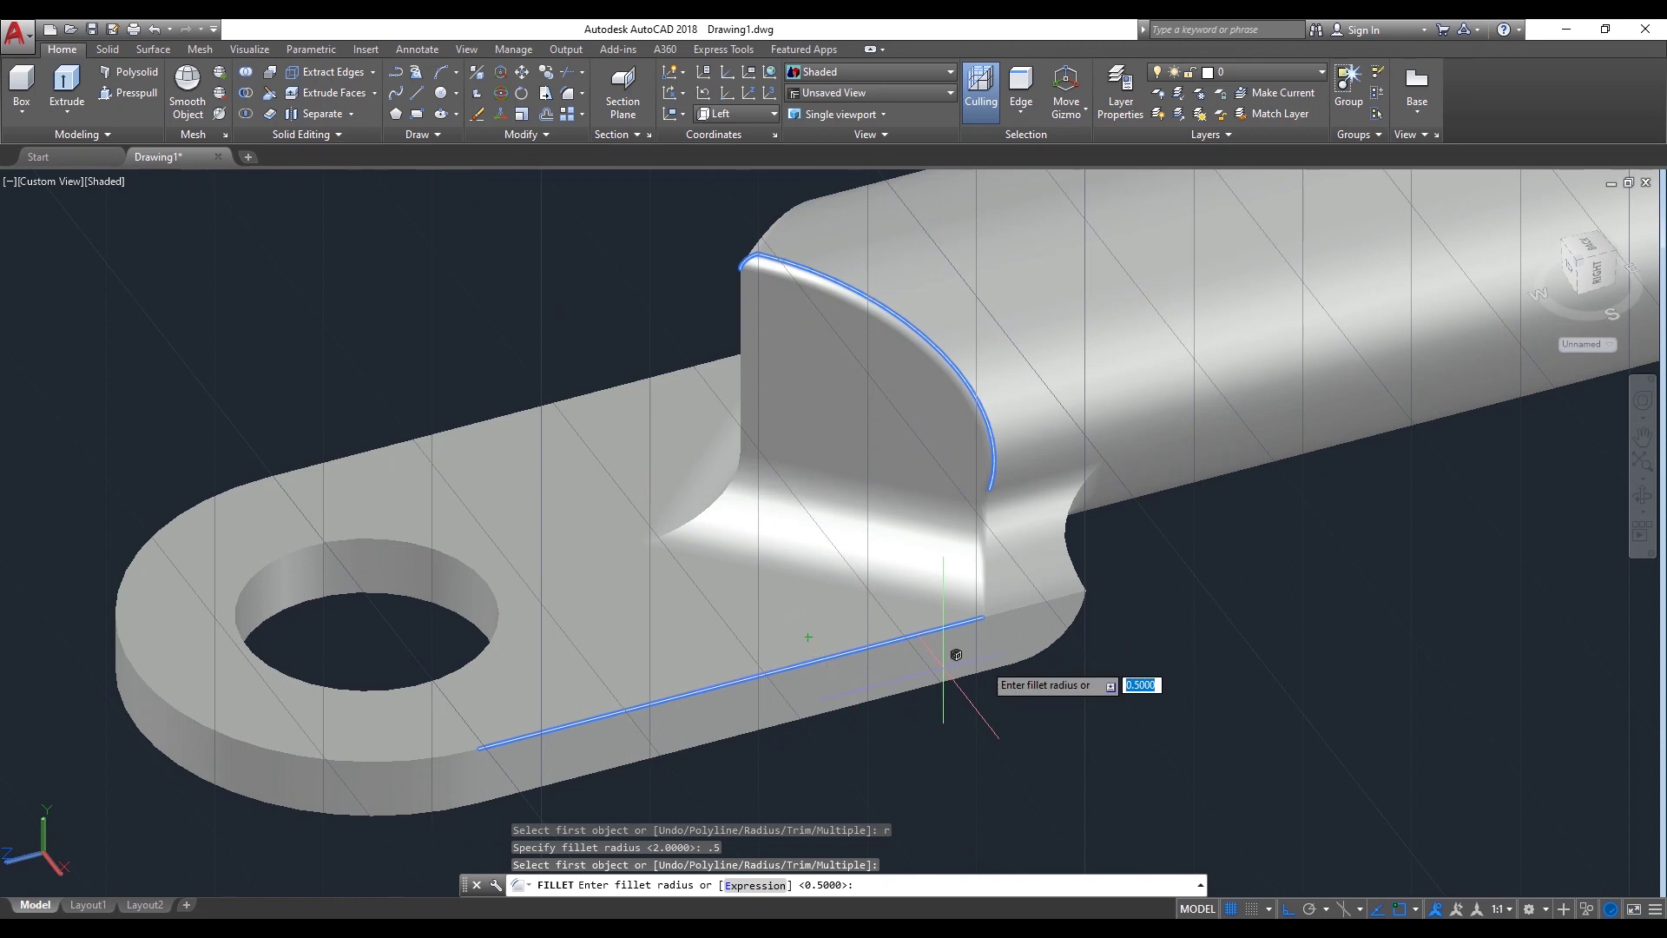
pyautogui.press('Return')
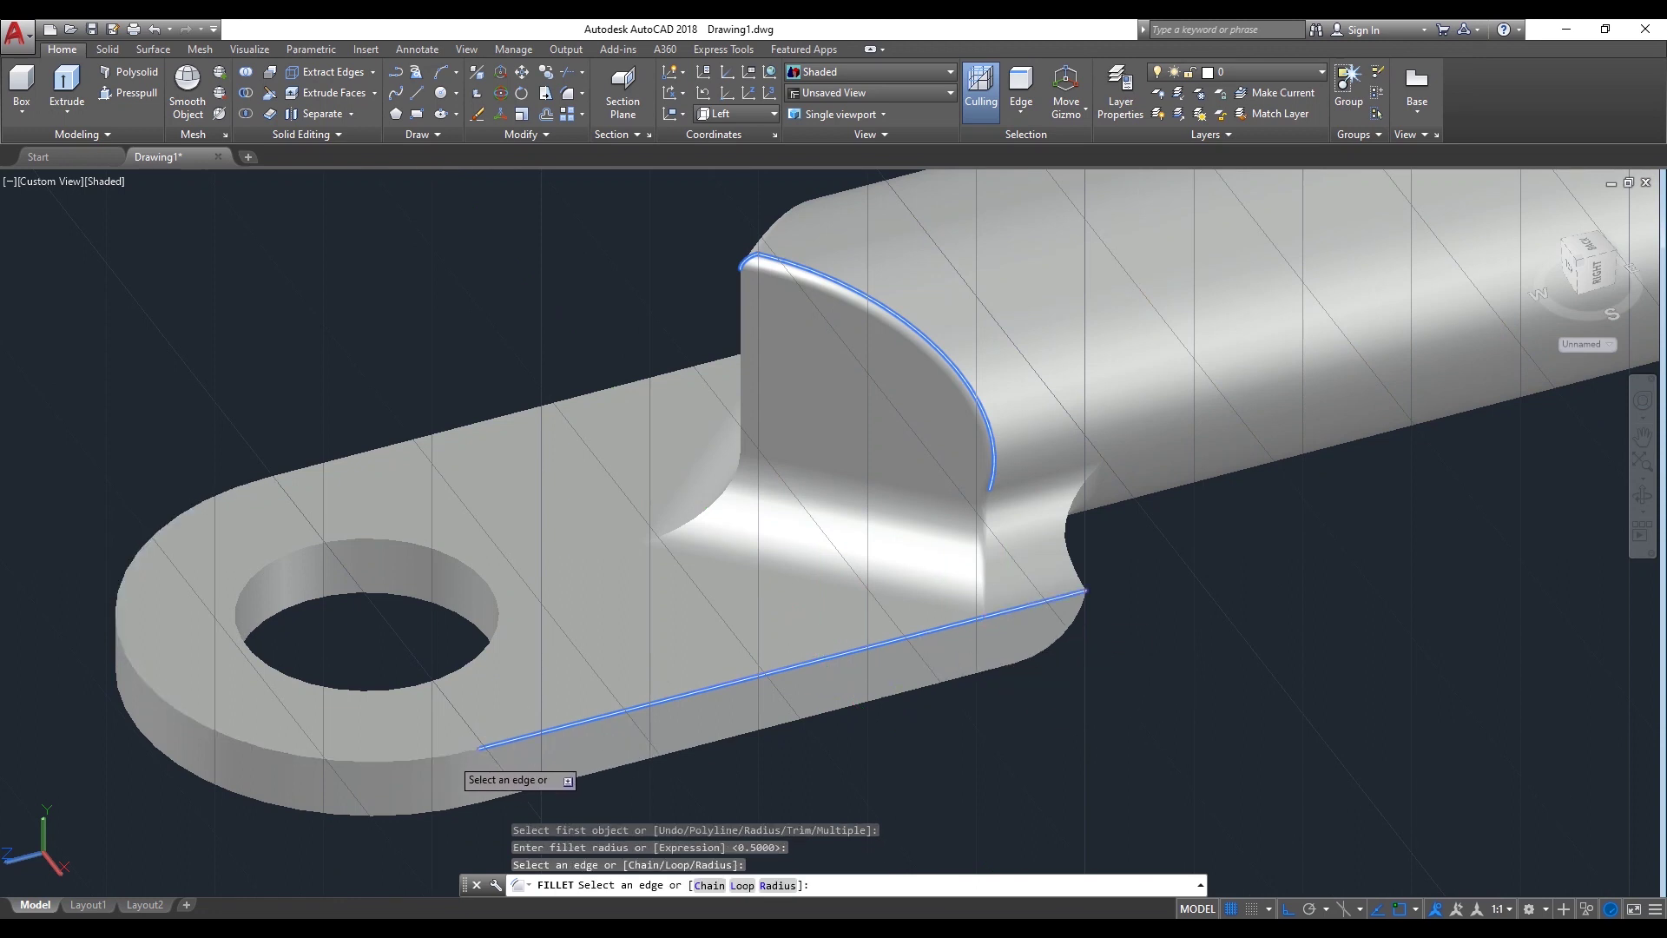
pyautogui.click(469, 751)
pyautogui.click(363, 450)
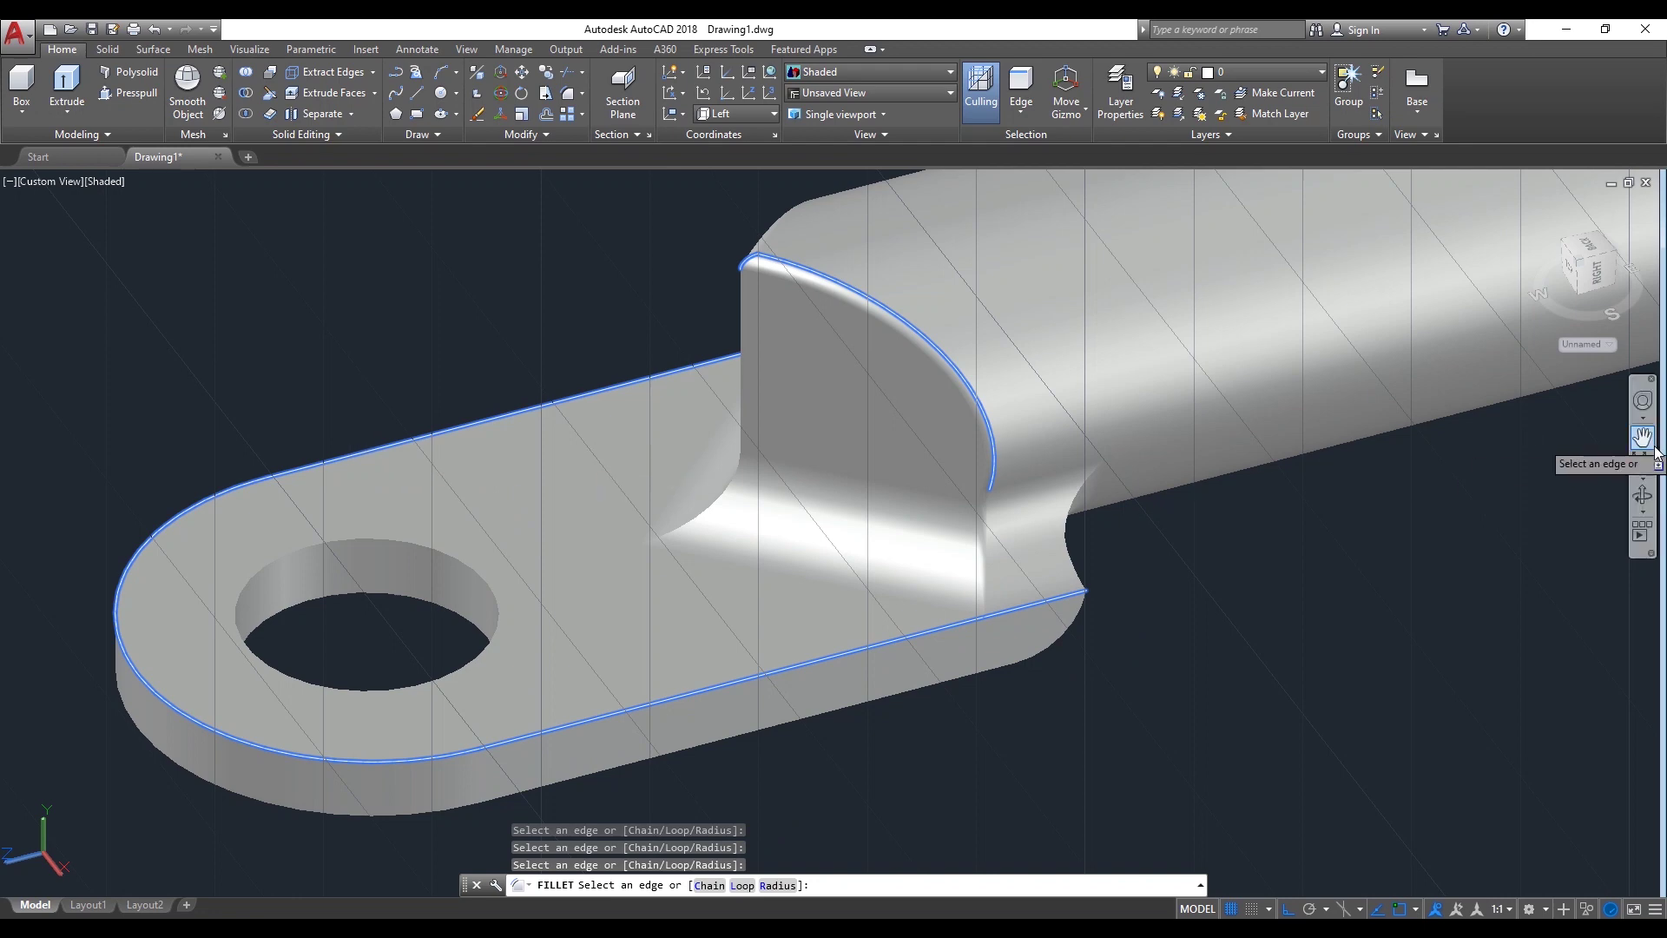
pyautogui.click(1643, 495)
pyautogui.moveTo(920, 532)
pyautogui.mouseDown()
pyautogui.moveTo(1228, 532)
pyautogui.moveTo(1135, 352)
pyautogui.mouseUp()
pyautogui.rightClick(1138, 348)
pyautogui.click(1169, 353)
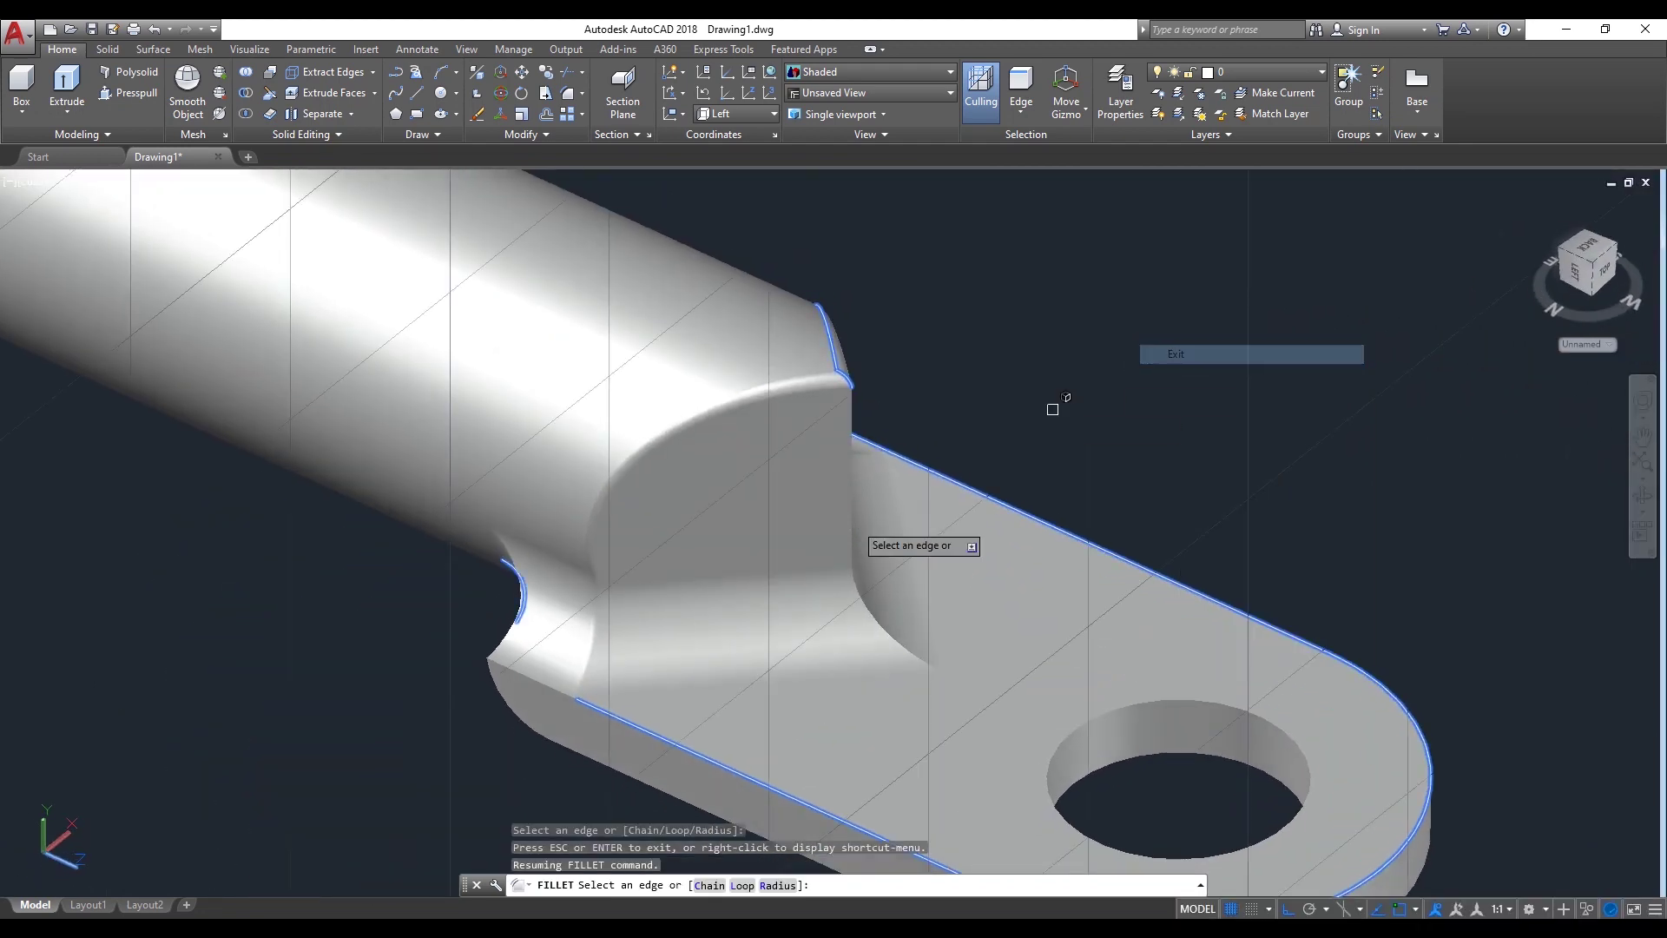
pyautogui.click(550, 687)
pyautogui.press('Return')
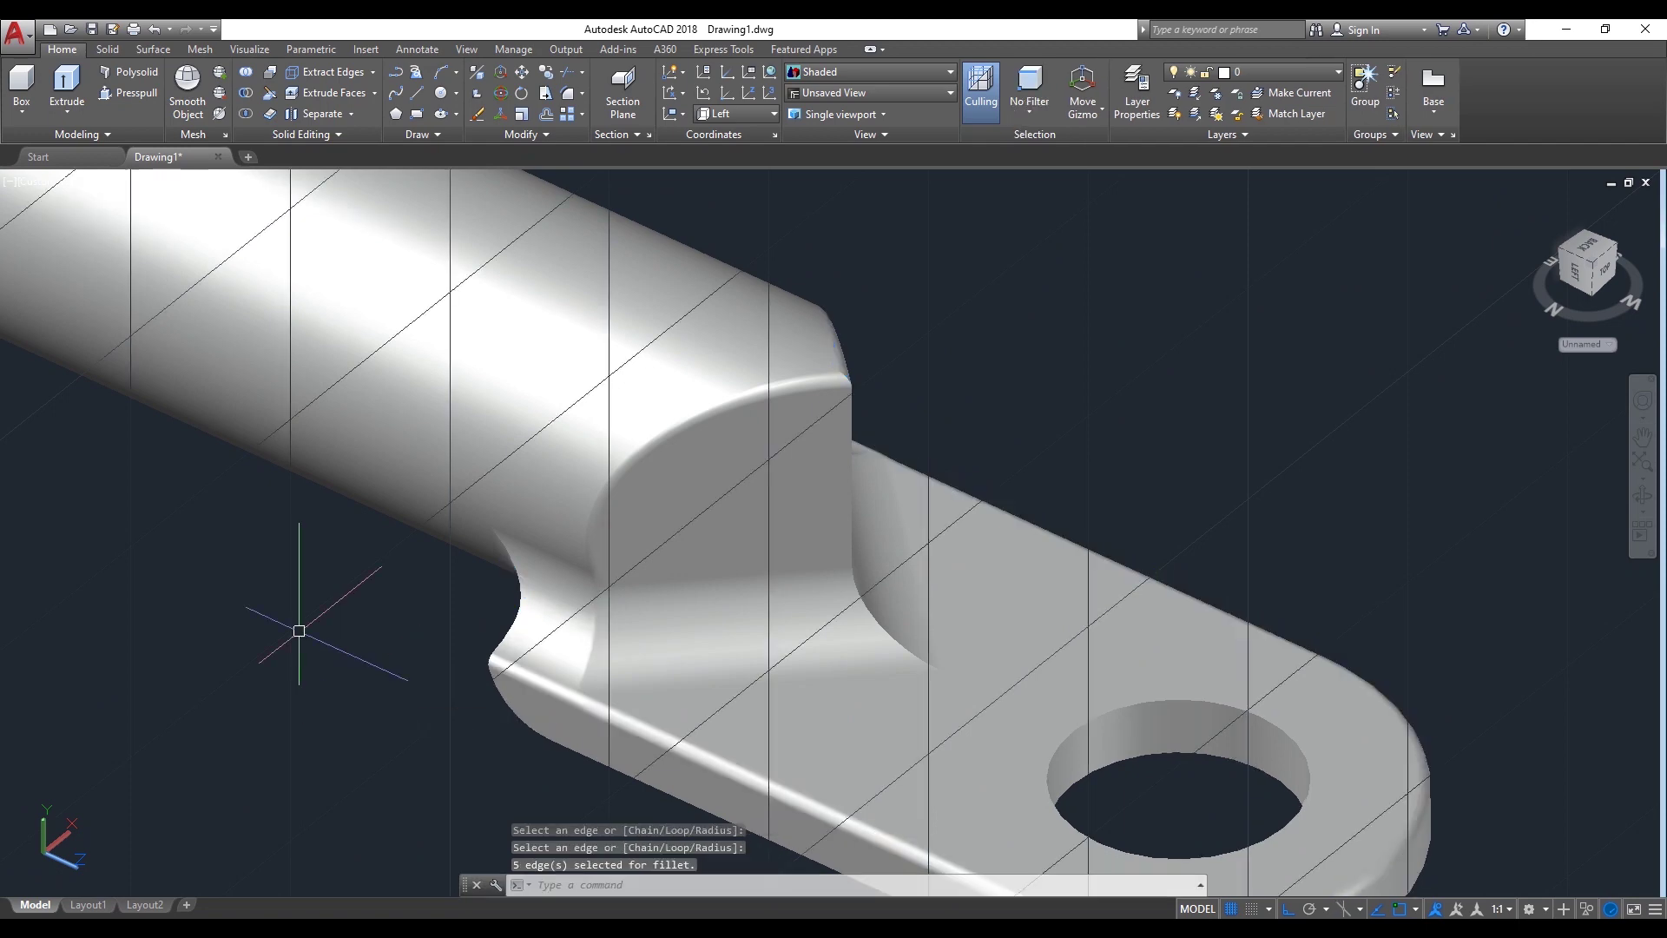
pyautogui.scroll(-2, 299, 631)
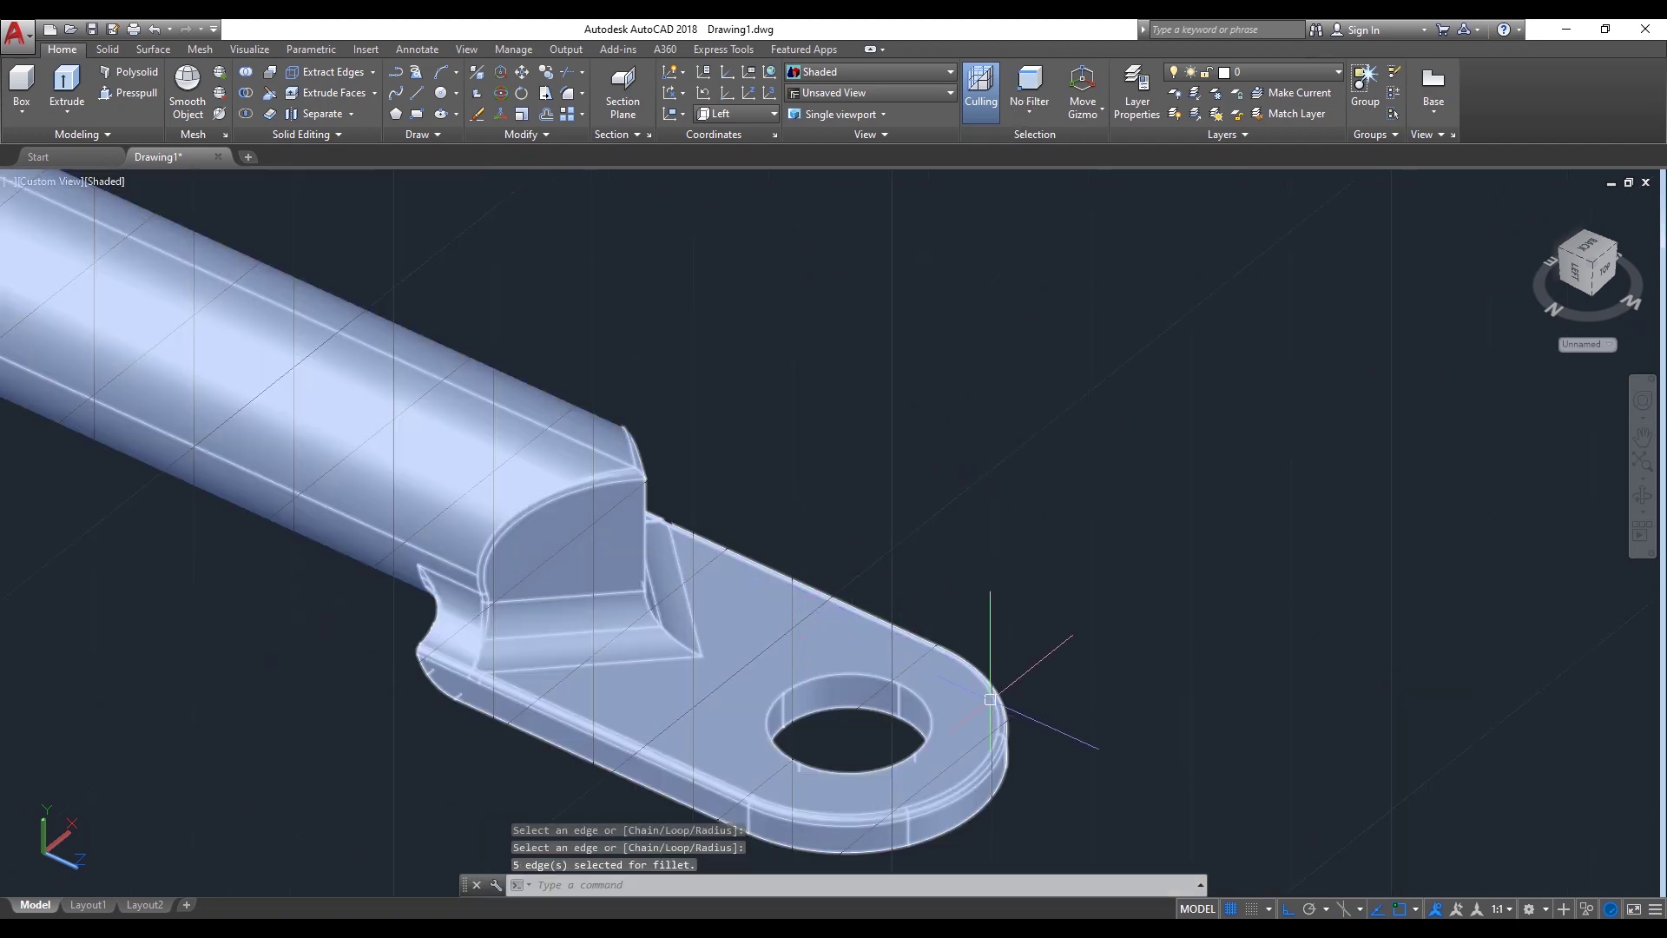
# Fillet the mounting hole's rim edge at radius 0.5
pyautogui.press('Return')
pyautogui.write('r')
pyautogui.press('Return')
pyautogui.press('Return')
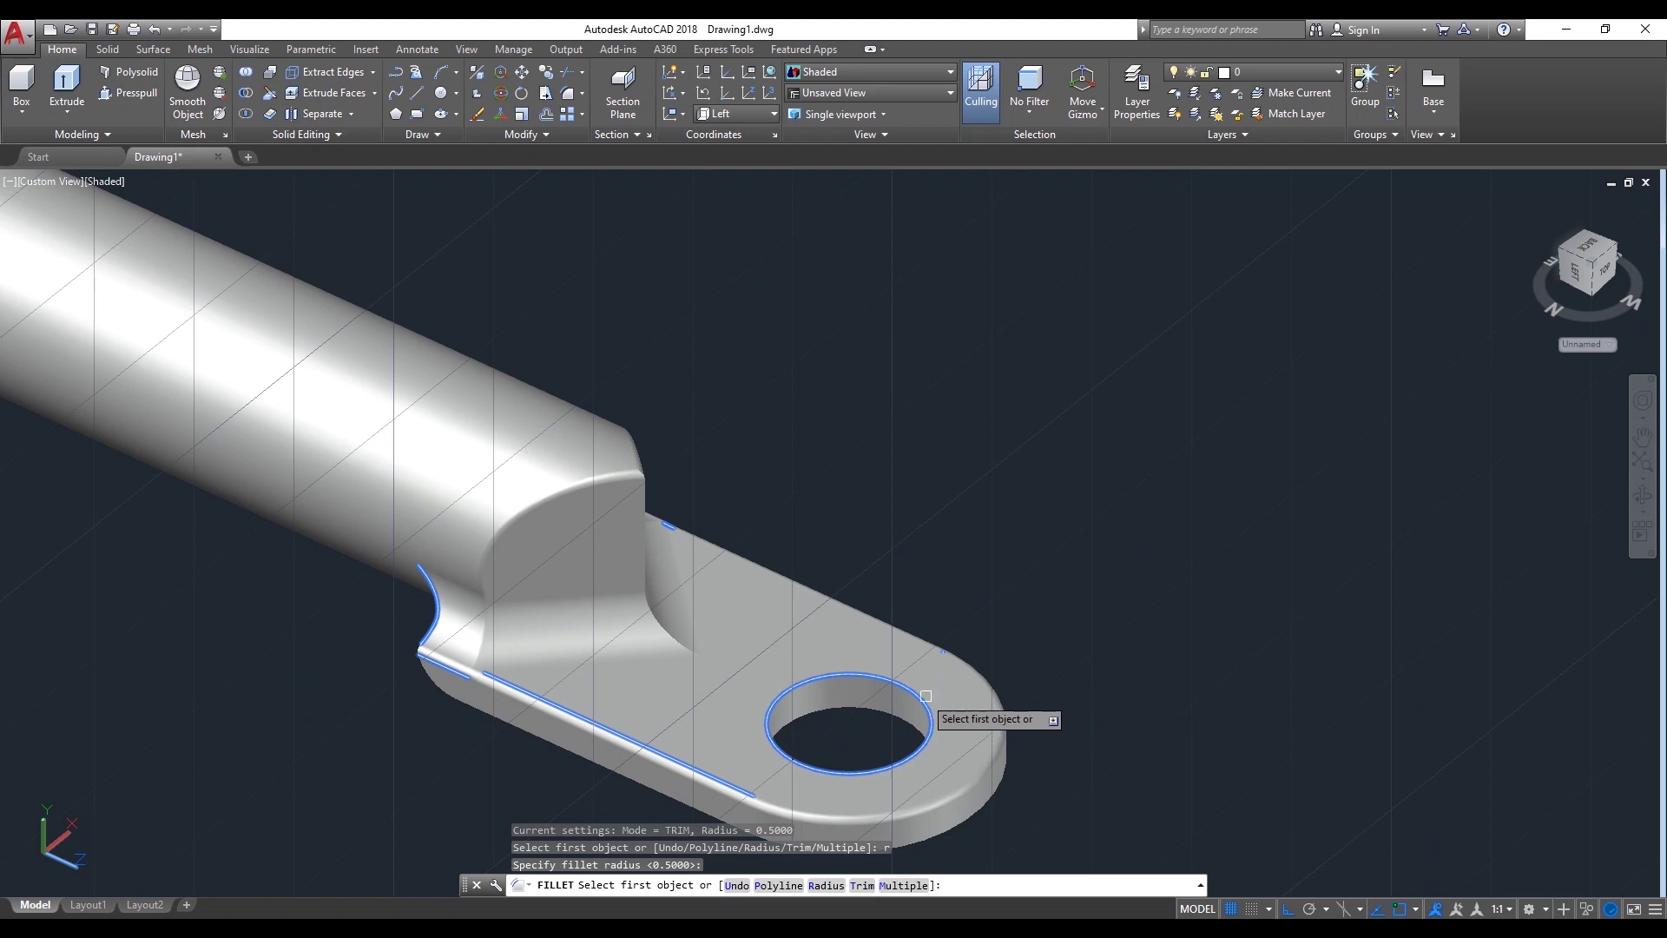
pyautogui.click(904, 685)
pyautogui.press('Return')
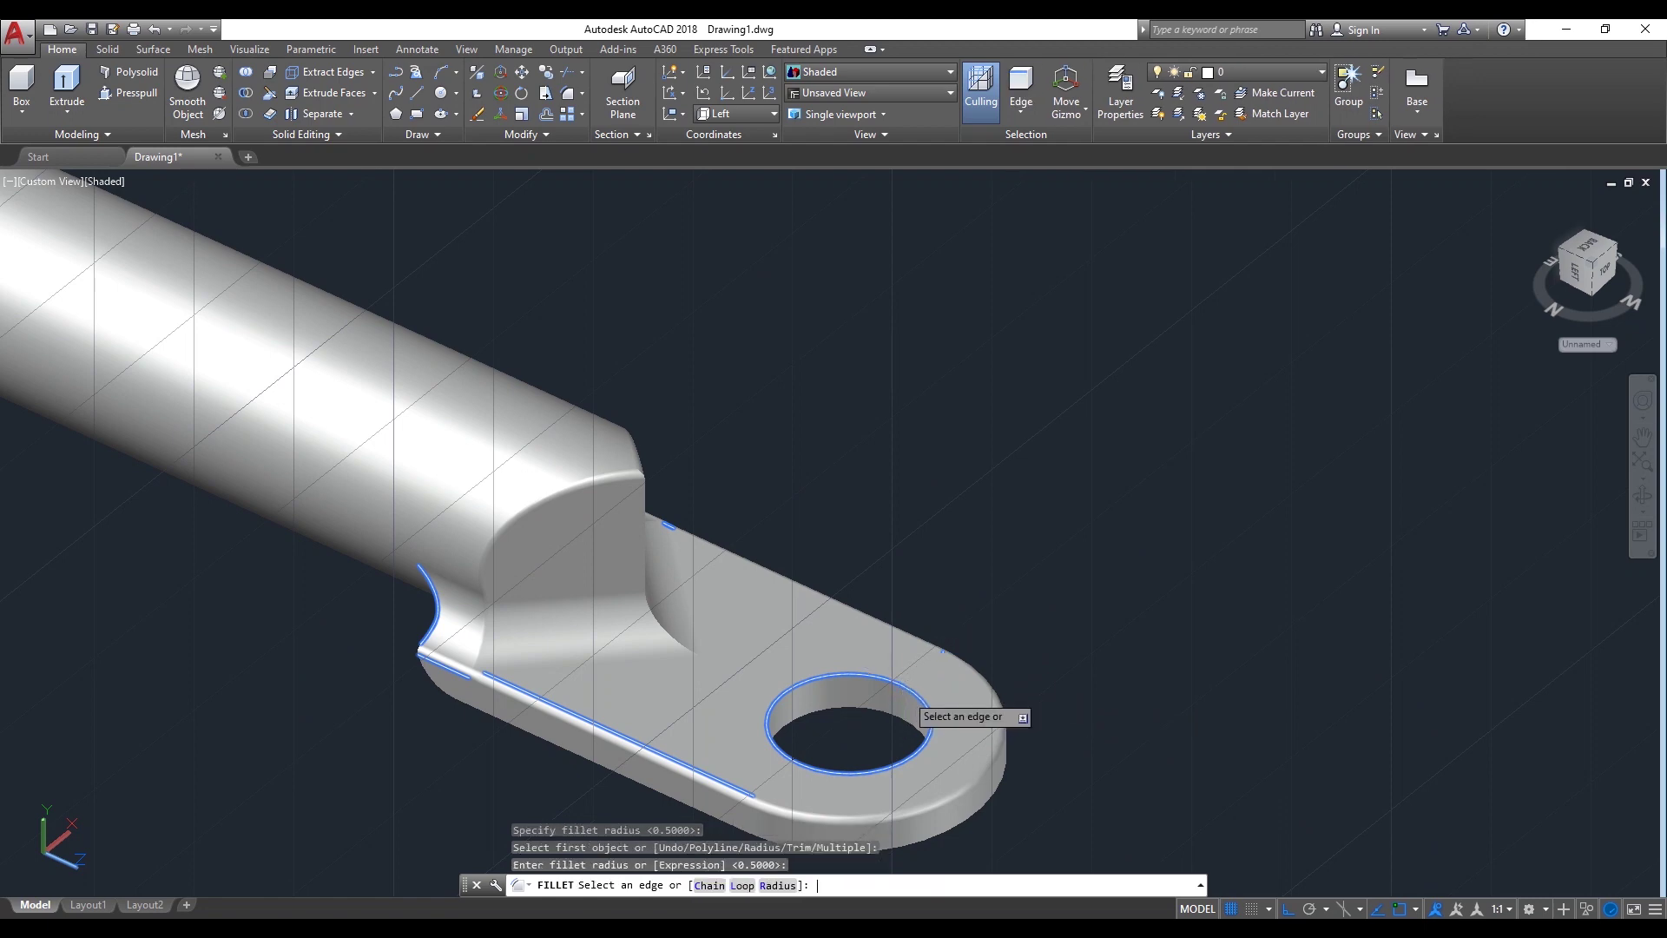
pyautogui.press('Return')
pyautogui.scroll(-1, 1210, 618)
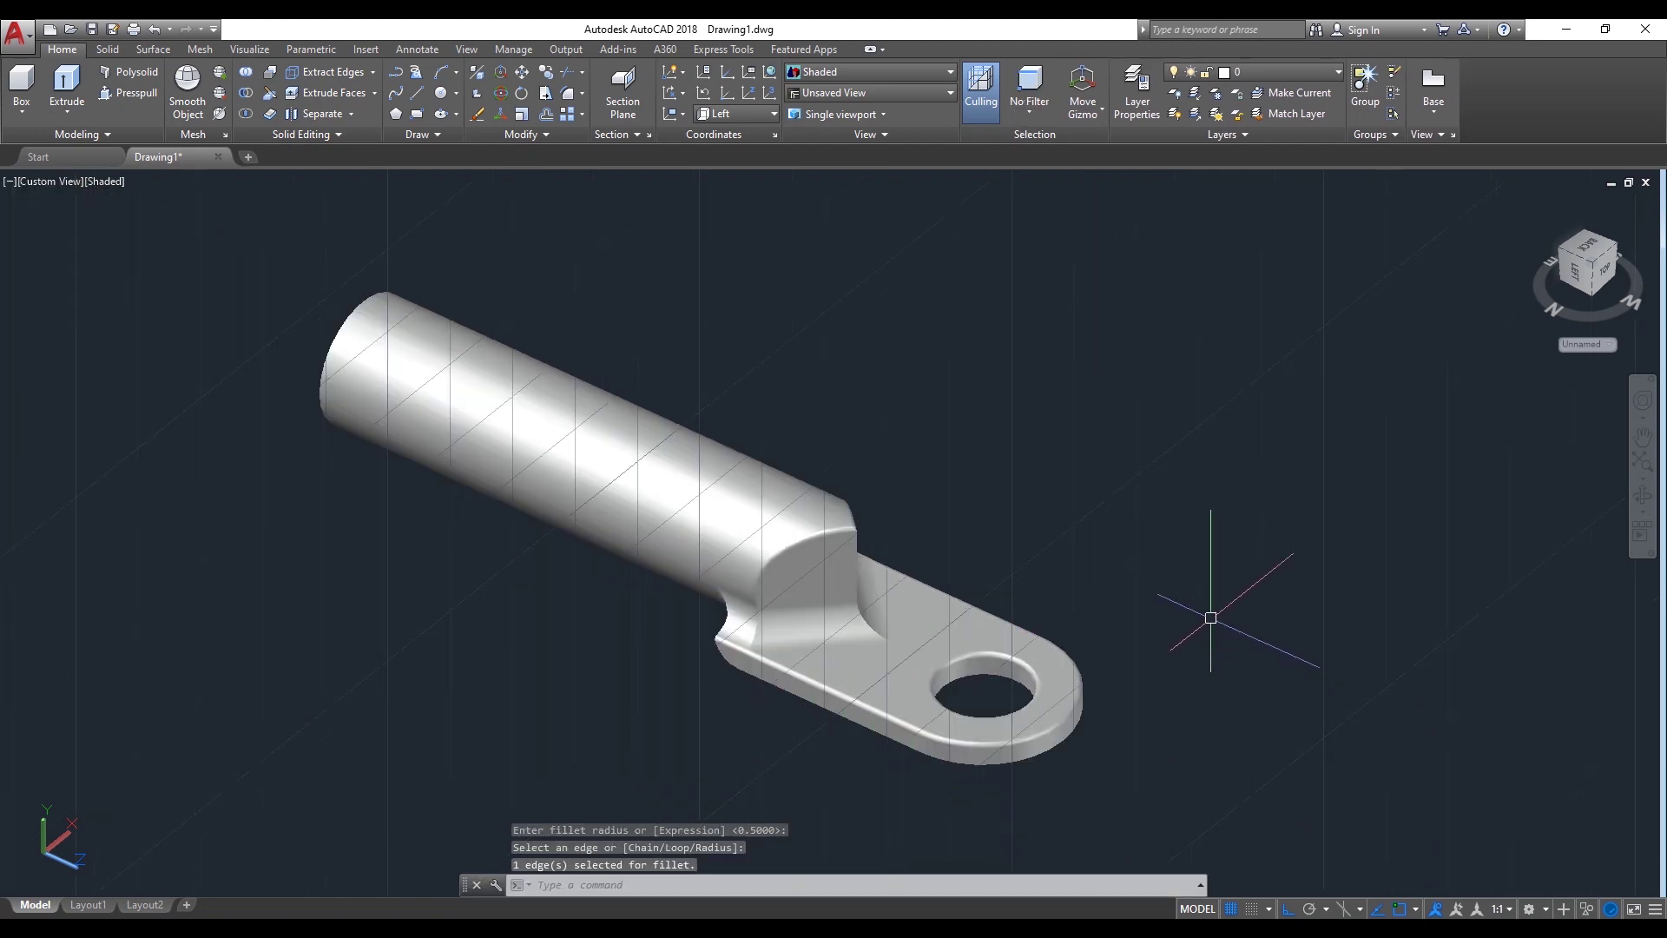
# Orbit the filleted lug to an enlarged, tilted top view showing plate, hole and barrel
pyautogui.click(1642, 508)
pyautogui.moveTo(1053, 533)
pyautogui.mouseDown()
pyautogui.moveTo(866, 565)
pyautogui.moveTo(1245, 376)
pyautogui.moveTo(1111, 588)
pyautogui.moveTo(877, 497)
pyautogui.mouseUp()
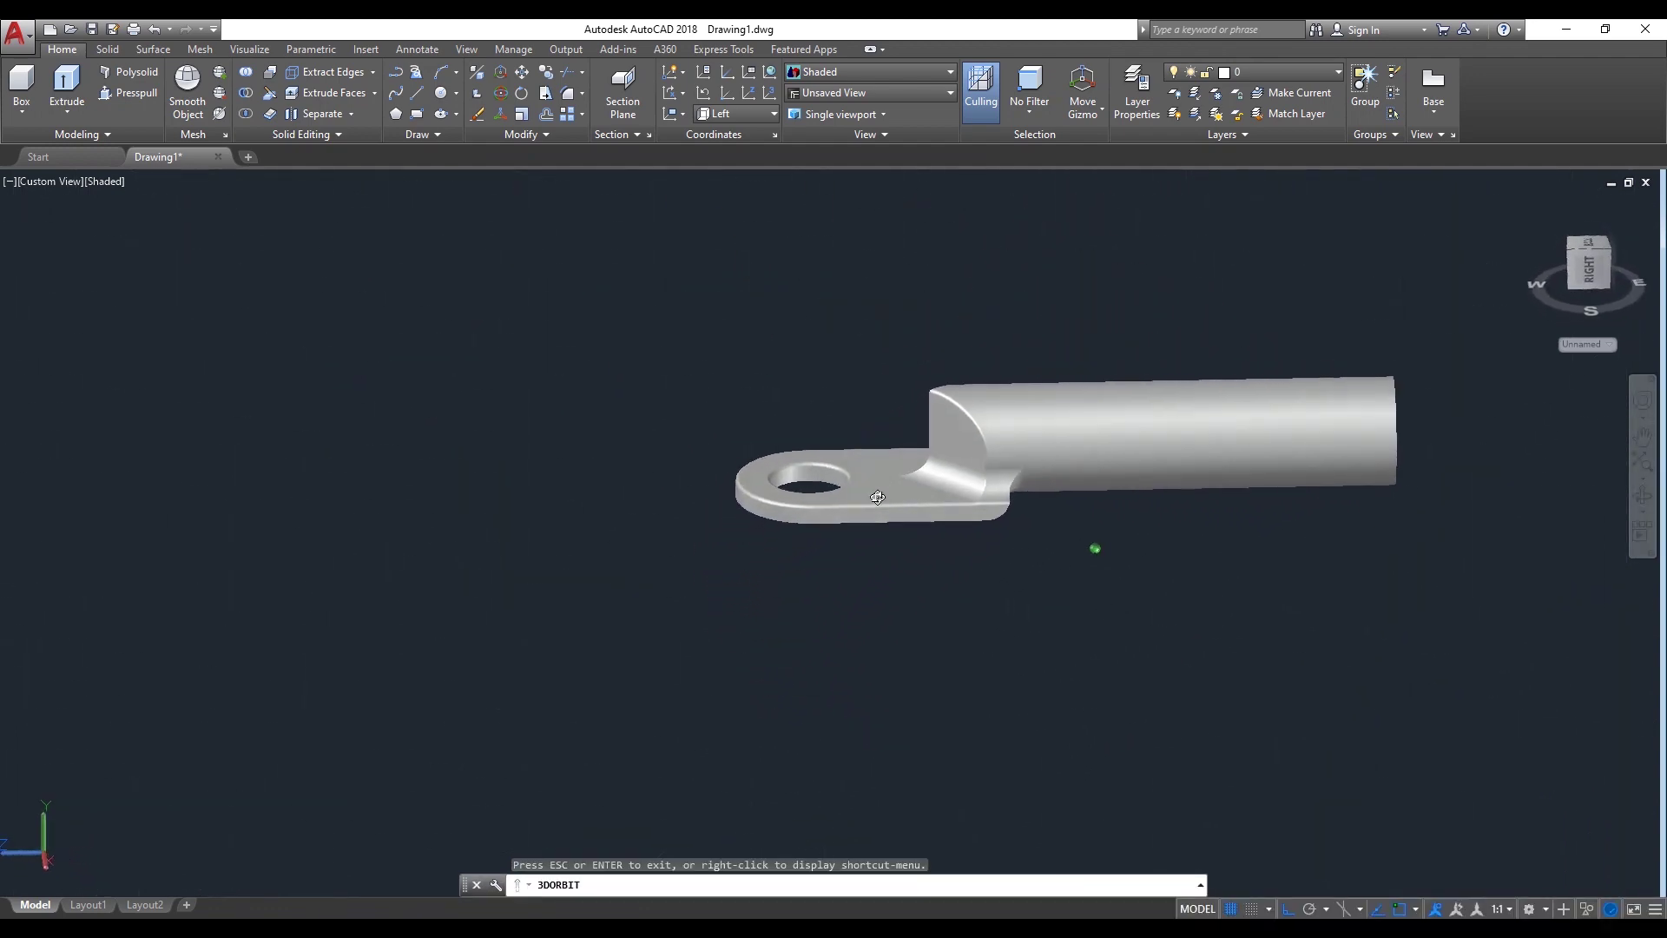
pyautogui.moveTo(1223, 471); pyautogui.dragTo(1032, 553)
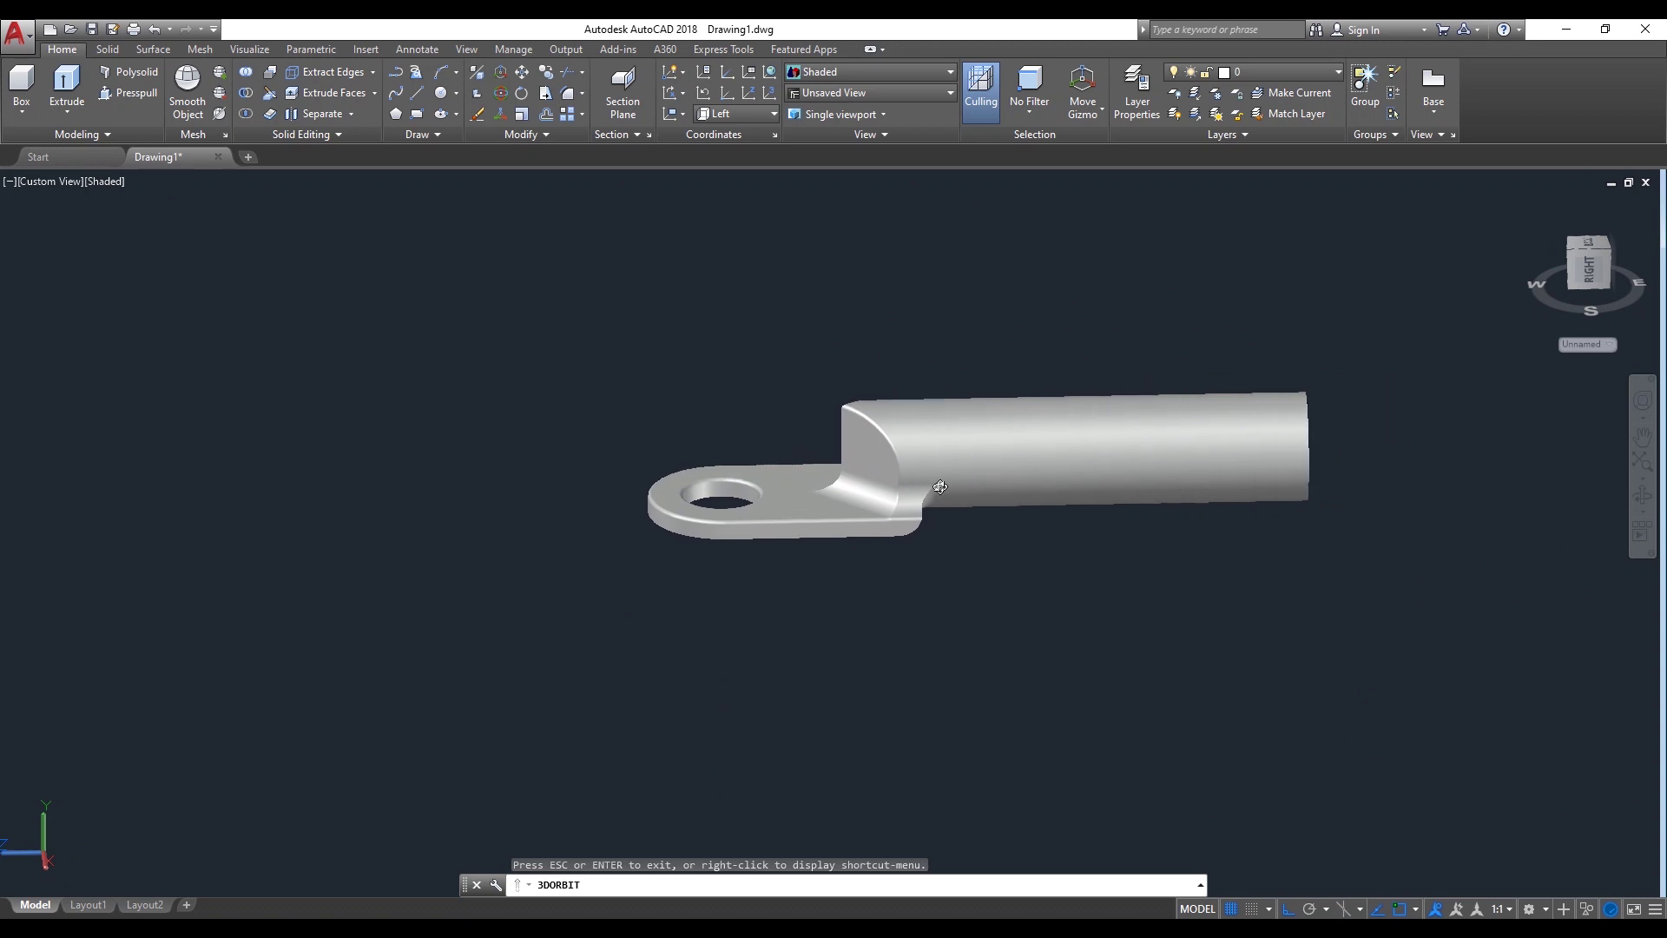
pyautogui.moveTo(1032, 553); pyautogui.dragTo(926, 420)
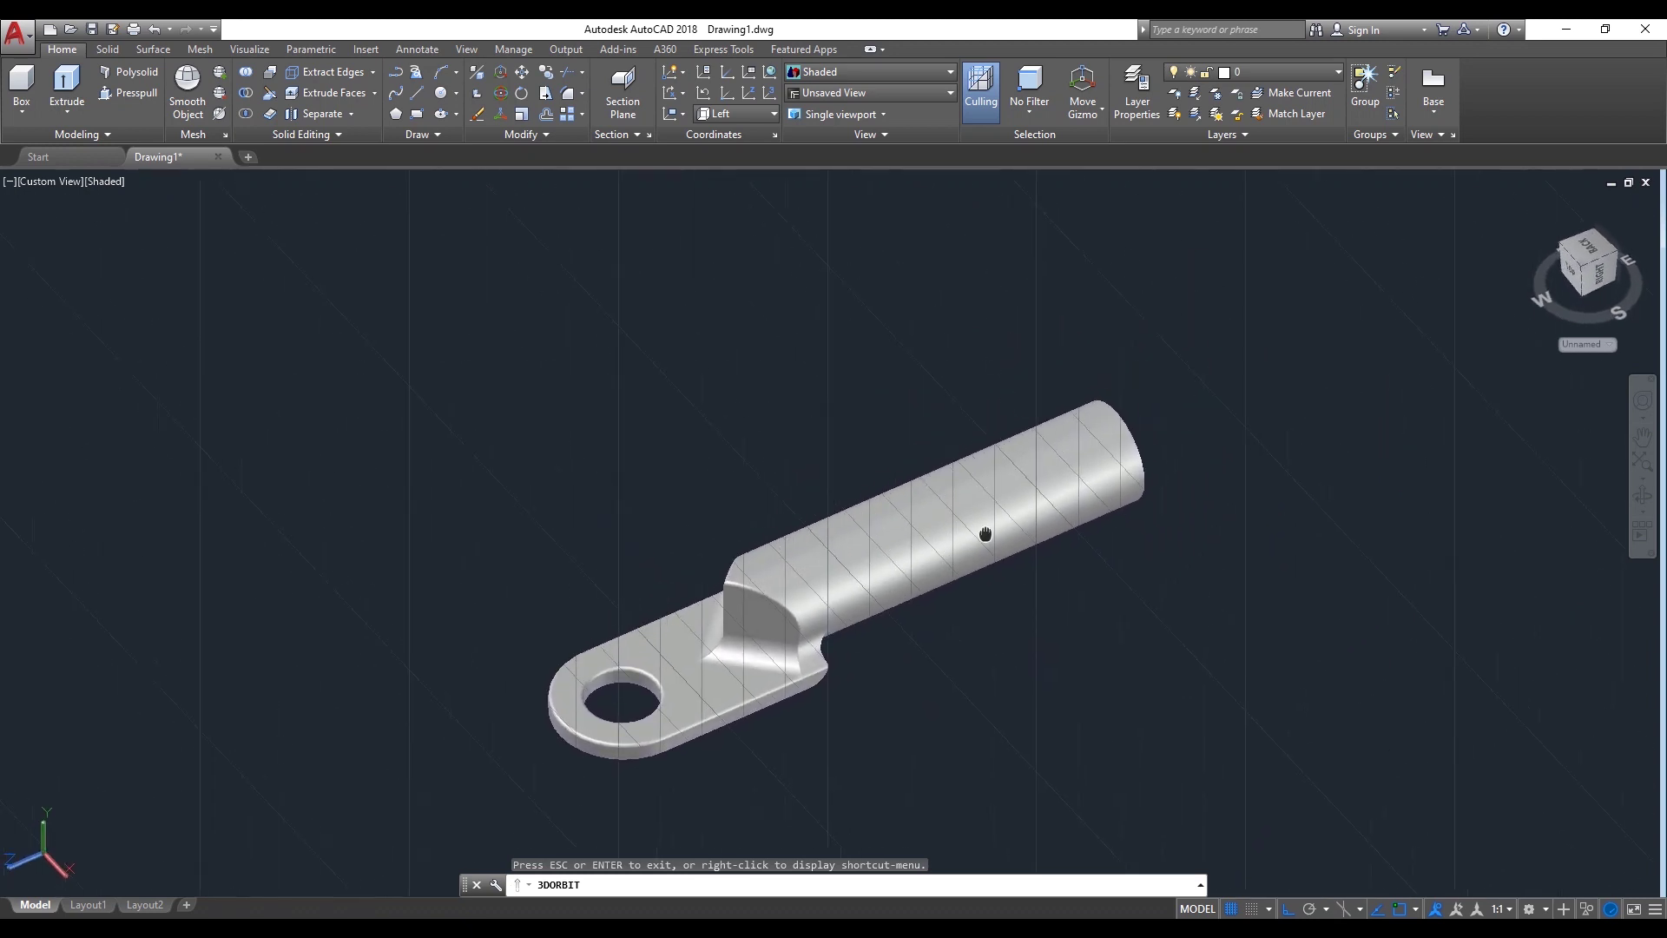
pyautogui.rightClick(923, 387)
pyautogui.click(924, 385)
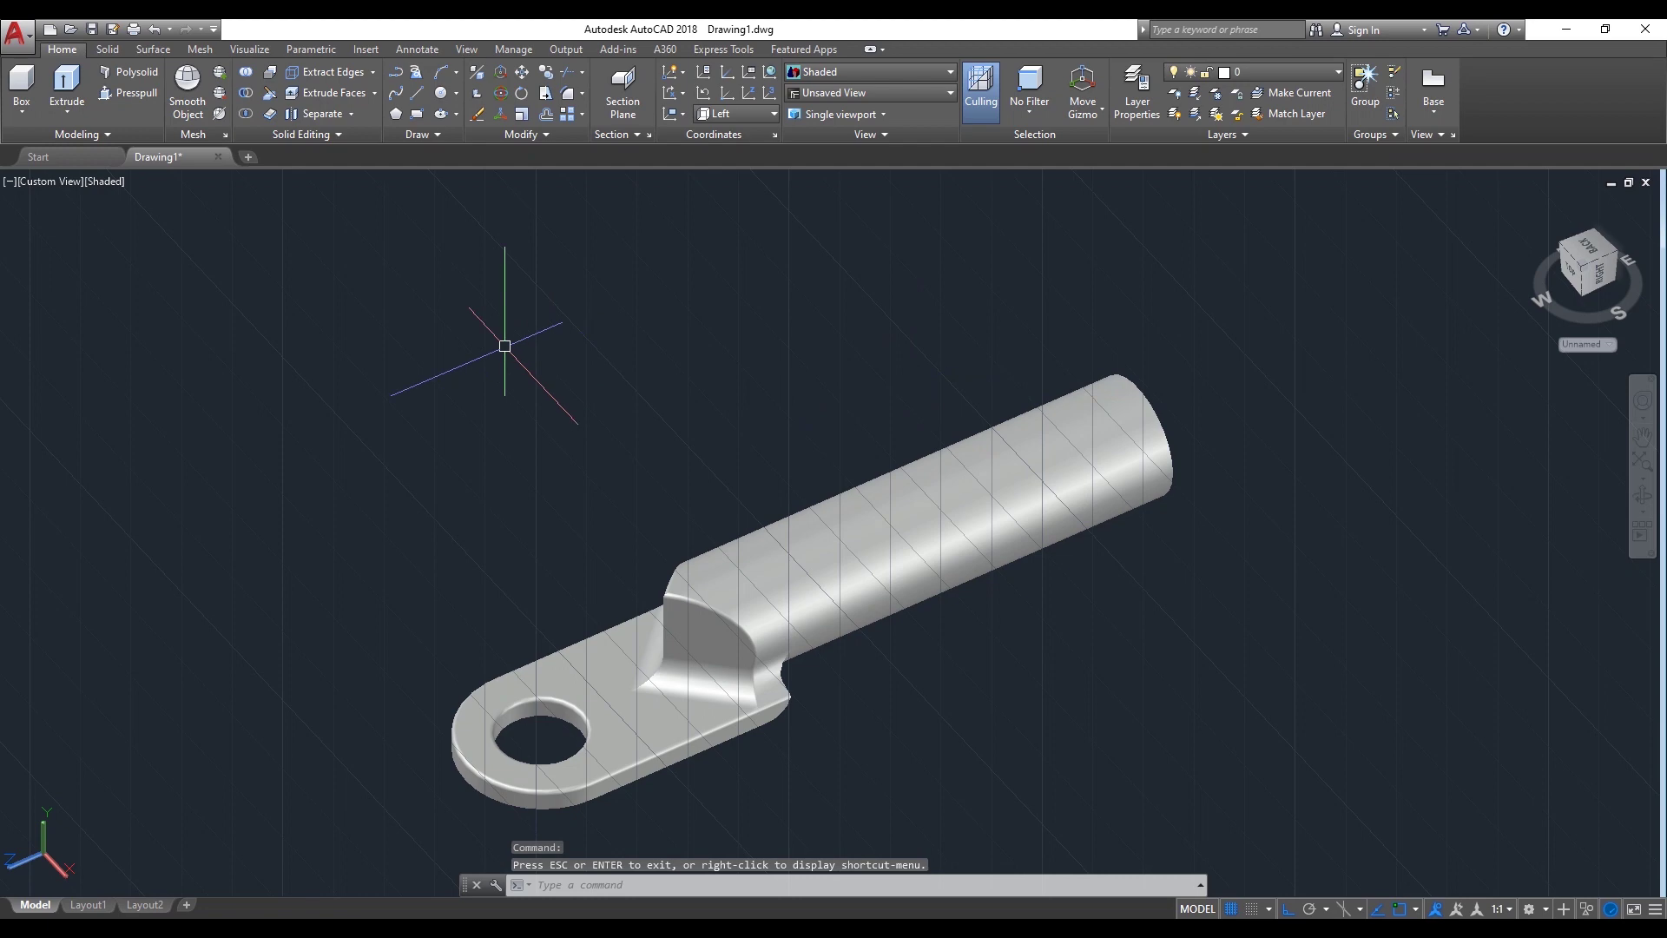
pyautogui.click(106, 180)
# Switch to 2D Wireframe and draw a 9.5-diameter circle at the barrel's end
pyautogui.click(165, 226)
pyautogui.scroll(2, 1214, 469)
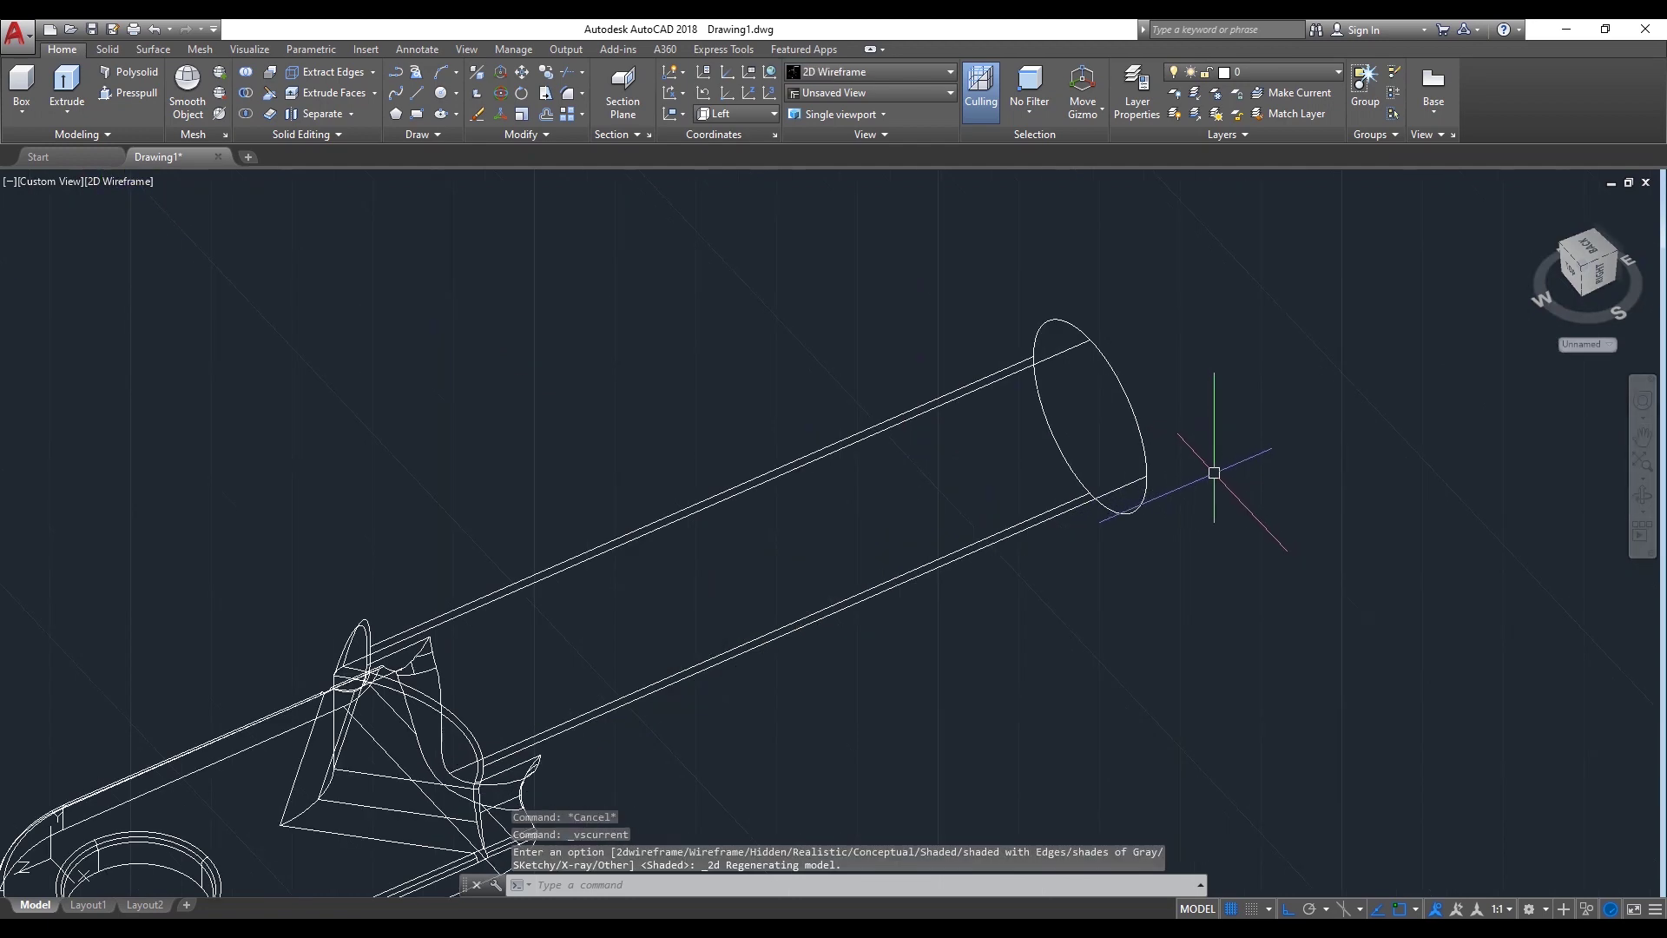
pyautogui.write('c')
pyautogui.press('Return')
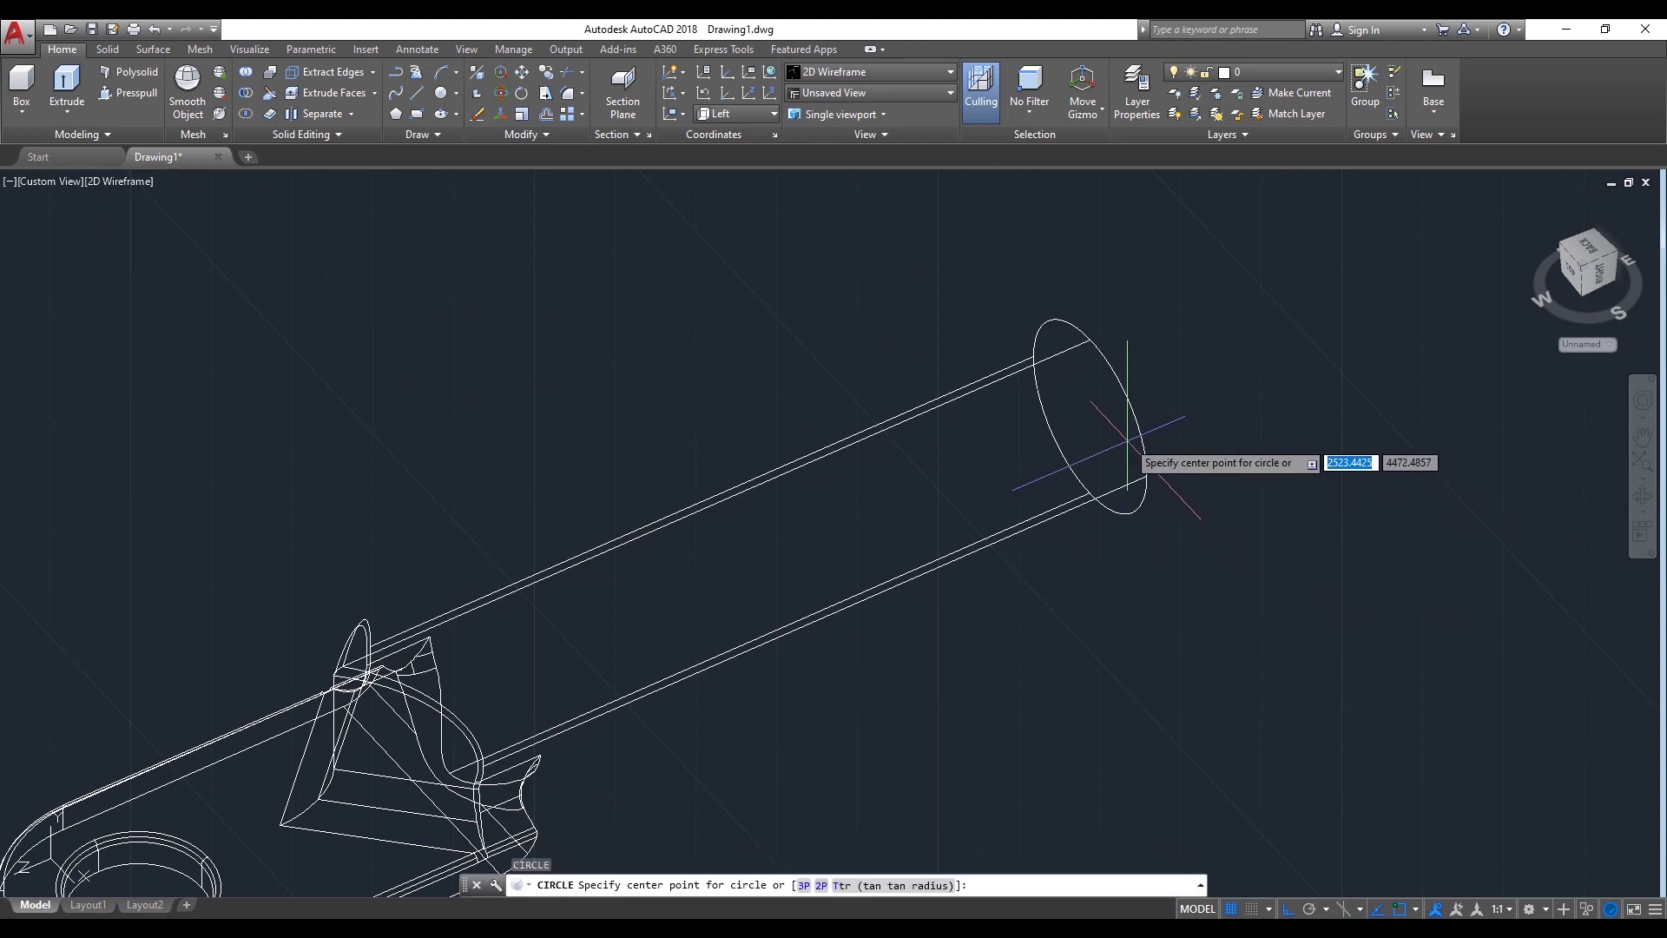
pyautogui.click(1090, 415)
pyautogui.write('d')
pyautogui.press('Return')
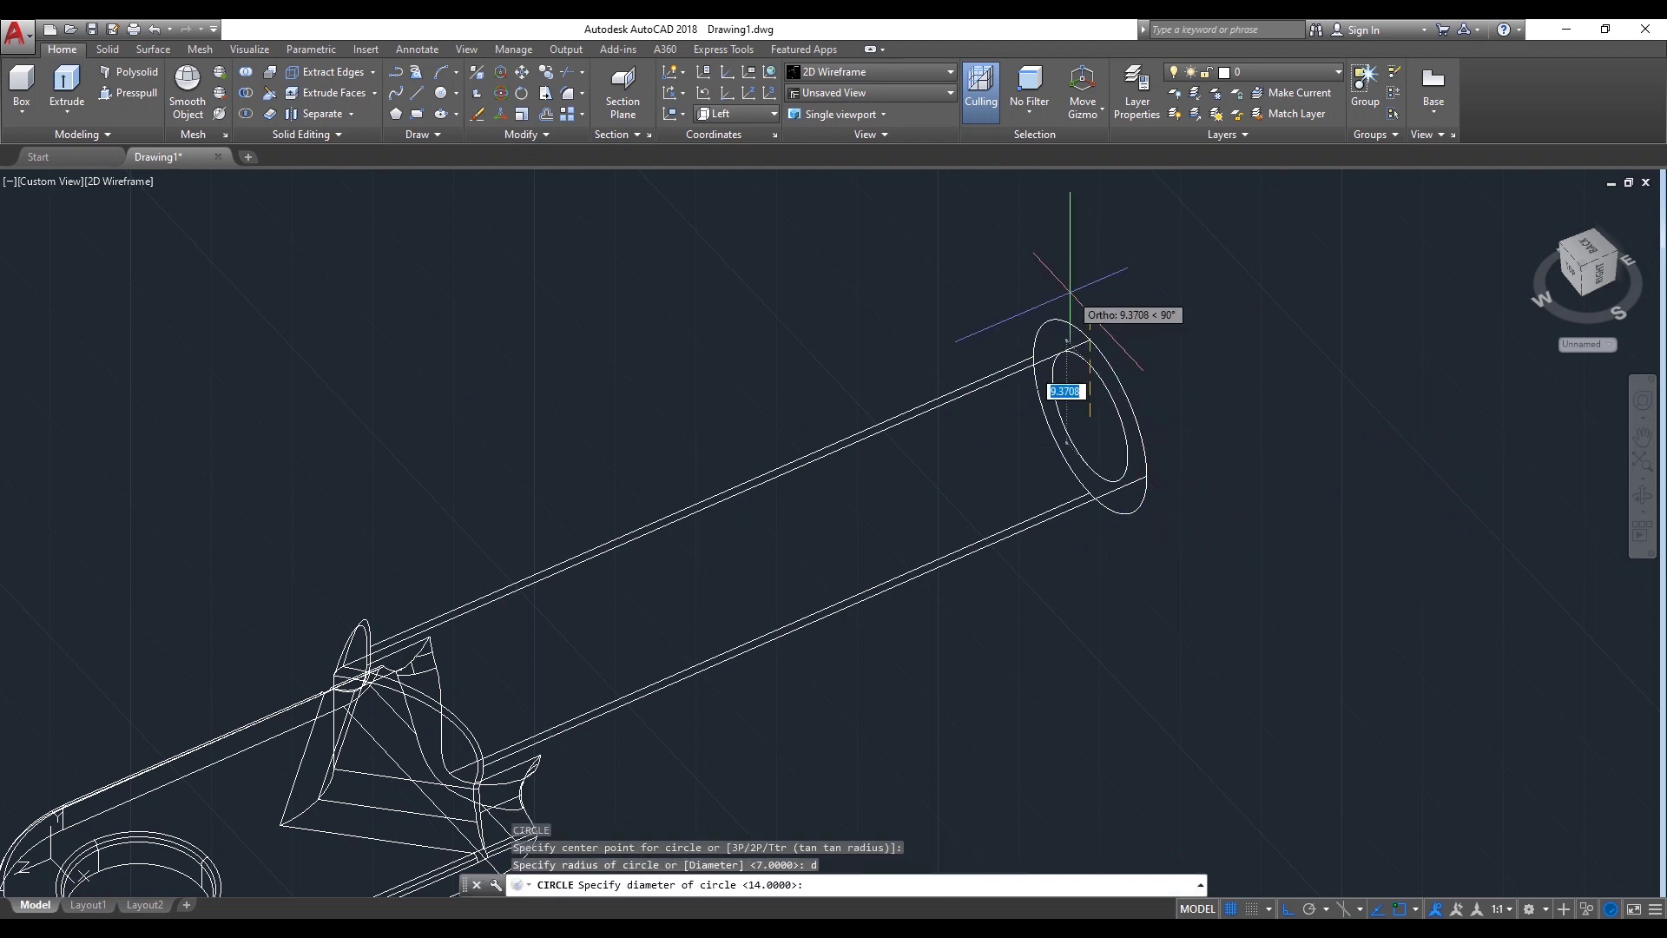
pyautogui.write('9.5')
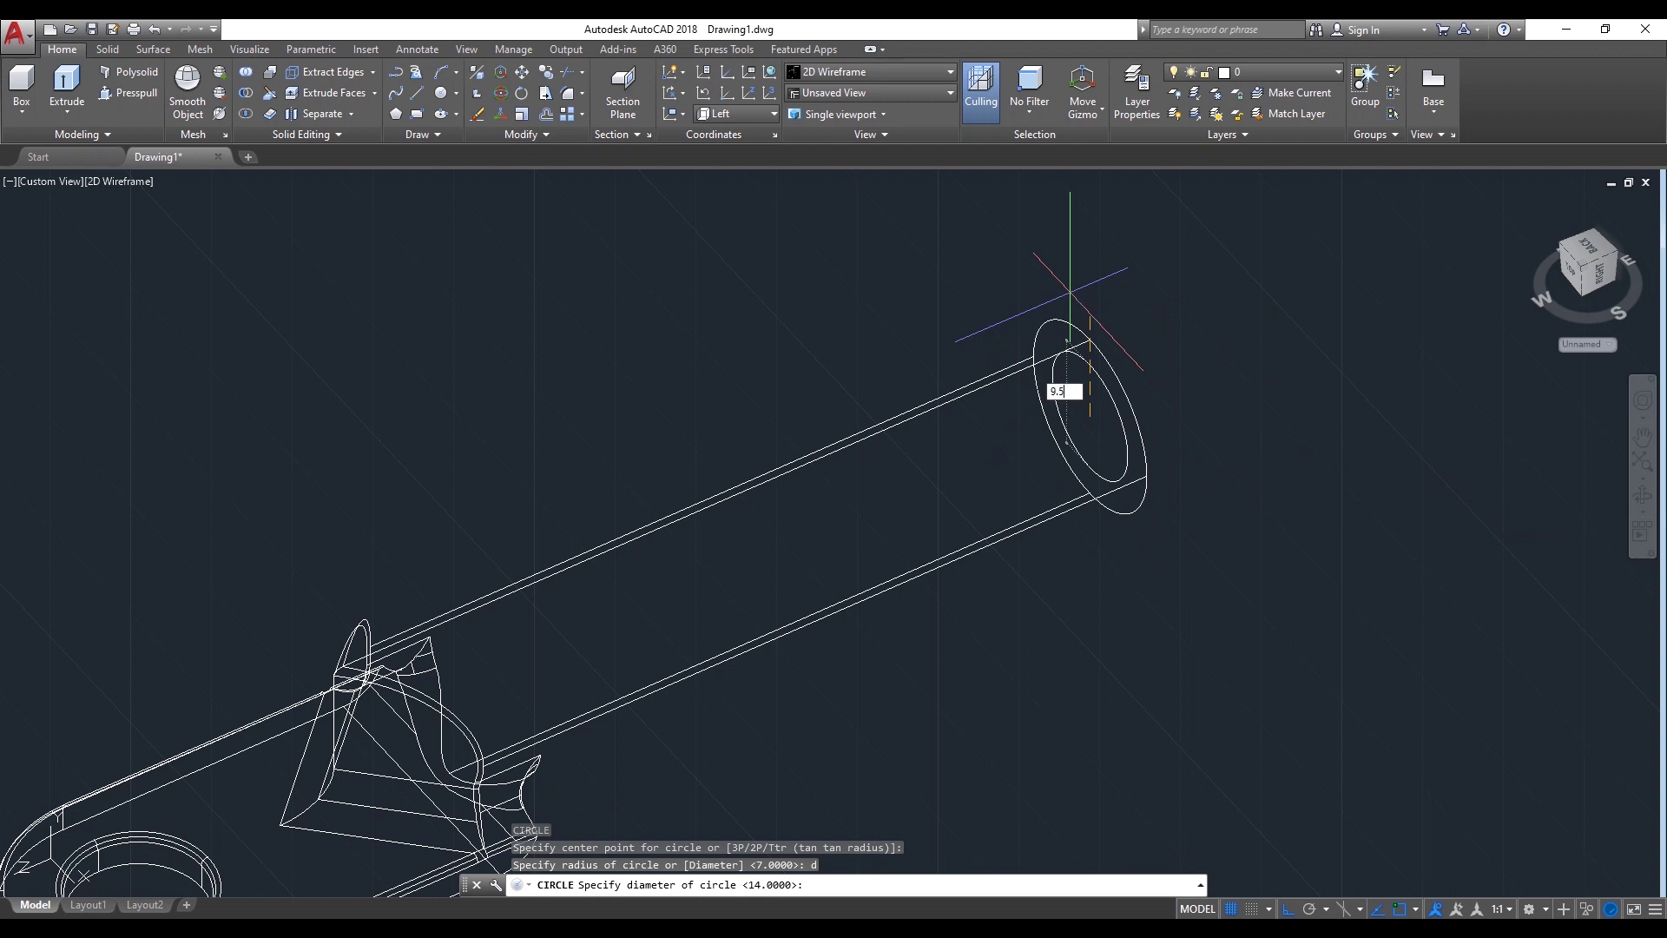
pyautogui.press('Return')
# Extrude the 9.5 circle 50 units into the barrel
pyautogui.scroll(-3, 1367, 446)
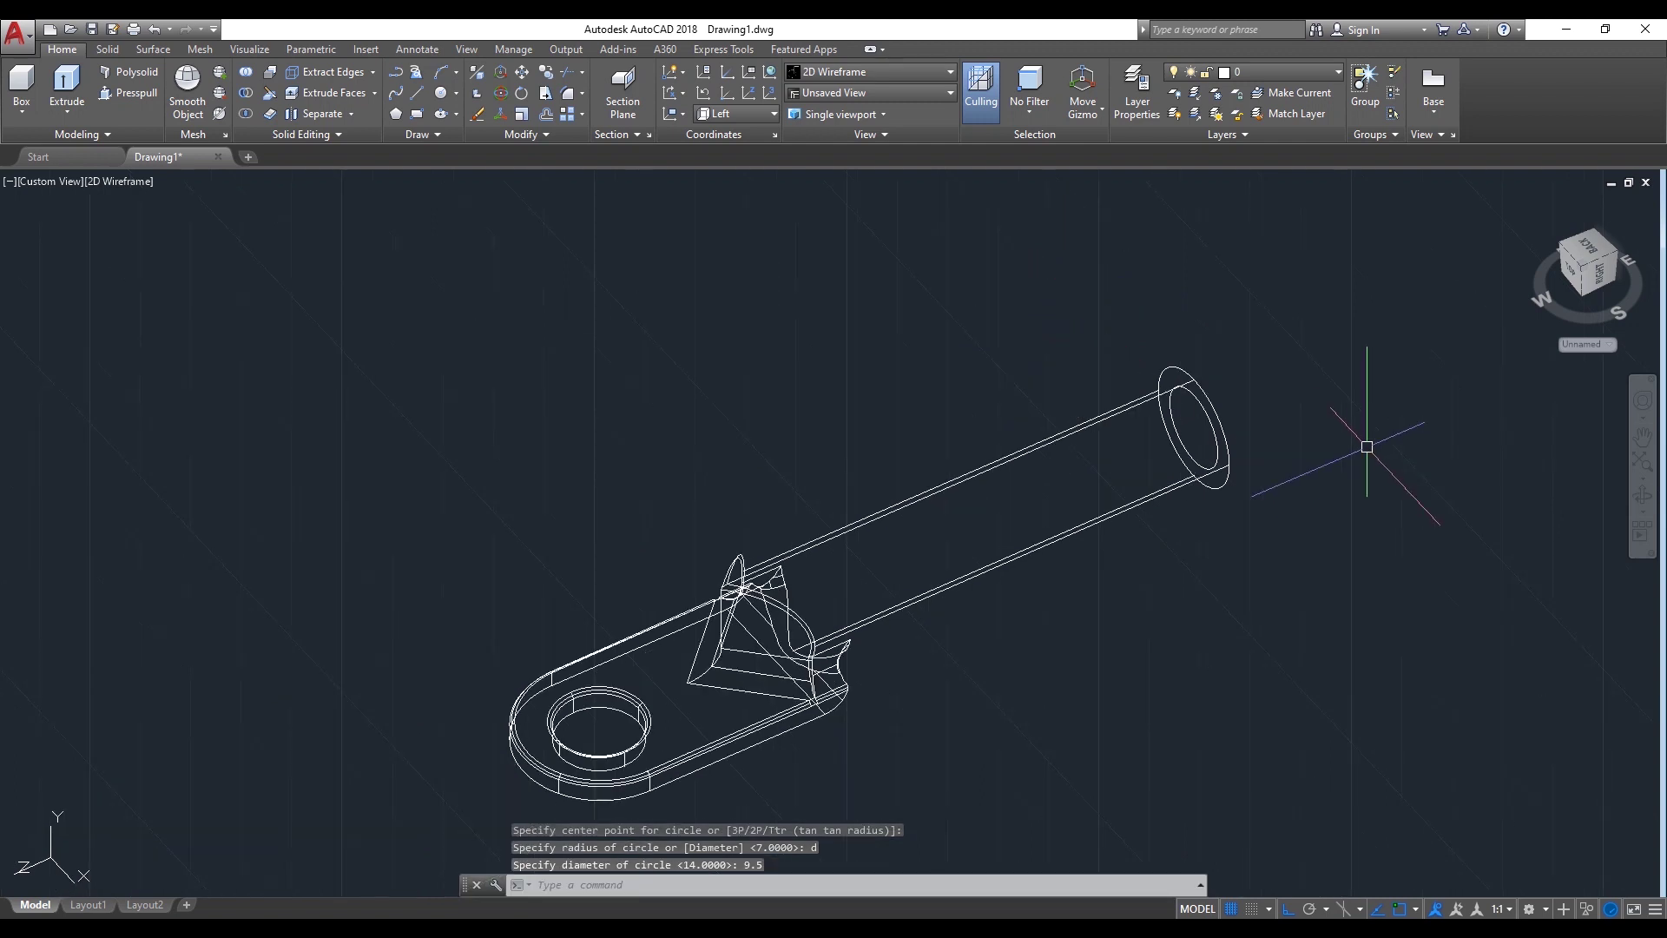
pyautogui.write('e')
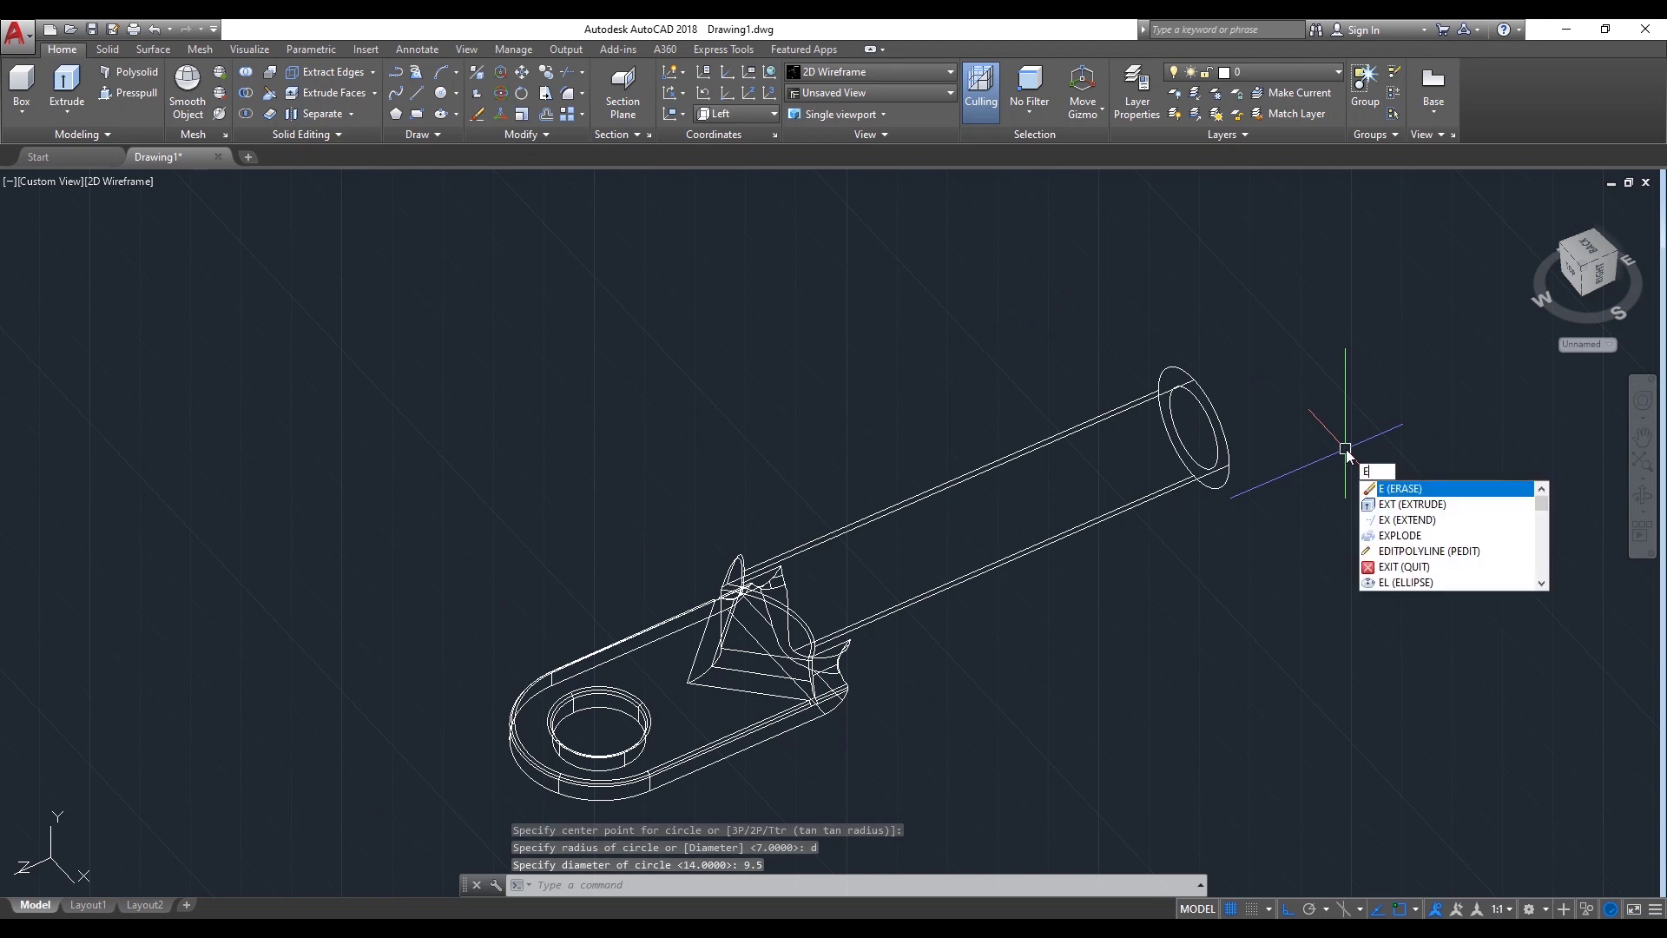
pyautogui.write('xt')
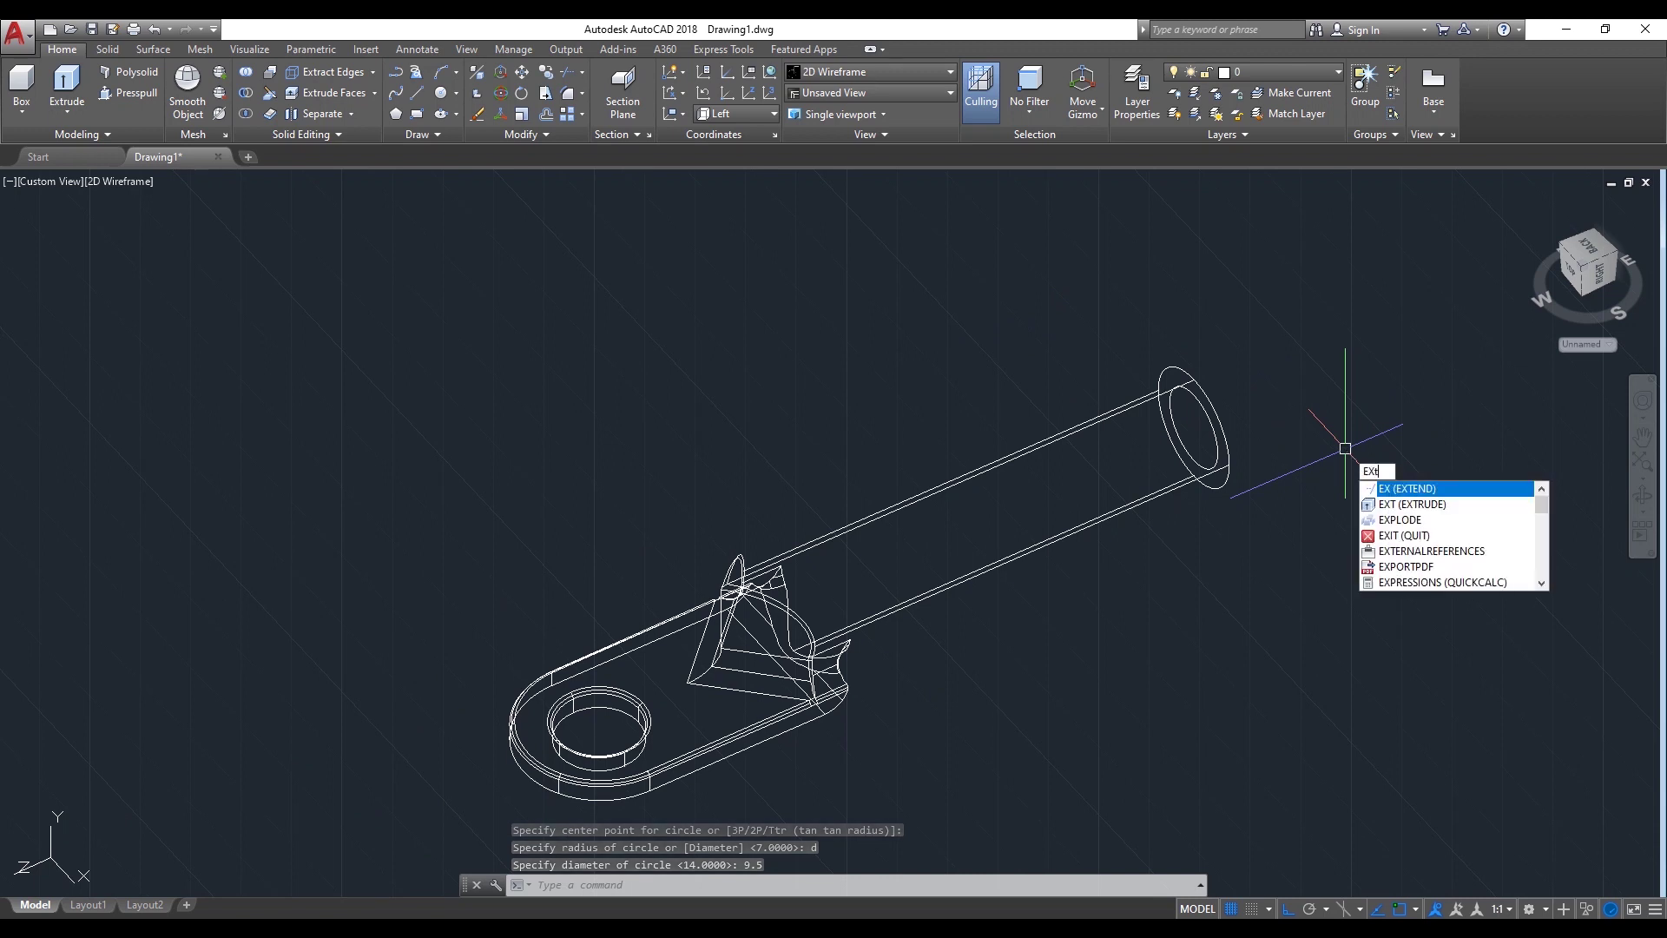
pyautogui.press('Return')
pyautogui.click(1212, 444)
pyautogui.press('Return')
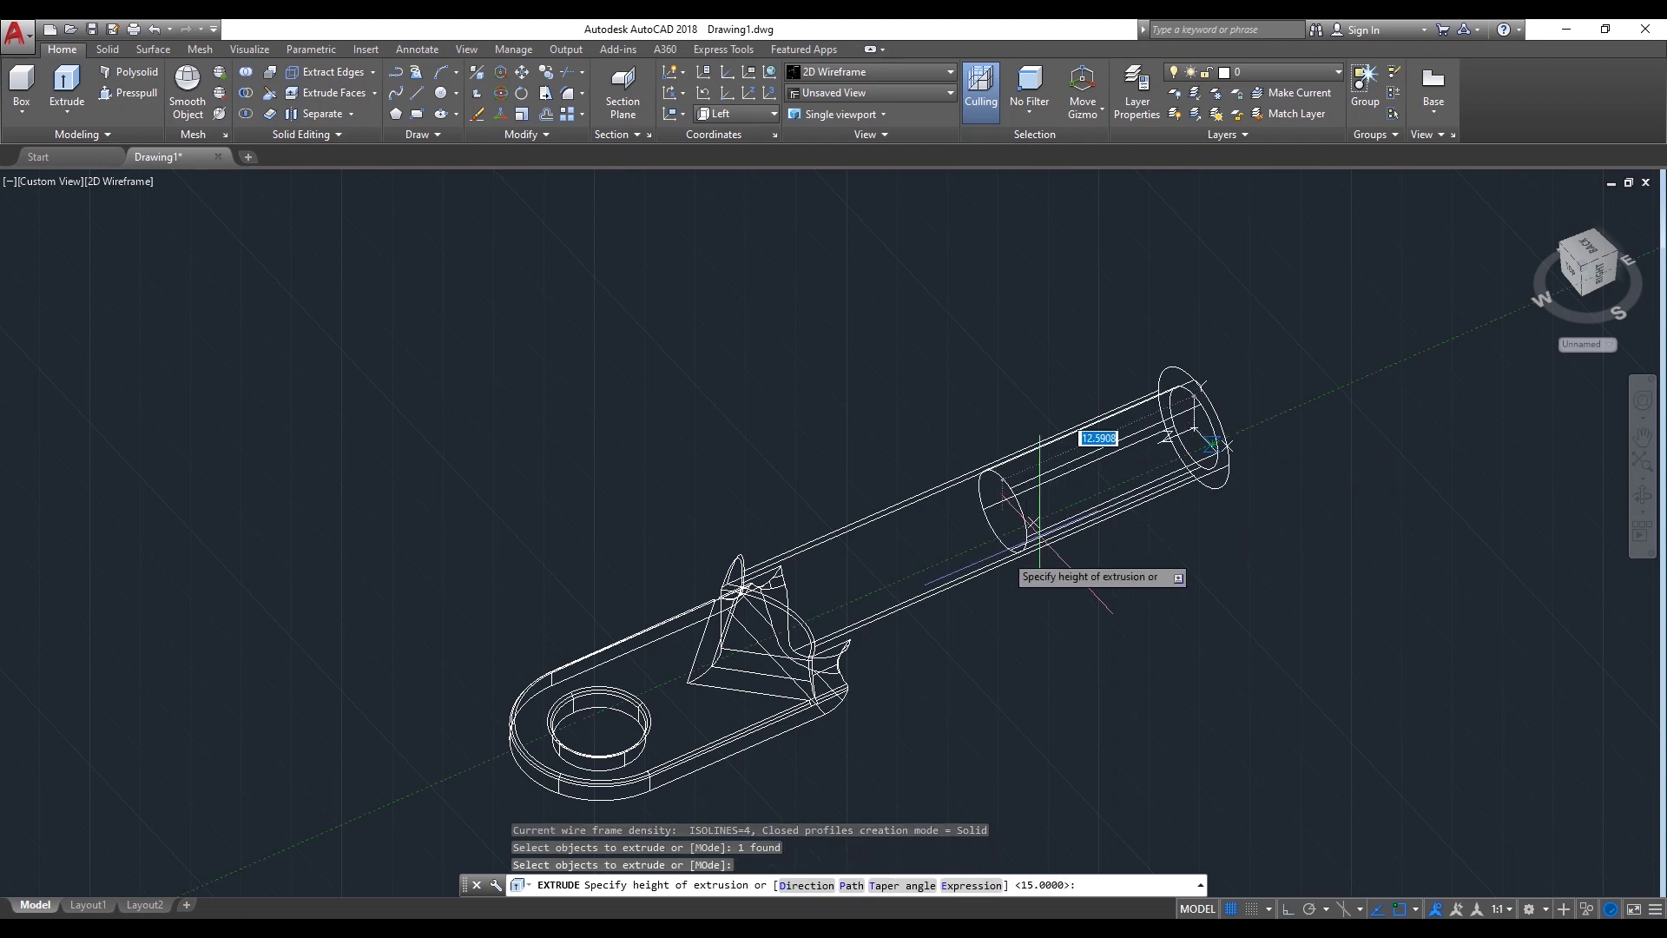
pyautogui.write('50')
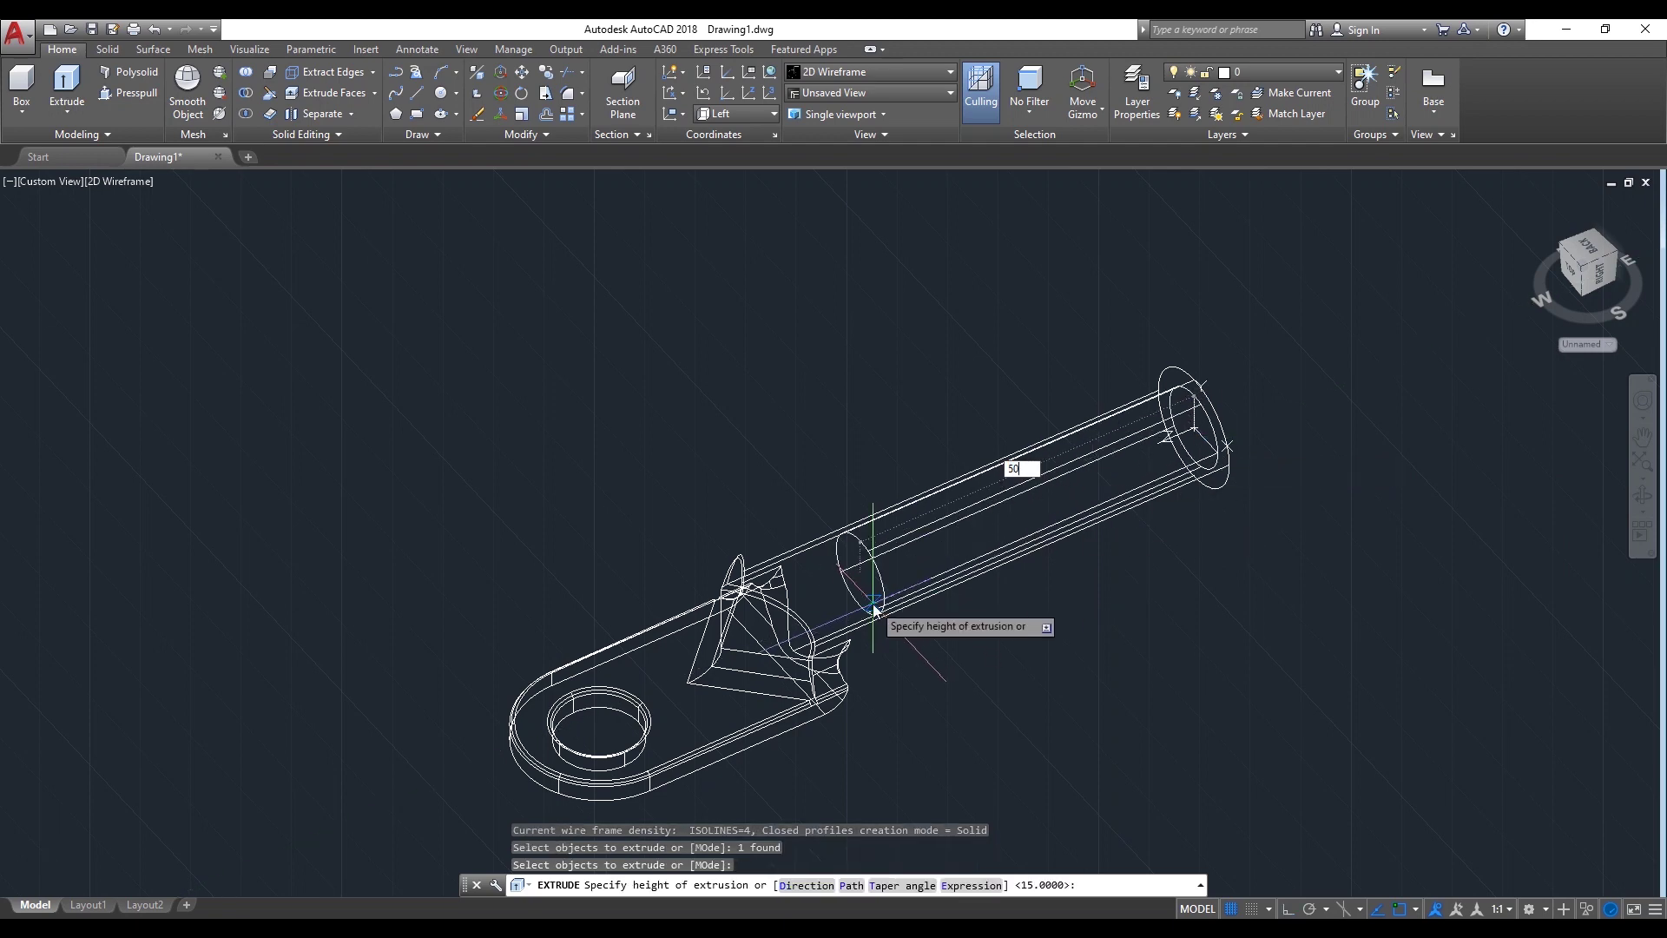
pyautogui.press('Return')
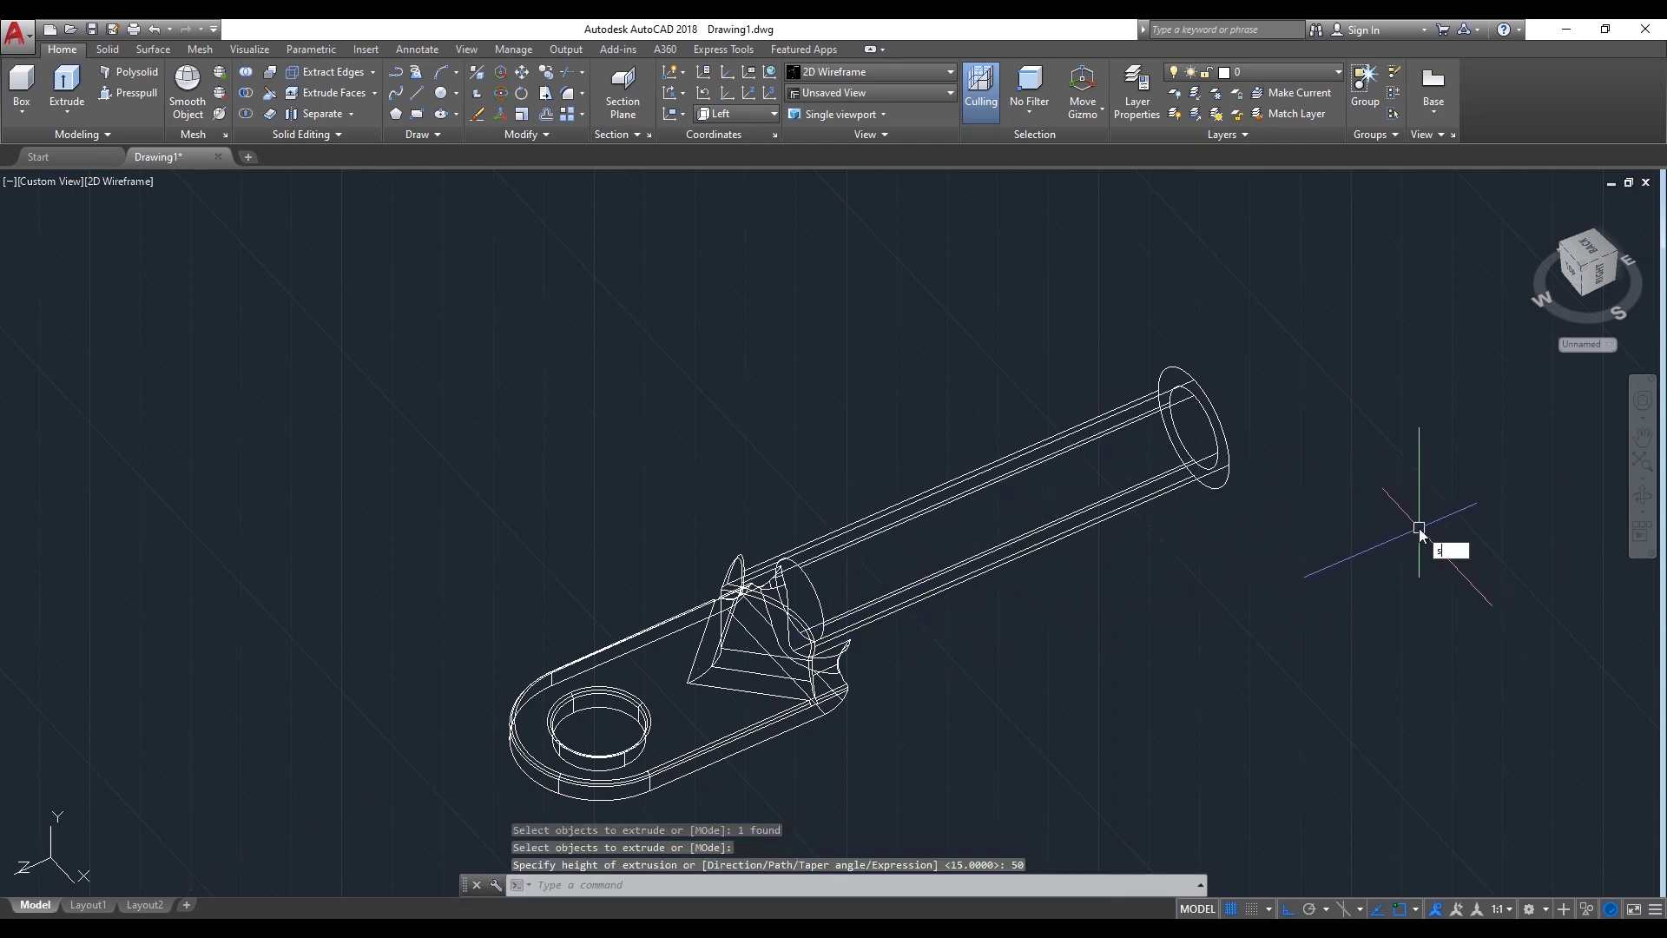
pyautogui.write('Su')
# Subtract the bore cylinder from the lug and return to the Shaded style
pyautogui.press('Return')
pyautogui.click(1226, 475)
pyautogui.press('Return')
pyautogui.click(1220, 457)
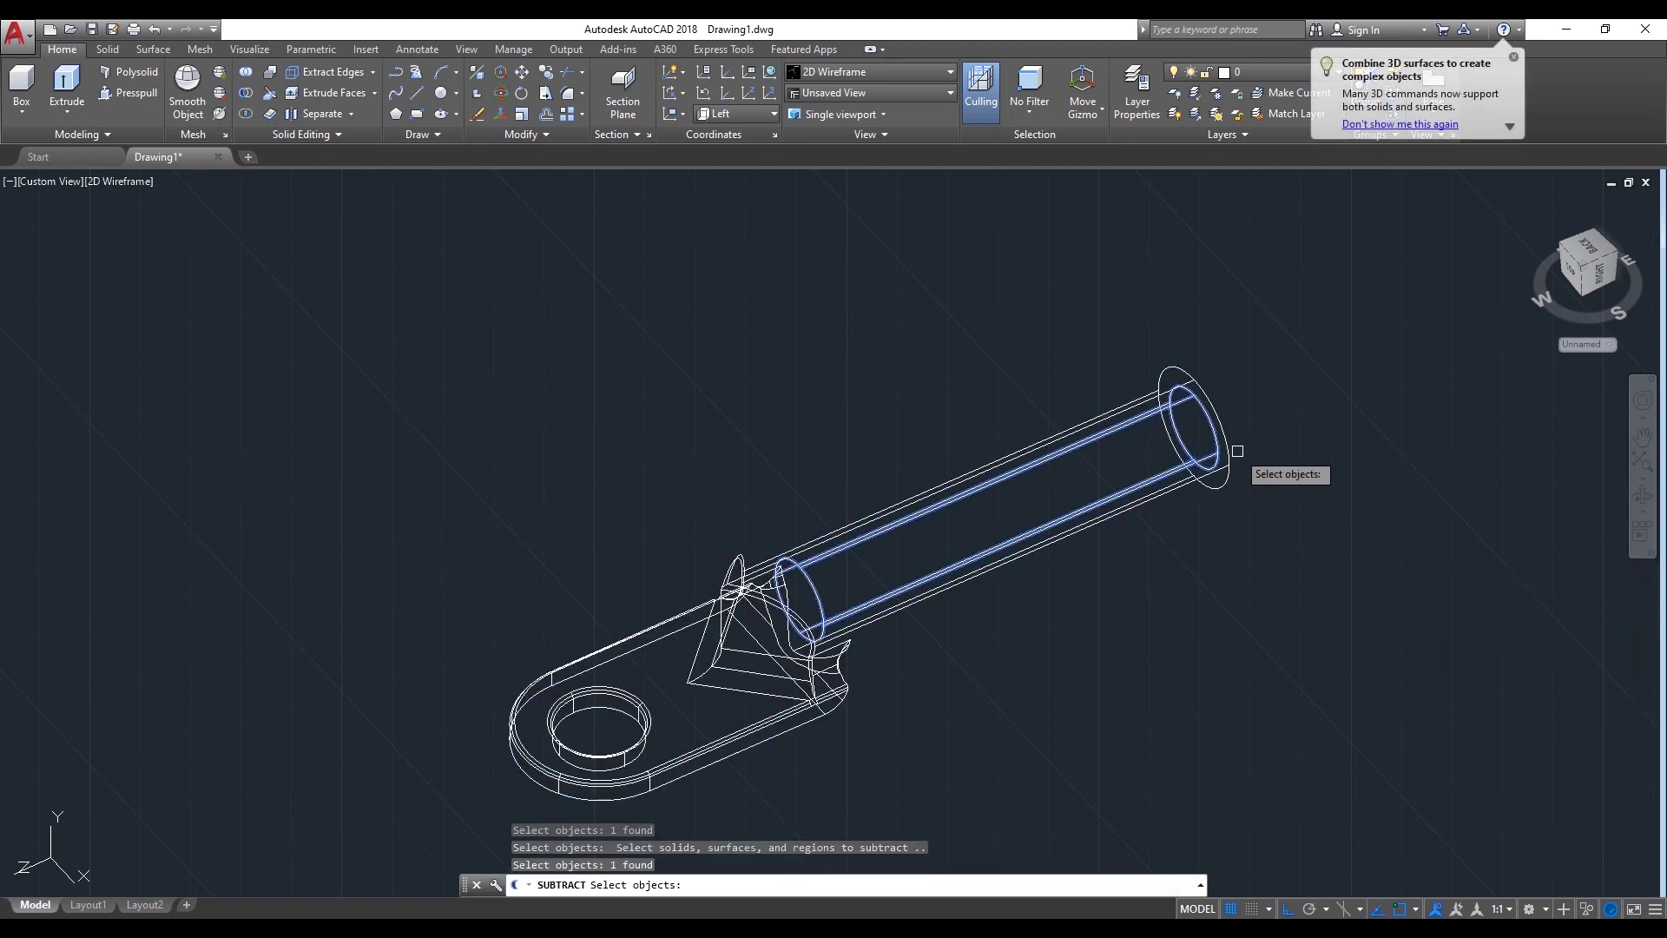
pyautogui.click(135, 182)
pyautogui.click(212, 304)
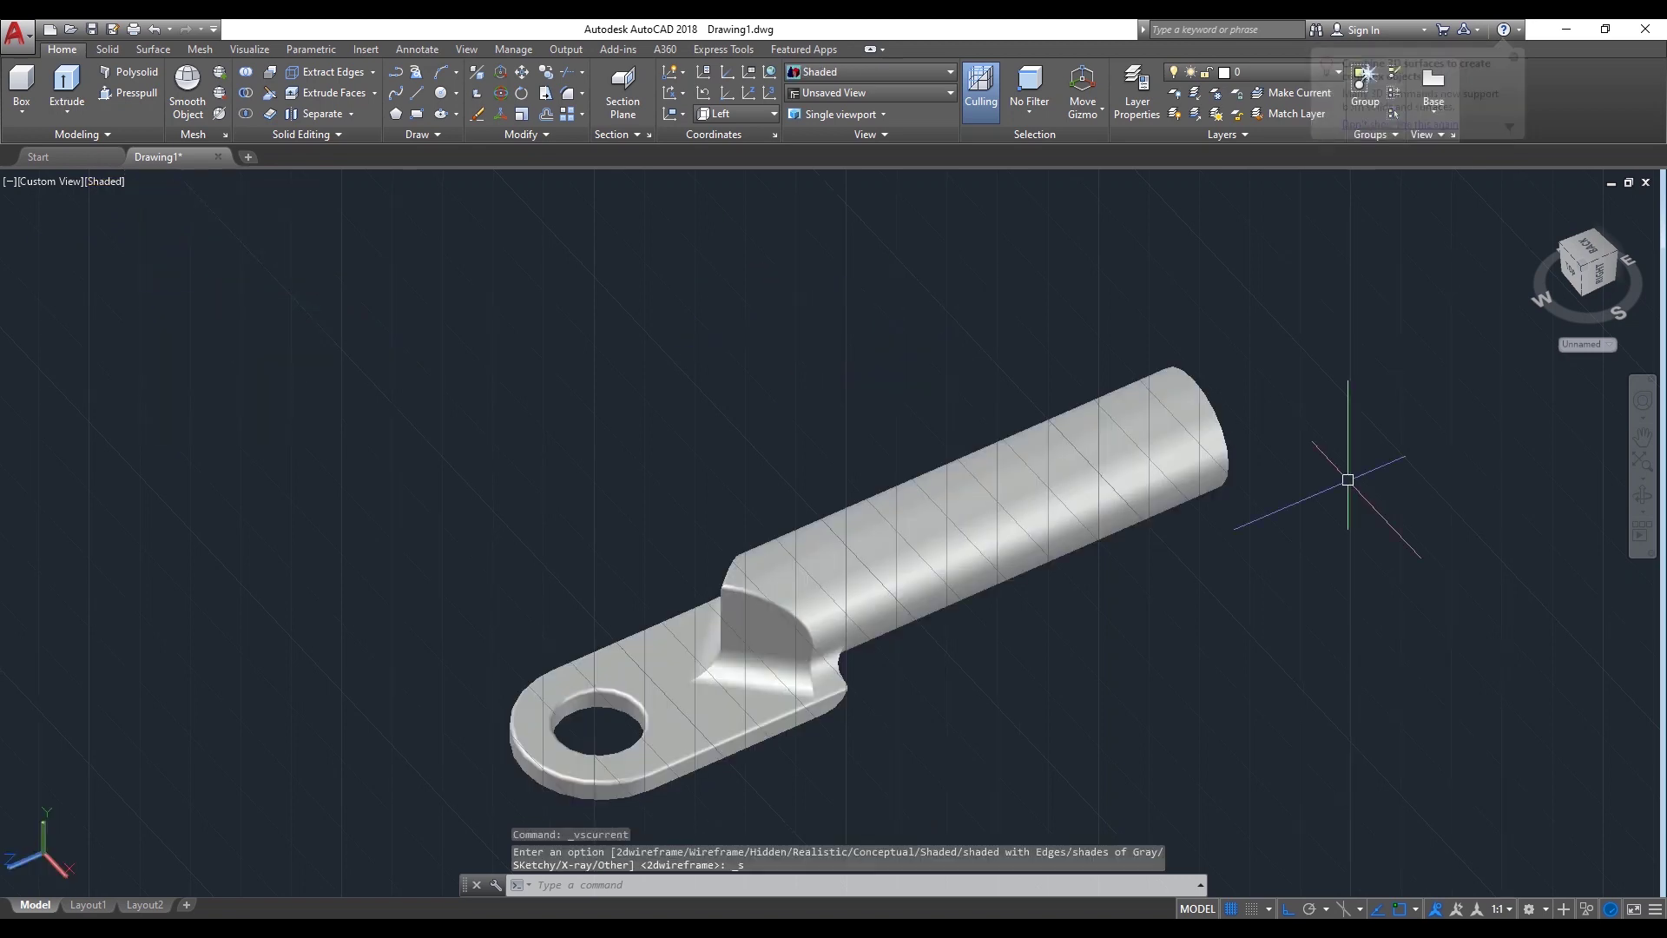
# Orbit the lug to look into the barrel's open end
pyautogui.click(1640, 495)
pyautogui.moveTo(1369, 551)
pyautogui.mouseDown()
pyautogui.moveTo(1356, 494)
pyautogui.moveTo(1519, 513)
pyautogui.mouseUp()
pyautogui.moveTo(1520, 513); pyautogui.dragTo(1299, 550, button='middle')
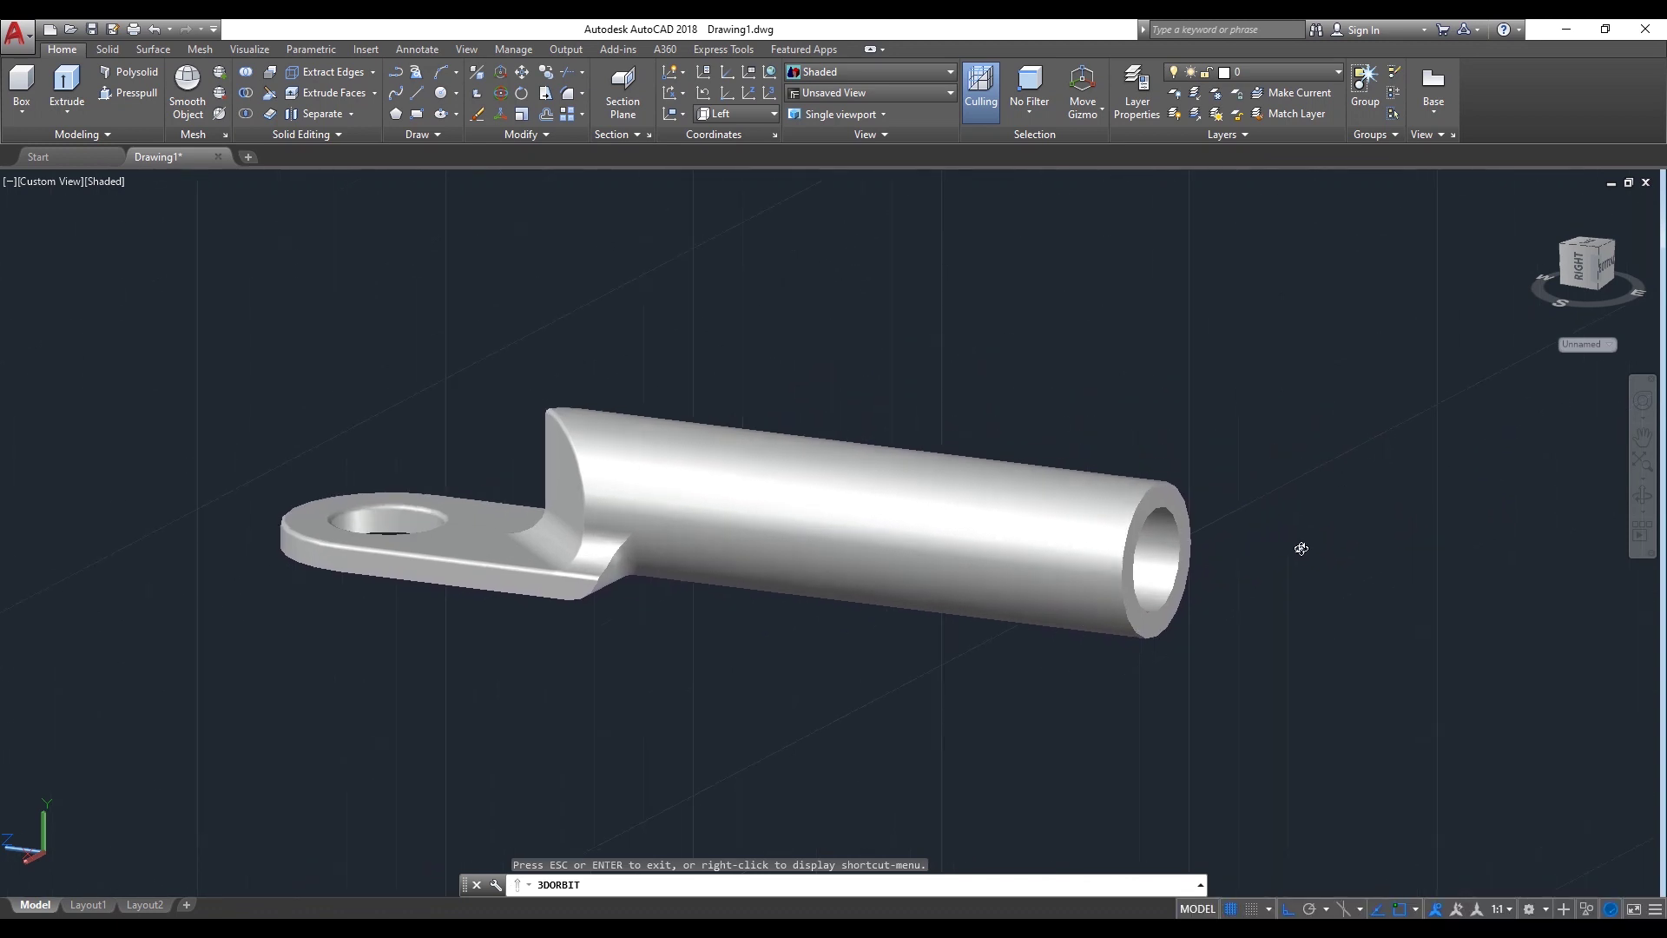
pyautogui.scroll(2, 1299, 550)
pyautogui.scroll(2, 1113, 573)
pyautogui.moveTo(1113, 572); pyautogui.dragTo(1168, 416)
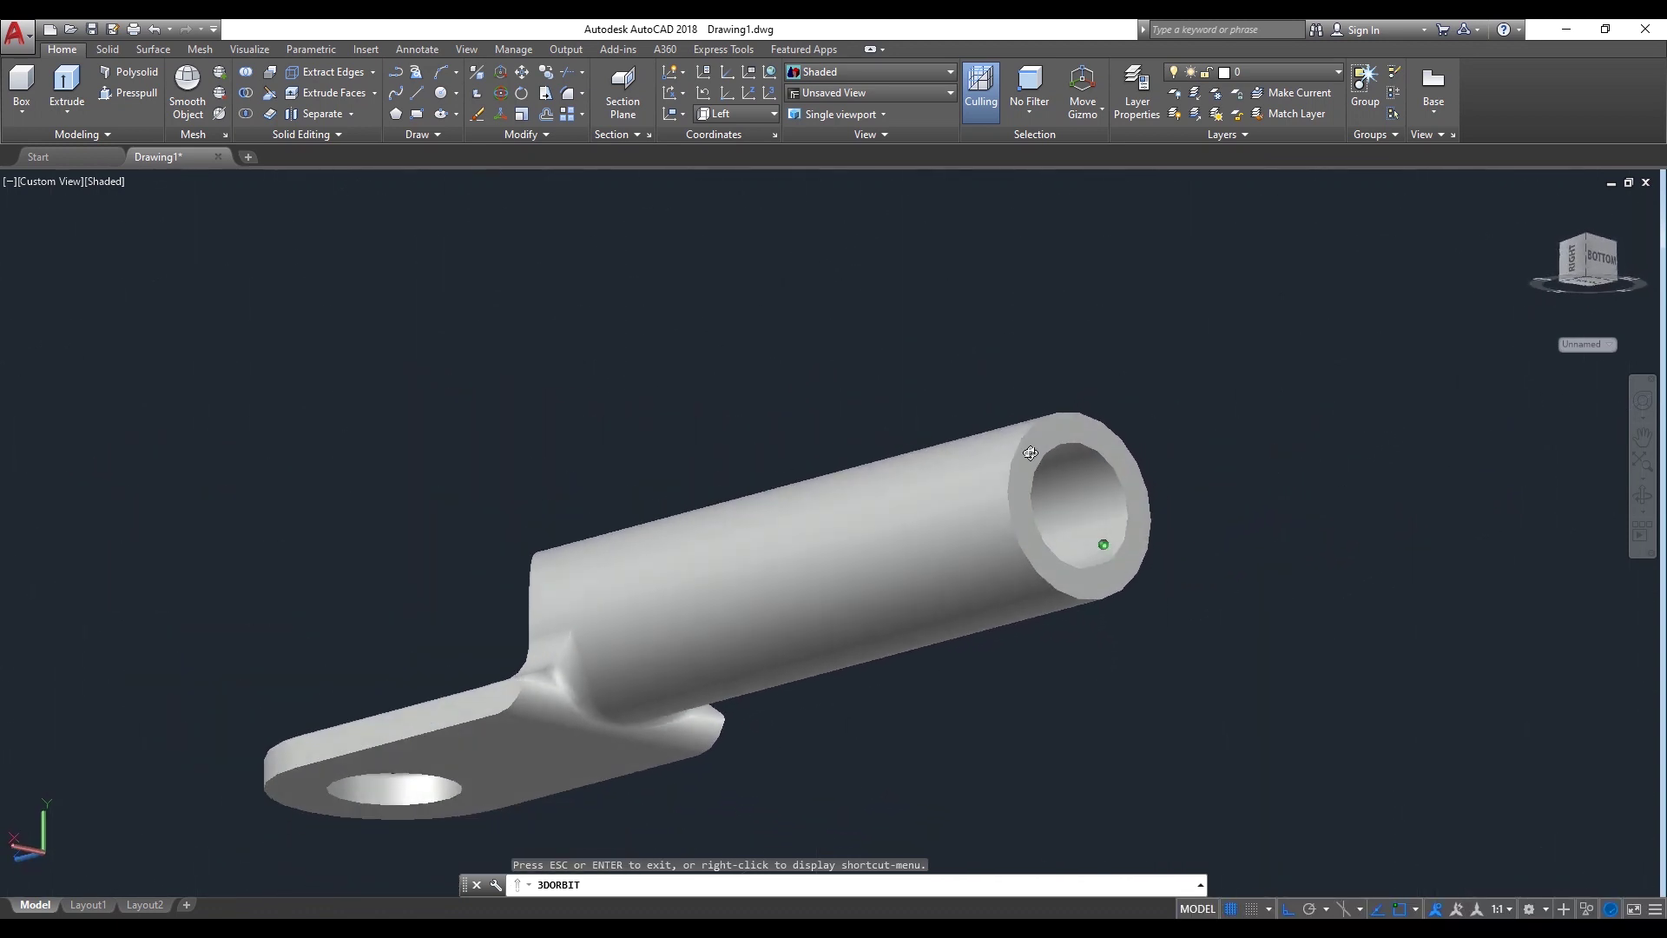
pyautogui.rightClick(1206, 357)
pyautogui.click(1250, 365)
# Fillet the outer rim of the barrel's open end at radius 0.5
pyautogui.write('f')
pyautogui.press('Return')
pyautogui.write('r')
pyautogui.press('Return')
pyautogui.press('Return')
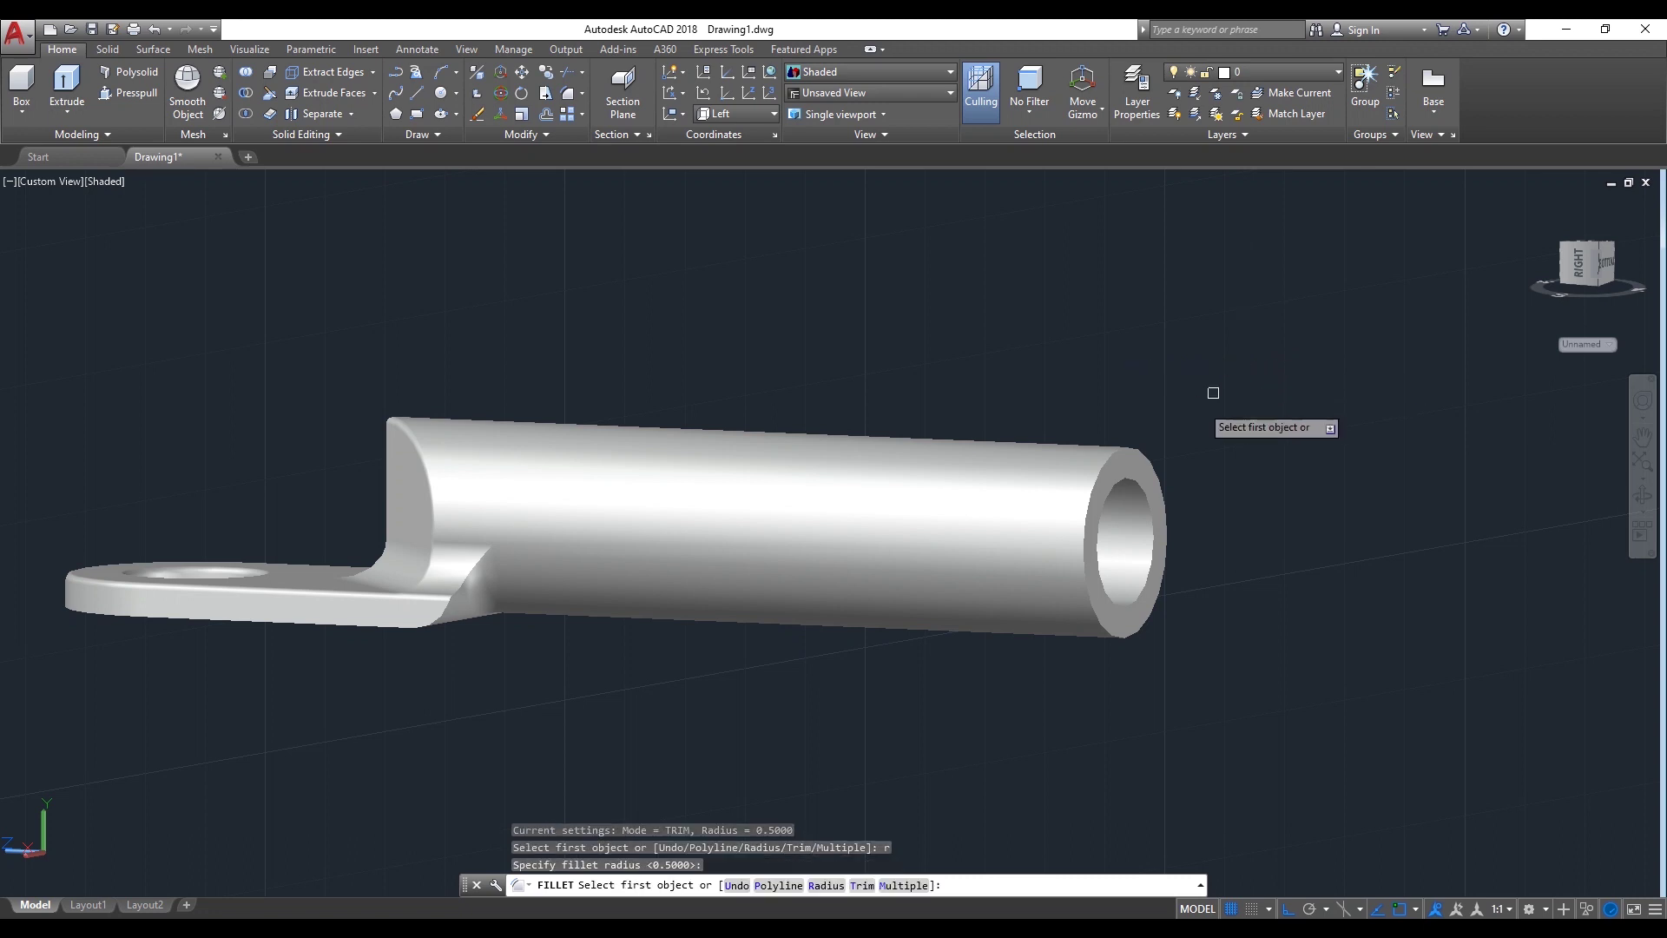
pyautogui.click(1140, 446)
pyautogui.press('Return')
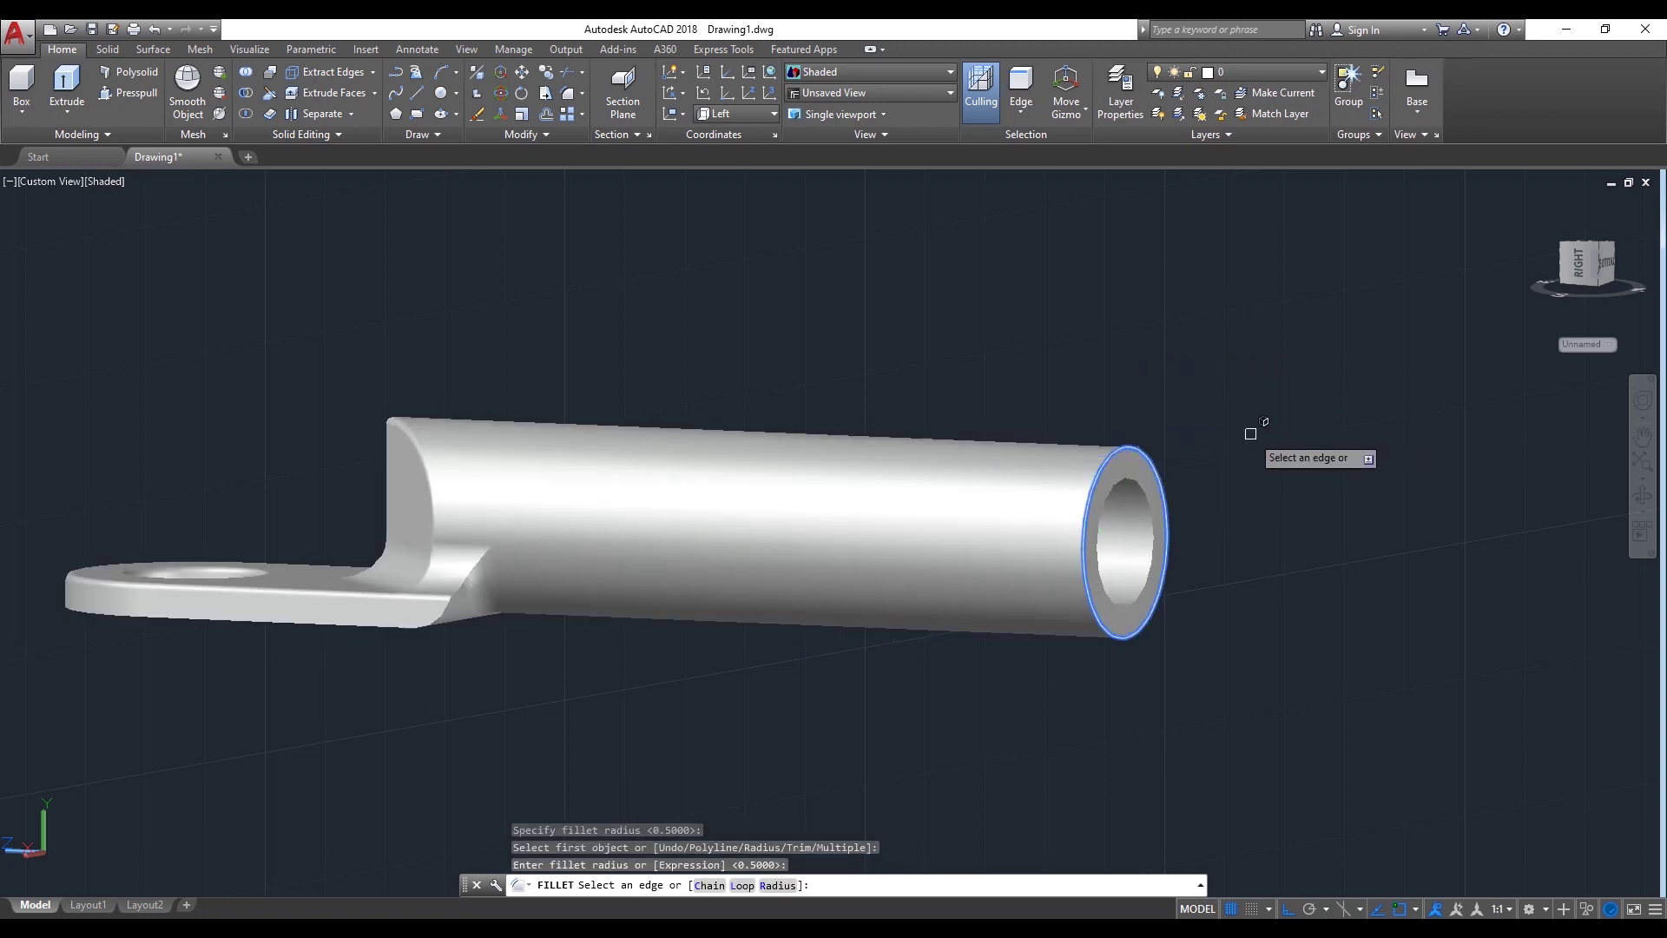
pyautogui.press('Return')
pyautogui.scroll(-2, 1250, 433)
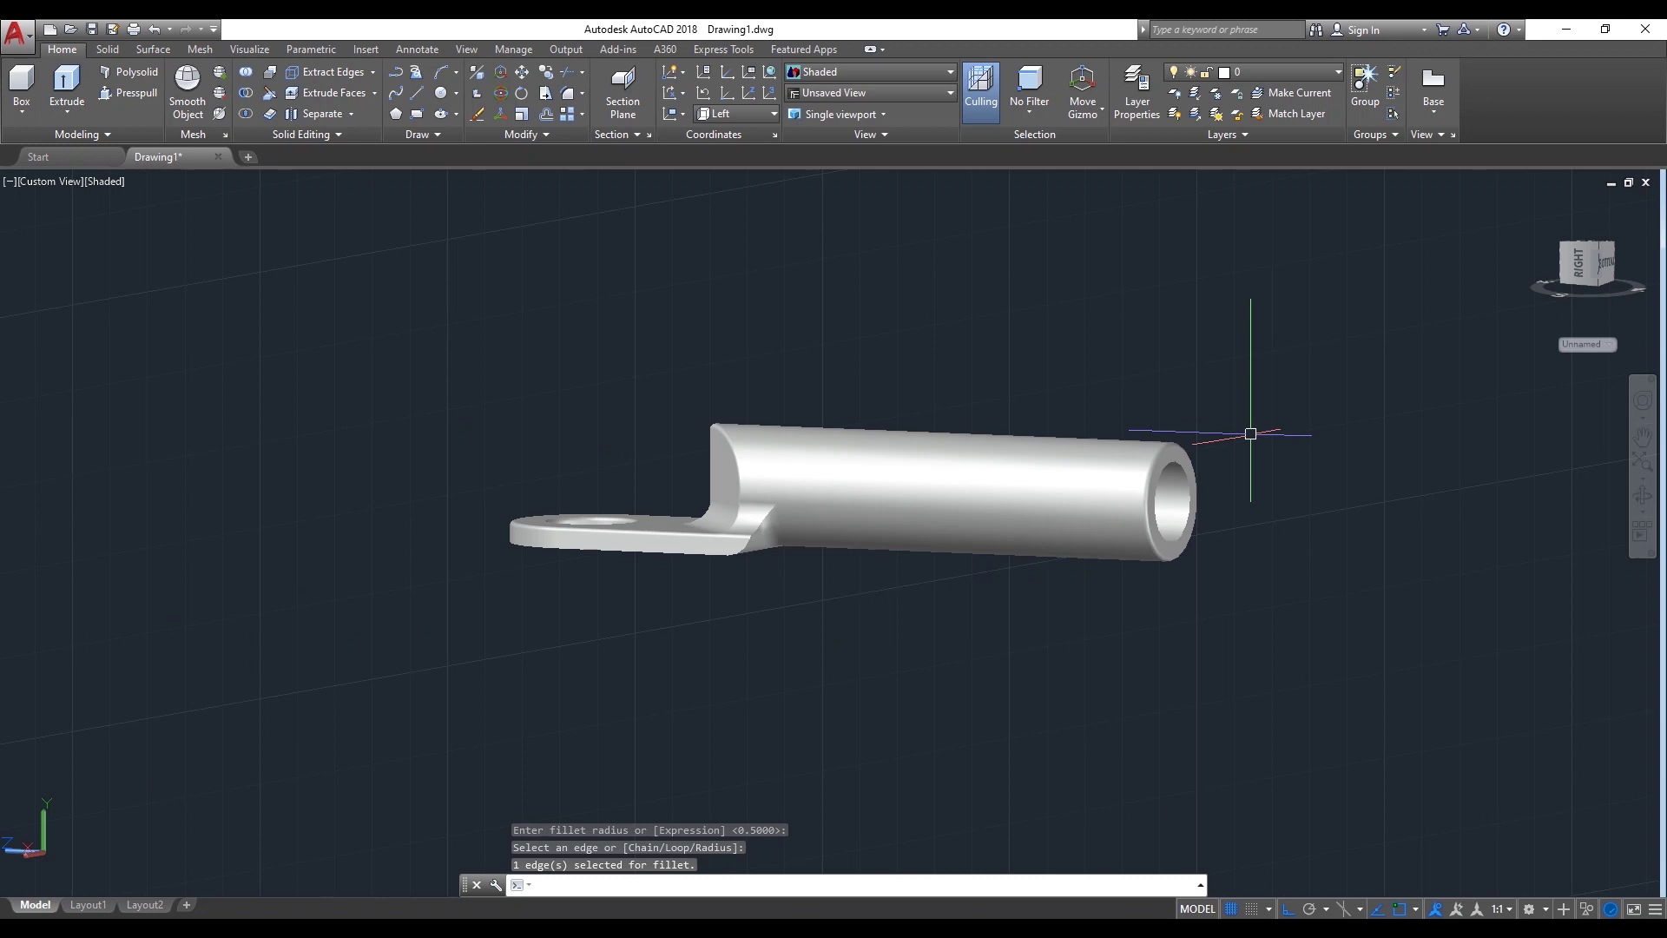
pyautogui.click(1647, 508)
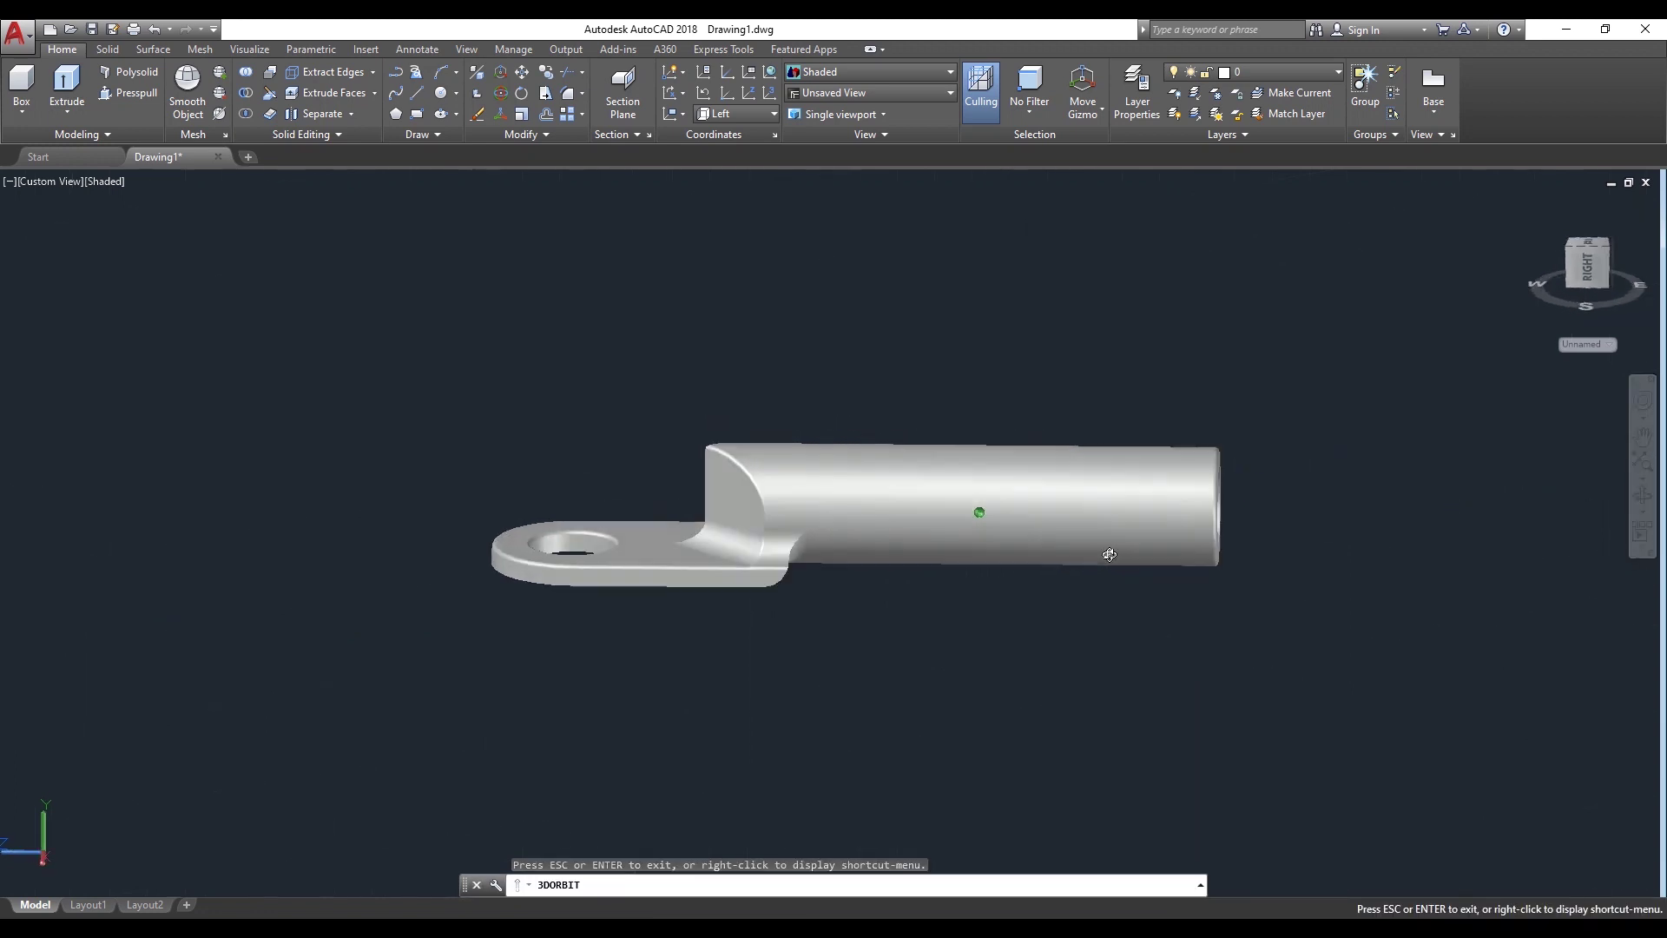
# Orbit the lug to a side view and reset the coordinate system to World
pyautogui.moveTo(1108, 552); pyautogui.dragTo(1139, 653)
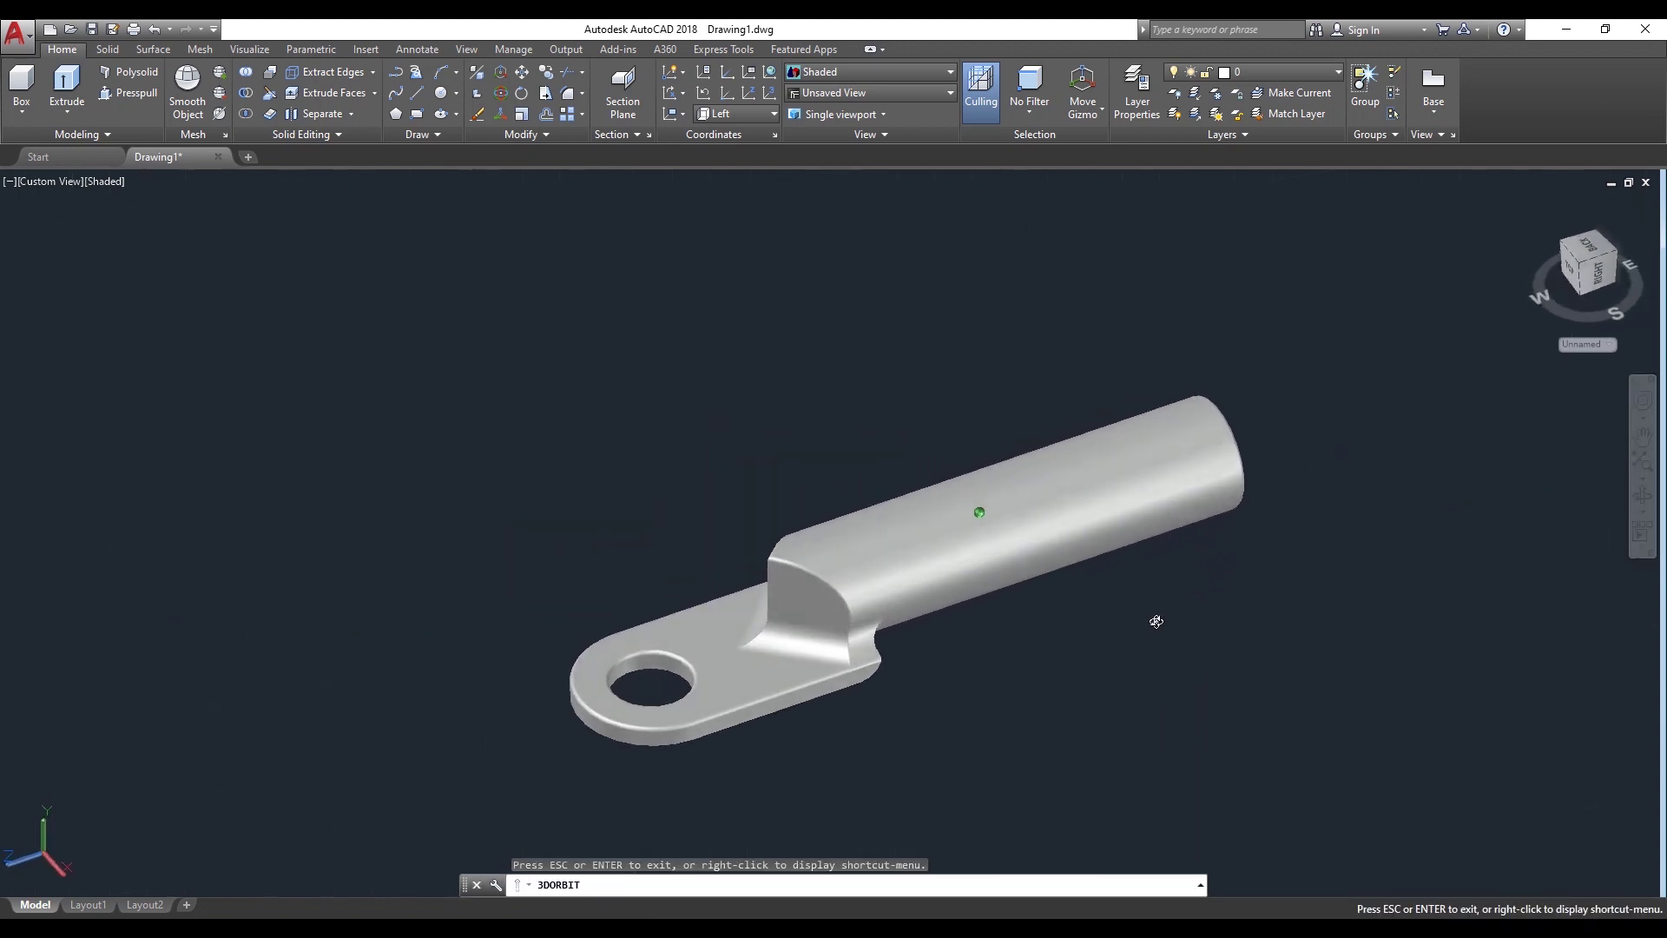
pyautogui.rightClick(837, 342)
pyautogui.click(884, 351)
pyautogui.click(726, 113)
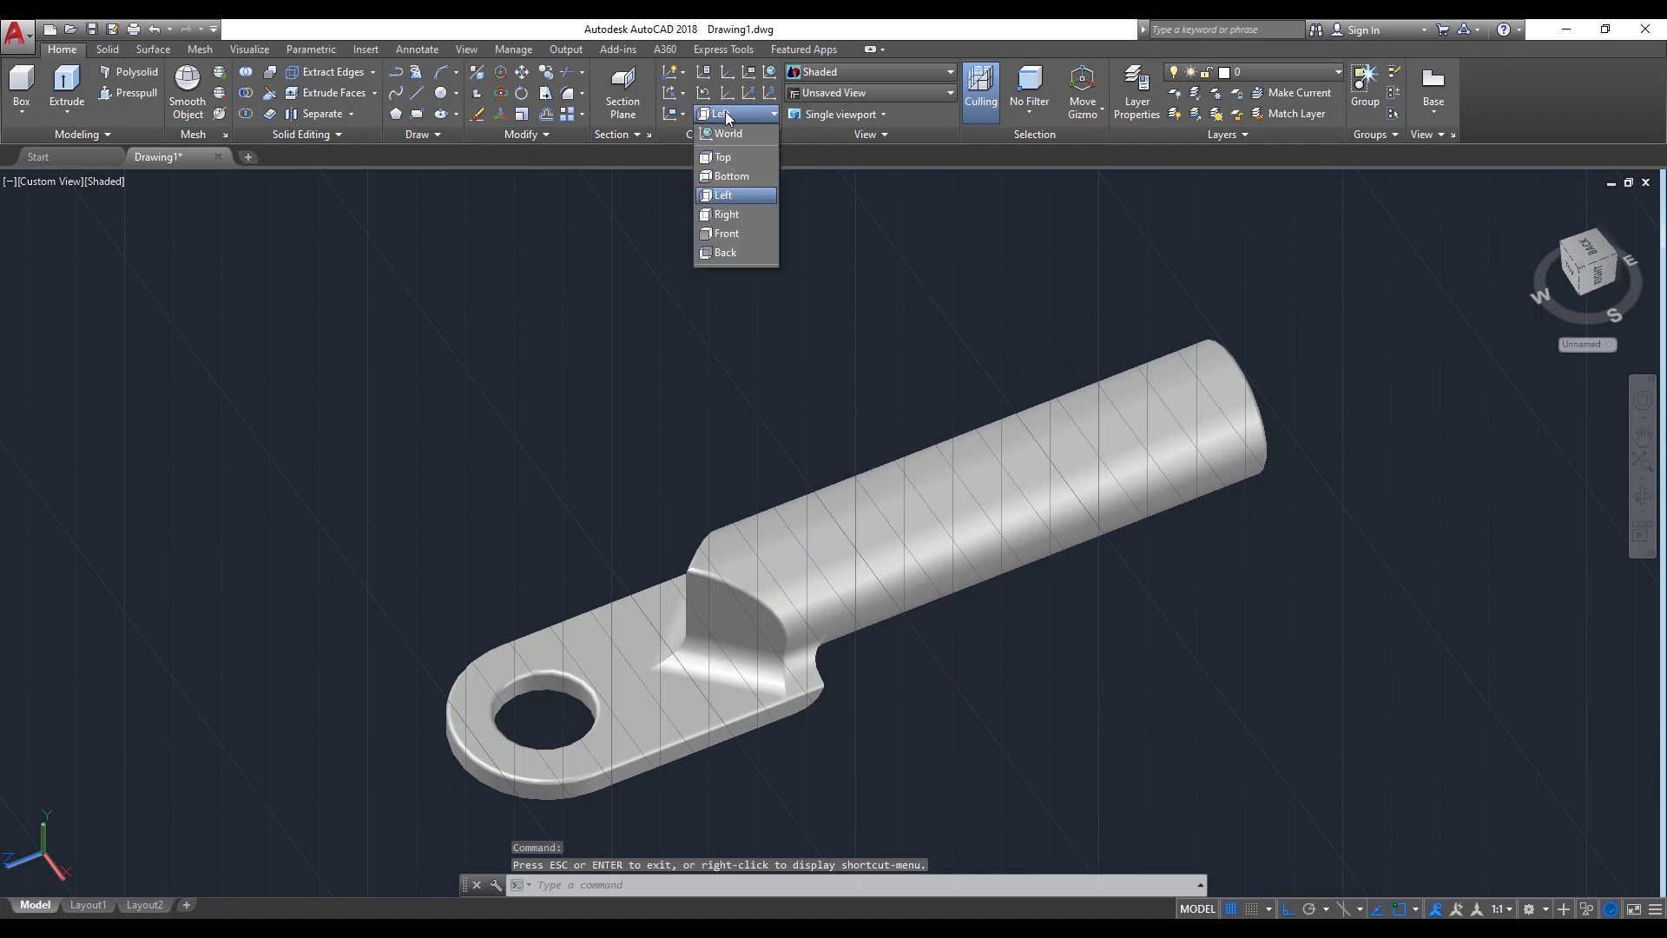
pyautogui.click(732, 134)
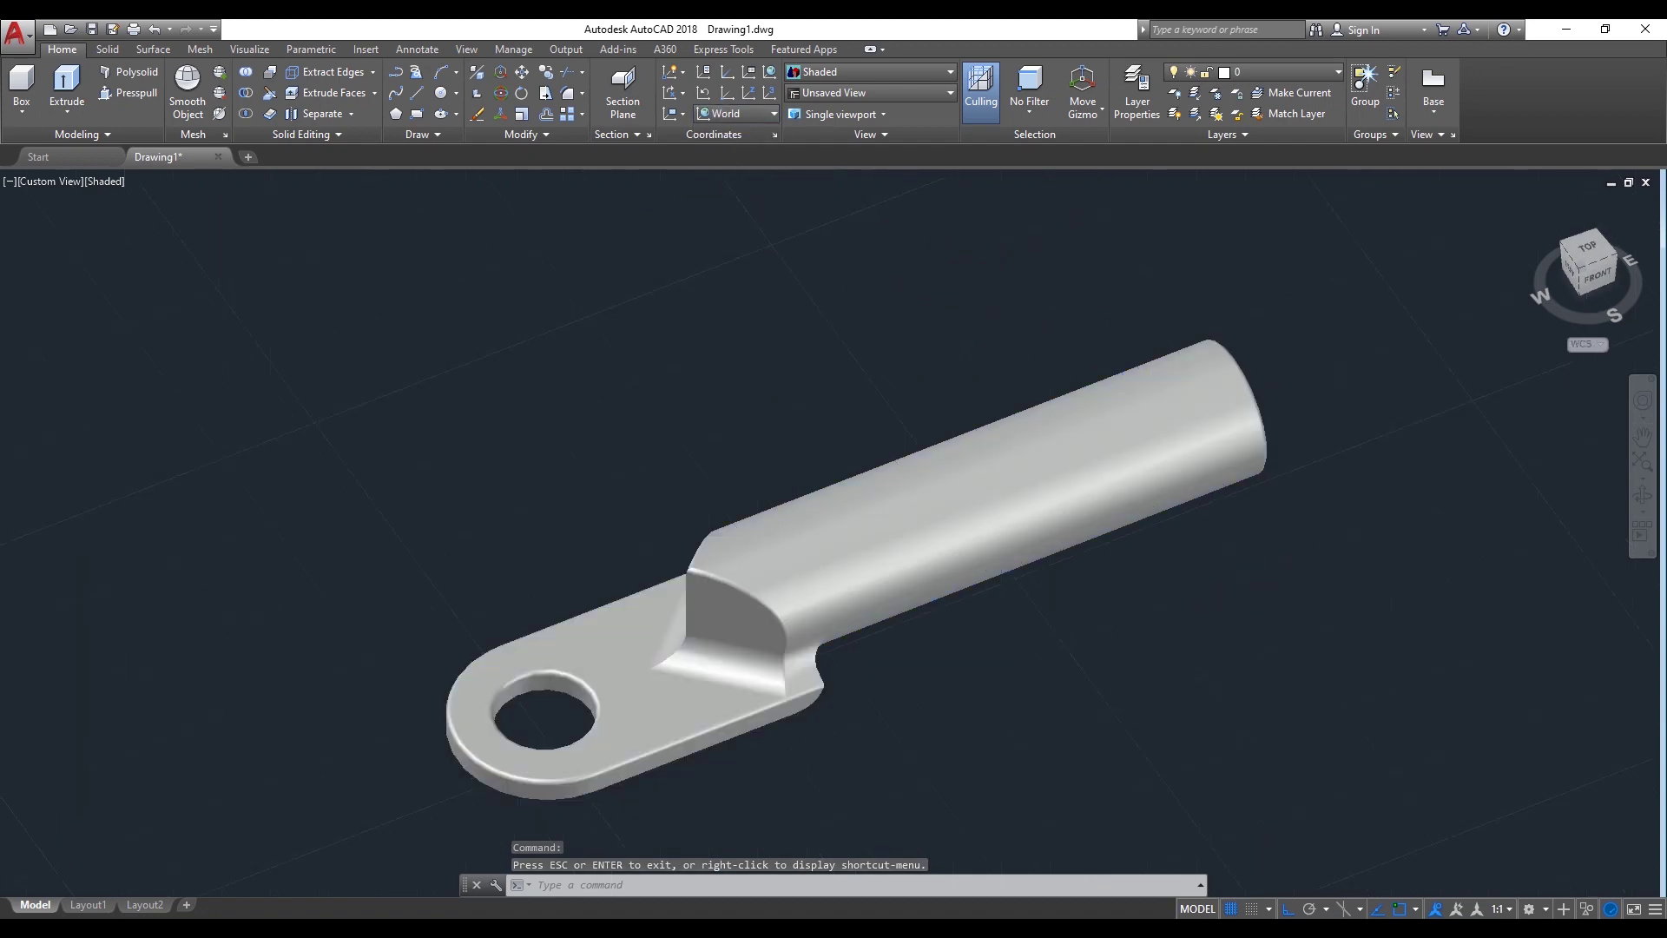
# Shift the lug up and right, then open the Materials Browser with MAT
pyautogui.scroll(2, 1238, 585)
pyautogui.moveTo(1086, 588); pyautogui.dragTo(1164, 521, button='middle')
pyautogui.write('ma')
pyautogui.press('BackSpace')
pyautogui.press('BackSpace')
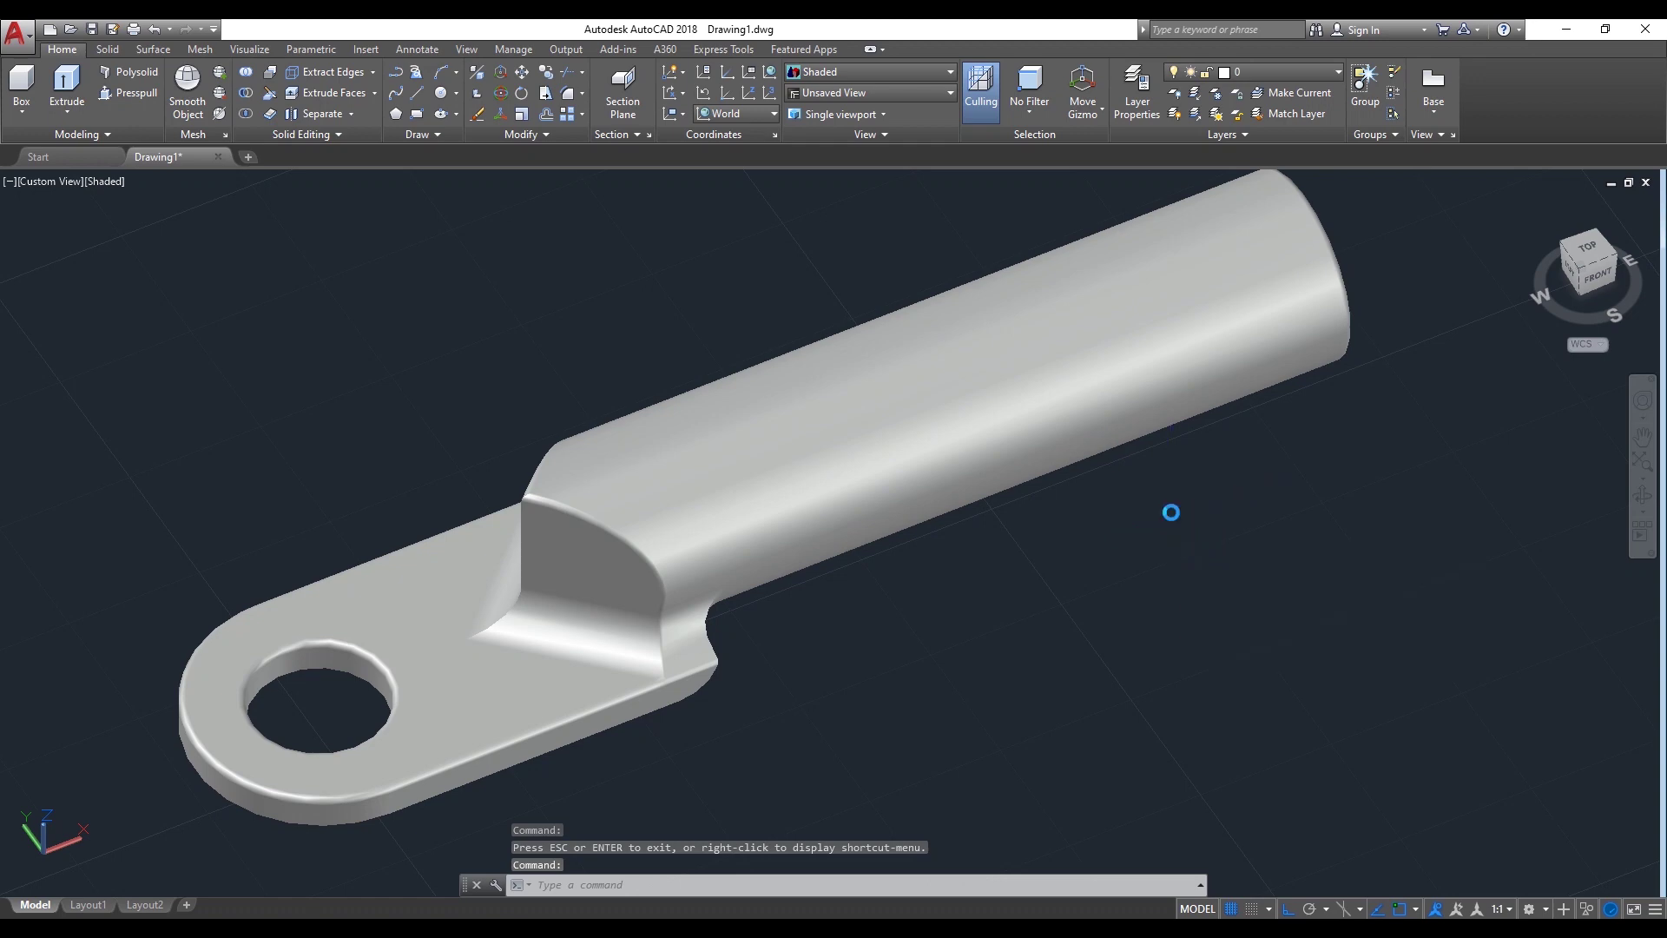
pyautogui.write('mat')
pyautogui.press('Return')
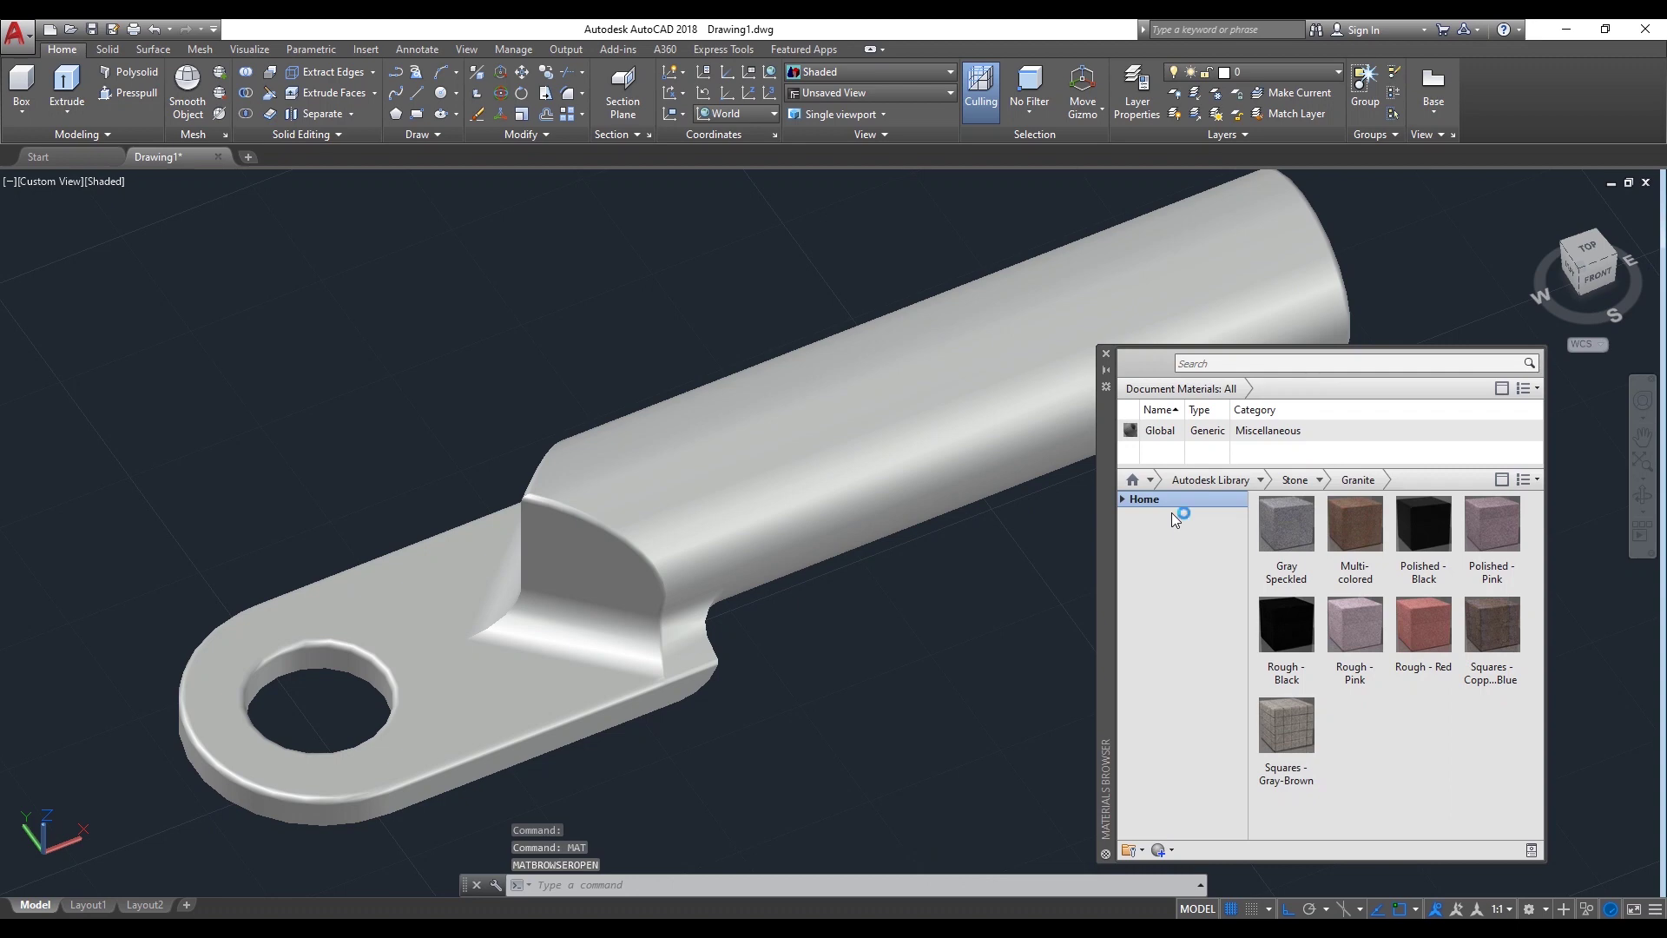
# Browse the Autodesk Library Metal categories and add Metallic Paint's Satin - Misty Rose to the drawing
pyautogui.click(1121, 499)
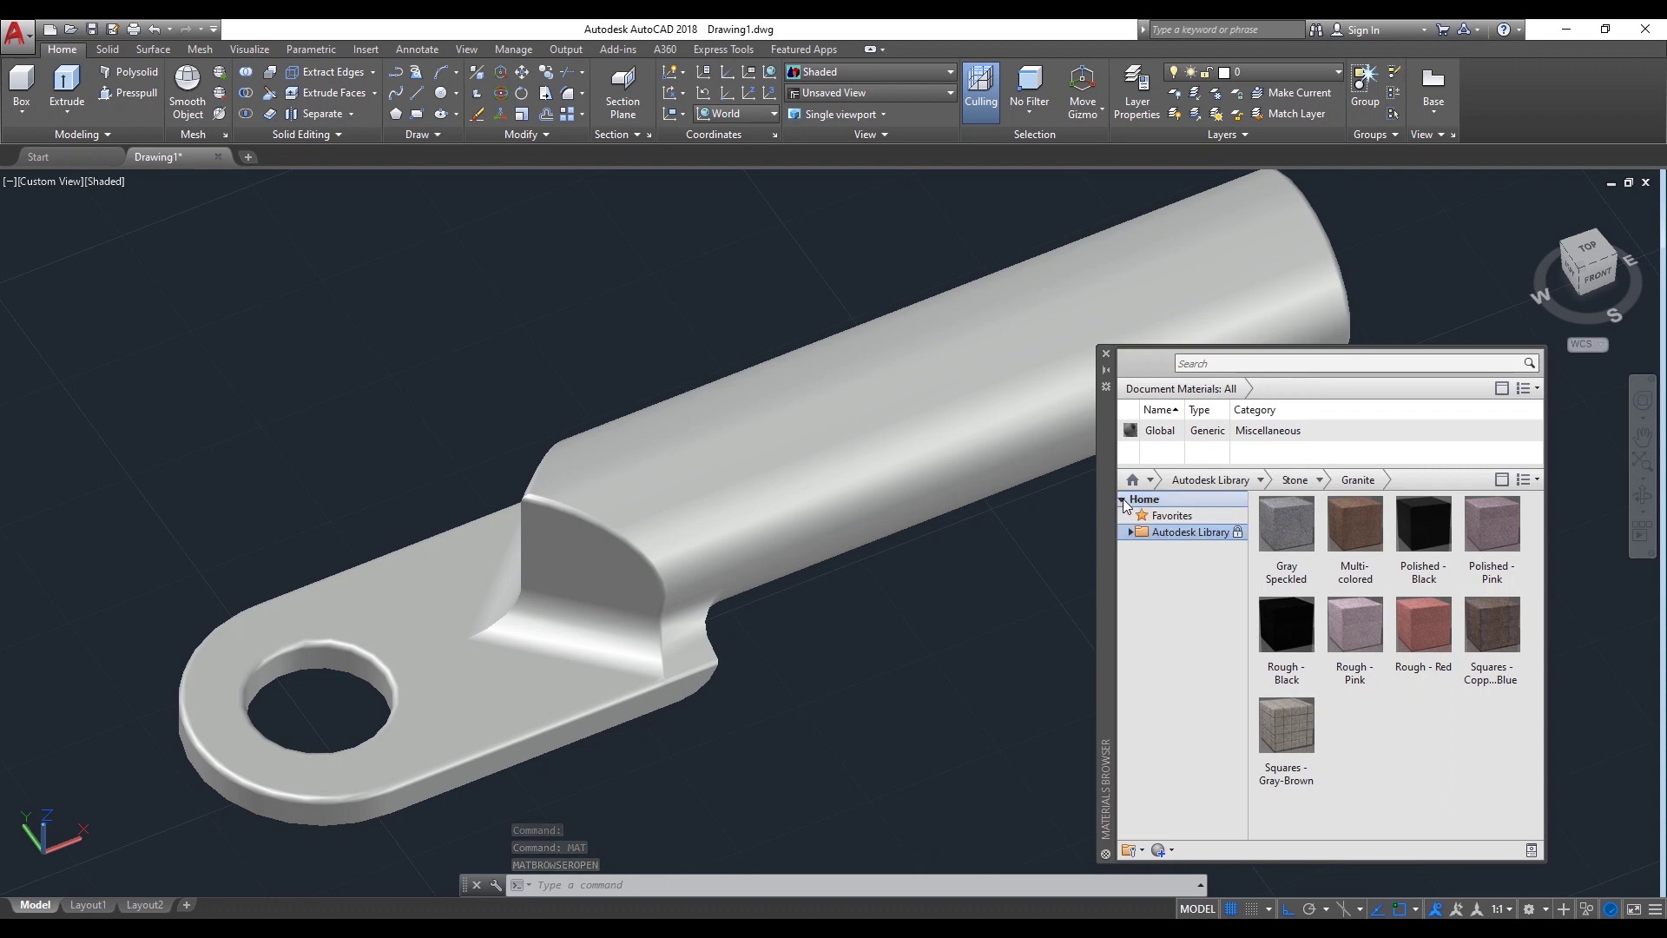
pyautogui.click(1128, 532)
pyautogui.scroll(-2, 1237, 625)
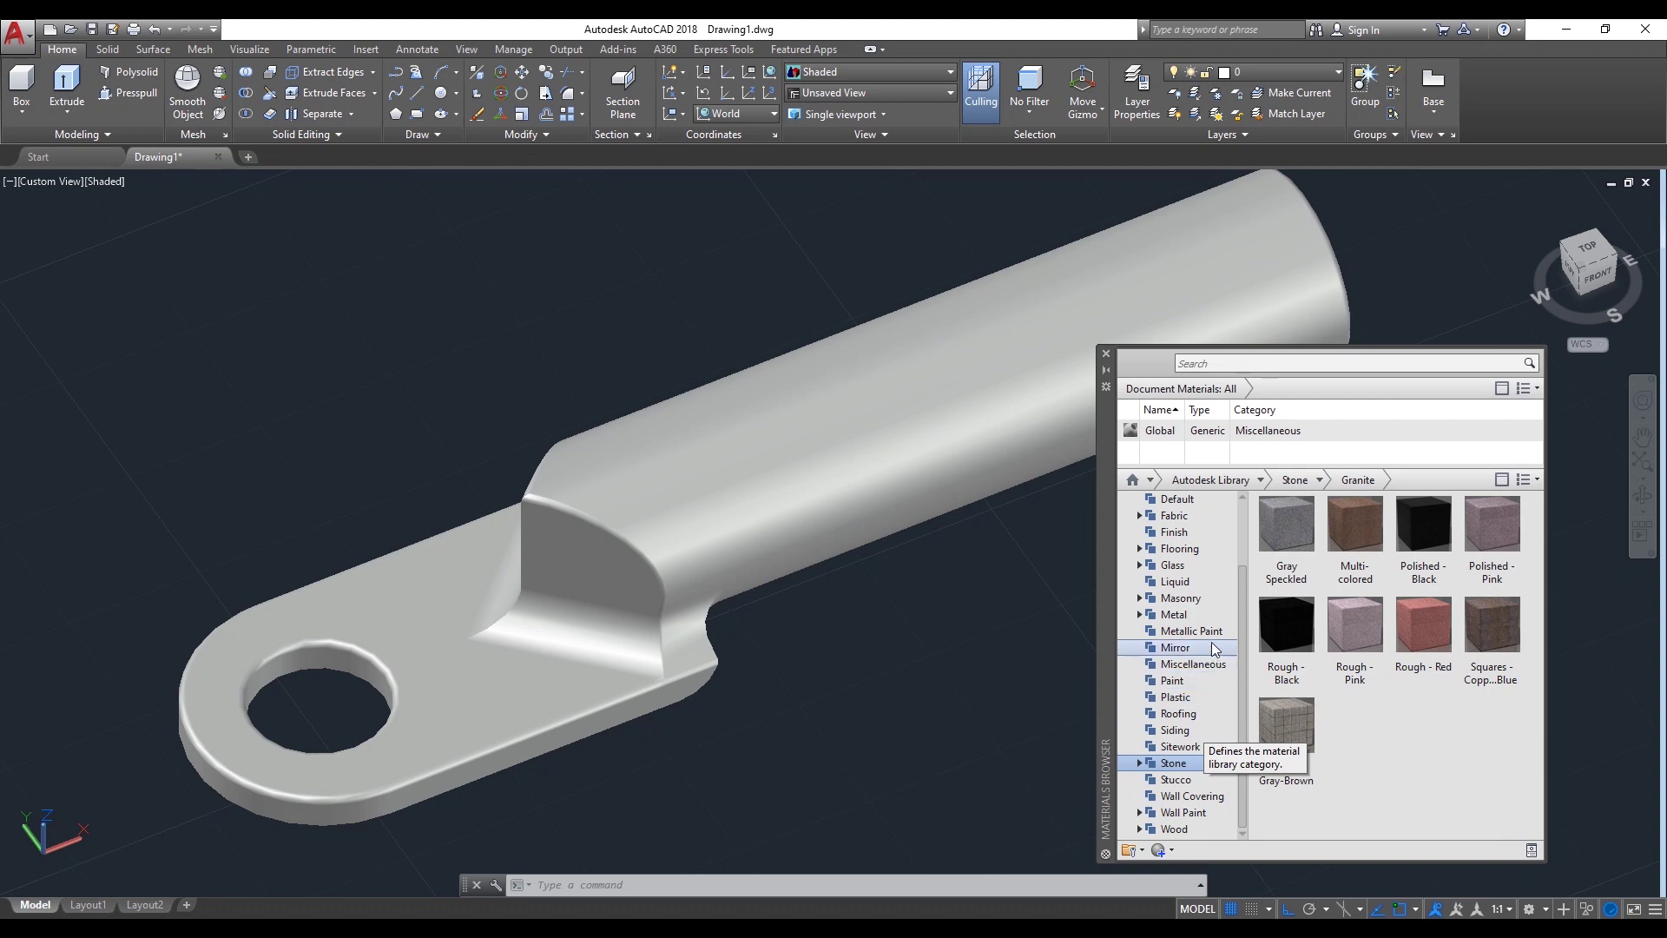
pyautogui.click(1139, 614)
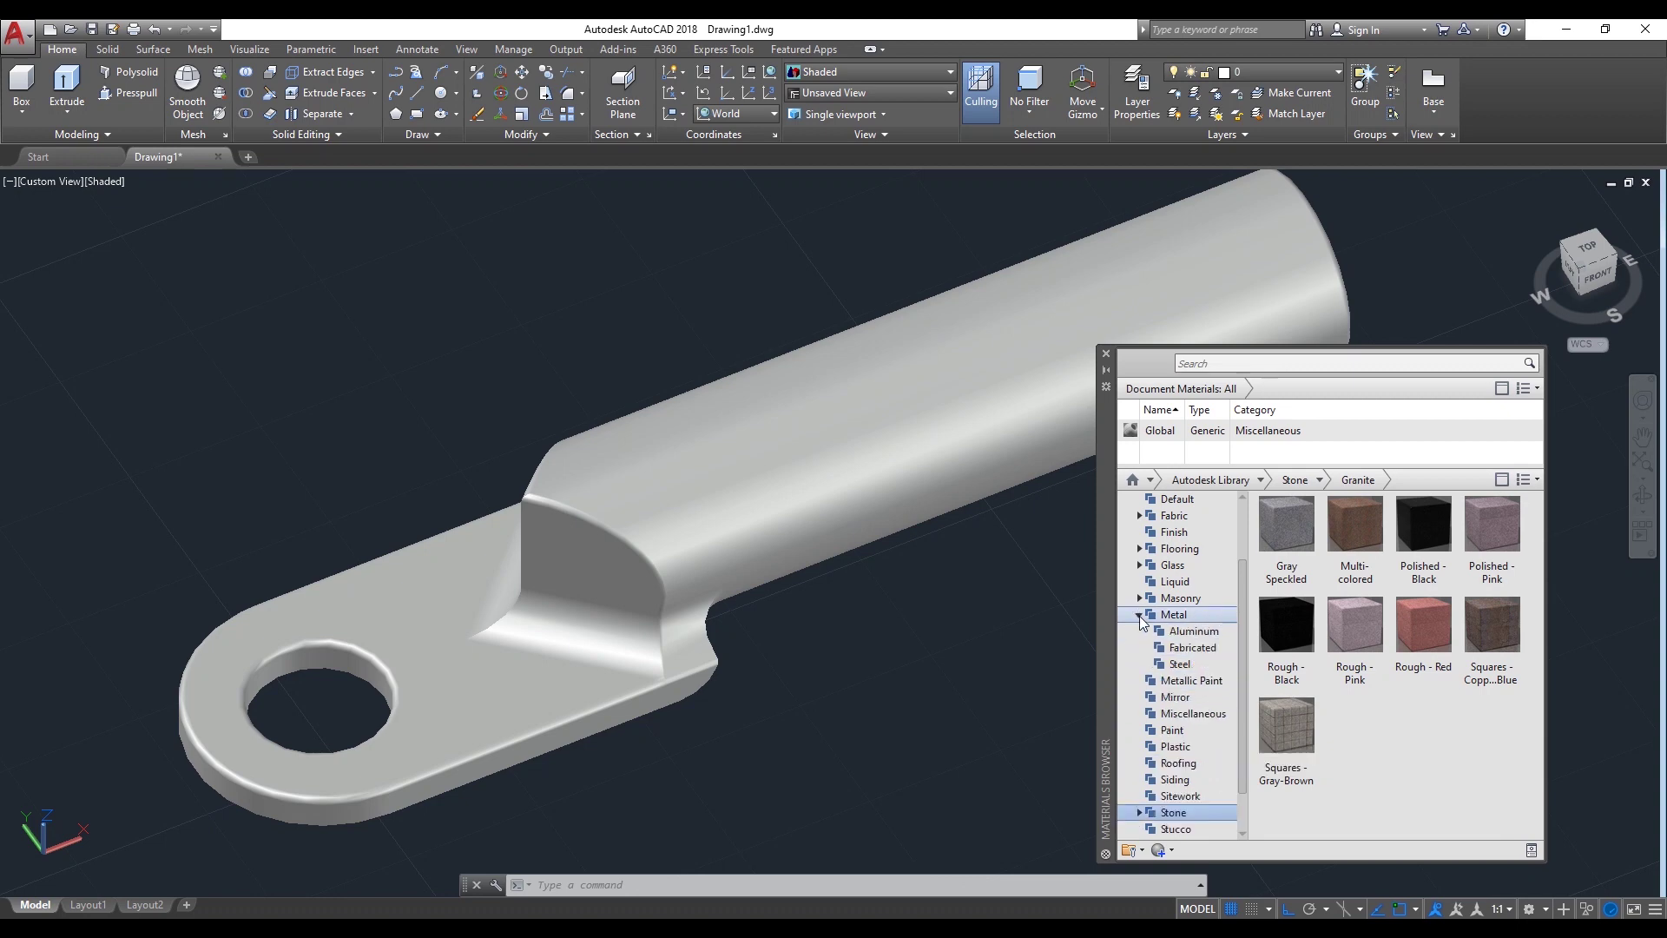
pyautogui.click(1194, 632)
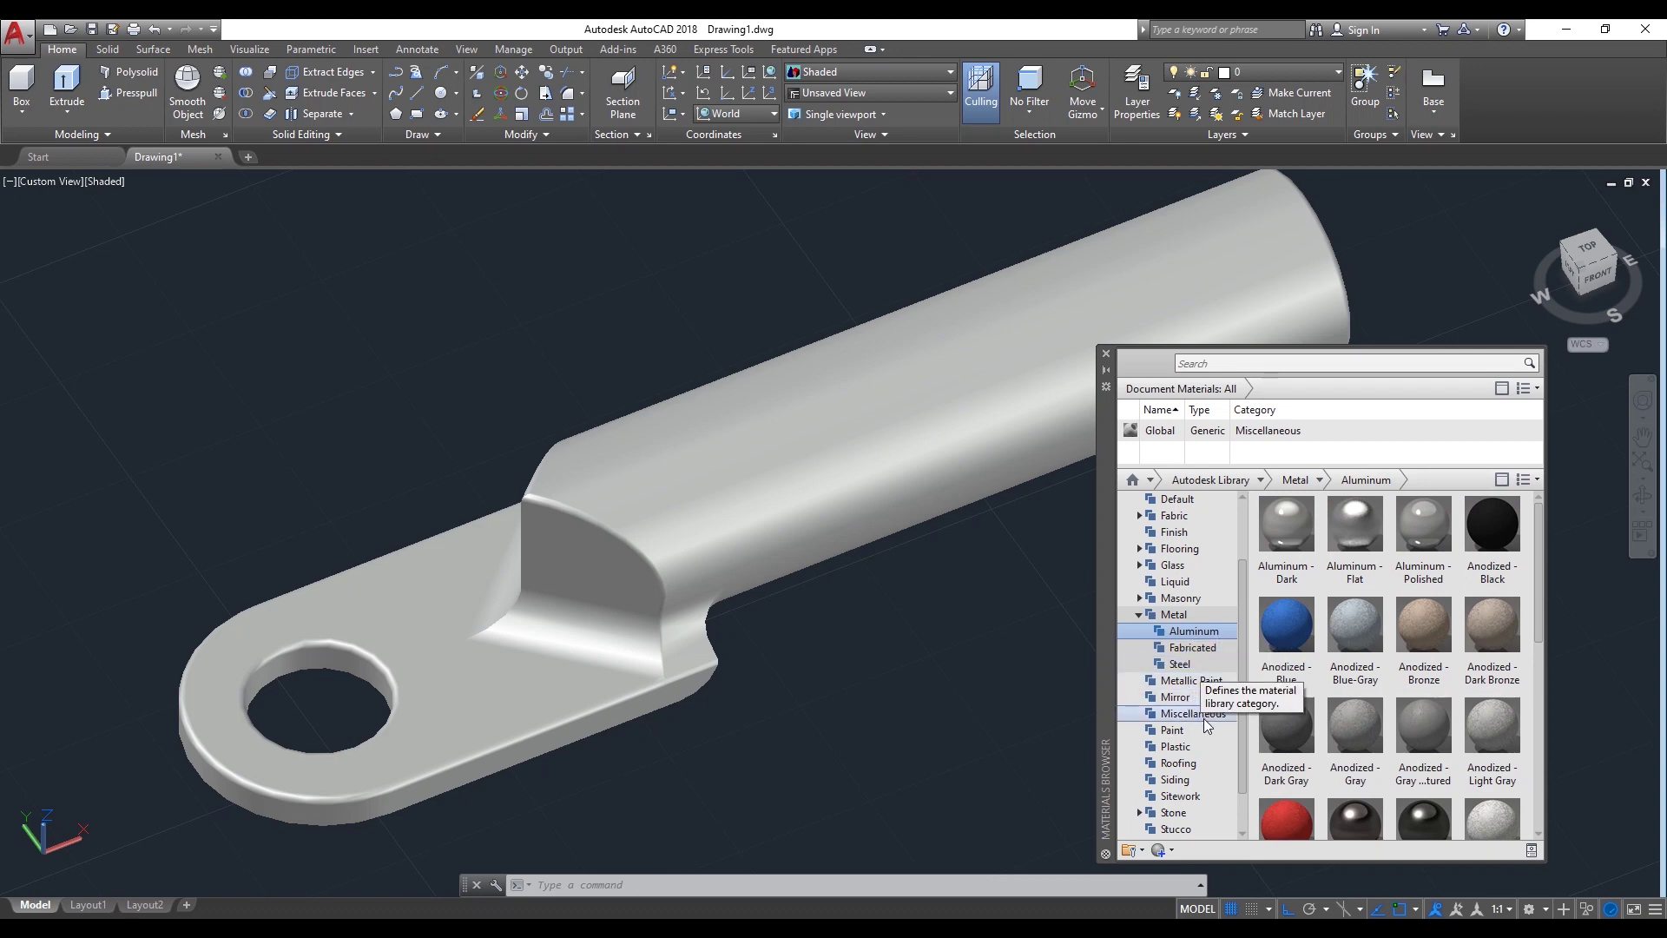
pyautogui.moveTo(1492, 632)
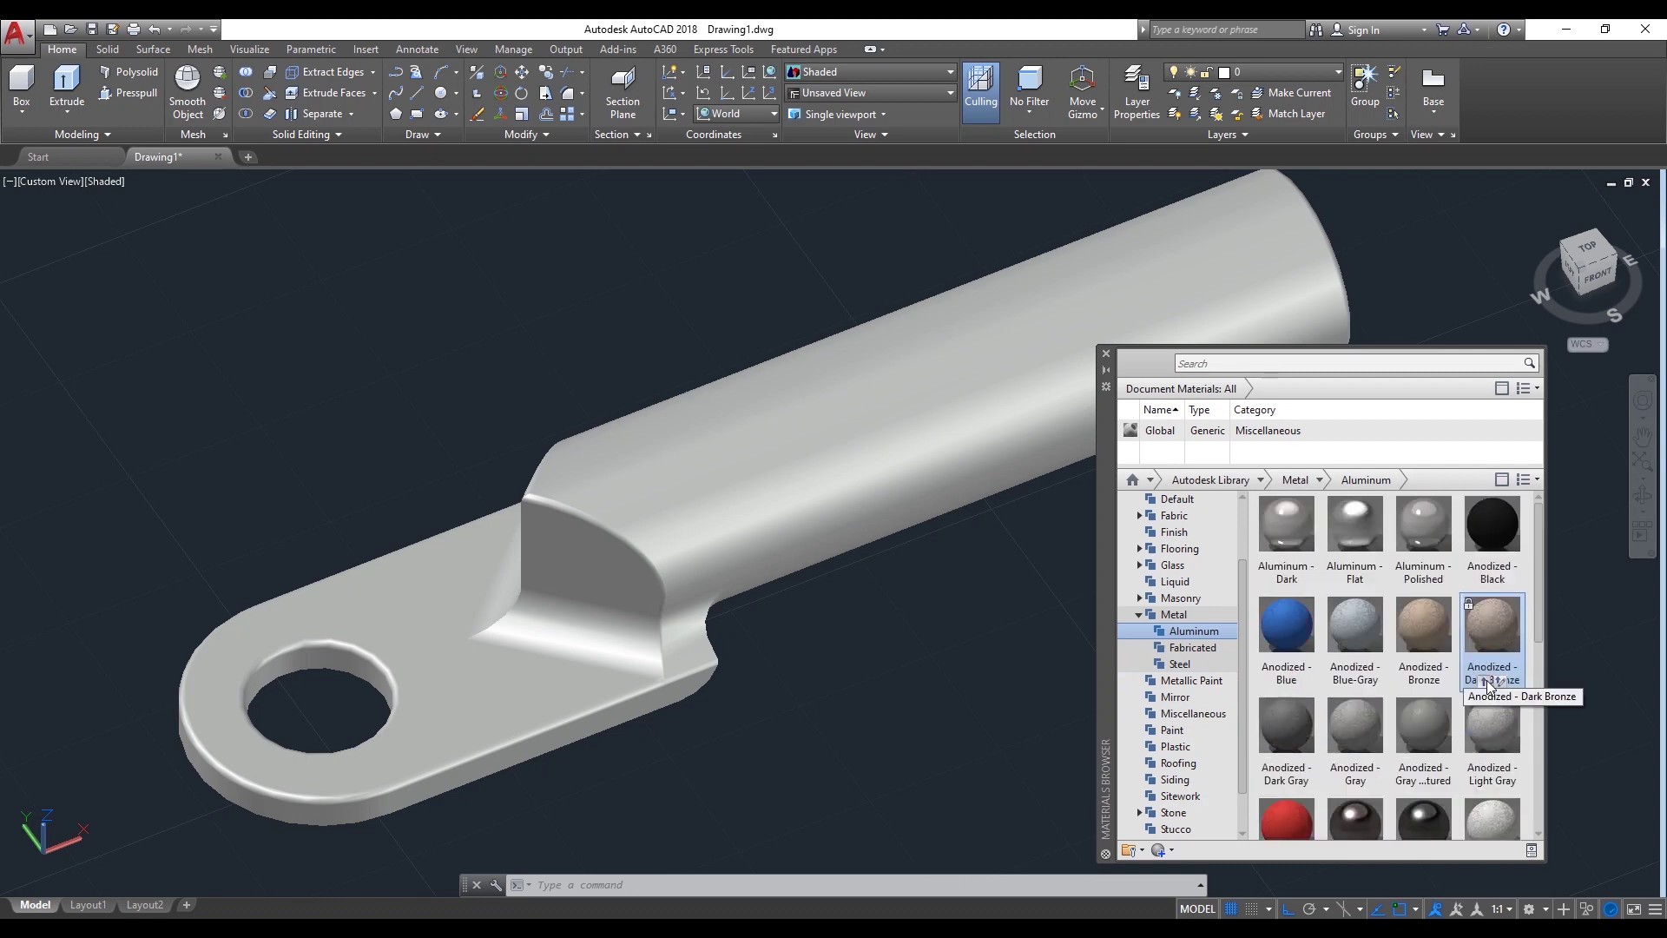
pyautogui.scroll(-3, 1488, 681)
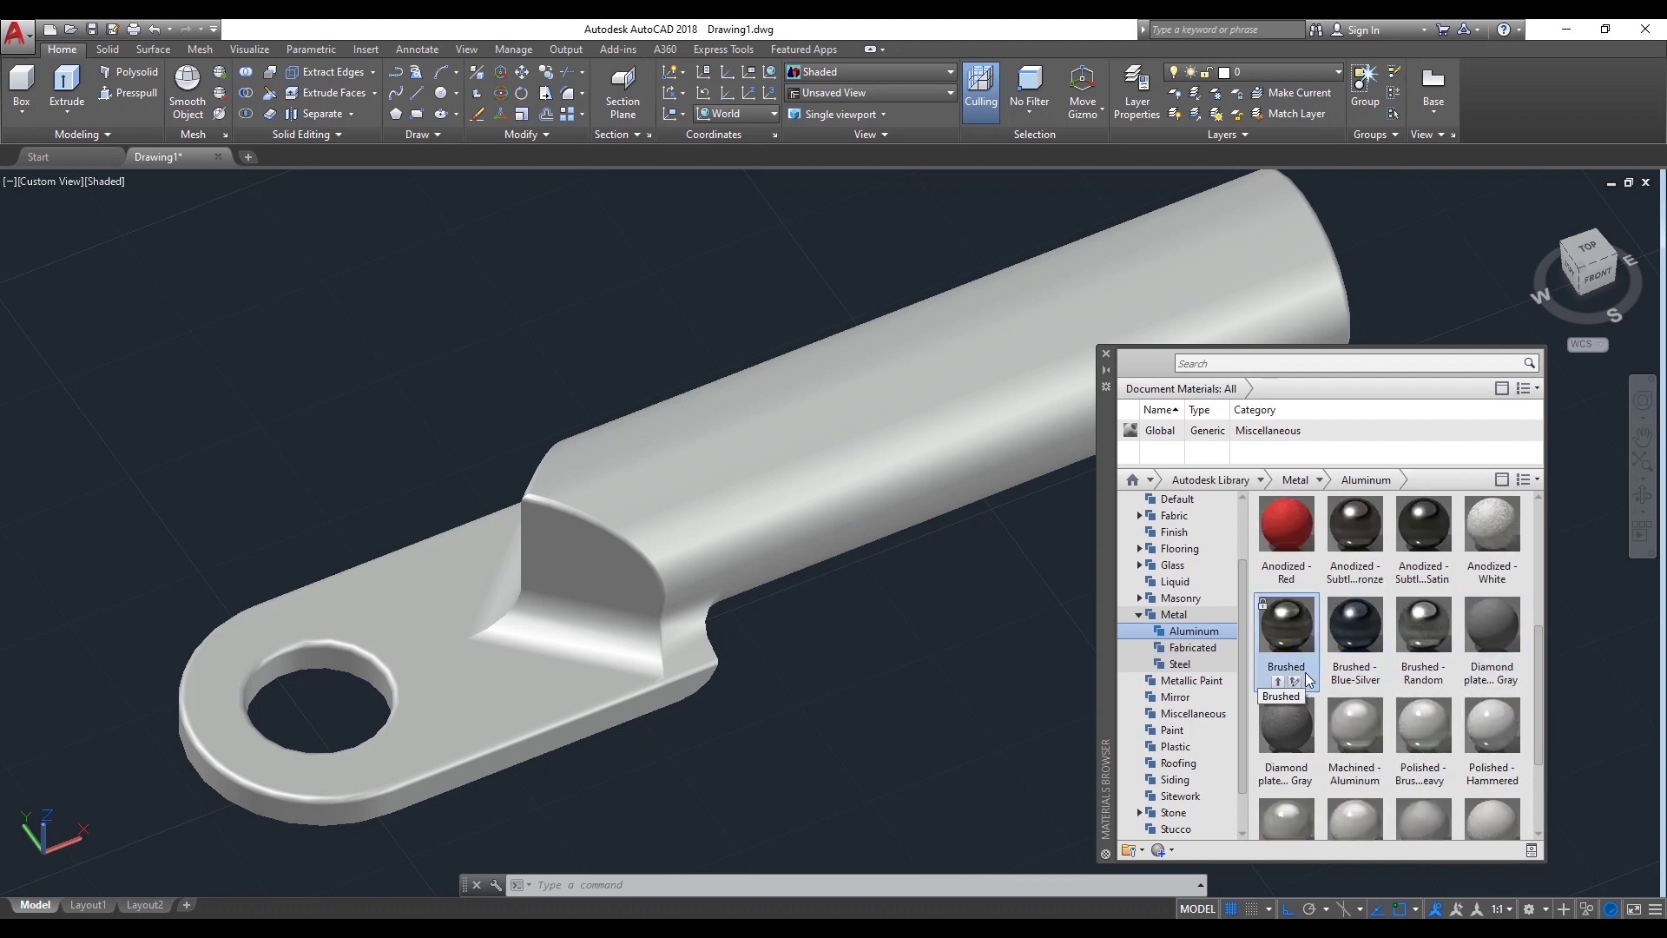
pyautogui.click(1198, 646)
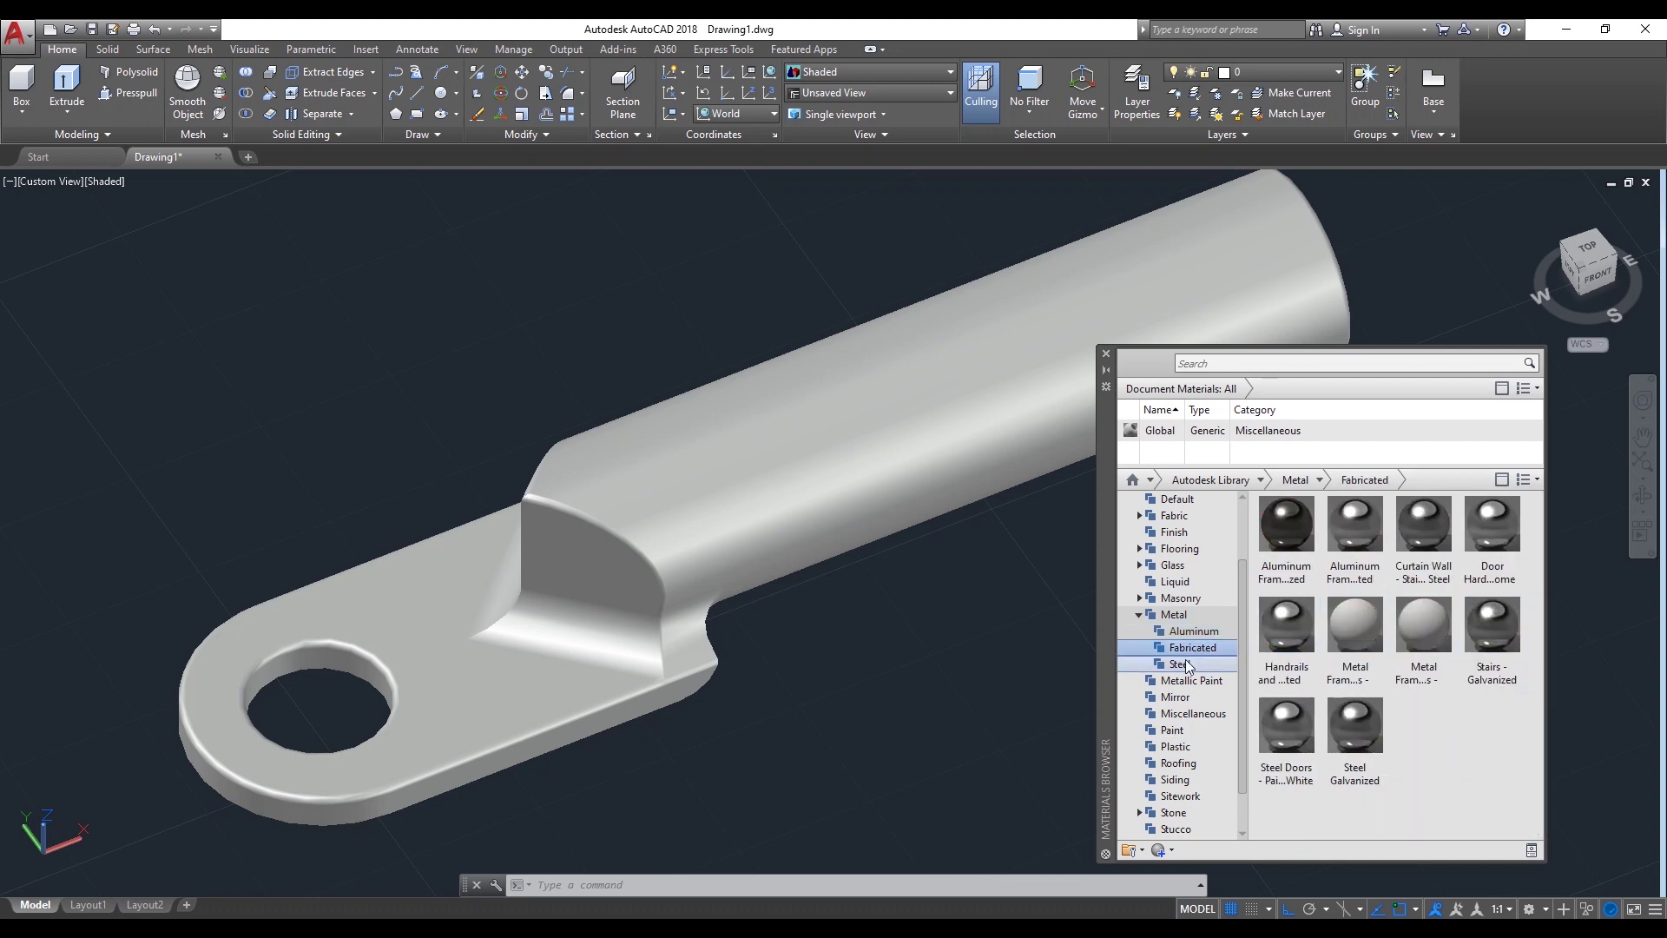
pyautogui.click(1189, 671)
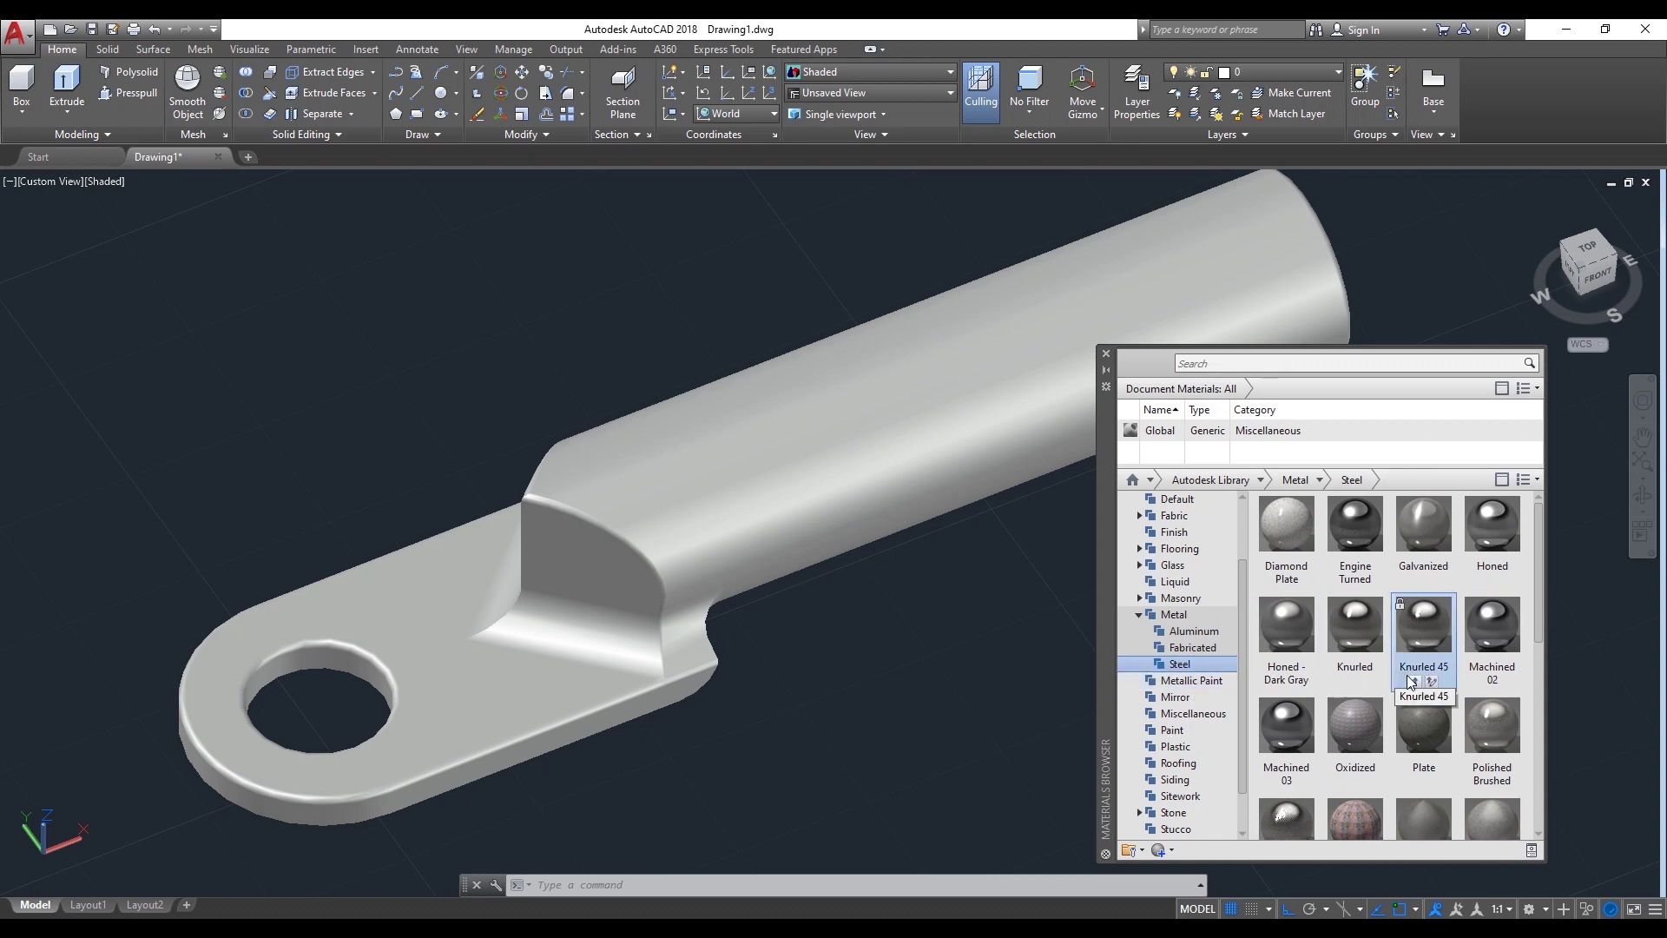
pyautogui.scroll(-5, 1315, 665)
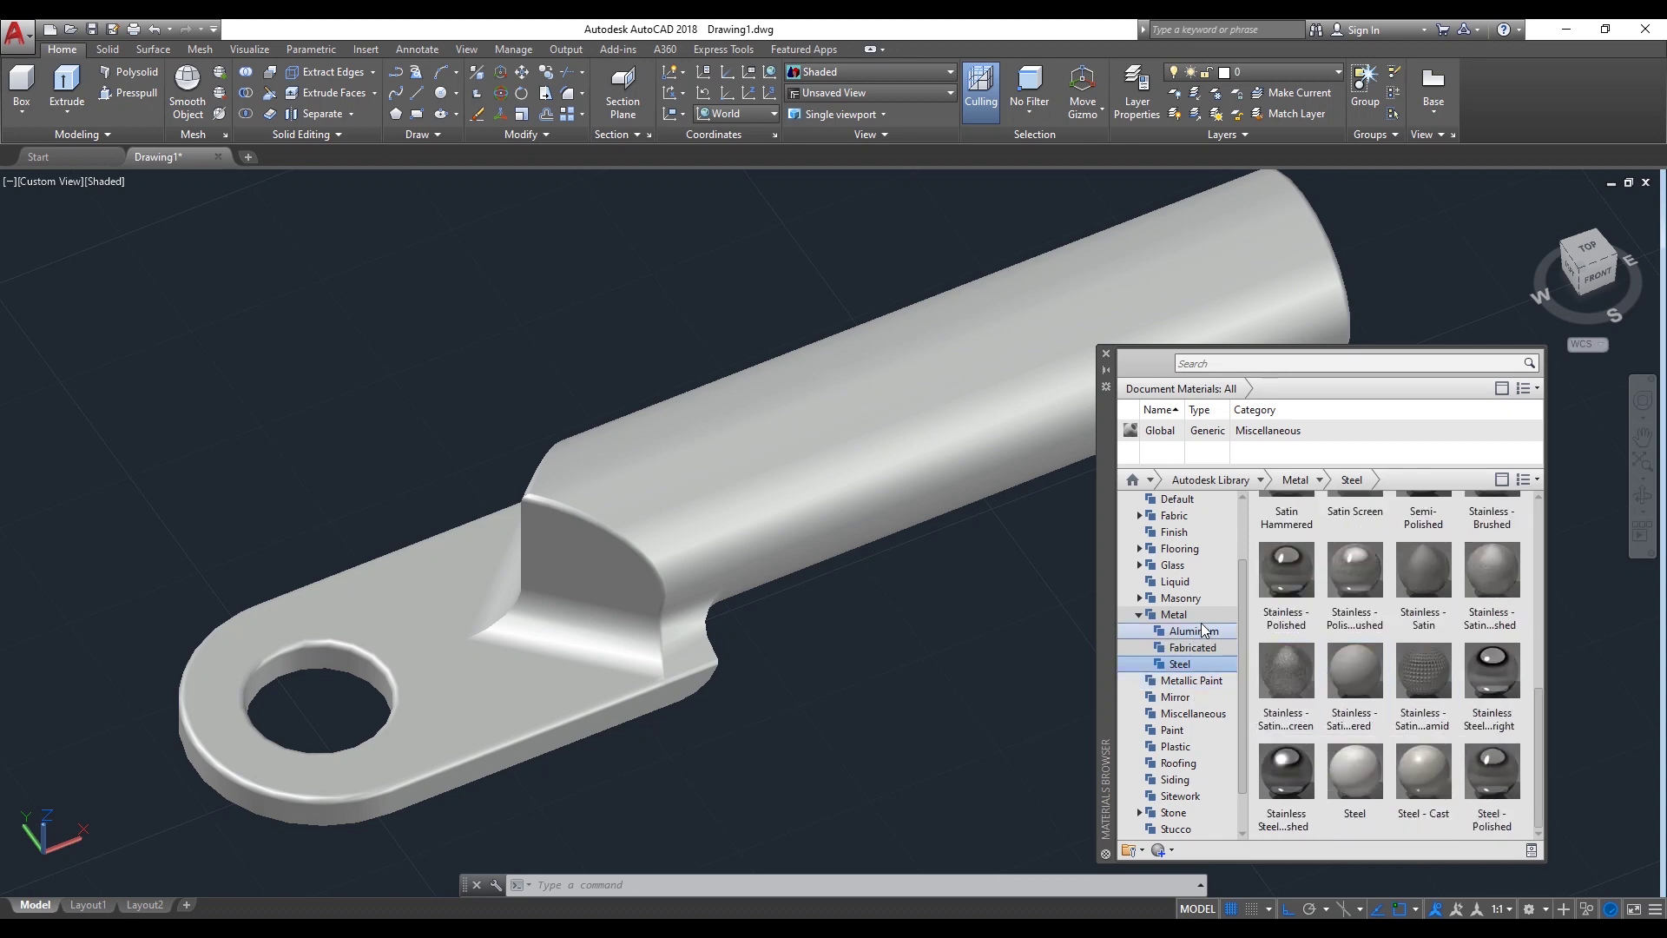
pyautogui.click(1185, 684)
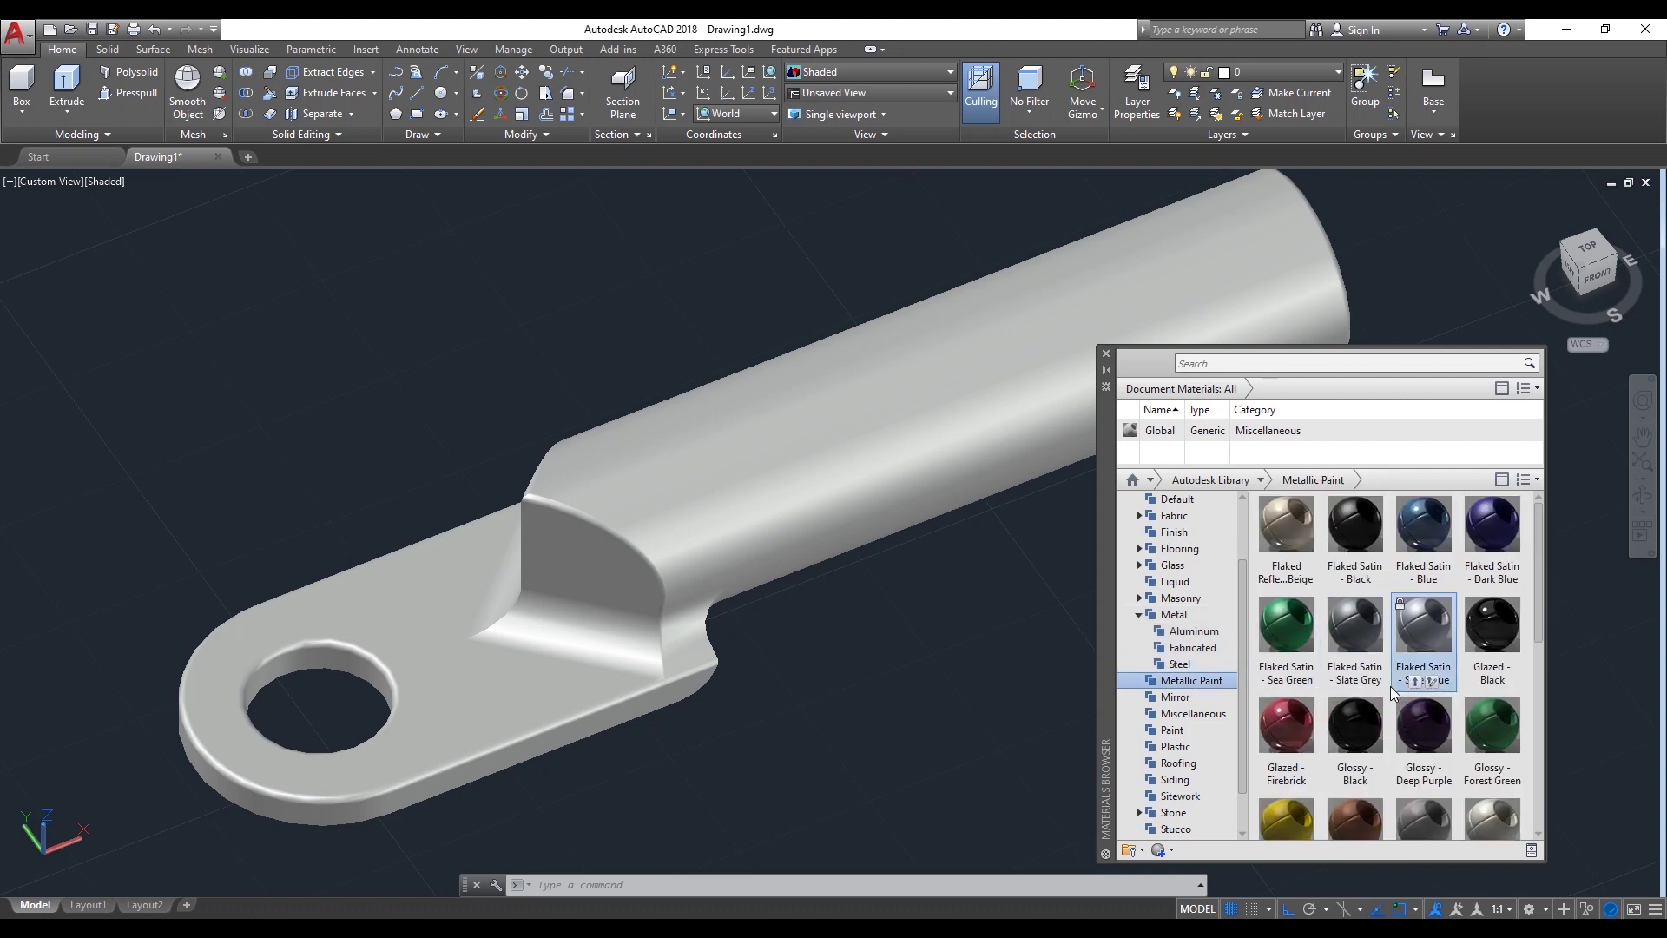
pyautogui.scroll(-5, 1406, 687)
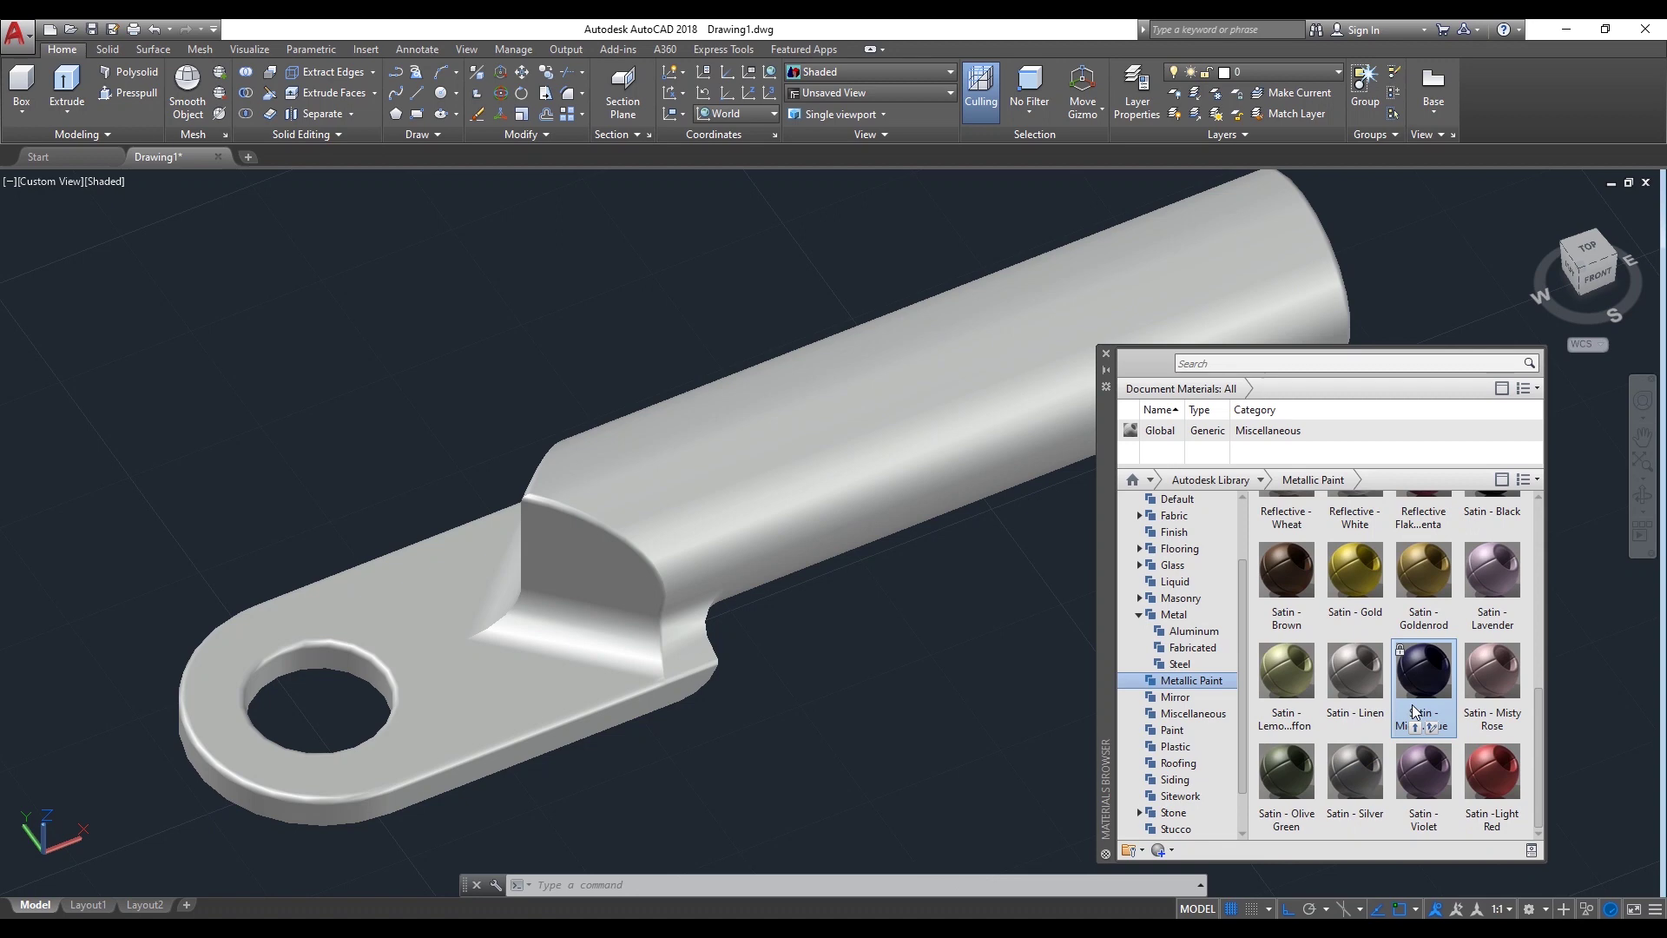
pyautogui.click(1486, 728)
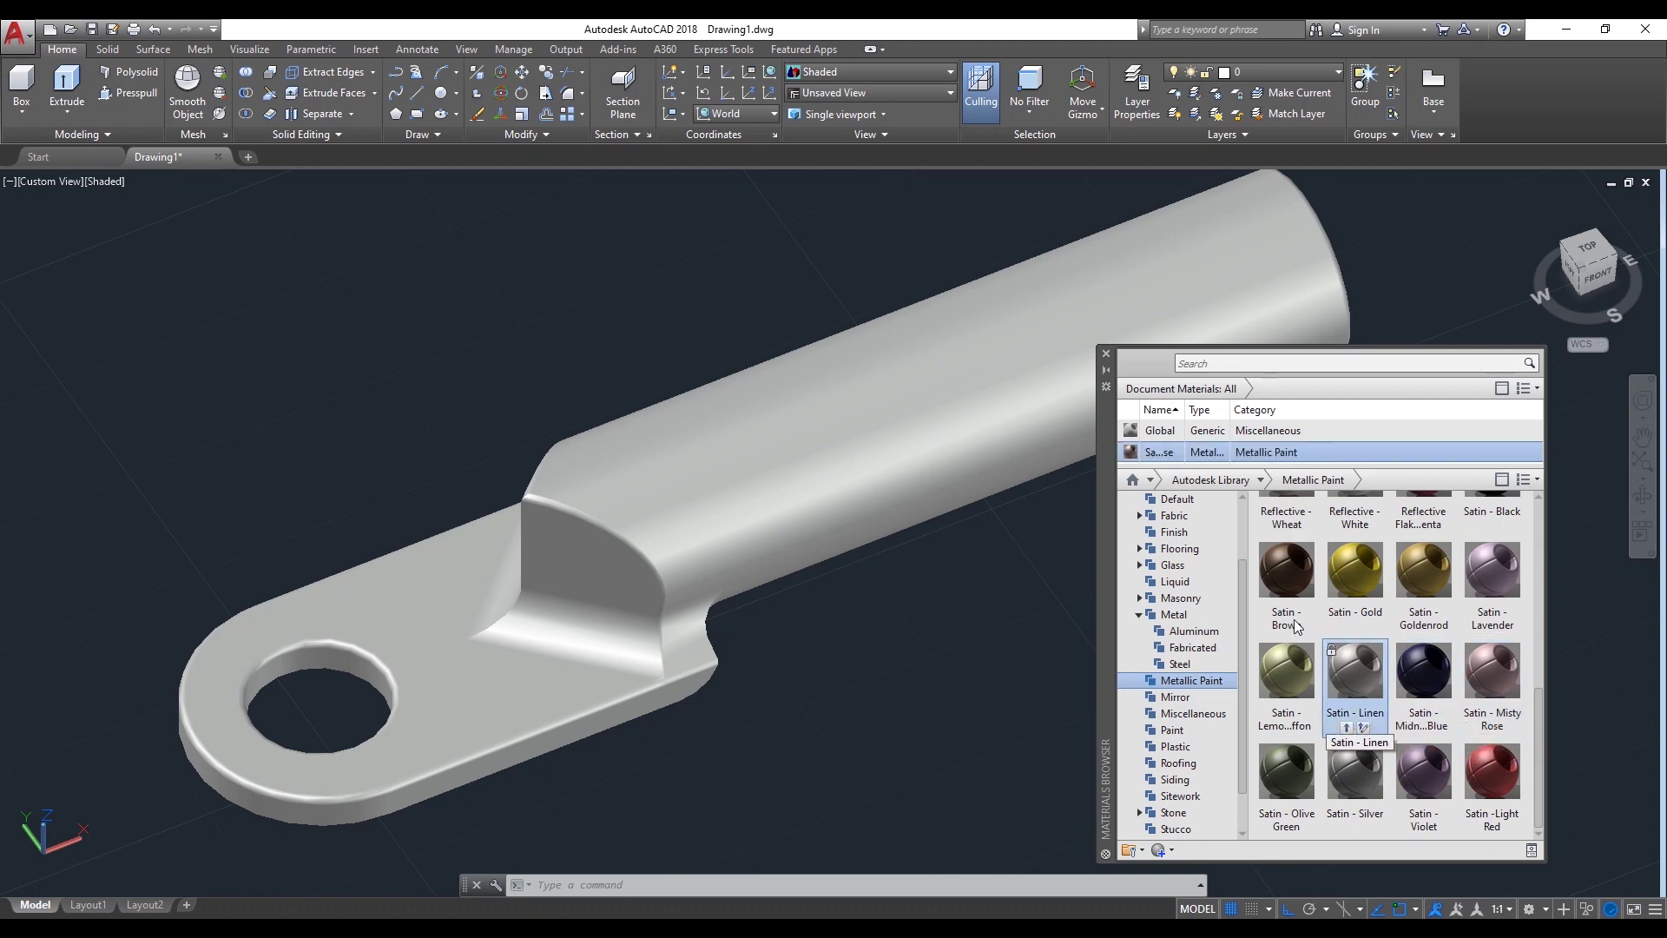
# Apply Satin - Misty Rose to the lug, then add and apply Satin - Light Red
pyautogui.moveTo(988, 457); pyautogui.dragTo(860, 461)
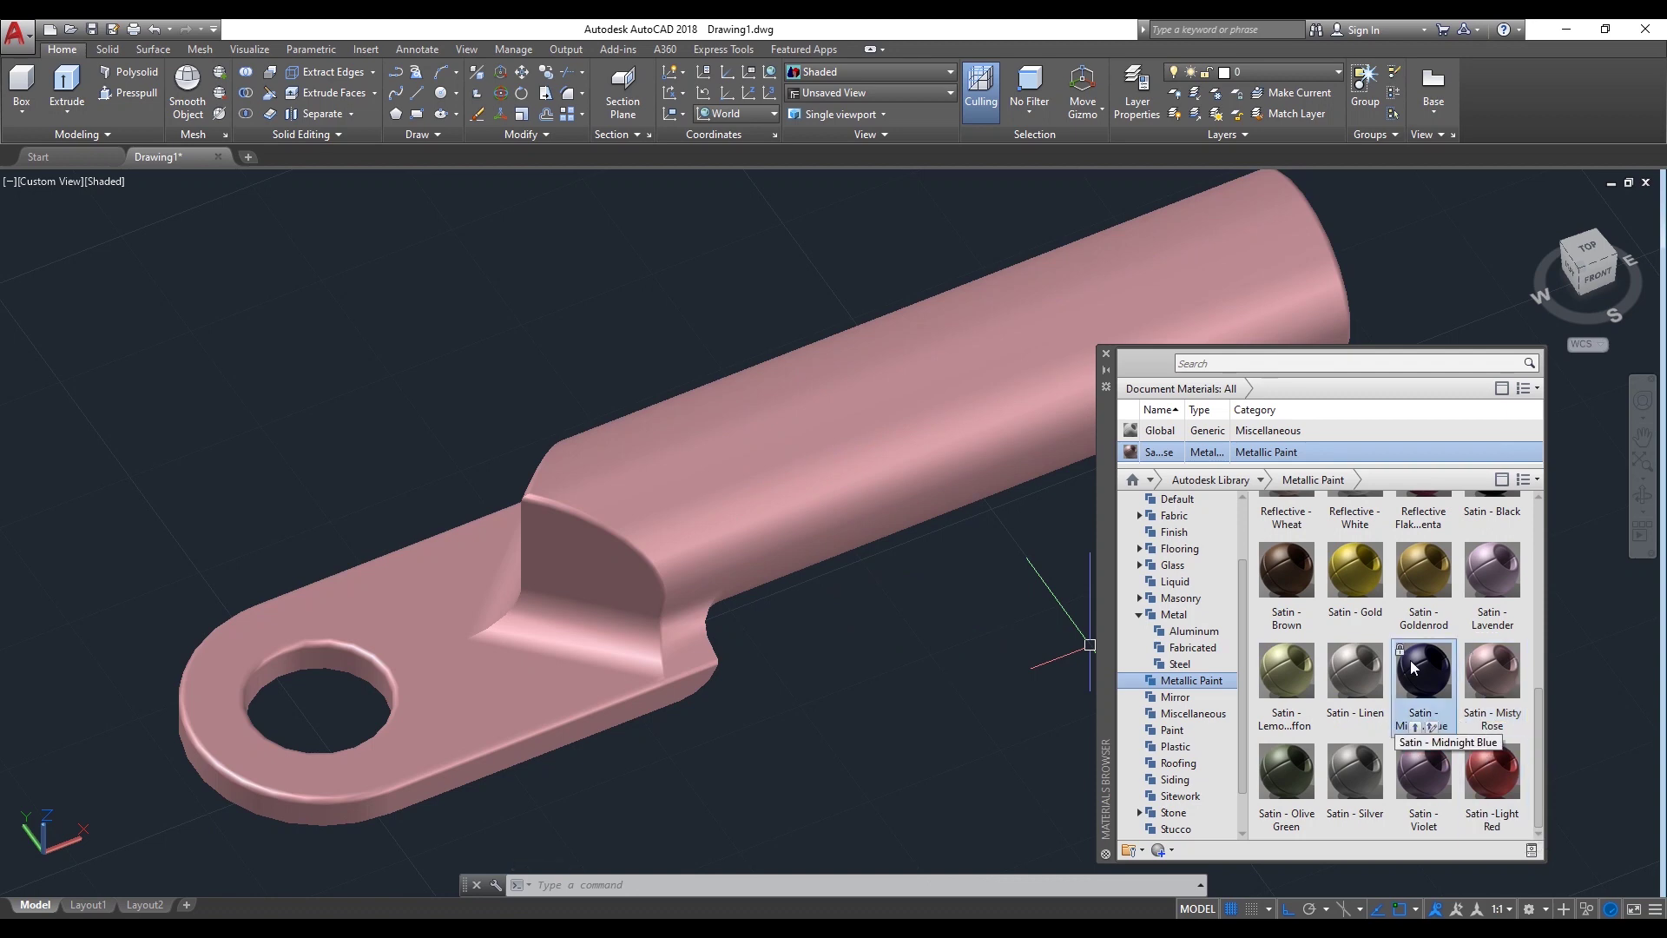
pyautogui.scroll(3, 1410, 667)
pyautogui.scroll(-3, 1409, 666)
pyautogui.scroll(3, 1409, 667)
pyautogui.scroll(-3, 1410, 667)
pyautogui.scroll(3, 1410, 667)
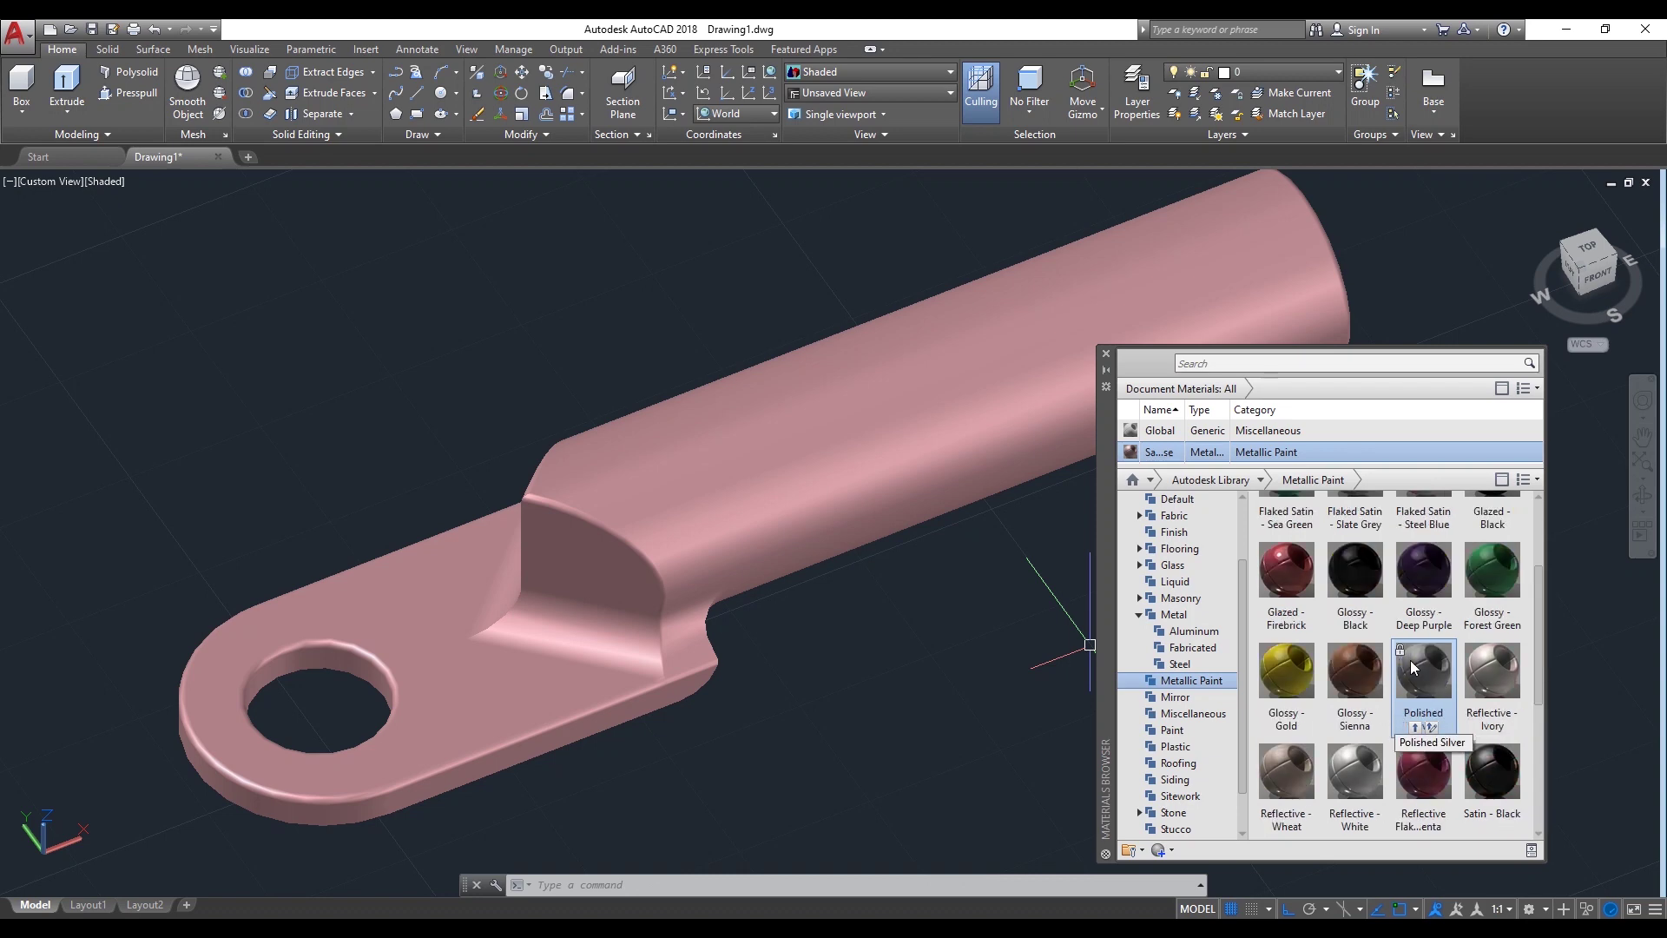
pyautogui.scroll(-3, 1410, 660)
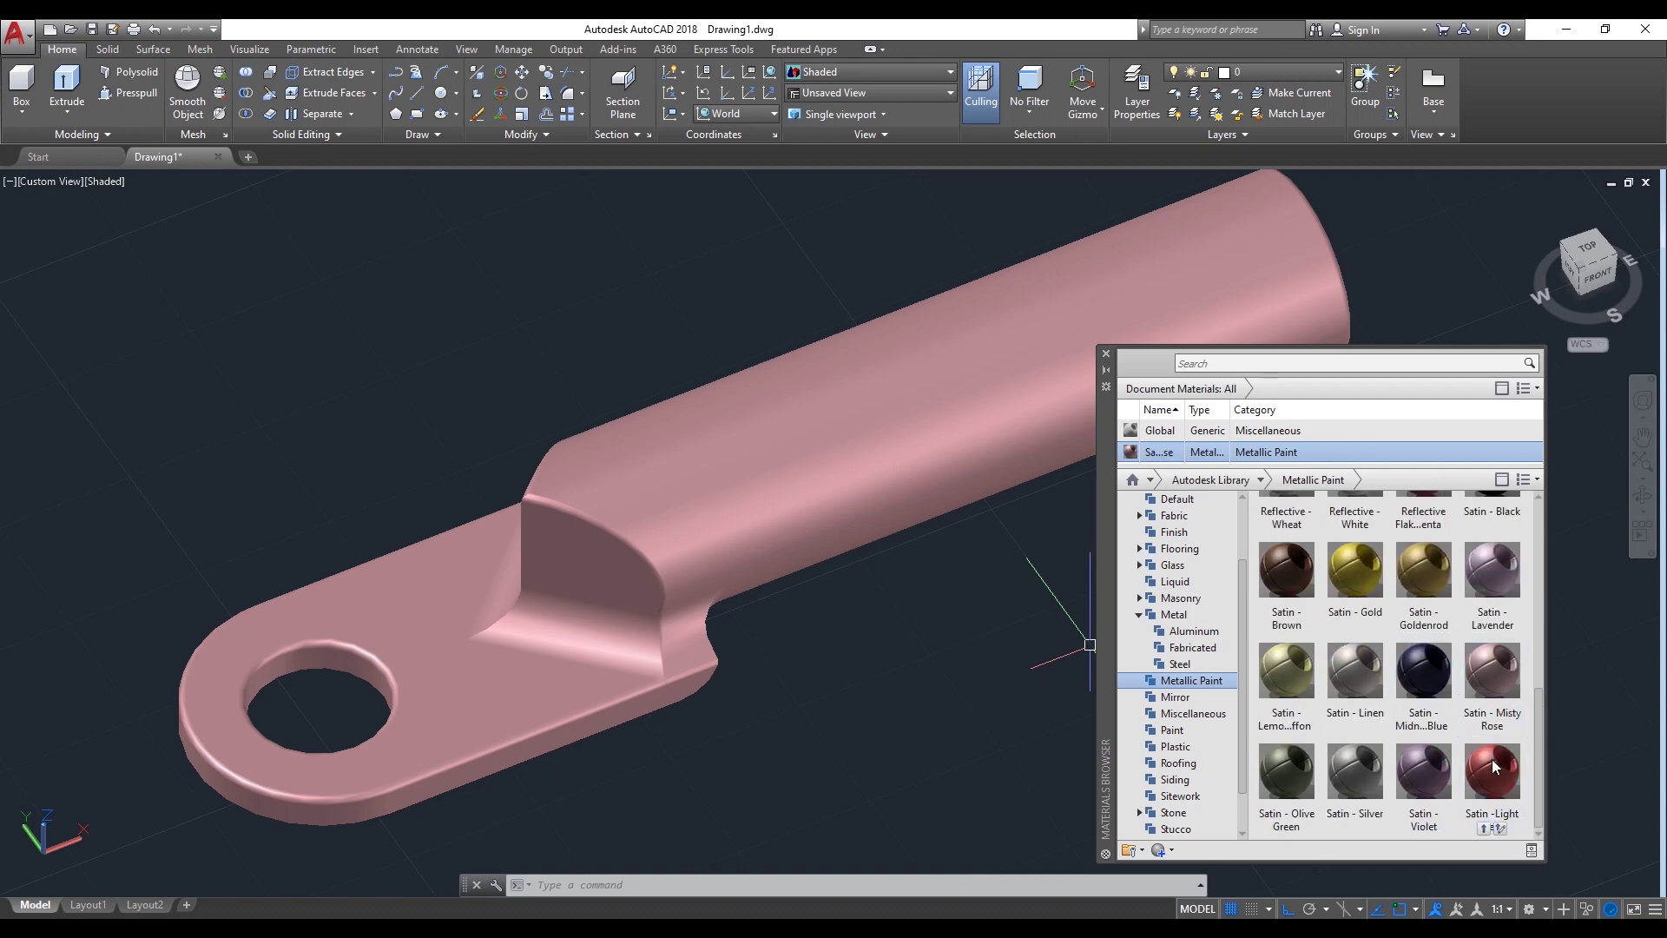
pyautogui.click(1482, 829)
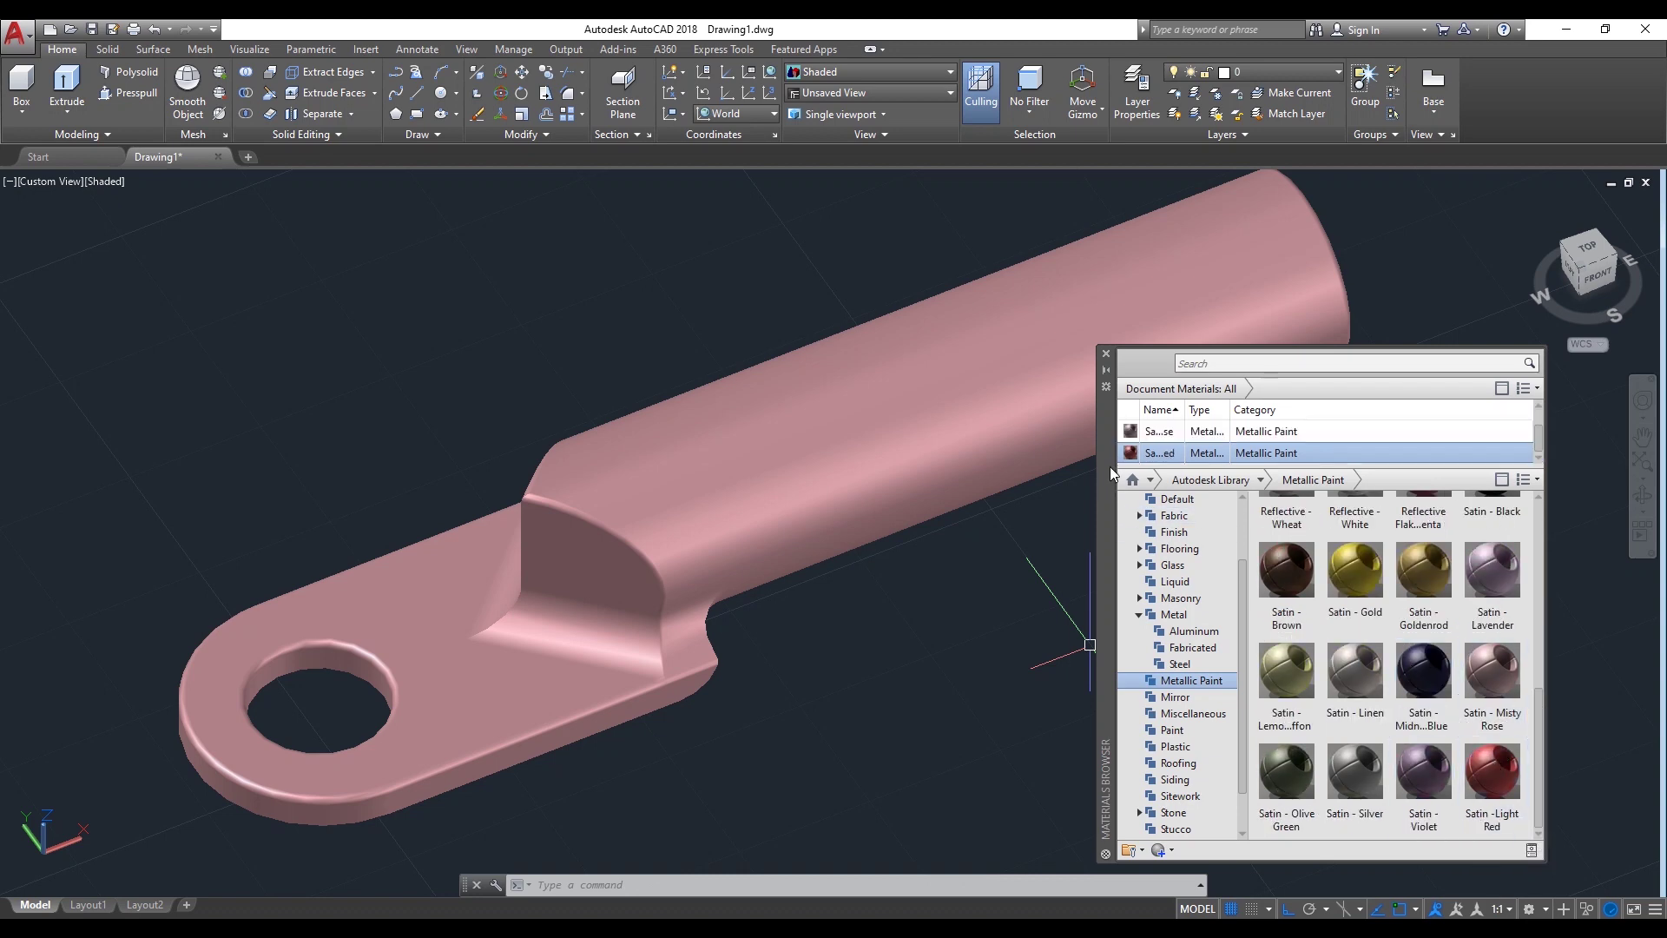
pyautogui.moveTo(1127, 457); pyautogui.dragTo(903, 462)
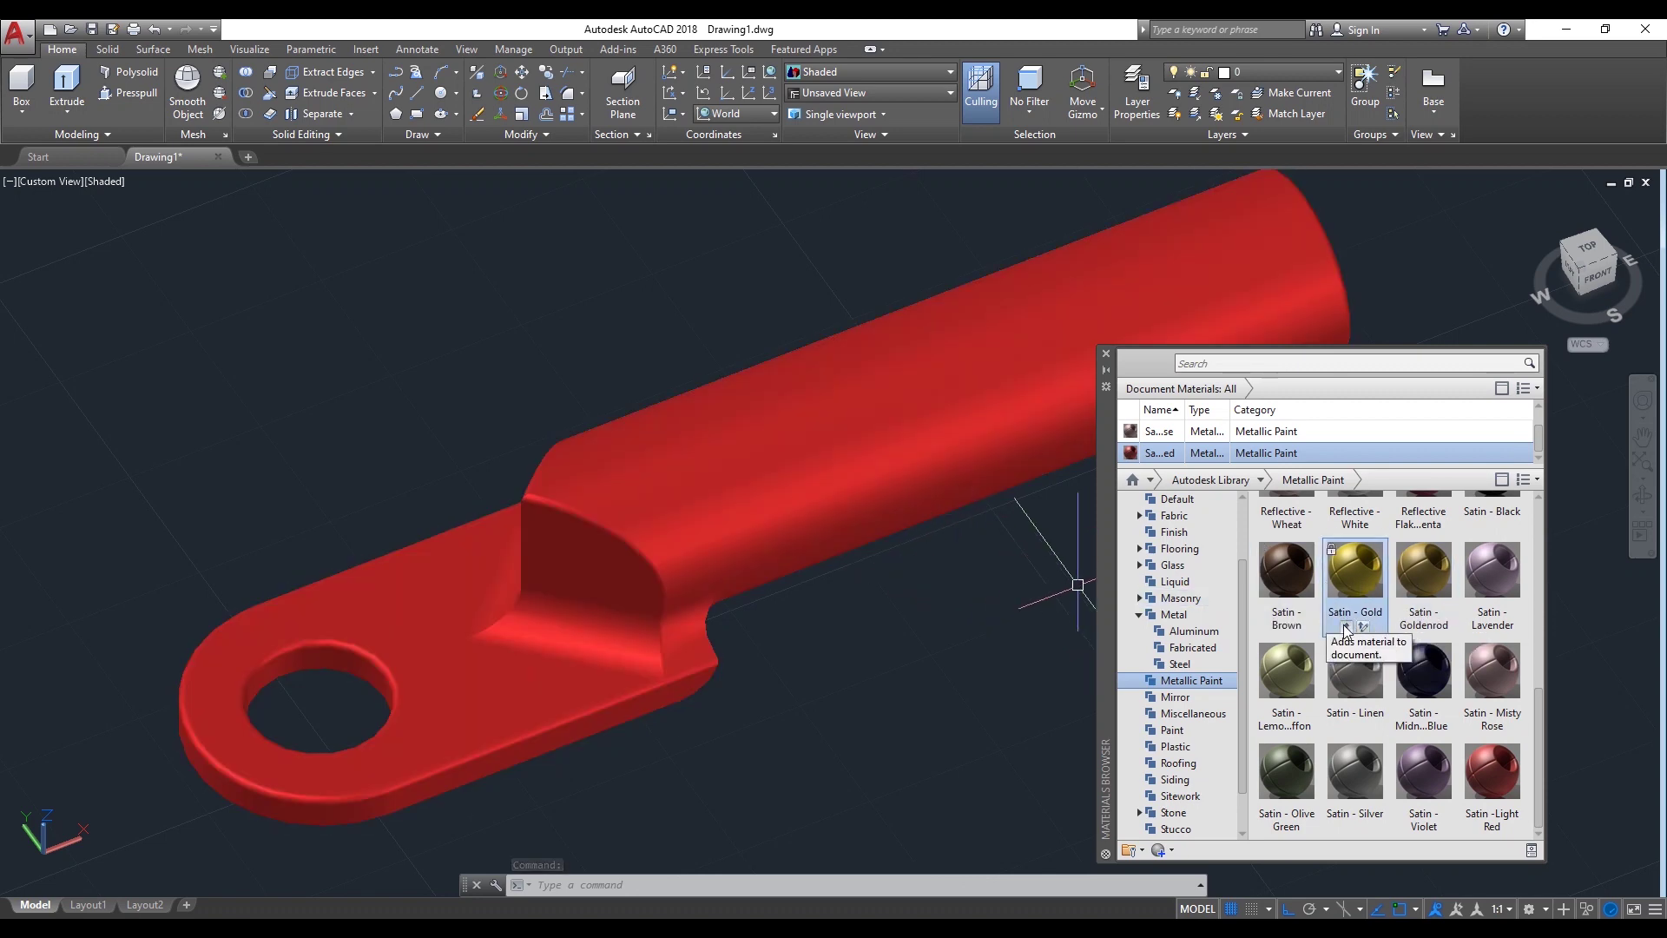
# Add Satin - Goldenrod, apply it to the lug, and close the Materials Browser
pyautogui.click(1408, 626)
pyautogui.click(1133, 434)
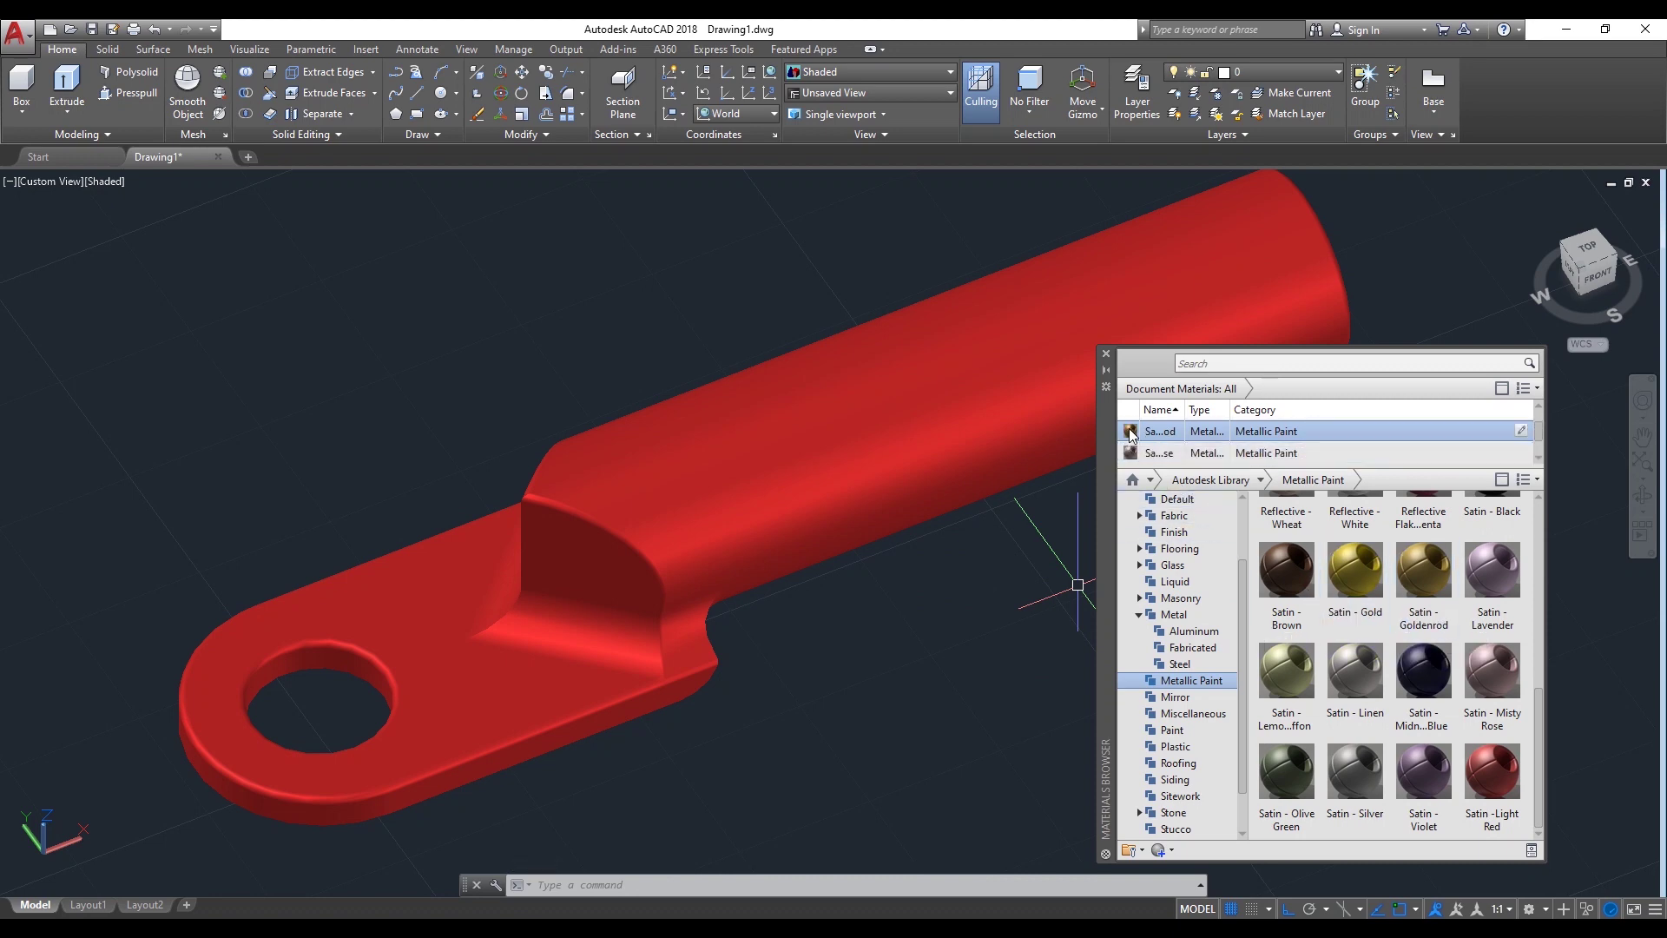
pyautogui.moveTo(1131, 434); pyautogui.dragTo(904, 453)
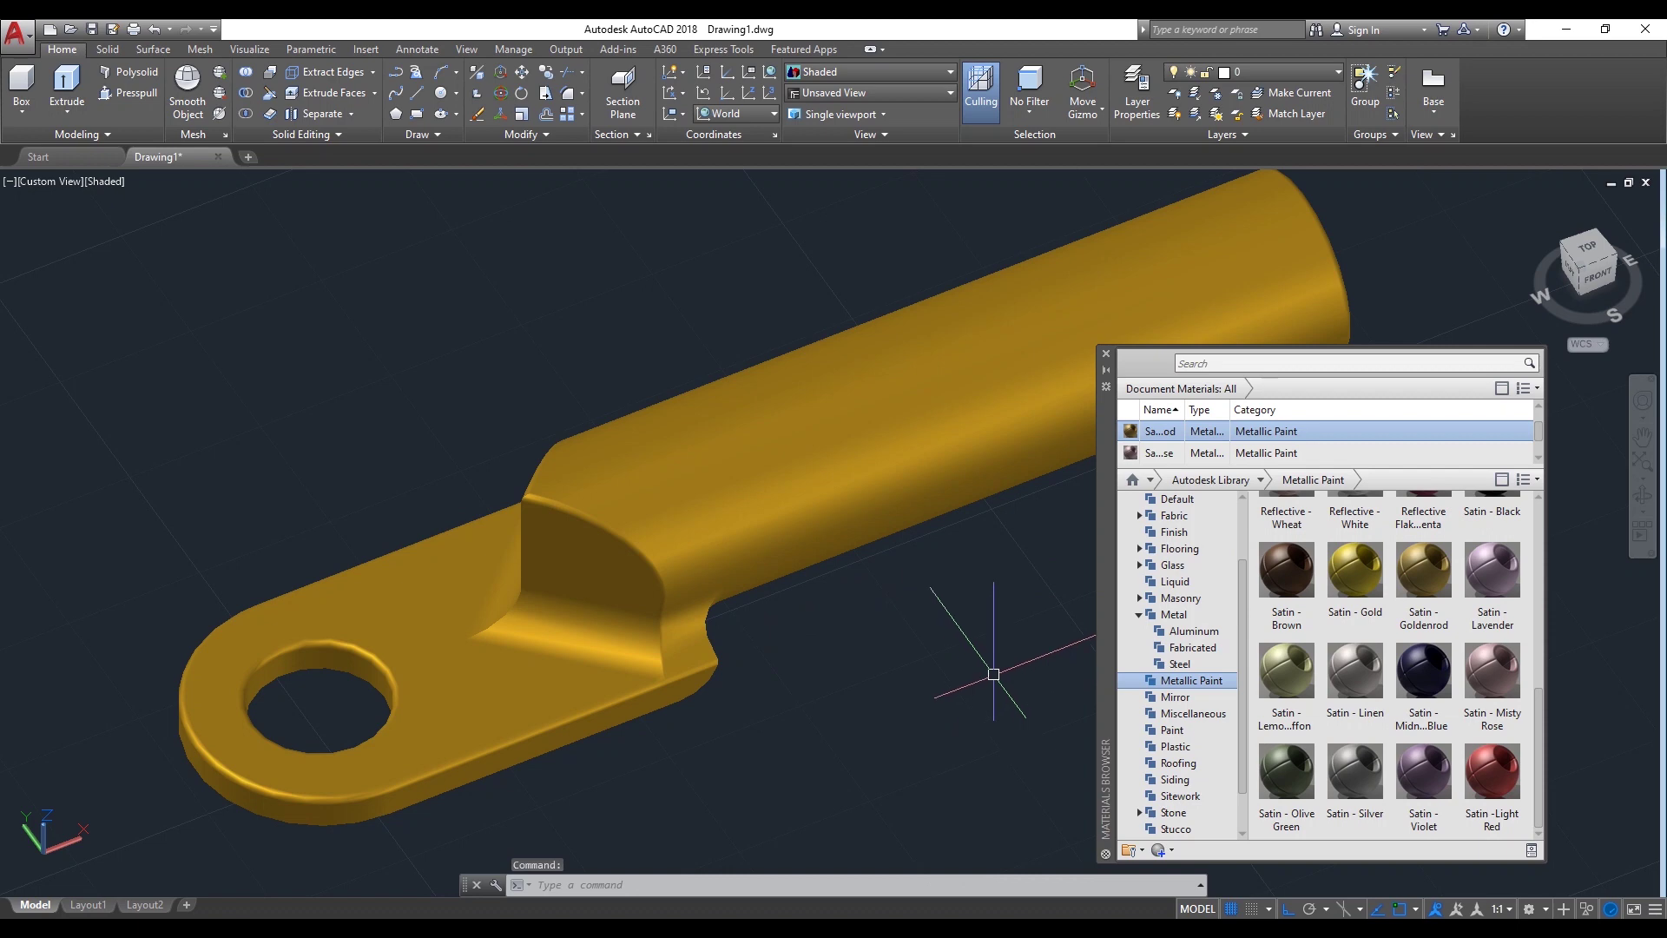
pyautogui.click(1105, 356)
pyautogui.scroll(-3, 1140, 565)
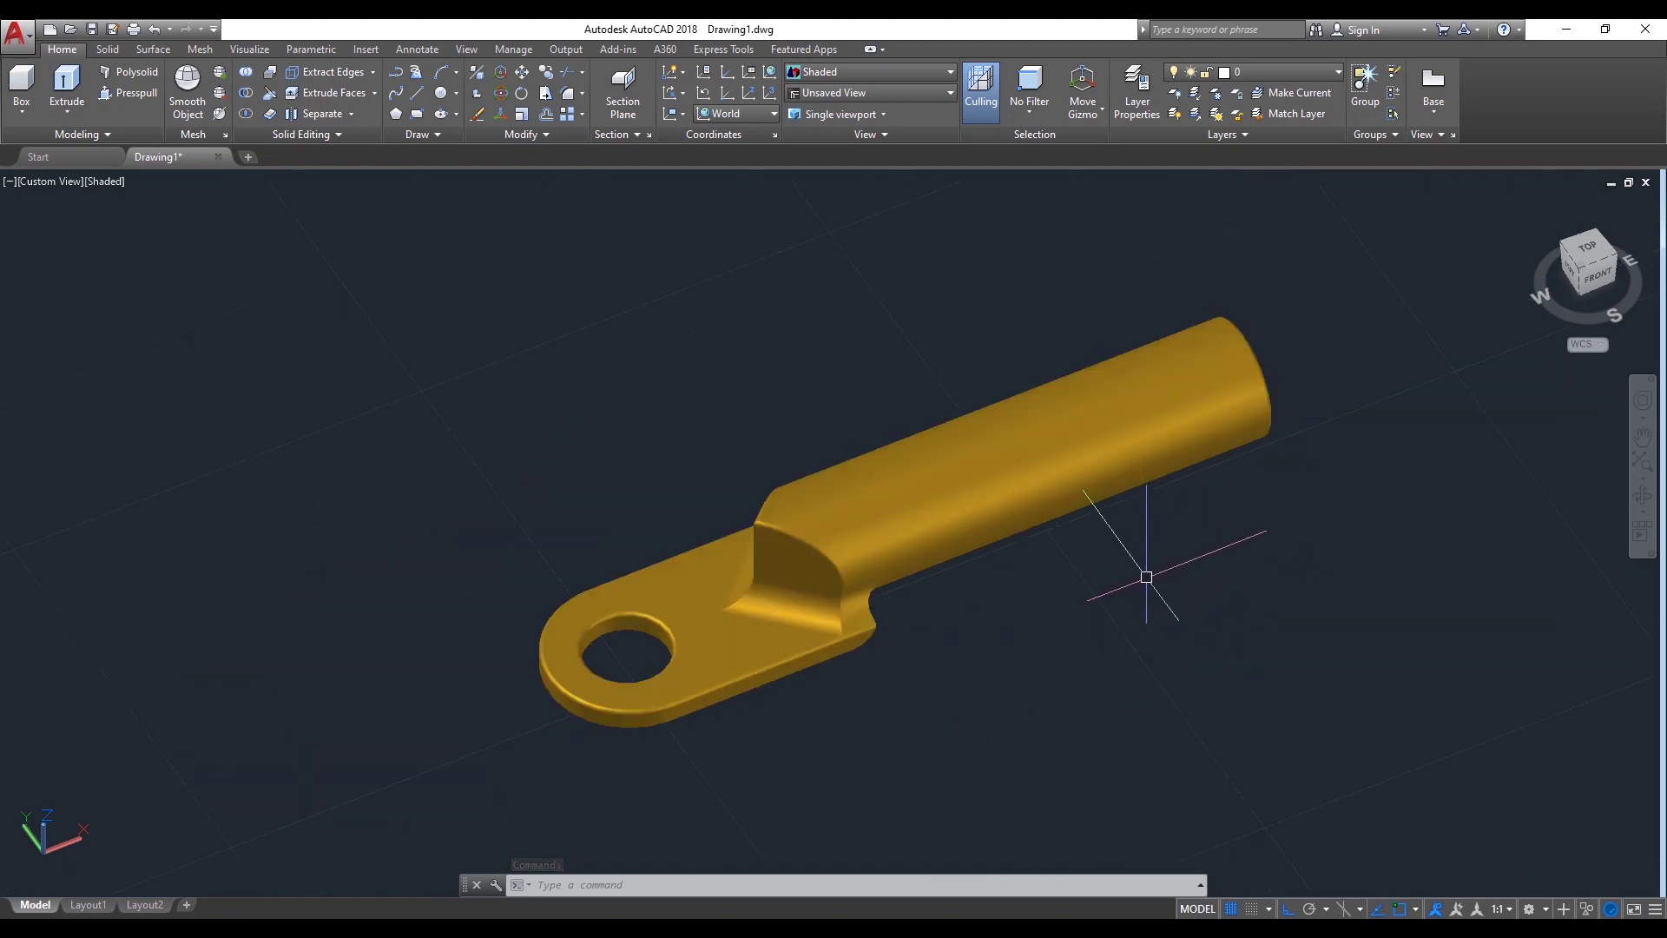
# Orbit the gold lug to a low side view
pyautogui.click(1644, 496)
pyautogui.moveTo(1165, 573)
pyautogui.mouseDown()
pyautogui.moveTo(675, 446)
pyautogui.moveTo(558, 472)
pyautogui.moveTo(633, 409)
pyautogui.moveTo(521, 372)
pyautogui.moveTo(453, 379)
pyautogui.moveTo(392, 477)
pyautogui.moveTo(633, 457)
pyautogui.moveTo(990, 481)
pyautogui.moveTo(1034, 450)
pyautogui.moveTo(998, 387)
pyautogui.moveTo(925, 365)
pyautogui.moveTo(900, 368)
pyautogui.moveTo(978, 477)
pyautogui.moveTo(1120, 548)
pyautogui.mouseUp()
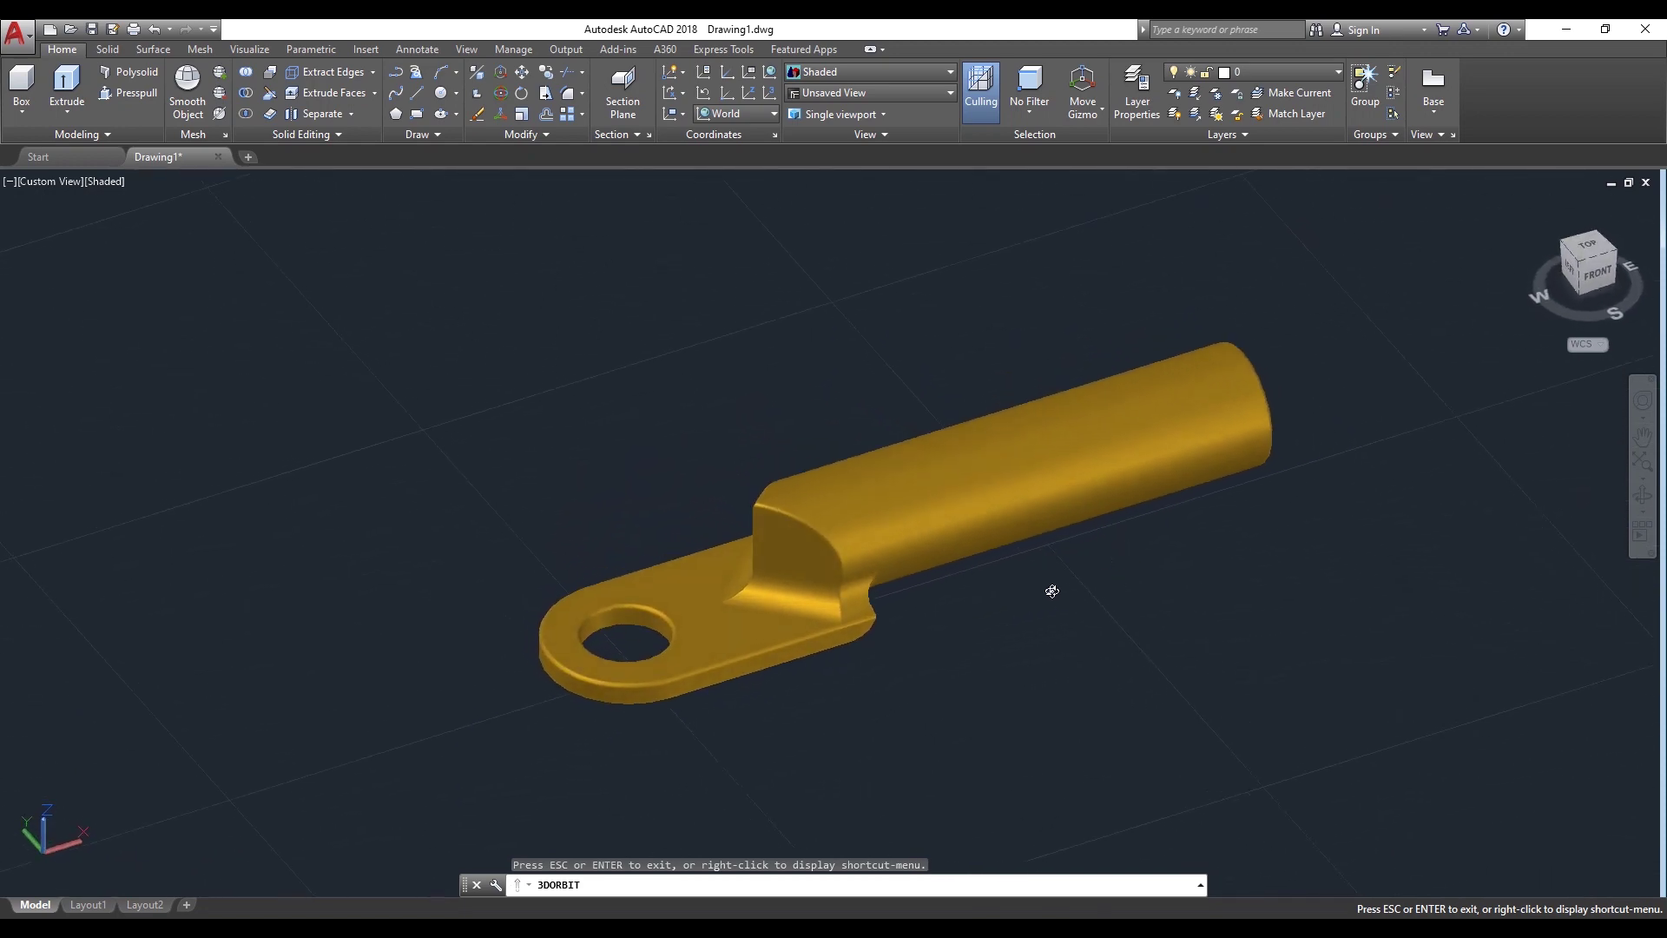
pyautogui.rightClick(1010, 588)
pyautogui.click(1042, 595)
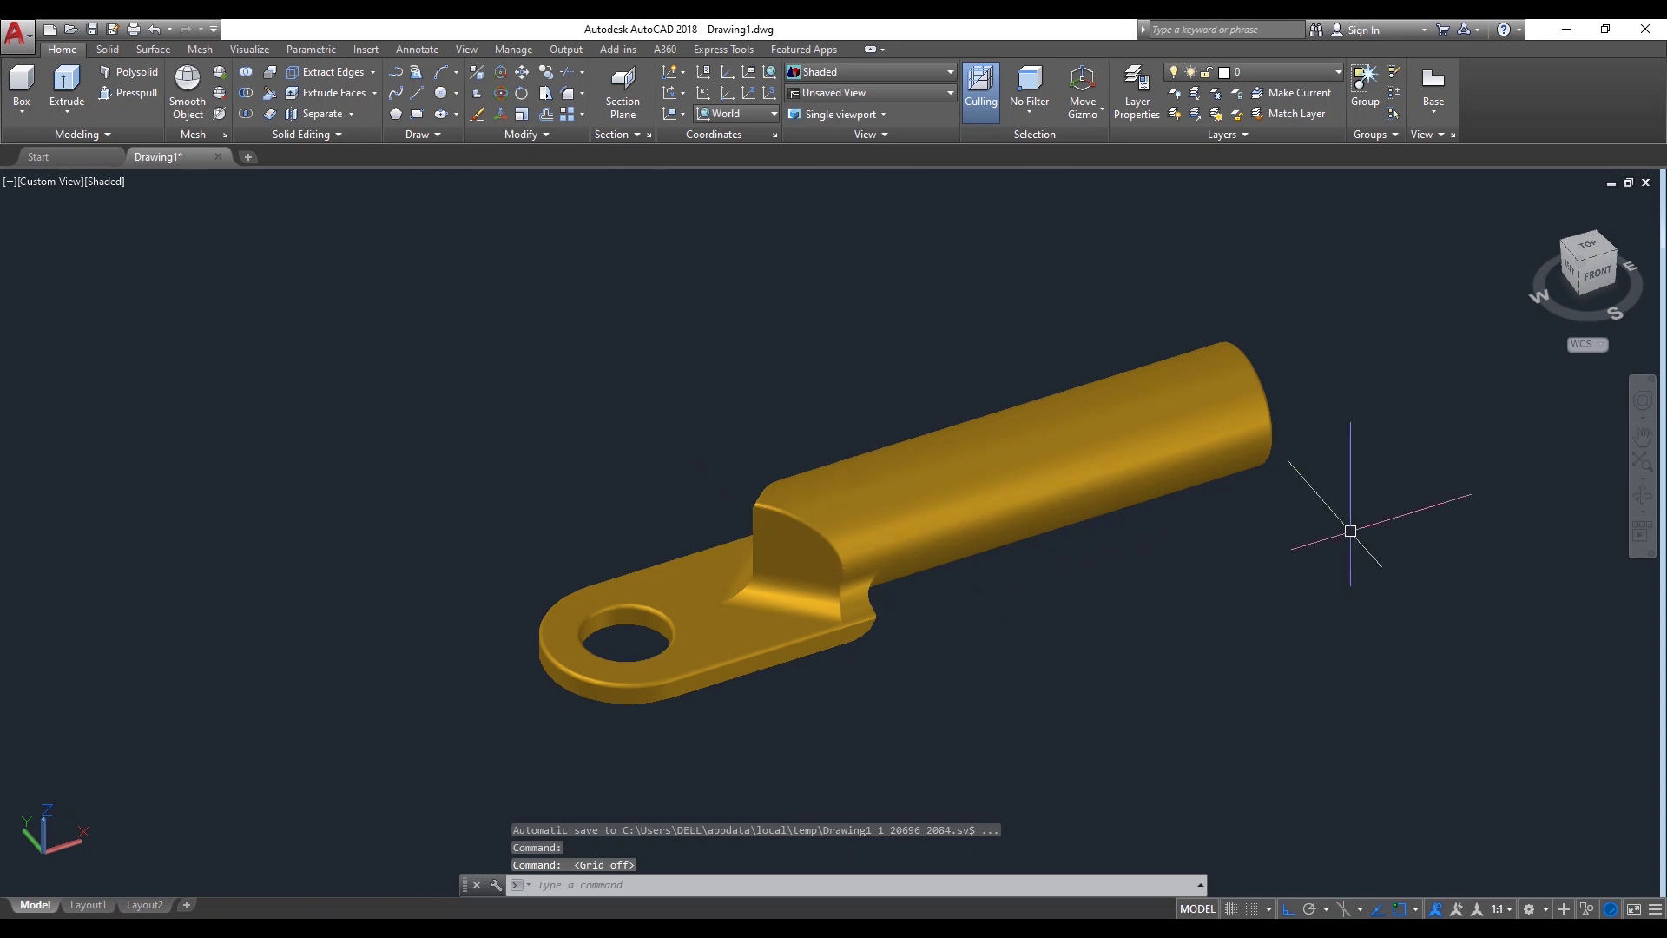
# Keep orbiting until the barrel's open end and the holed plate are in view
pyautogui.moveTo(1198, 564); pyautogui.dragTo(1103, 662)
pyautogui.moveTo(889, 522)
pyautogui.mouseDown()
pyautogui.moveTo(867, 551)
pyautogui.moveTo(535, 554)
pyautogui.moveTo(1174, 592)
pyautogui.mouseUp()
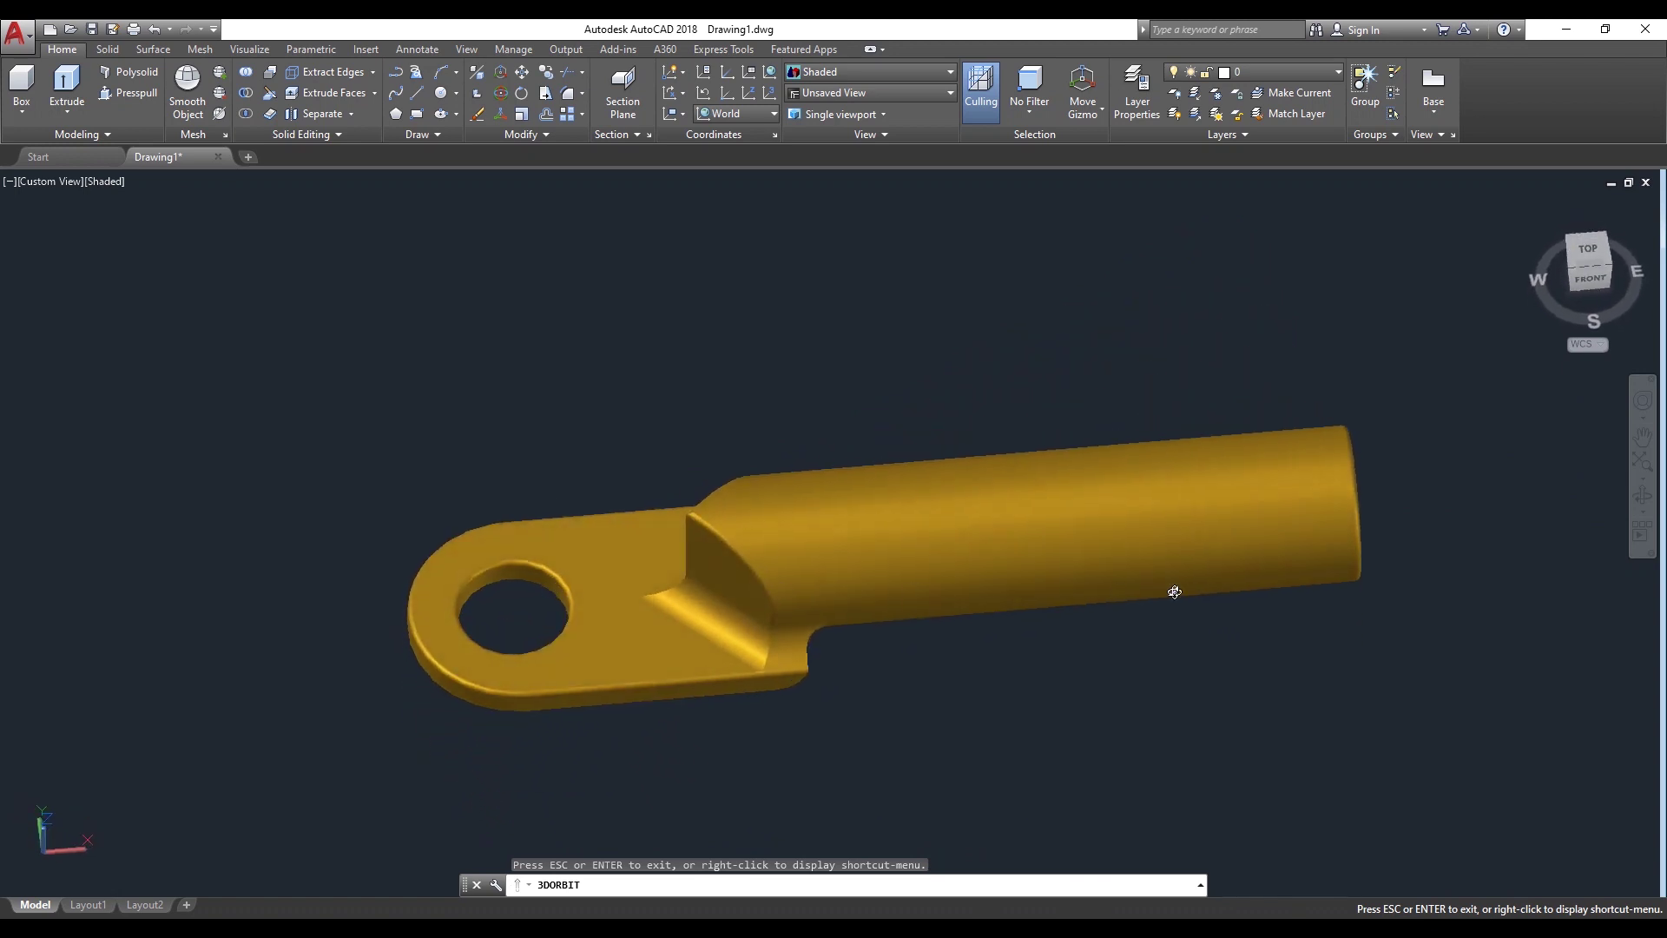
pyautogui.moveTo(1104, 633)
pyautogui.mouseDown()
pyautogui.moveTo(1075, 529)
pyautogui.moveTo(1102, 576)
pyautogui.moveTo(1028, 503)
pyautogui.moveTo(1143, 659)
pyautogui.moveTo(1015, 532)
pyautogui.moveTo(963, 550)
pyautogui.moveTo(993, 633)
pyautogui.moveTo(1100, 705)
pyautogui.mouseUp()
pyautogui.moveTo(1004, 666)
pyautogui.mouseDown()
pyautogui.moveTo(796, 506)
pyautogui.moveTo(919, 541)
pyautogui.moveTo(776, 552)
pyautogui.moveTo(1009, 368)
pyautogui.moveTo(897, 482)
pyautogui.mouseUp()
pyautogui.scroll(-2, 897, 480)
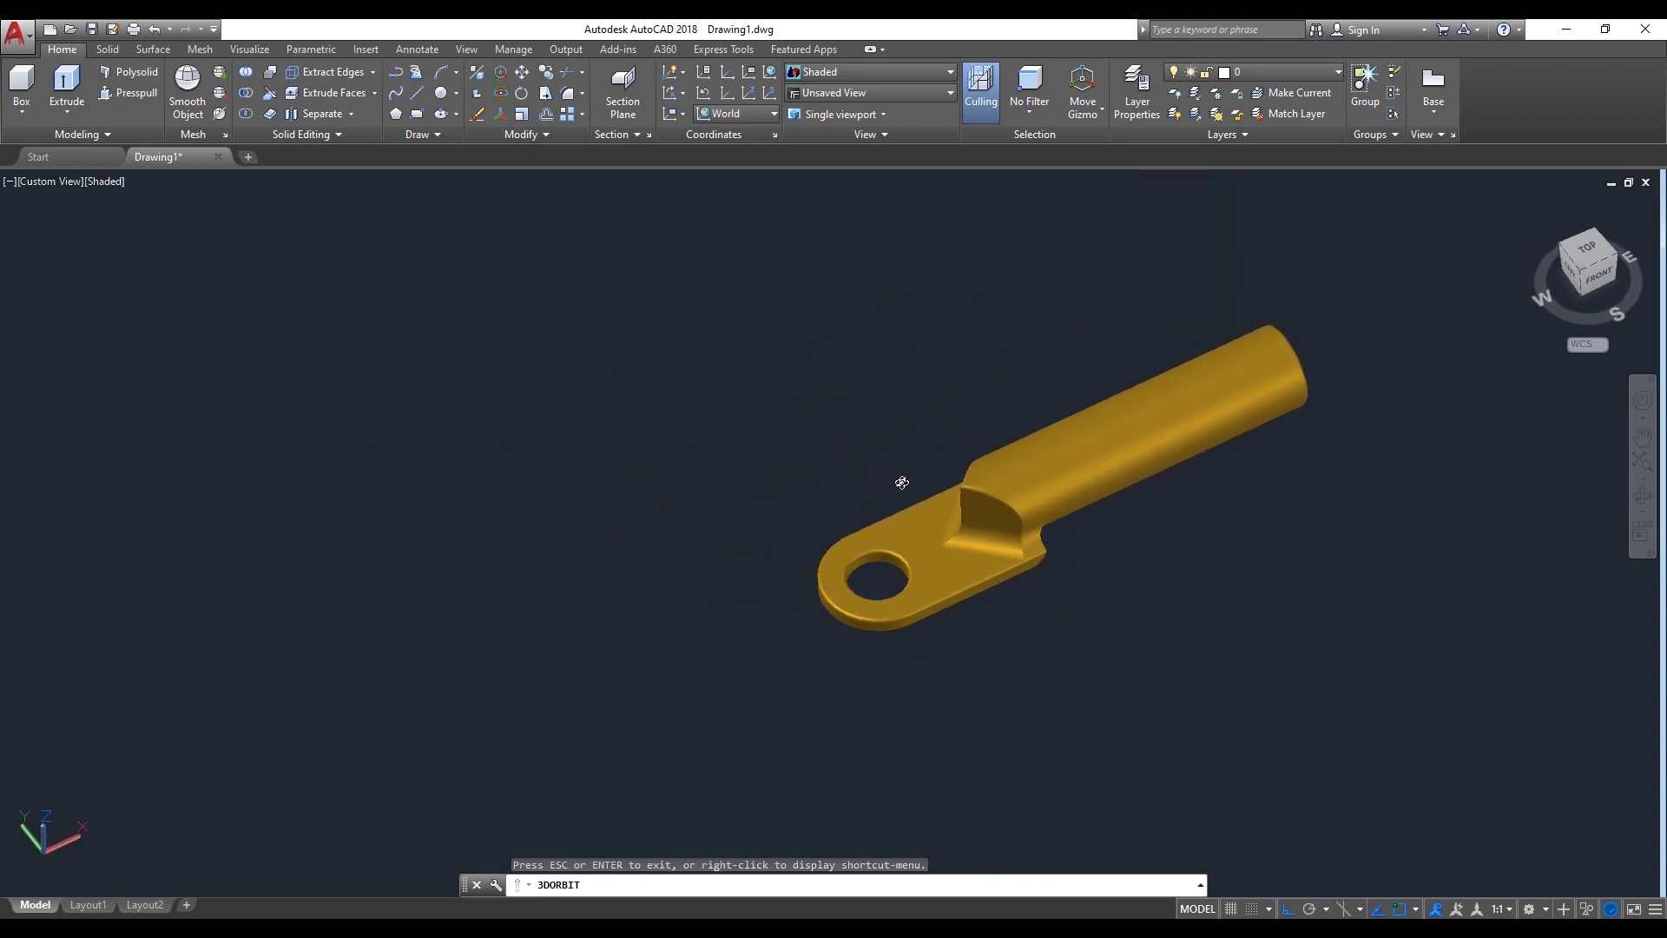
pyautogui.moveTo(1158, 543)
pyautogui.mouseDown()
pyautogui.moveTo(1065, 487)
pyautogui.moveTo(1302, 417)
pyautogui.moveTo(1376, 440)
pyautogui.moveTo(1211, 441)
pyautogui.moveTo(1381, 547)
pyautogui.moveTo(1416, 600)
pyautogui.moveTo(1431, 678)
pyautogui.moveTo(1377, 502)
pyautogui.moveTo(1329, 547)
pyautogui.moveTo(1303, 540)
pyautogui.moveTo(1507, 550)
pyautogui.moveTo(1243, 515)
pyautogui.mouseUp()
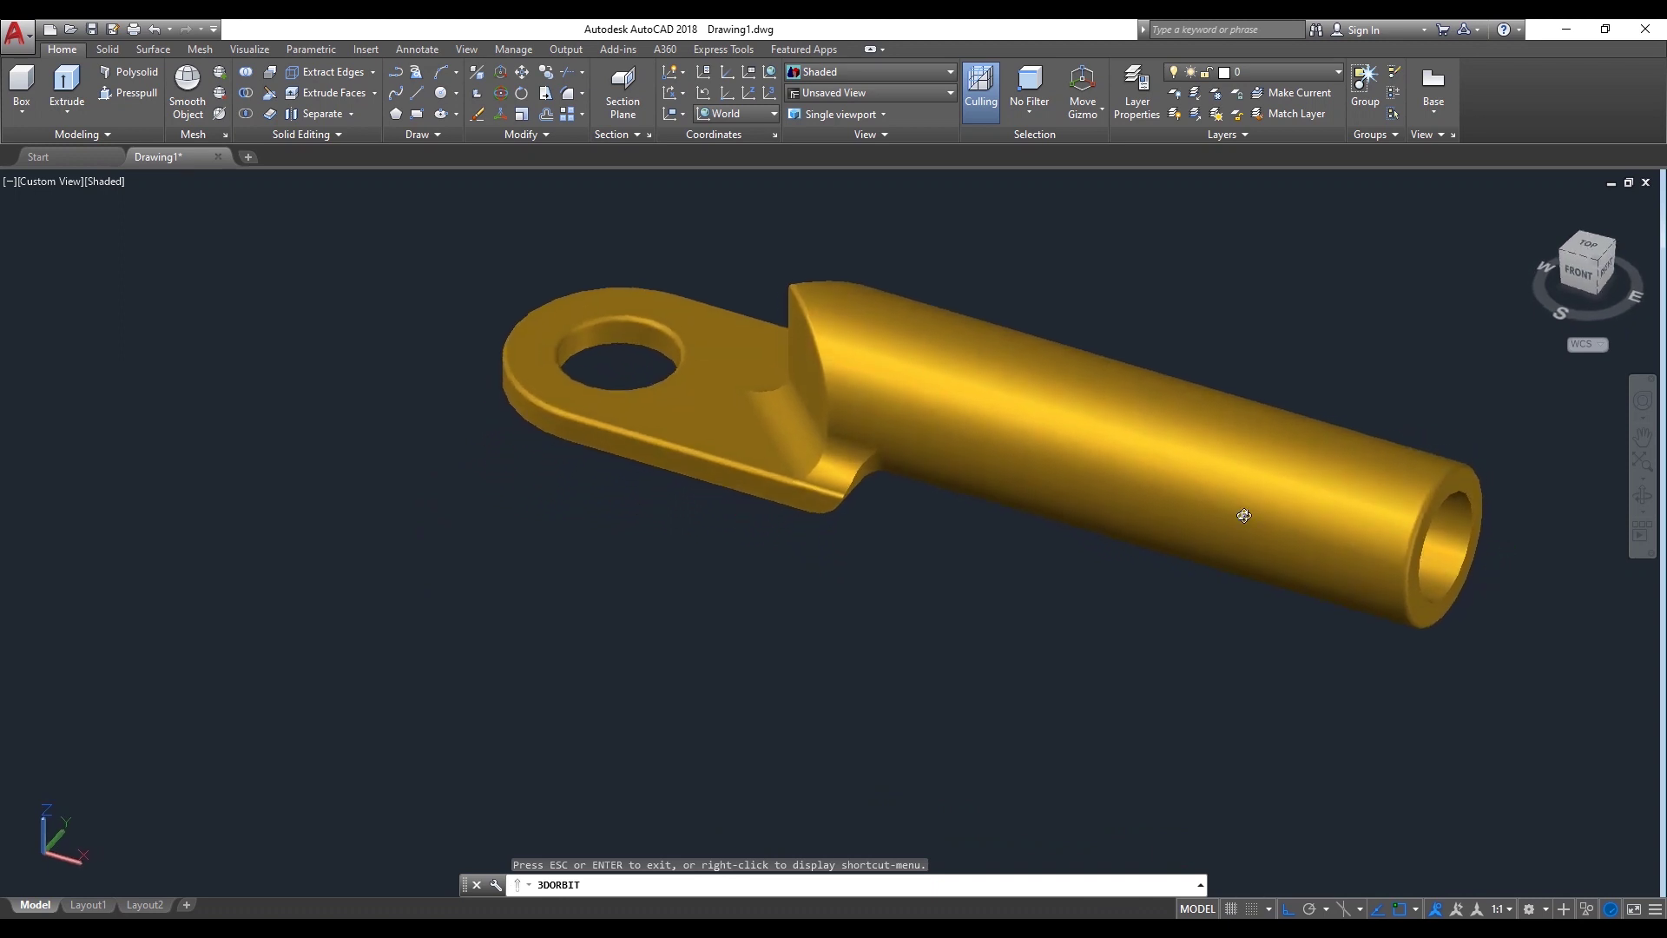
pyautogui.moveTo(1113, 518)
pyautogui.mouseDown()
pyautogui.moveTo(1124, 447)
pyautogui.moveTo(1161, 402)
pyautogui.moveTo(1169, 456)
pyautogui.moveTo(1524, 549)
pyautogui.moveTo(1497, 586)
pyautogui.moveTo(1388, 361)
pyautogui.moveTo(1345, 474)
pyautogui.moveTo(1343, 383)
pyautogui.moveTo(1330, 464)
pyautogui.moveTo(1276, 409)
pyautogui.moveTo(1231, 469)
pyautogui.mouseUp()
pyautogui.rightClick(1202, 258)
pyautogui.click(1270, 268)
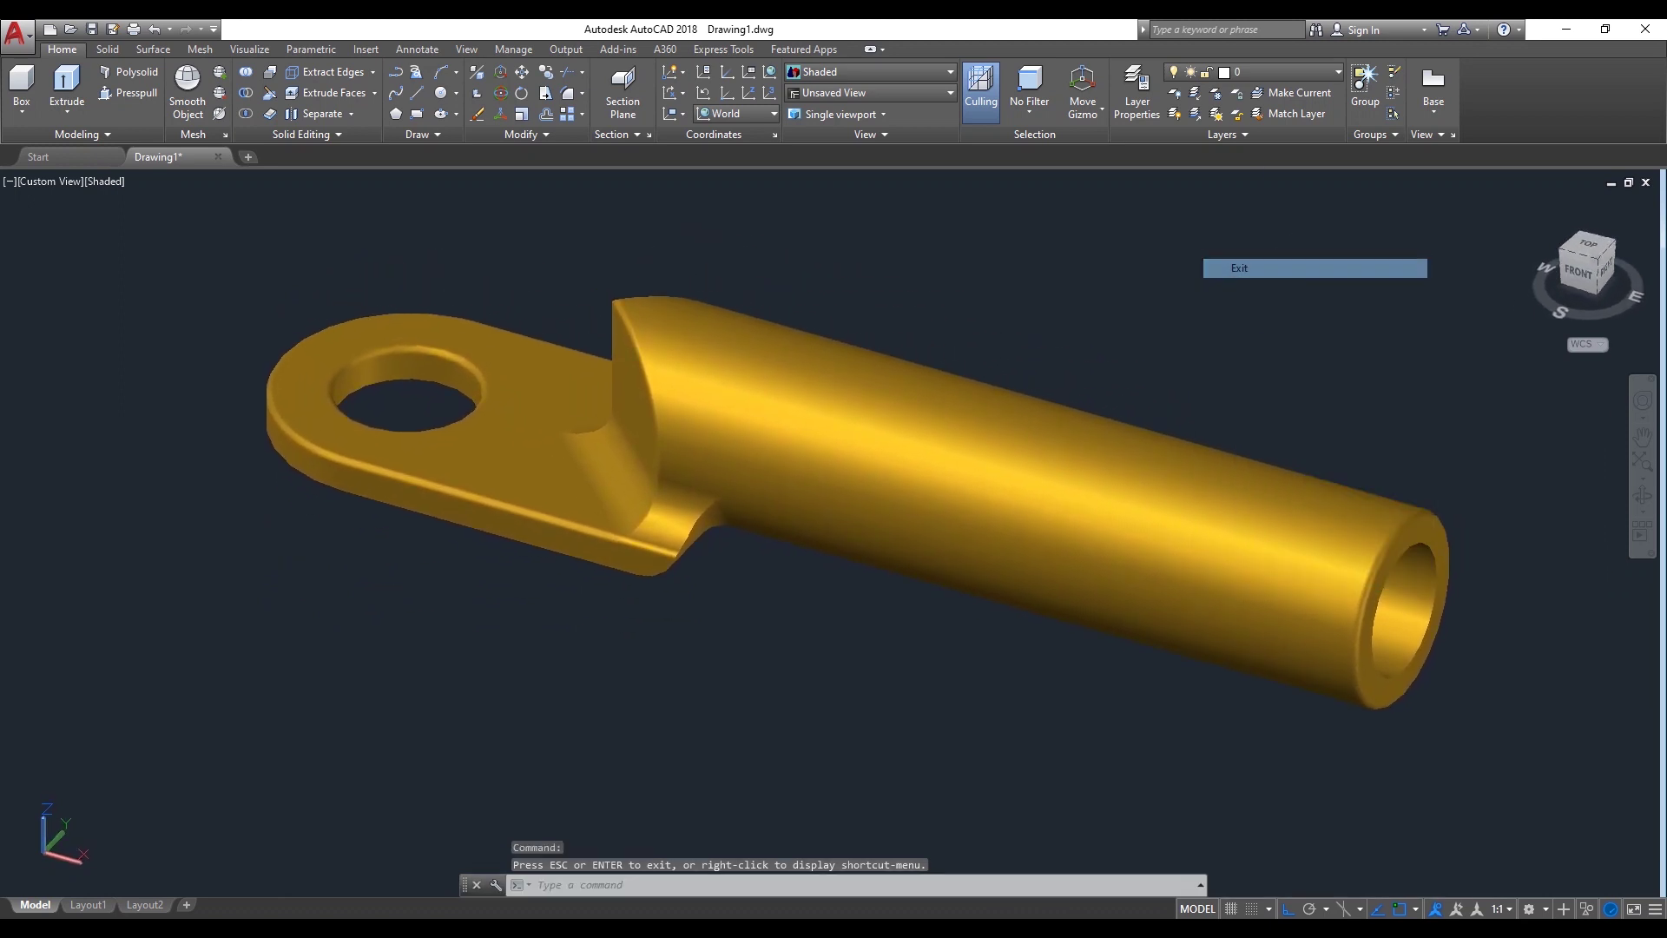